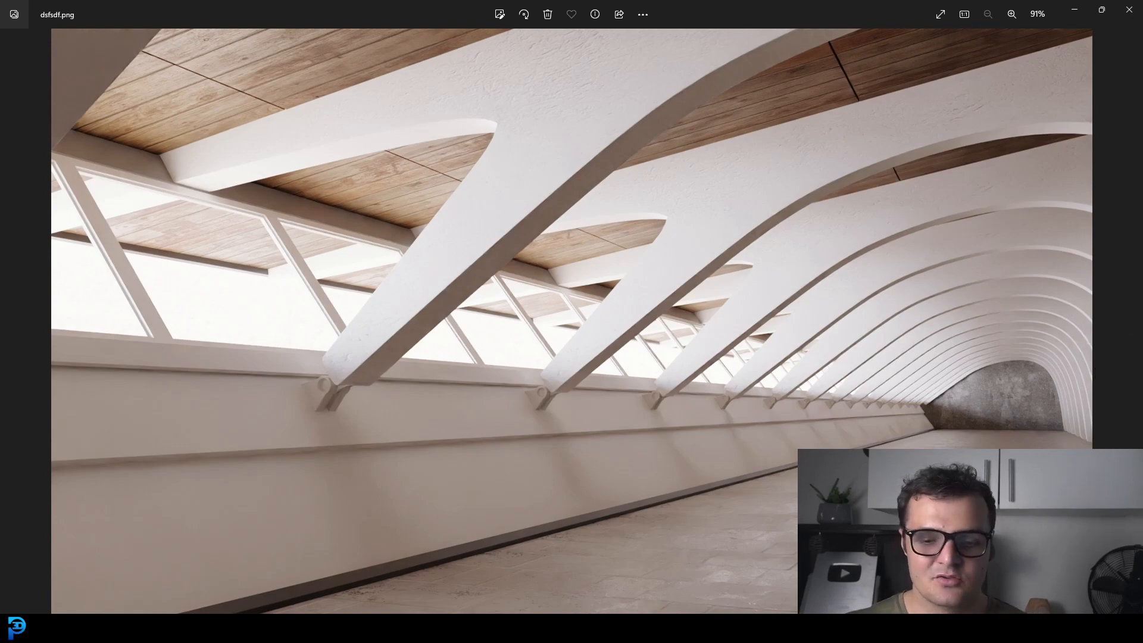
# Step: Switch to Blender and examine the finished hallway model from outside and through its camera
pyautogui.hotkey('alt', 'Tab')
pyautogui.moveTo(638, 217); pyautogui.dragTo(479, 277, button='middle')
pyautogui.scroll(-5, 474, 278)
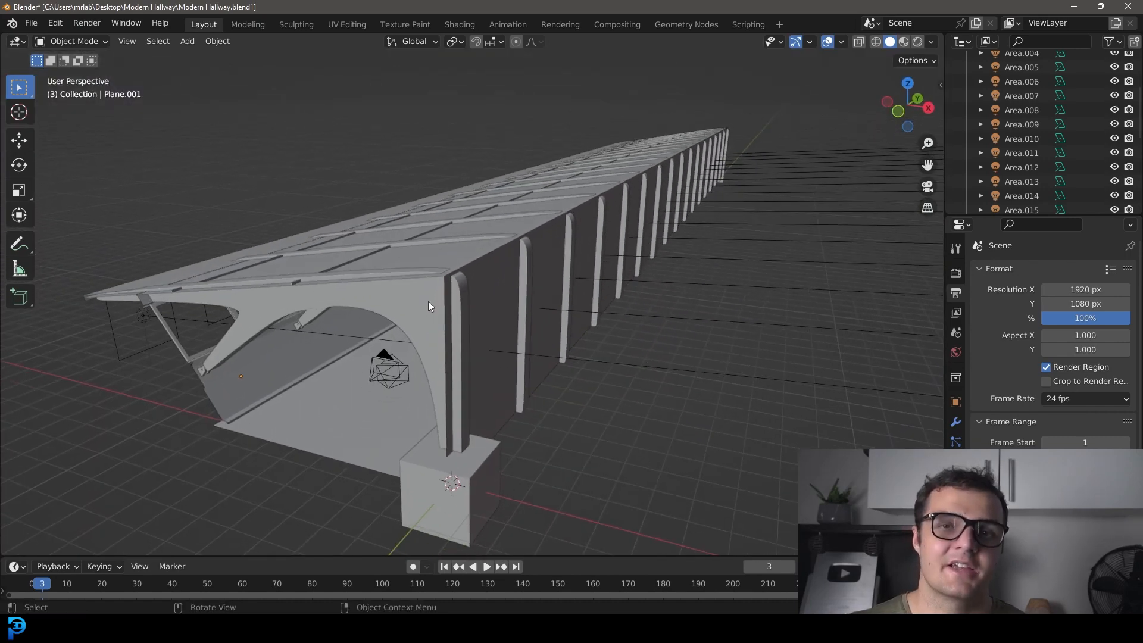
pyautogui.click(456, 310)
pyautogui.moveTo(458, 310); pyautogui.dragTo(417, 262, button='middle')
pyautogui.moveTo(119, 303); pyautogui.dragTo(200, 269, button='middle')
pyautogui.click(215, 328)
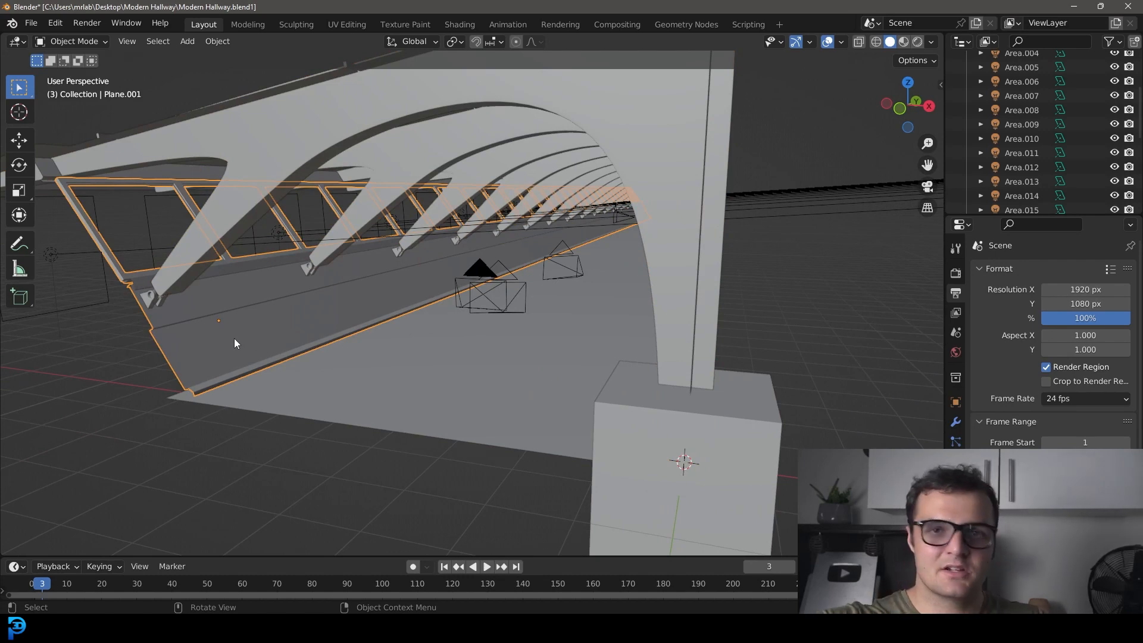
pyautogui.moveTo(454, 347); pyautogui.dragTo(547, 304, button='middle')
pyautogui.press('KP_0')
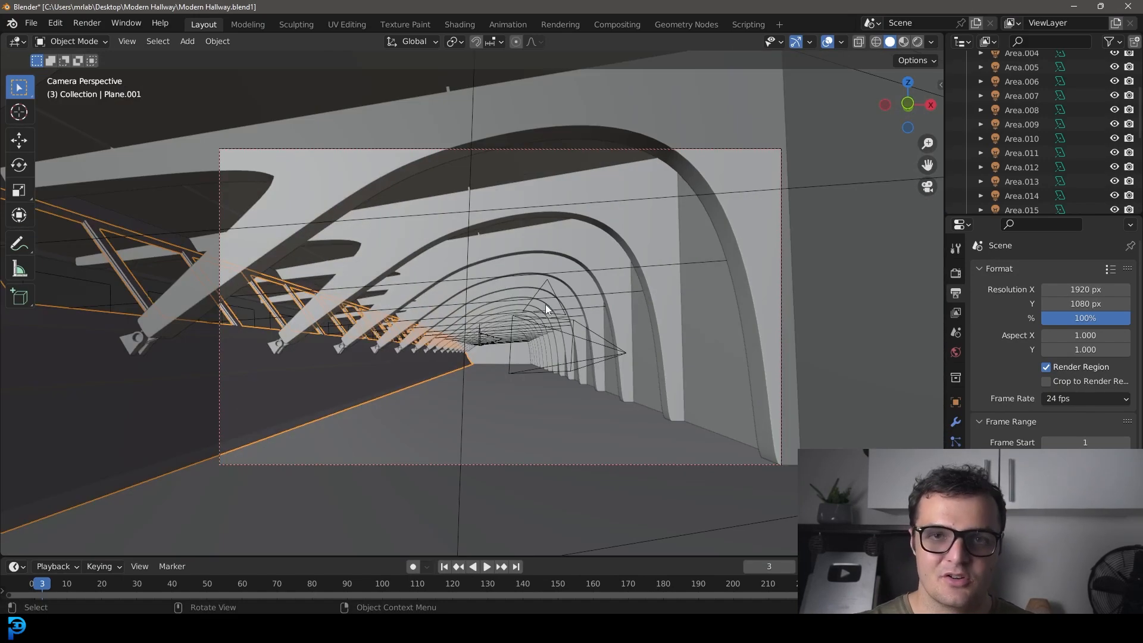
pyautogui.scroll(3, 599, 229)
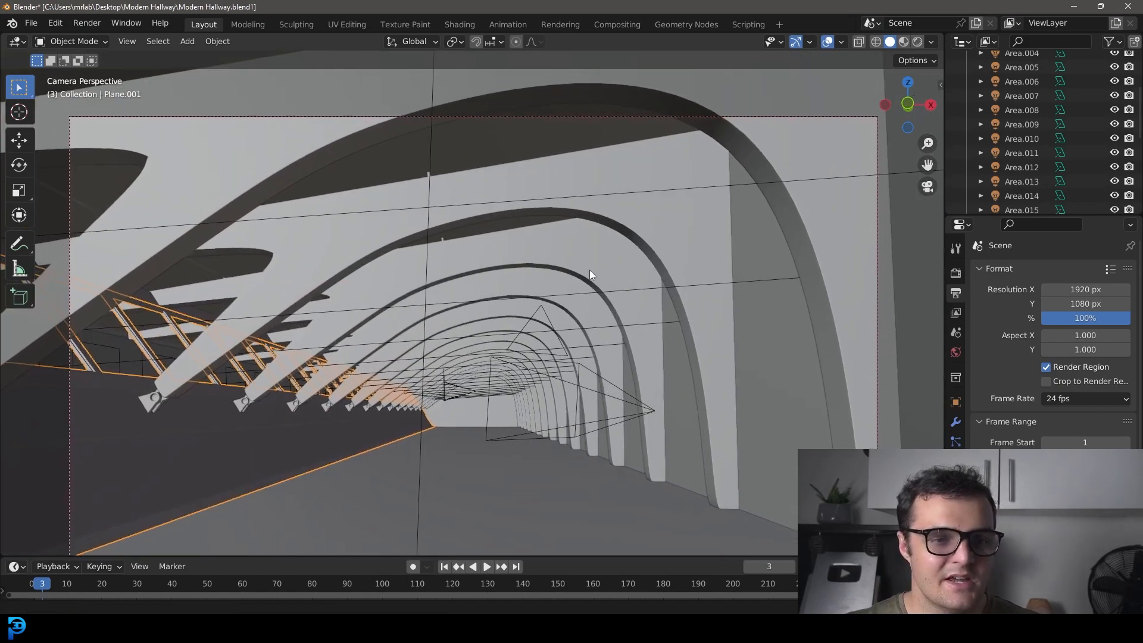
pyautogui.keyDown('shift'); pyautogui.moveTo(589, 270); pyautogui.dragTo(603, 243, button='middle'); pyautogui.keyUp('shift')
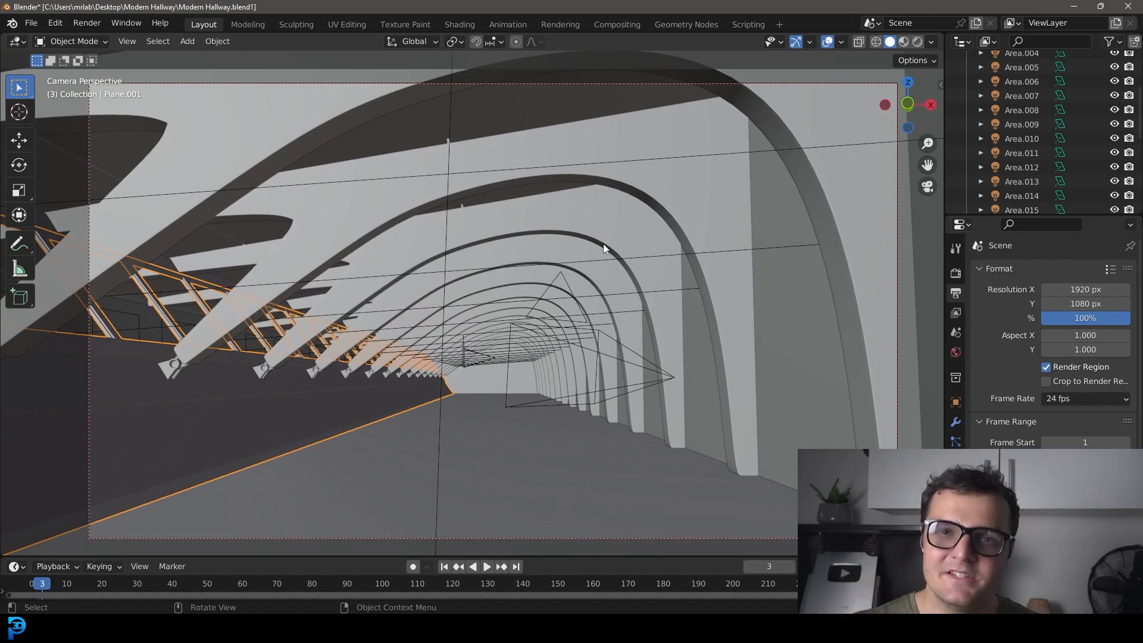
pyautogui.hotkey('alt', 'a')
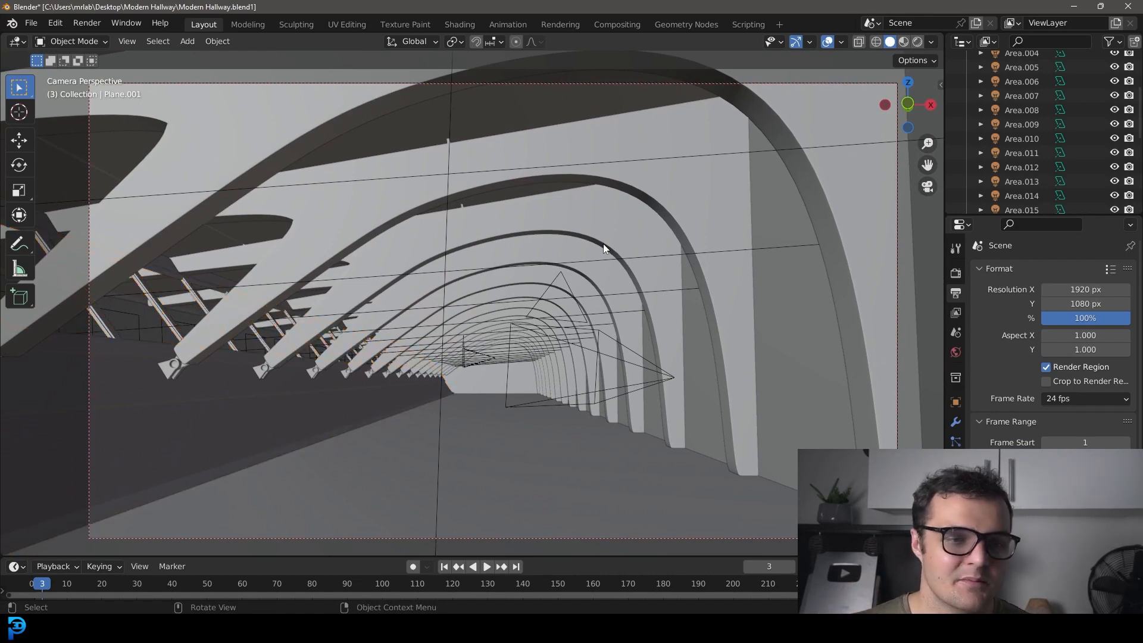
pyautogui.scroll(-2, 598, 261)
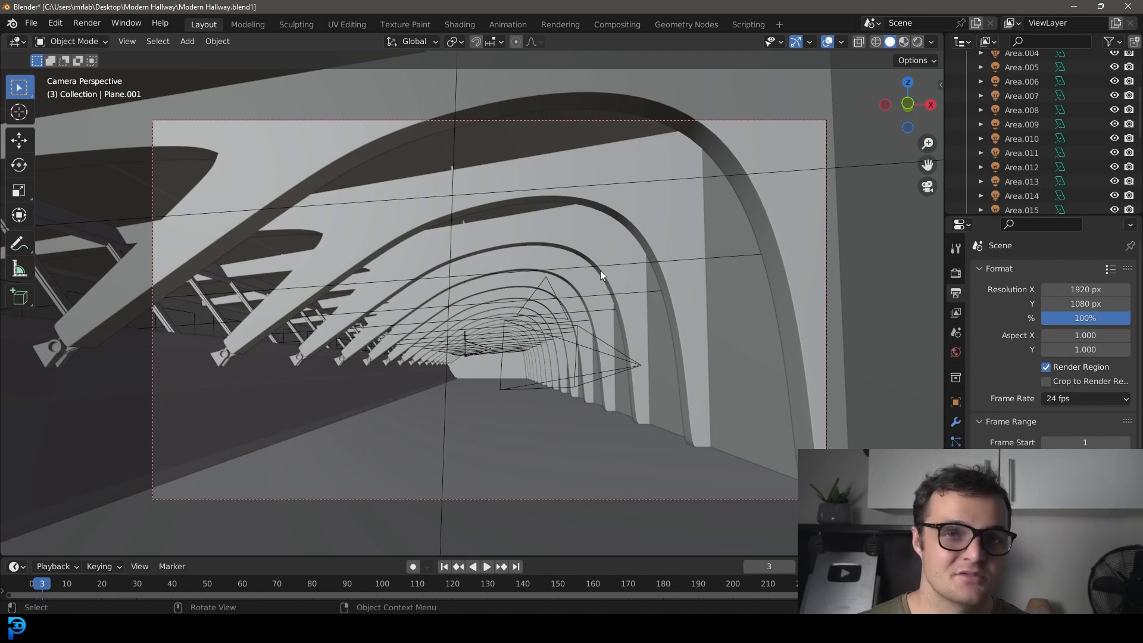
pyautogui.keyDown('shift'); pyautogui.moveTo(553, 309); pyautogui.dragTo(552, 334, button='middle'); pyautogui.keyUp('shift')
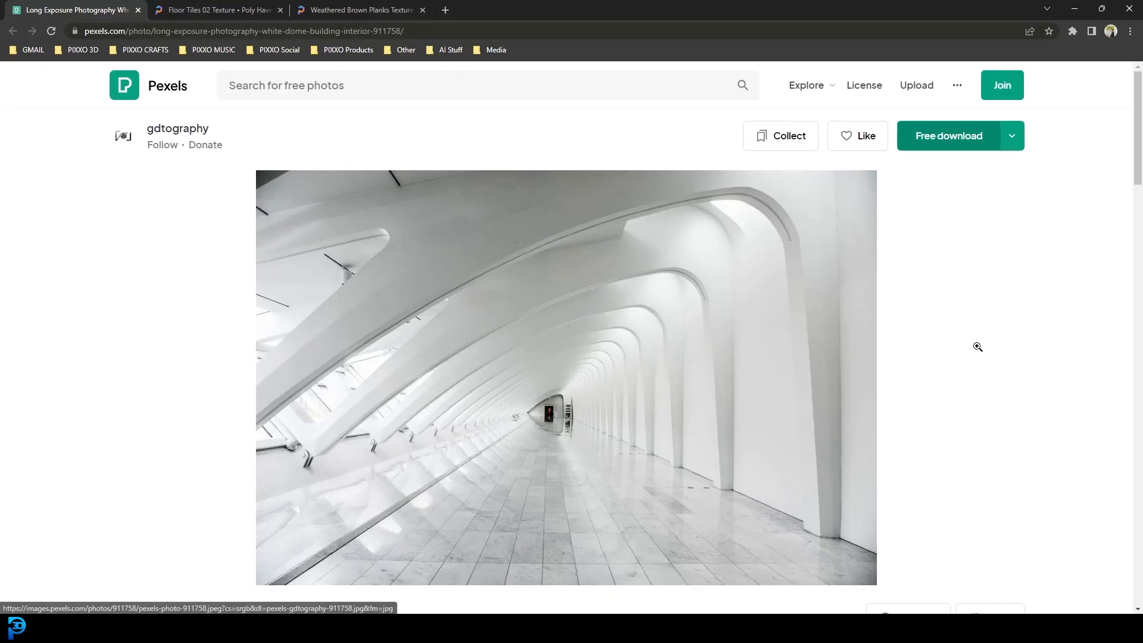
# Step: Review the white arched hallway reference photo on Pexels and its saved copy in the Modern Hallway folder
pyautogui.scroll(-1, 622, 322)
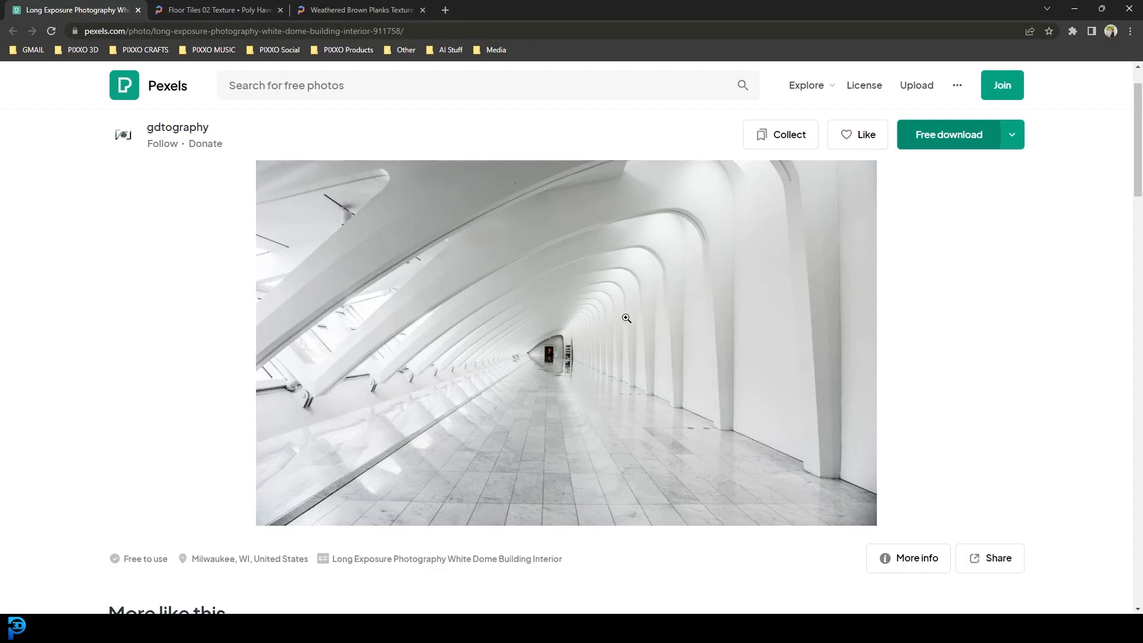
pyautogui.click(1075, 10)
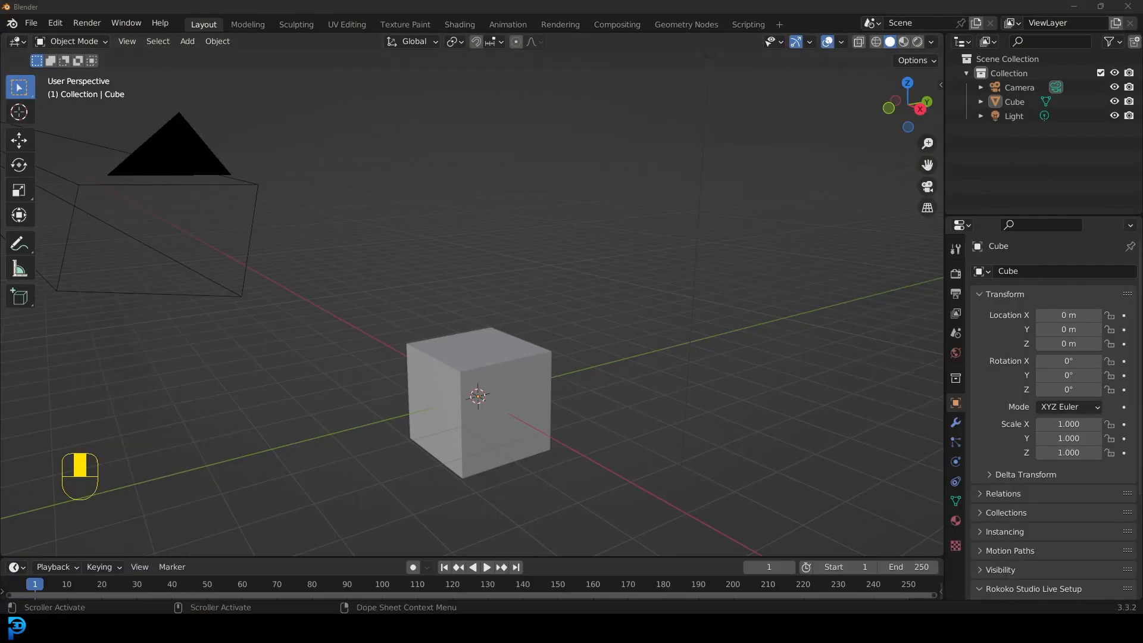
pyautogui.moveTo(354, 629)
pyautogui.click(417, 568)
pyautogui.doubleClick(580, 235)
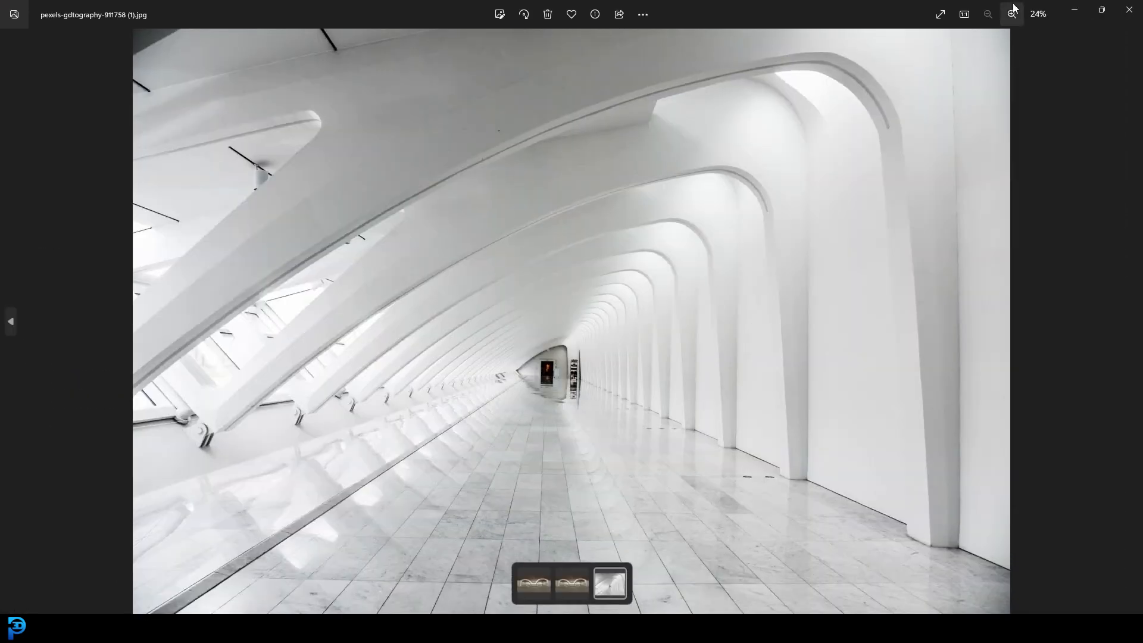
pyautogui.moveTo(700, 2); pyautogui.dragTo(638, 106)
pyautogui.click(712, 101)
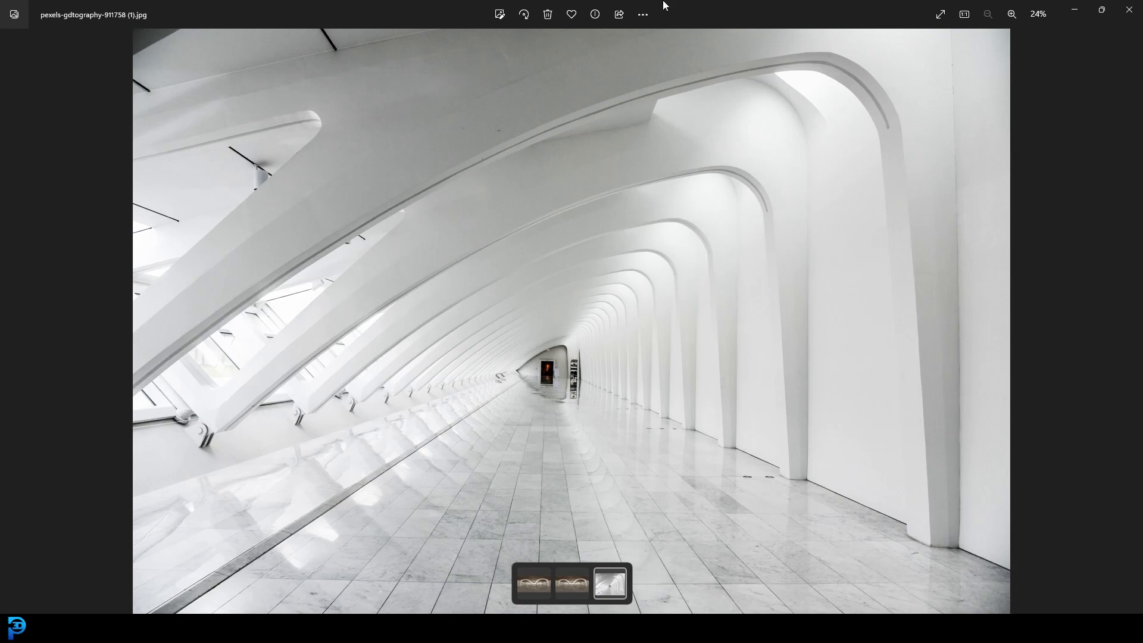
pyautogui.moveTo(666, 2); pyautogui.dragTo(893, 642)
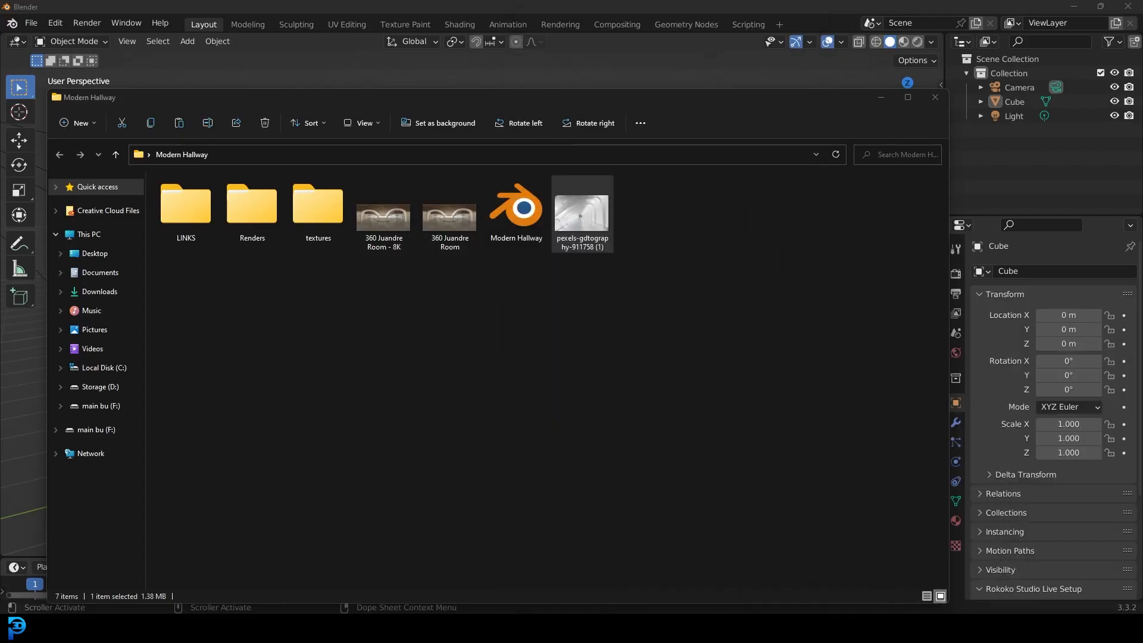
pyautogui.click(879, 97)
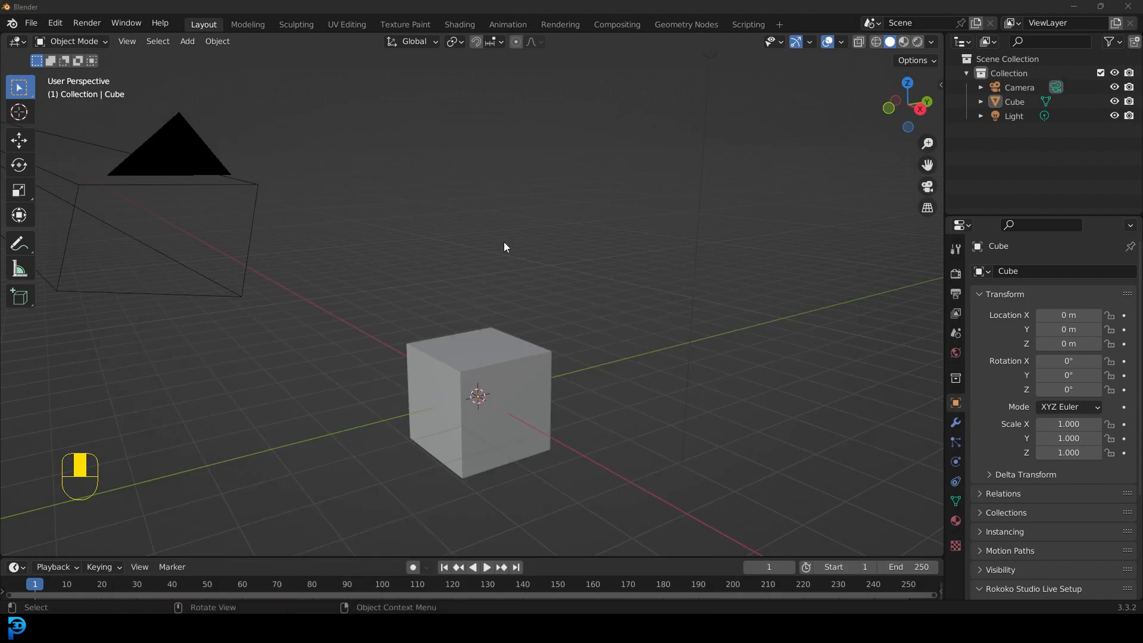
# Step: Delete the default camera, cube and light from the new scene
pyautogui.scroll(-4, 478, 291)
pyautogui.moveTo(341, 441); pyautogui.dragTo(591, 170)
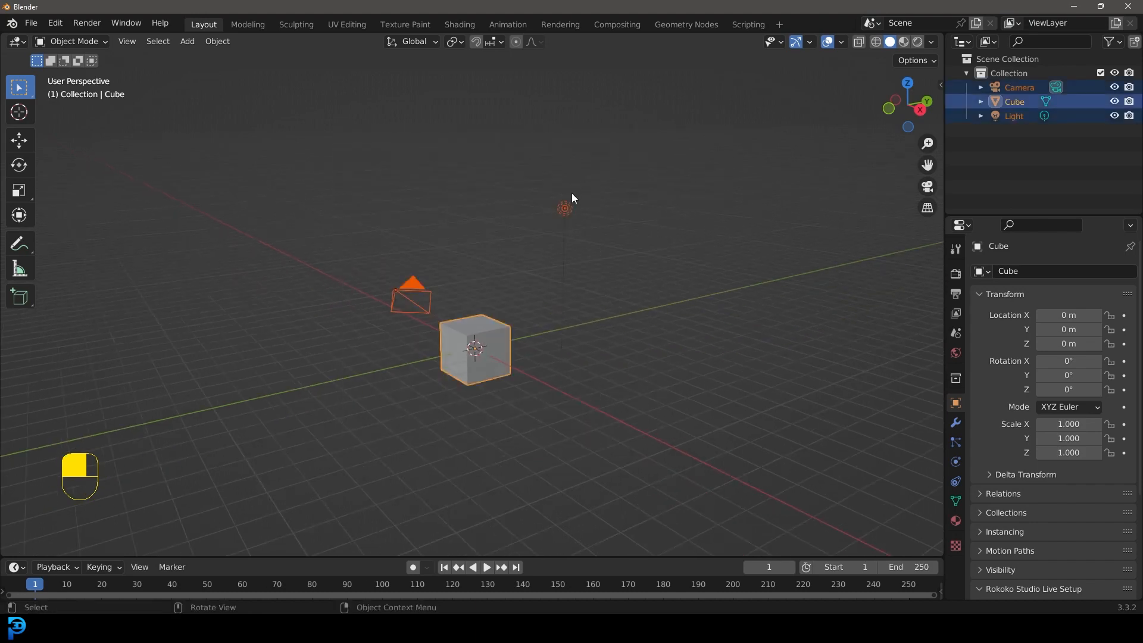
pyautogui.press('Delete')
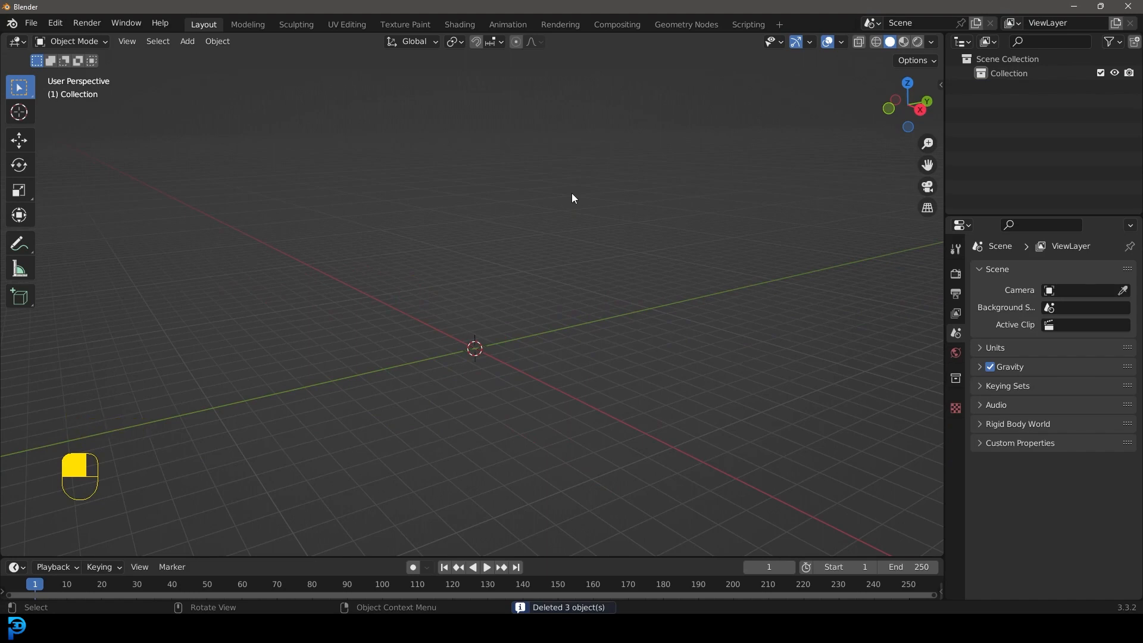
# Step: Add a mesh plane at the world origin in the front view
pyautogui.press('KP_1')
pyautogui.scroll(2, 531, 296)
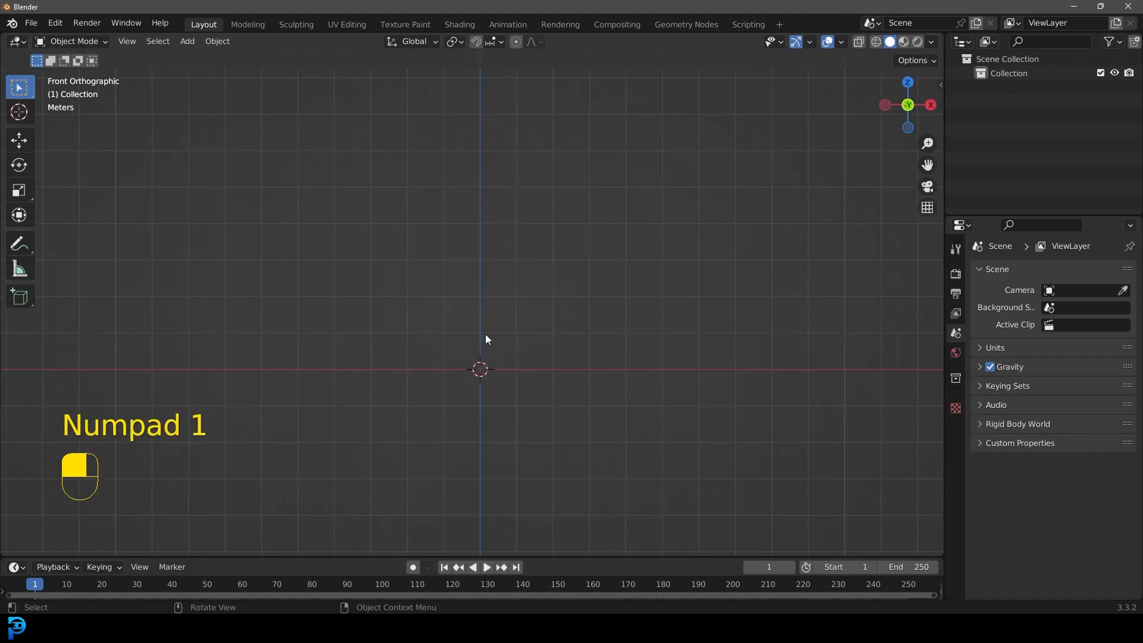
pyautogui.hotkey('shift', 'a')
pyautogui.moveTo(440, 326)
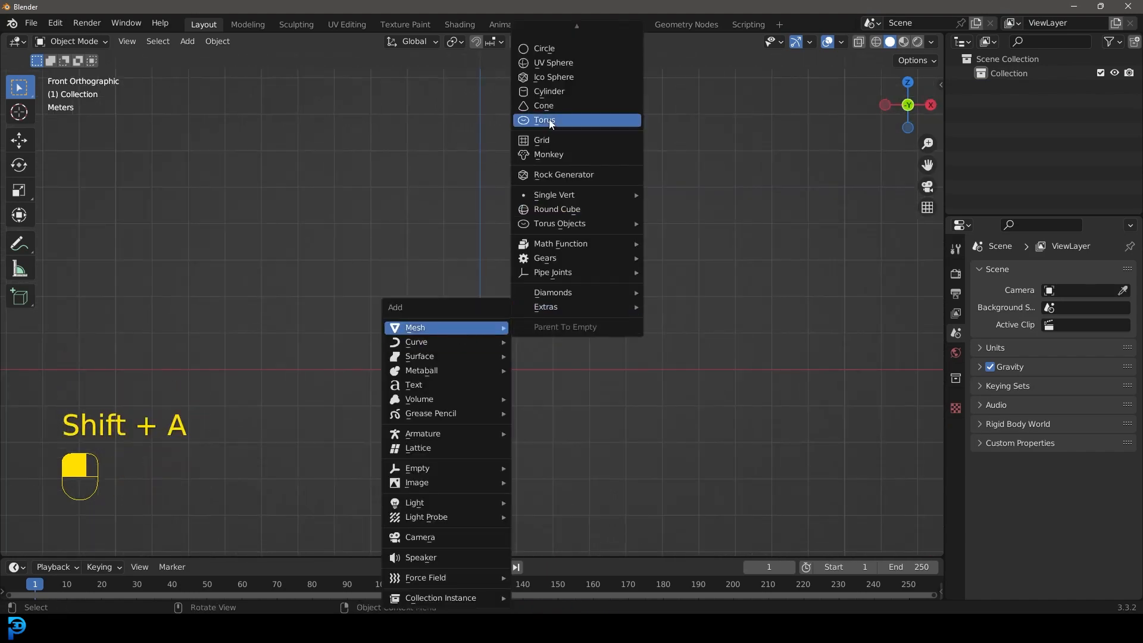
pyautogui.moveTo(545, 20)
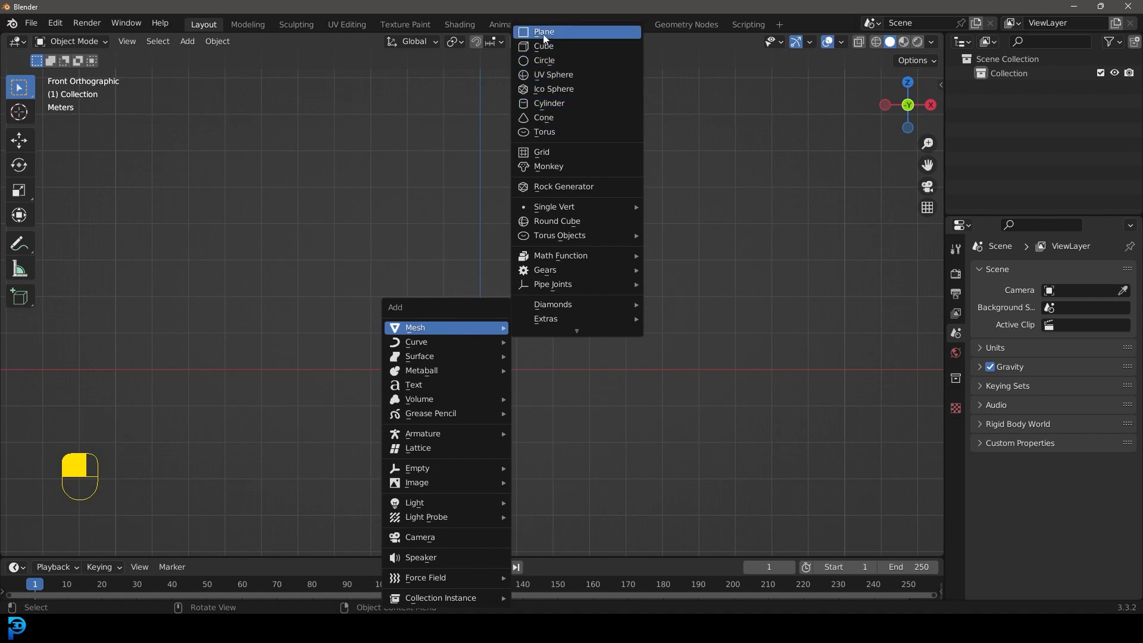
pyautogui.click(543, 32)
# Step: Rotate the plane's whole mesh 90° about the X axis in Edit Mode so it stands upright
pyautogui.scroll(2, 510, 403)
pyautogui.moveTo(497, 398); pyautogui.dragTo(493, 427, button='middle')
pyautogui.press('Tab')
pyautogui.moveTo(327, 277); pyautogui.dragTo(494, 453)
pyautogui.write('rx90')
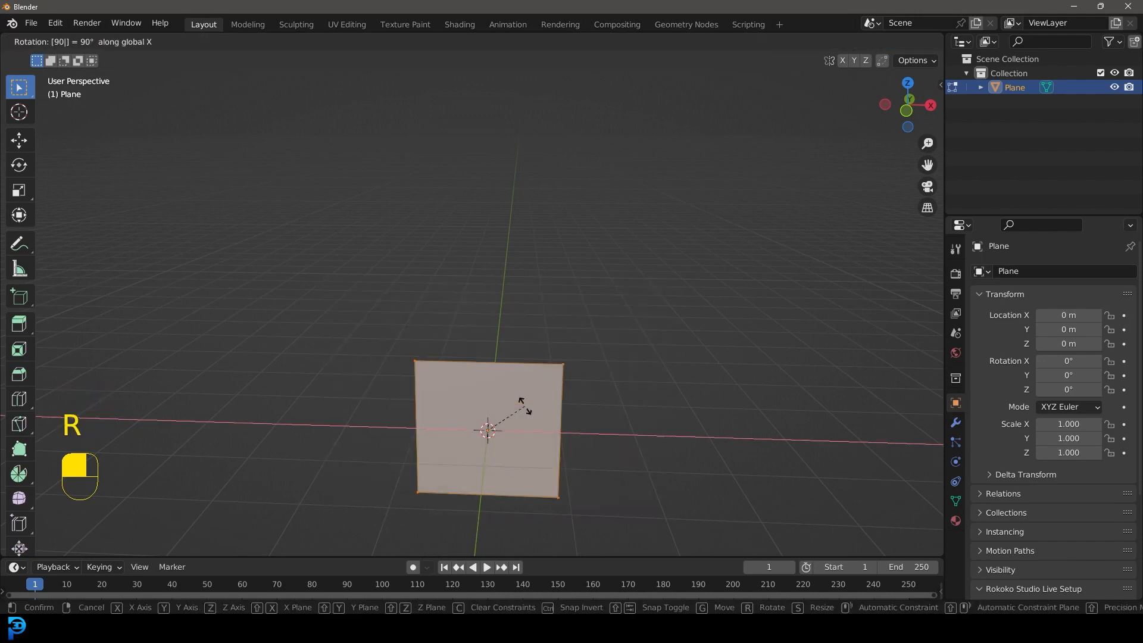
pyautogui.click(523, 405)
# Step: Scale the upright plane down to about 0.27 and raise it along Z until its base sits near the ground line
pyautogui.moveTo(523, 405); pyautogui.dragTo(557, 312, button='middle')
pyautogui.press('KP_1')
pyautogui.scroll(2, 558, 312)
pyautogui.press('s')
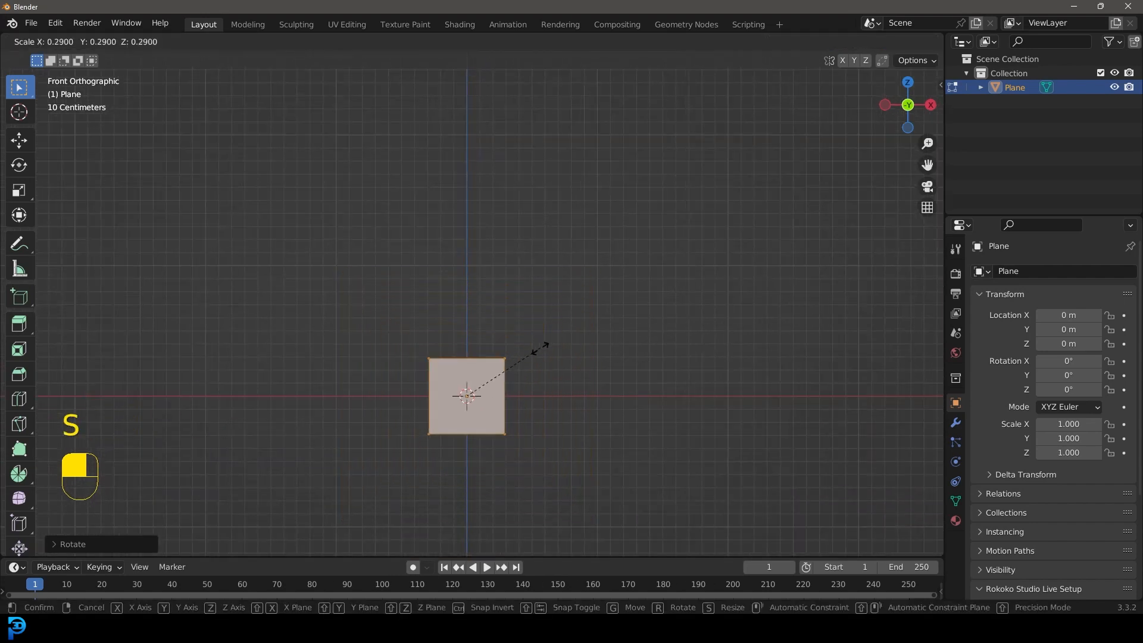
pyautogui.click(532, 351)
pyautogui.press('g')
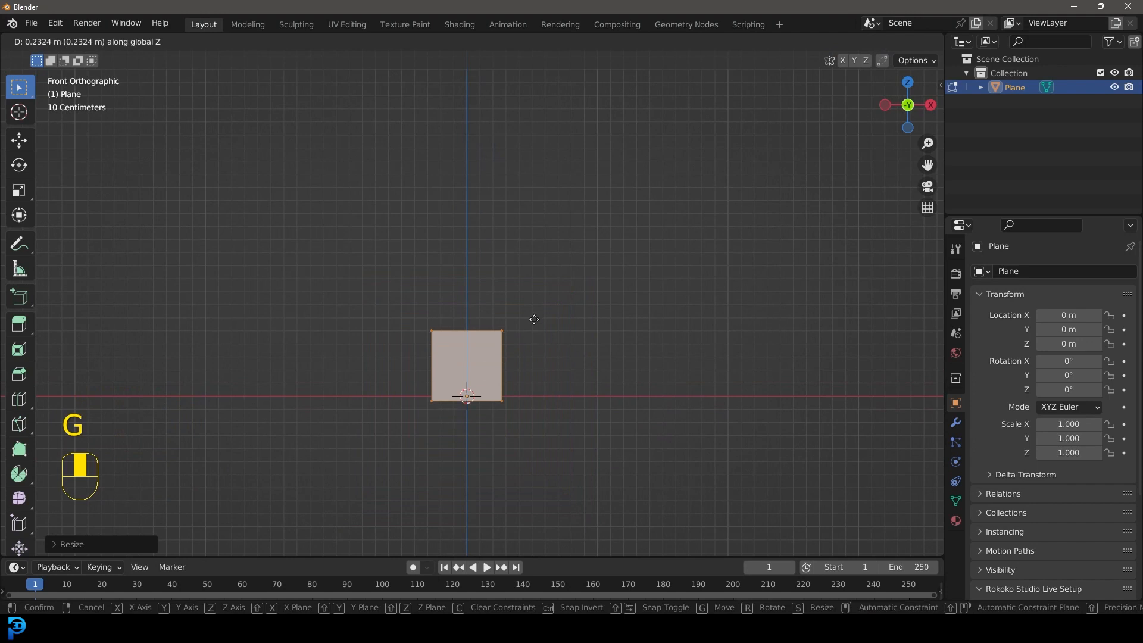
pyautogui.click(531, 318)
# Step: Move the plane's top vertices up about 4.46 m along Z to form a tall column
pyautogui.scroll(-3, 432, 303)
pyautogui.keyDown('shift'); pyautogui.moveTo(432, 303); pyautogui.dragTo(475, 349, button='middle'); pyautogui.keyUp('shift')
pyautogui.moveTo(404, 277); pyautogui.dragTo(601, 383)
pyautogui.keyDown('shift'); pyautogui.moveTo(538, 417); pyautogui.dragTo(574, 471, button='middle'); pyautogui.keyUp('shift')
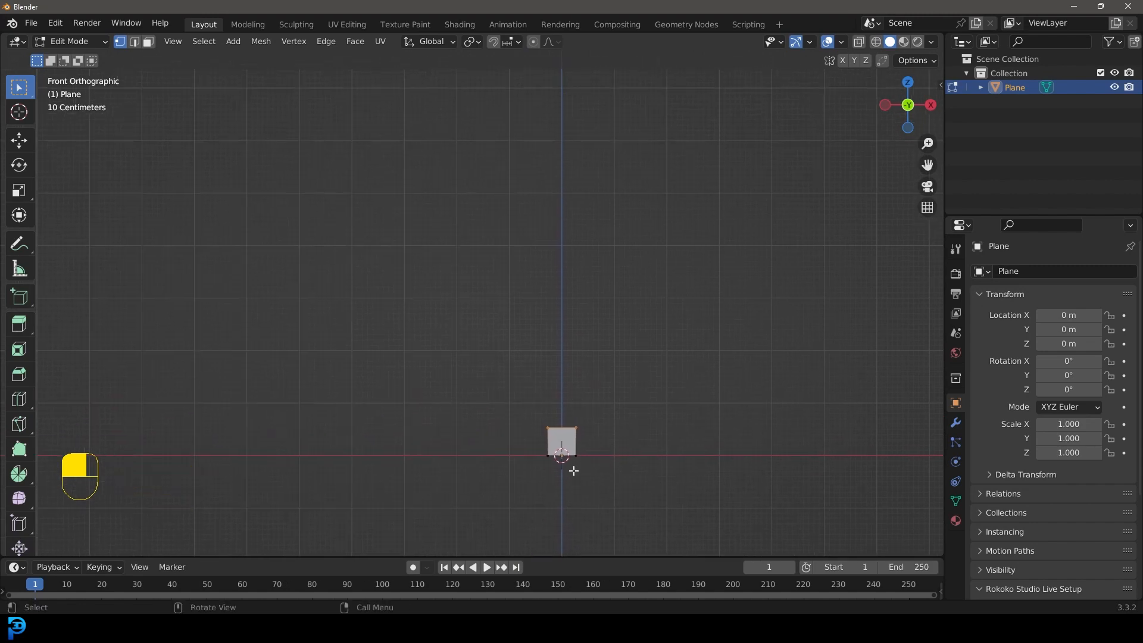
pyautogui.press('g')
pyautogui.press('z')
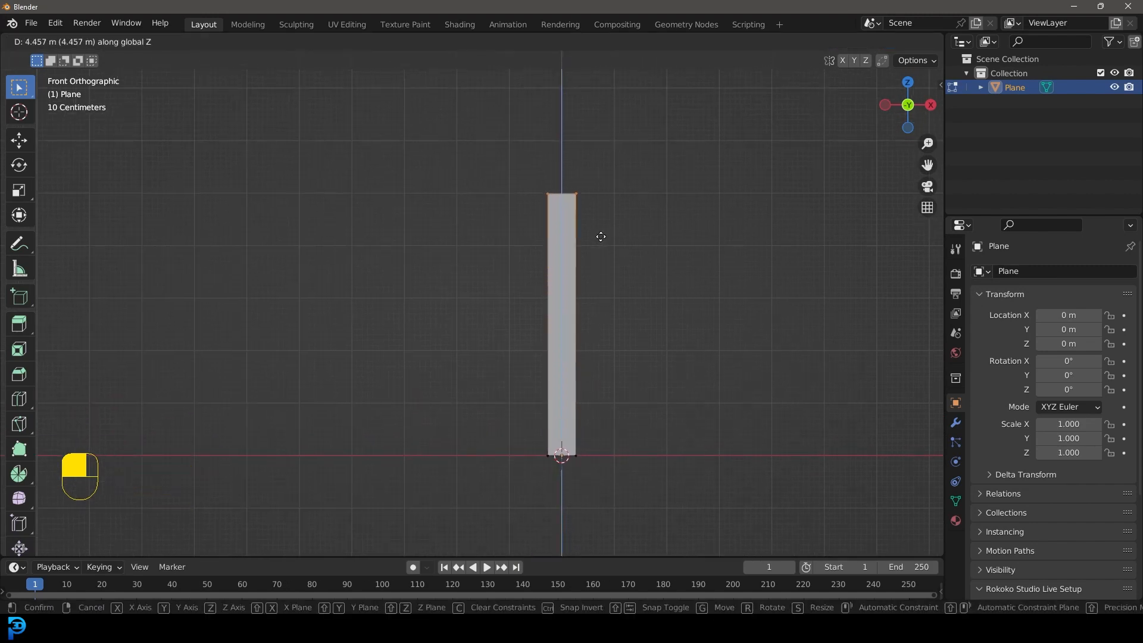
pyautogui.click(600, 237)
# Step: Extrude the column's top edge upward by about 1.7 m
pyautogui.keyDown('shift'); pyautogui.moveTo(600, 236); pyautogui.dragTo(620, 339, button='middle'); pyautogui.keyUp('shift')
pyautogui.press('e')
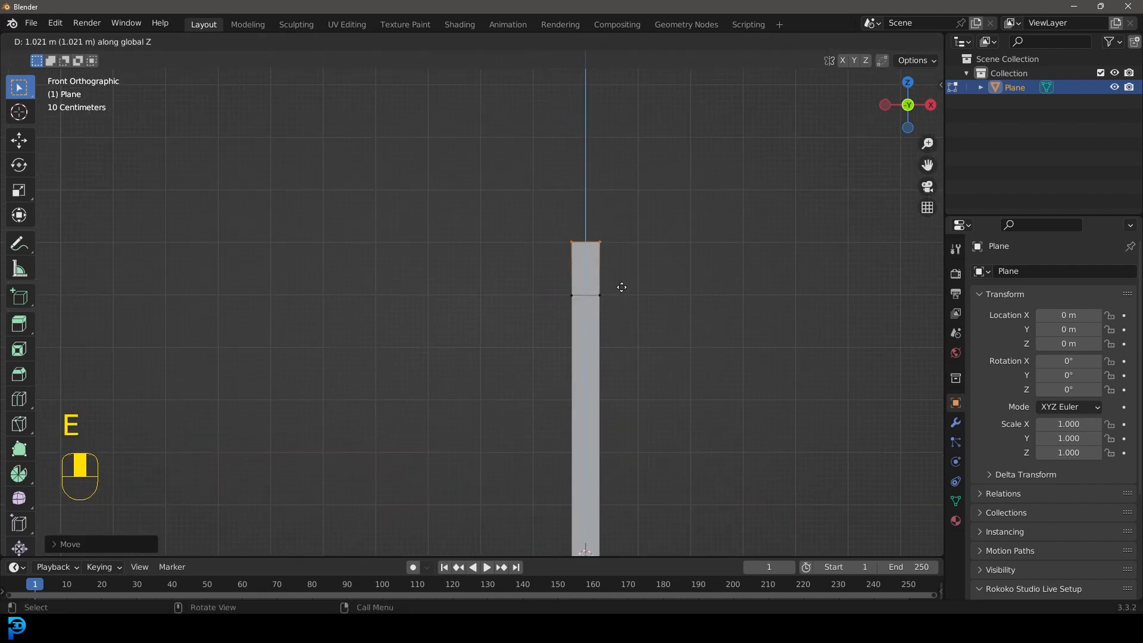
pyautogui.click(616, 249)
# Step: Extrude the upper segment's left edge about 8.4 m along negative X and 1 m down to form a sloping beam
pyautogui.keyDown('shift'); pyautogui.moveTo(538, 296); pyautogui.dragTo(645, 280, button='middle'); pyautogui.keyUp('shift')
pyautogui.moveTo(621, 333); pyautogui.dragTo(668, 163)
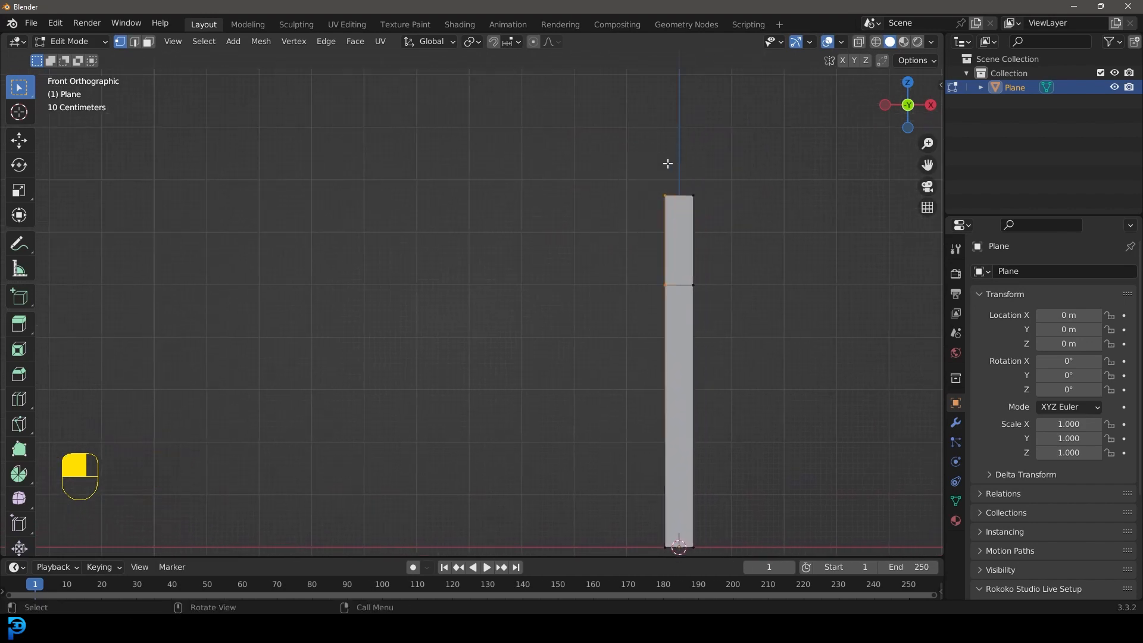
pyautogui.keyDown('shift'); pyautogui.moveTo(635, 306); pyautogui.dragTo(696, 337, button='middle'); pyautogui.keyUp('shift')
pyautogui.press('e')
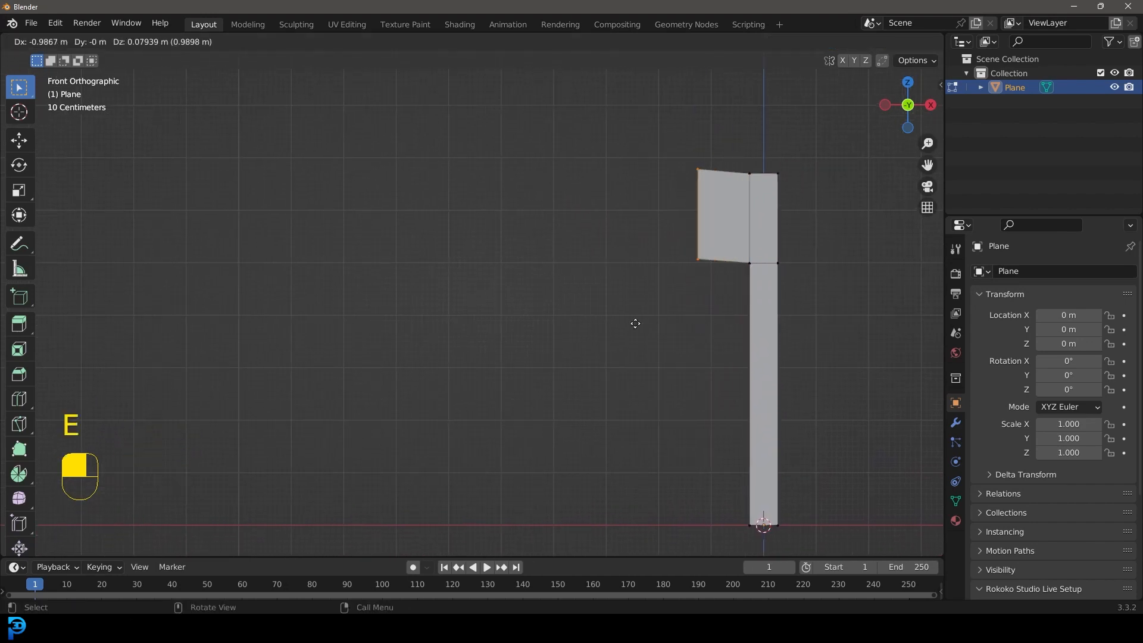
pyautogui.click(273, 382)
# Step: Rotate the beam's end edge square to its slope and scale it down to taper the beam
pyautogui.press('r')
pyautogui.click(573, 447)
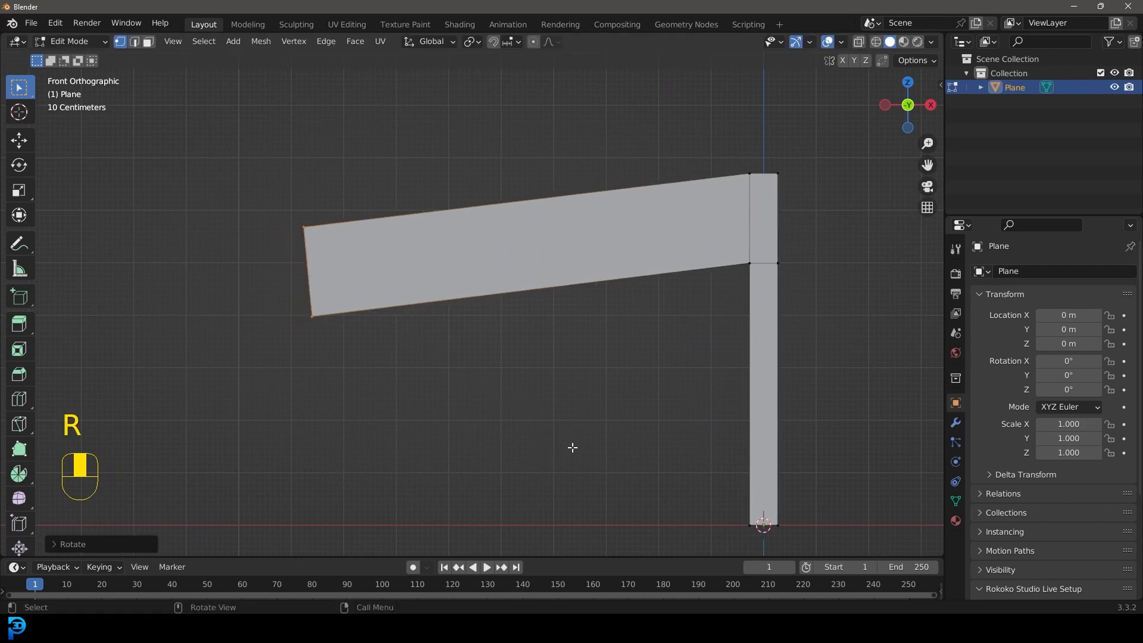
pyautogui.press('s')
pyautogui.click(439, 375)
pyautogui.scroll(-3, 476, 397)
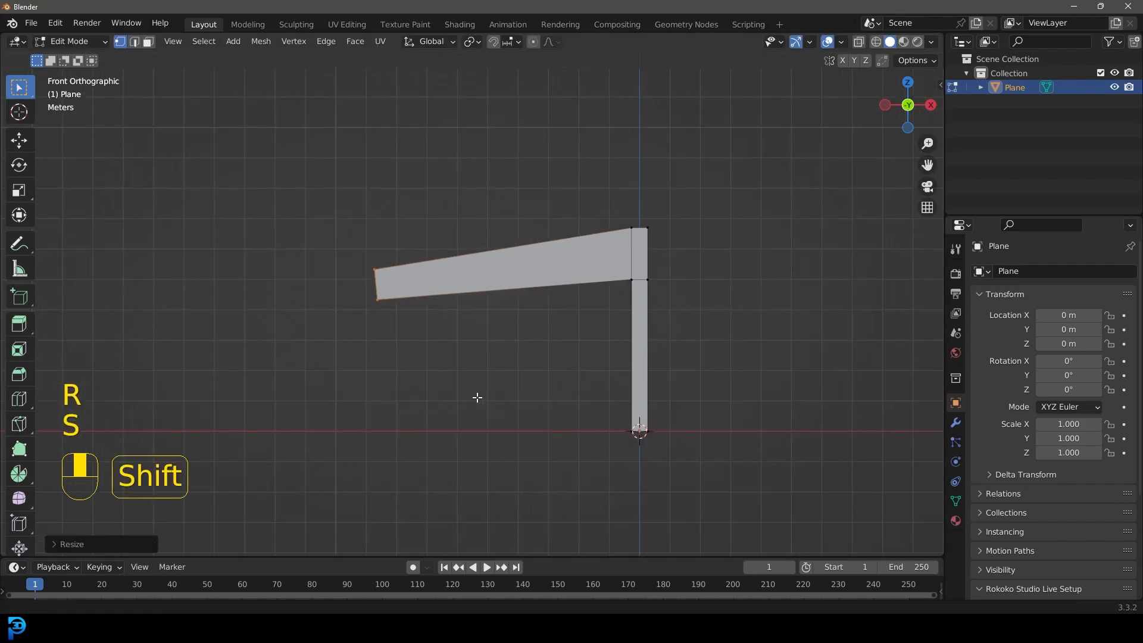
# Step: Raise the two lower vertices at the column-beam joint about 0.3 m along Z
pyautogui.scroll(4, 656, 380)
pyautogui.moveTo(679, 355); pyautogui.dragTo(820, 236)
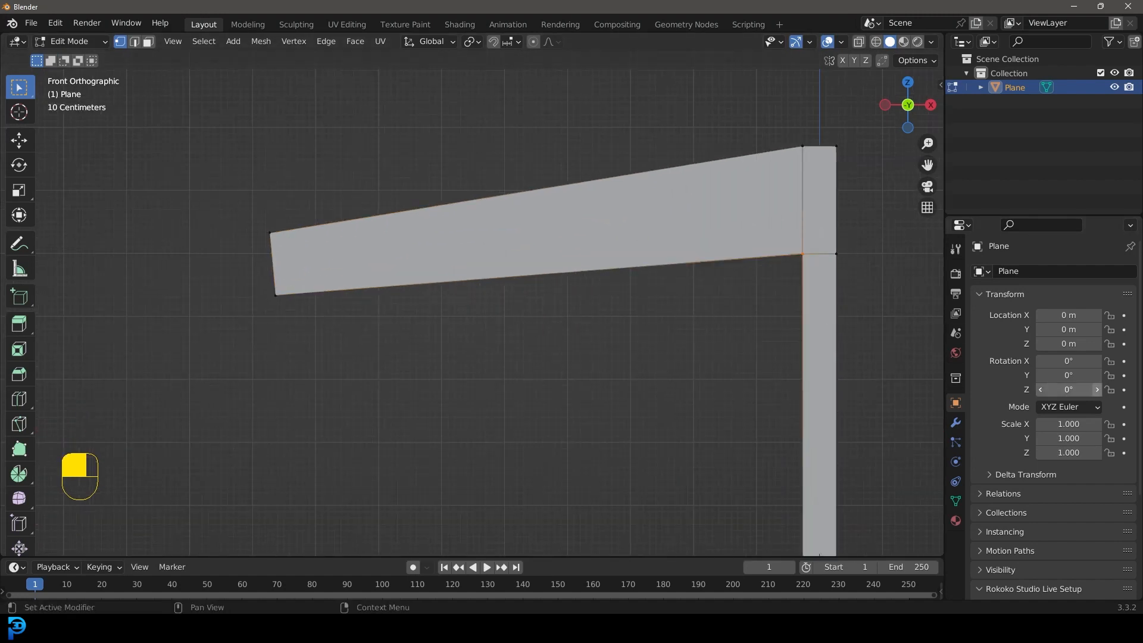
pyautogui.press('b')
pyautogui.moveTo(827, 238); pyautogui.dragTo(850, 274)
pyautogui.press('g')
pyautogui.press('z')
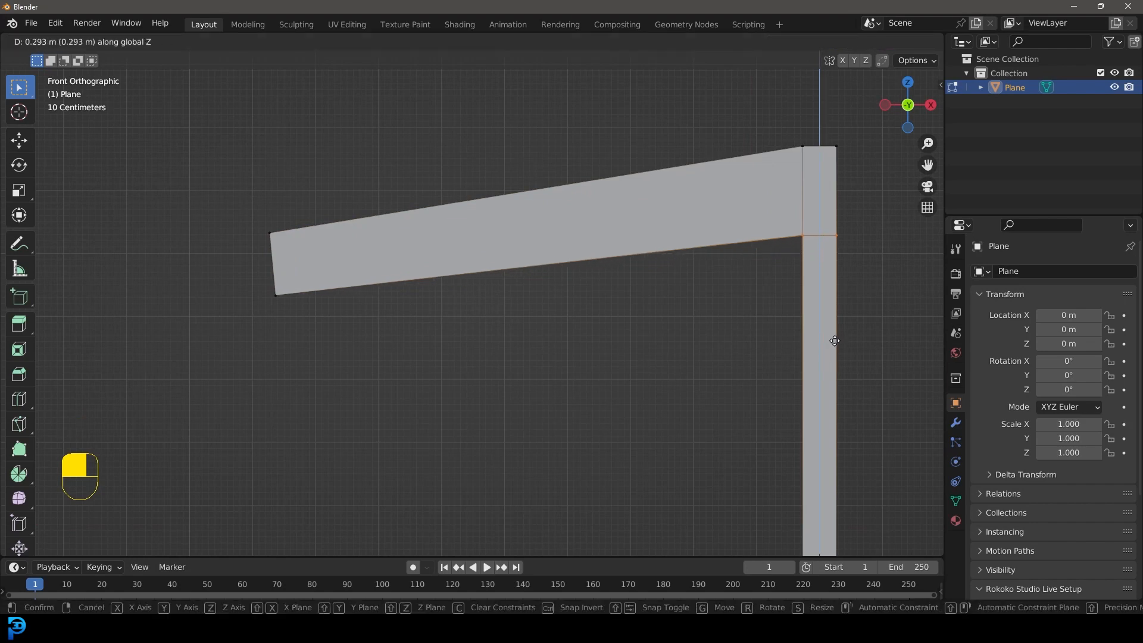
pyautogui.click(834, 337)
# Step: Move the beam's end edge about 2.2 m along its slope toward the column to shorten the beam
pyautogui.scroll(-3, 630, 409)
pyautogui.keyDown('shift'); pyautogui.moveTo(630, 409); pyautogui.dragTo(609, 393, button='middle'); pyautogui.keyUp('shift')
pyautogui.moveTo(240, 384); pyautogui.dragTo(429, 174)
pyautogui.press('g')
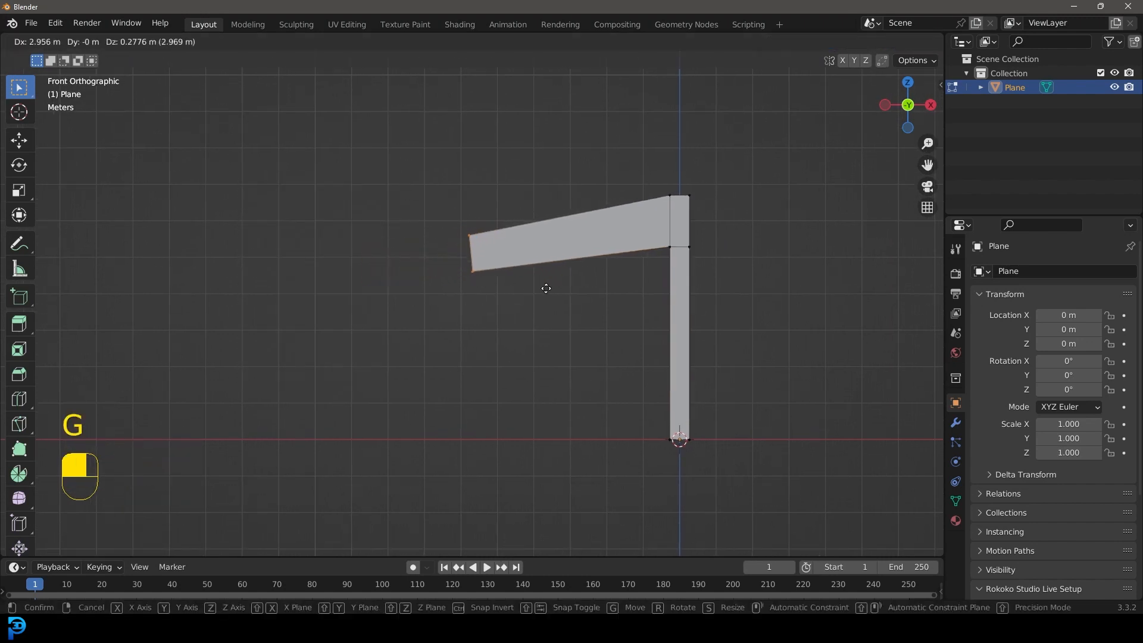
pyautogui.click(521, 290)
# Step: Extrude the beam's end edge about 7 m further outward along the slope, scale it to about 0.43 and nudge it up slightly
pyautogui.press('e')
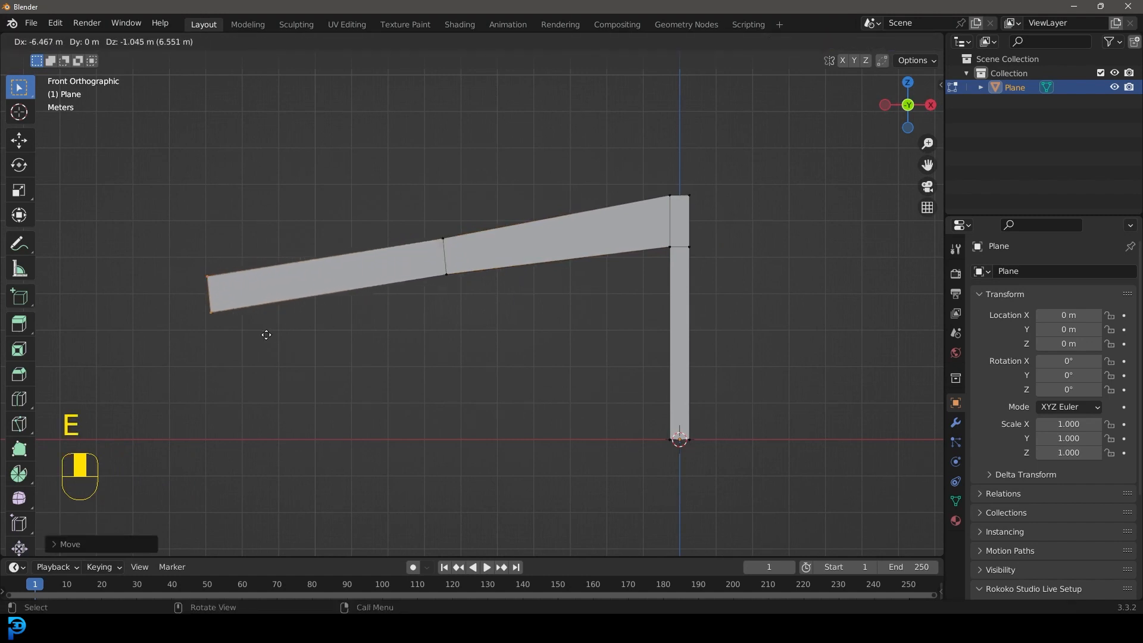
pyautogui.click(245, 337)
pyautogui.press('s')
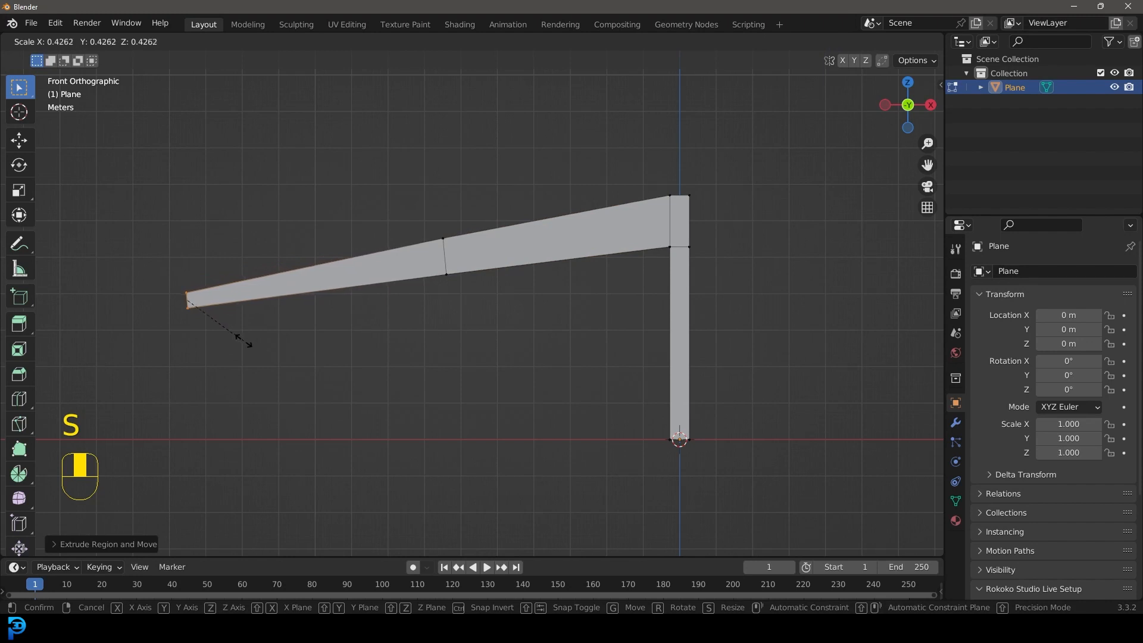
pyautogui.click(245, 339)
pyautogui.press('g')
pyautogui.click(244, 339)
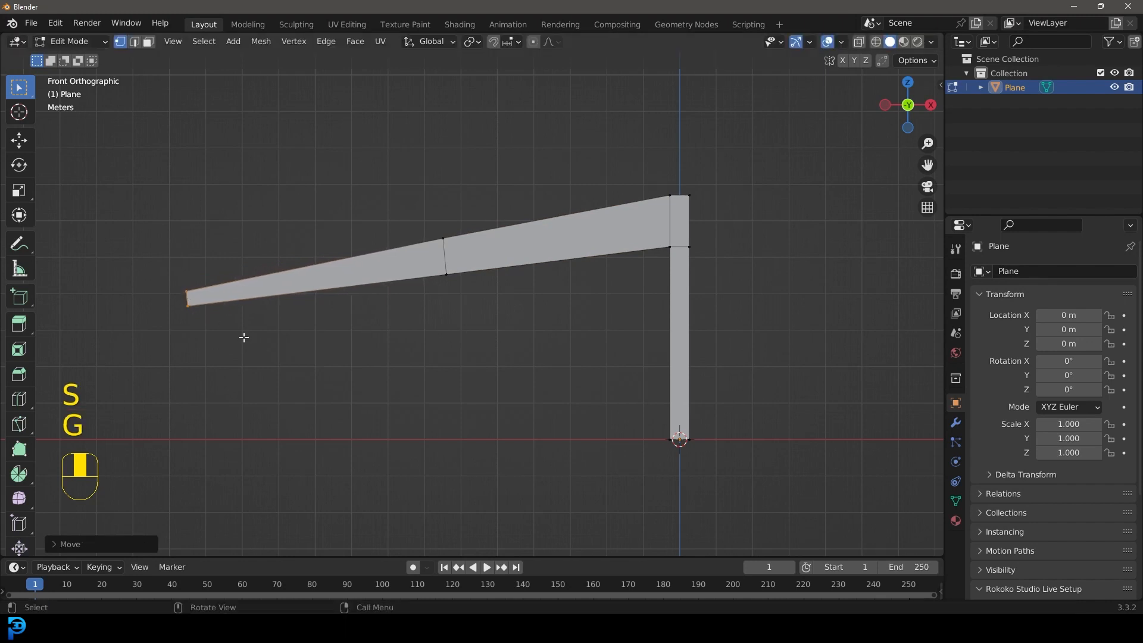
# Step: Add a loop cut across the outer beam segment and slide it close to the beam's middle edge
pyautogui.scroll(1, 411, 249)
pyautogui.hotkey('ctrl', 'r')
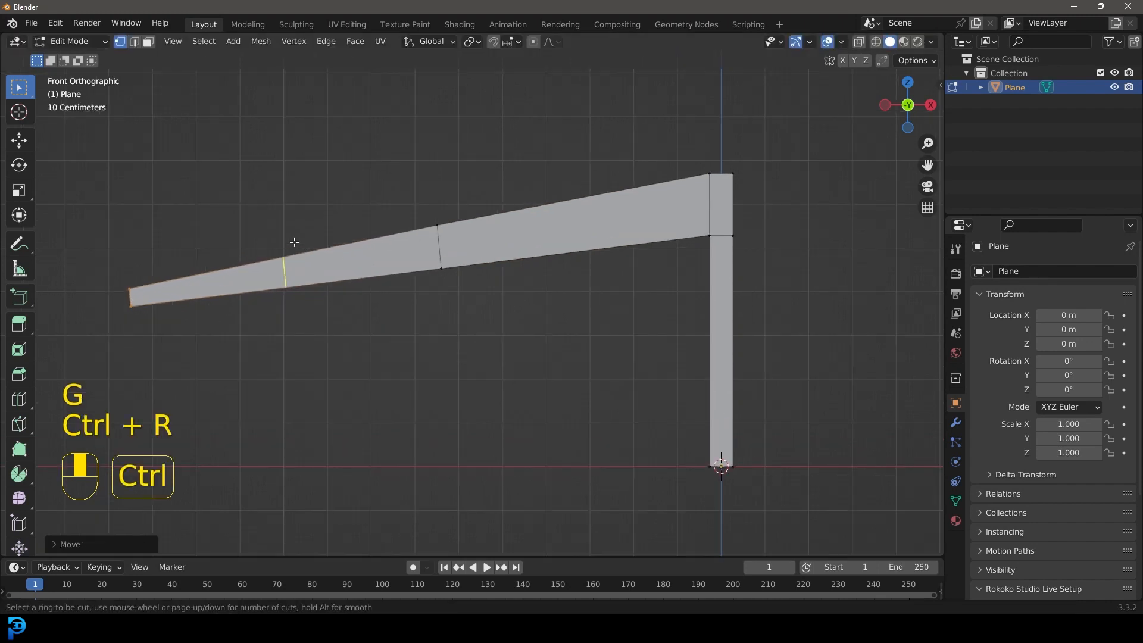
pyautogui.moveTo(284, 259); pyautogui.dragTo(340, 258)
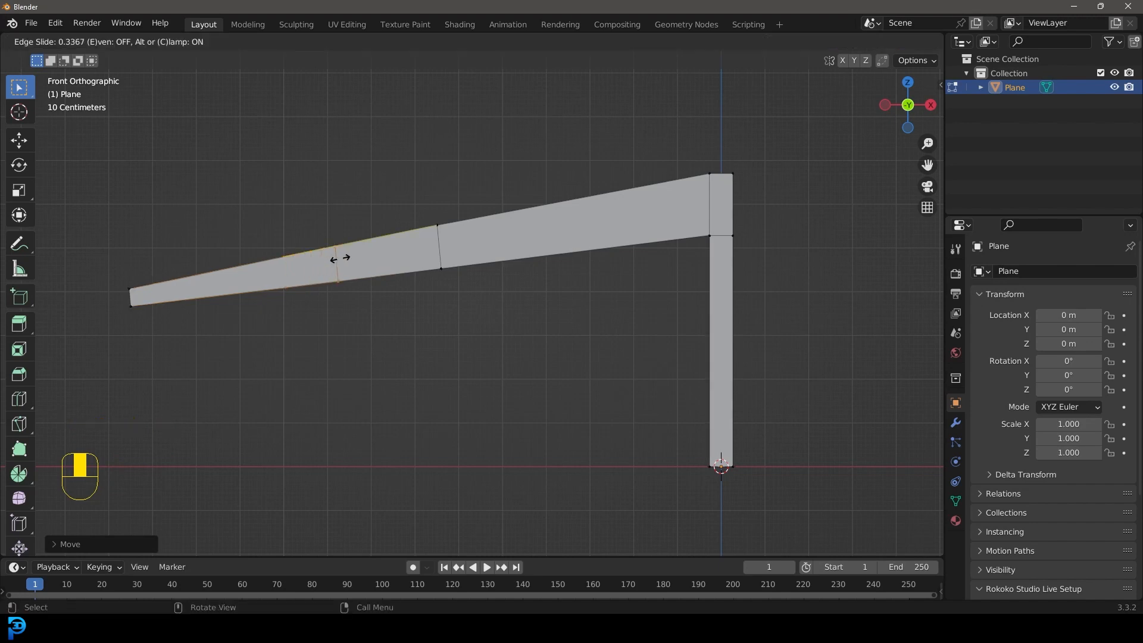
pyautogui.click(390, 269)
# Step: Extrude the short lower edge between the two middle beam cuts diagonally down and away from the column as a branch
pyautogui.moveTo(341, 356); pyautogui.dragTo(492, 263)
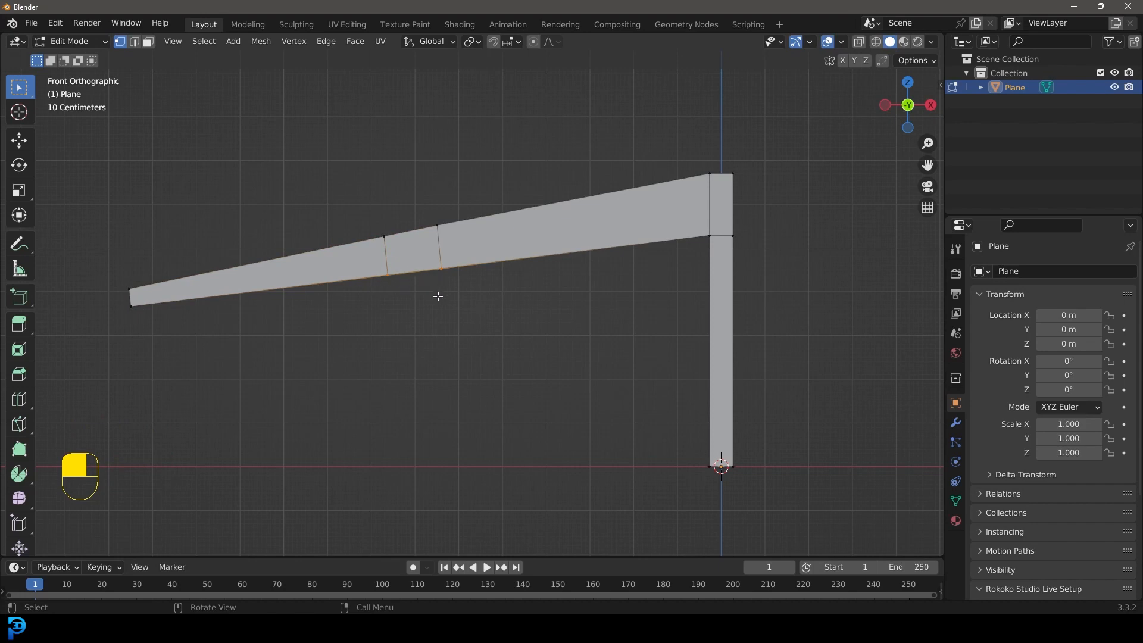
pyautogui.click(325, 429)
pyautogui.keyDown('shift'); pyautogui.moveTo(357, 406); pyautogui.dragTo(492, 377, button='middle'); pyautogui.keyUp('shift')
pyautogui.scroll(1, 595, 286)
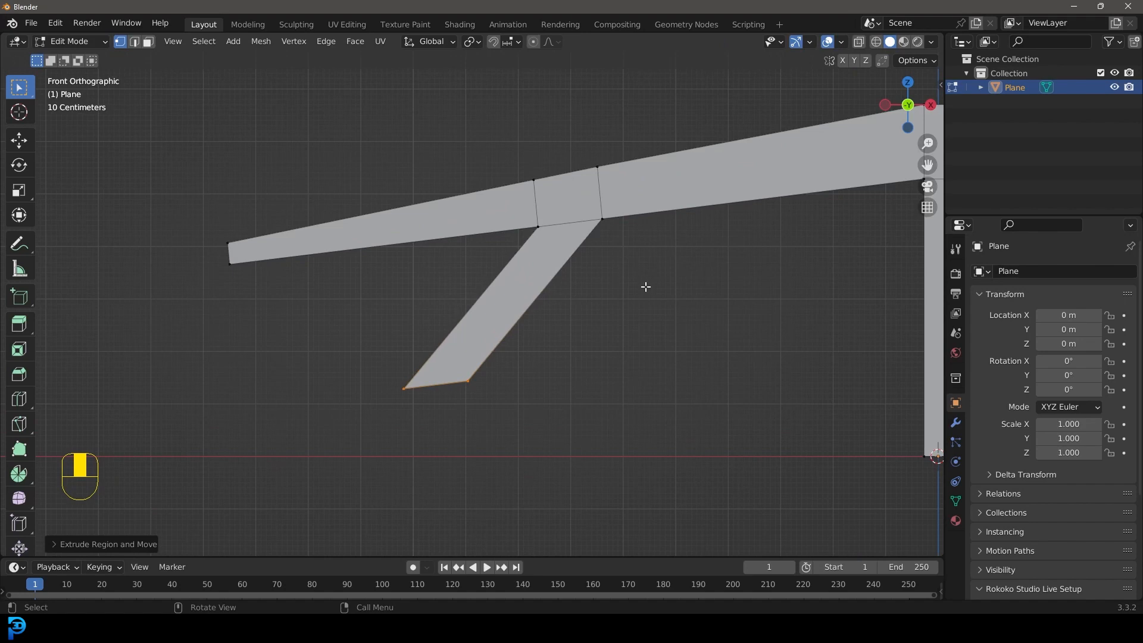
# Step: Rotate the branch's end edge square to its direction, scale it to about 0.24 and move it about 0.76 m back toward the beam
pyautogui.press('r')
pyautogui.click(566, 434)
pyautogui.press('s')
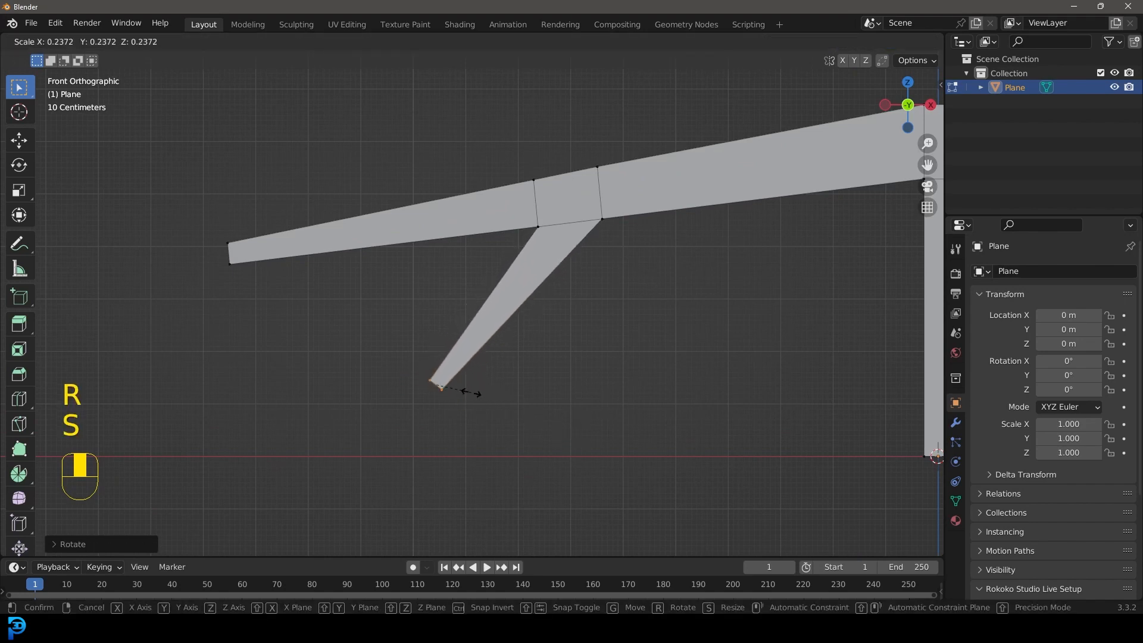
pyautogui.click(467, 390)
pyautogui.press('g')
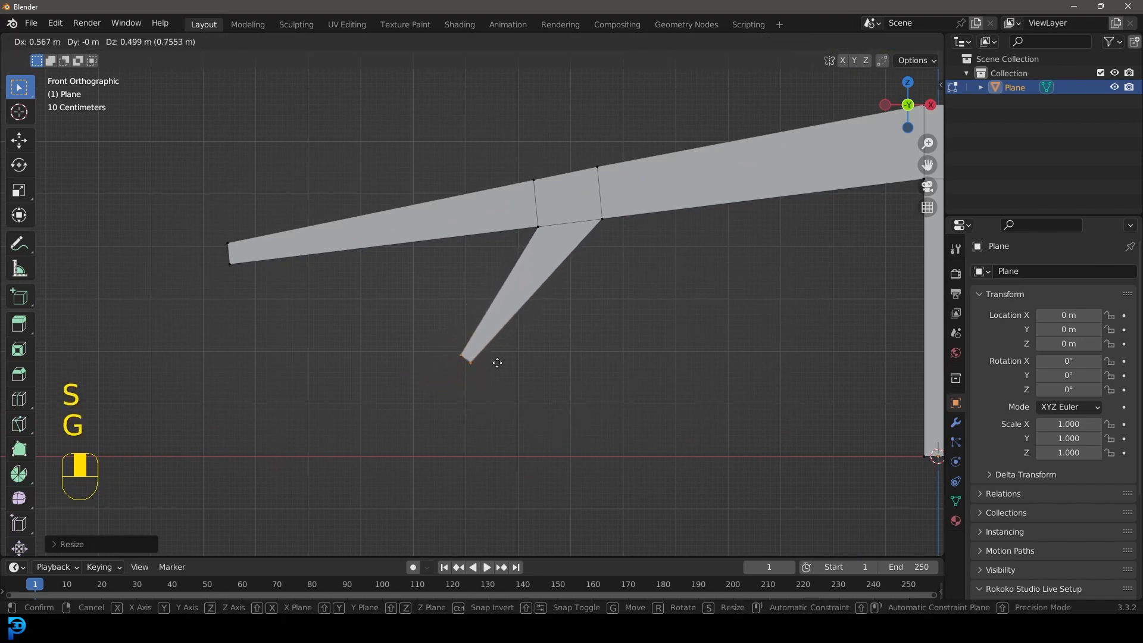
pyautogui.click(497, 362)
# Step: Raise the whole beam, with its branch and the column's top section, about 0.55 m along Z
pyautogui.scroll(-3, 536, 316)
pyautogui.keyDown('shift'); pyautogui.moveTo(636, 307); pyautogui.dragTo(572, 307, button='middle'); pyautogui.keyUp('shift')
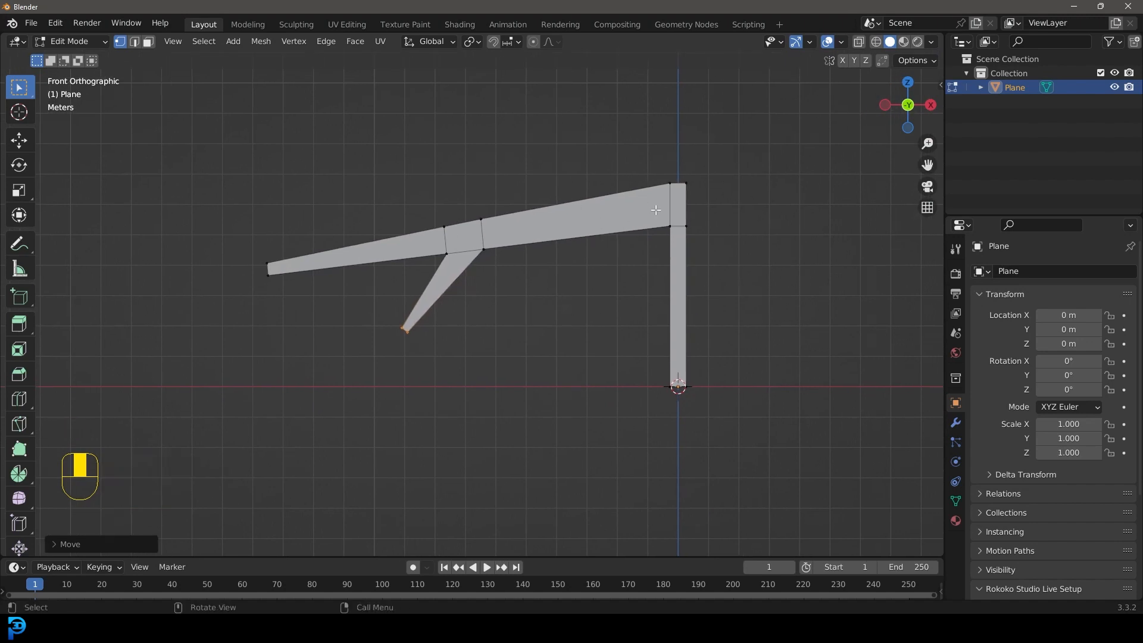
pyautogui.moveTo(180, 181); pyautogui.dragTo(829, 341)
pyautogui.press('g')
pyautogui.press('z')
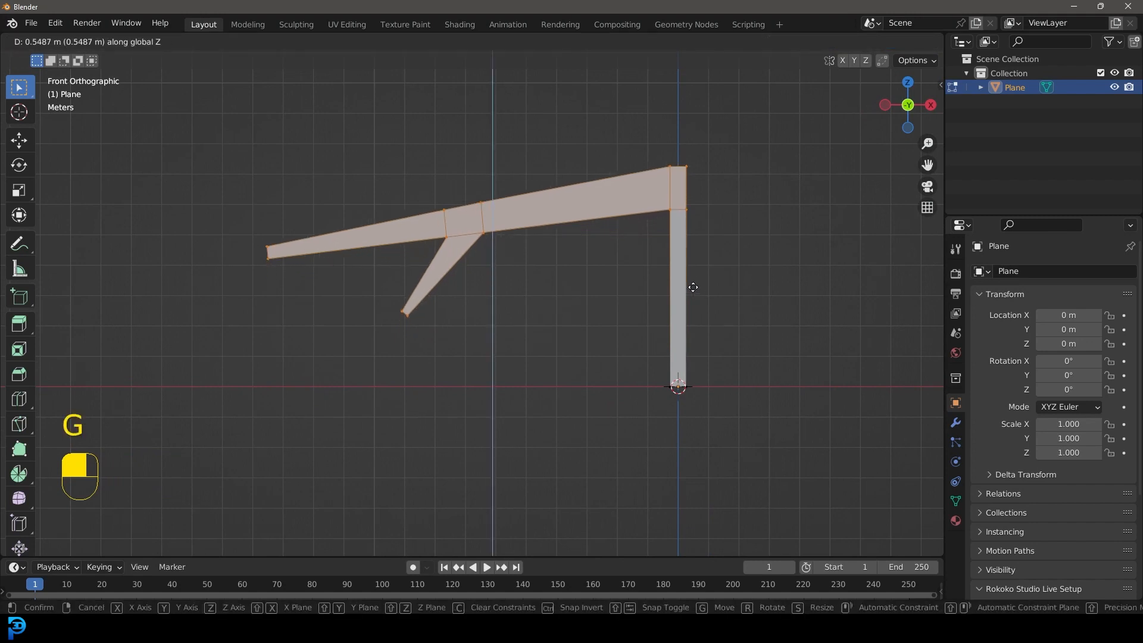
pyautogui.click(693, 288)
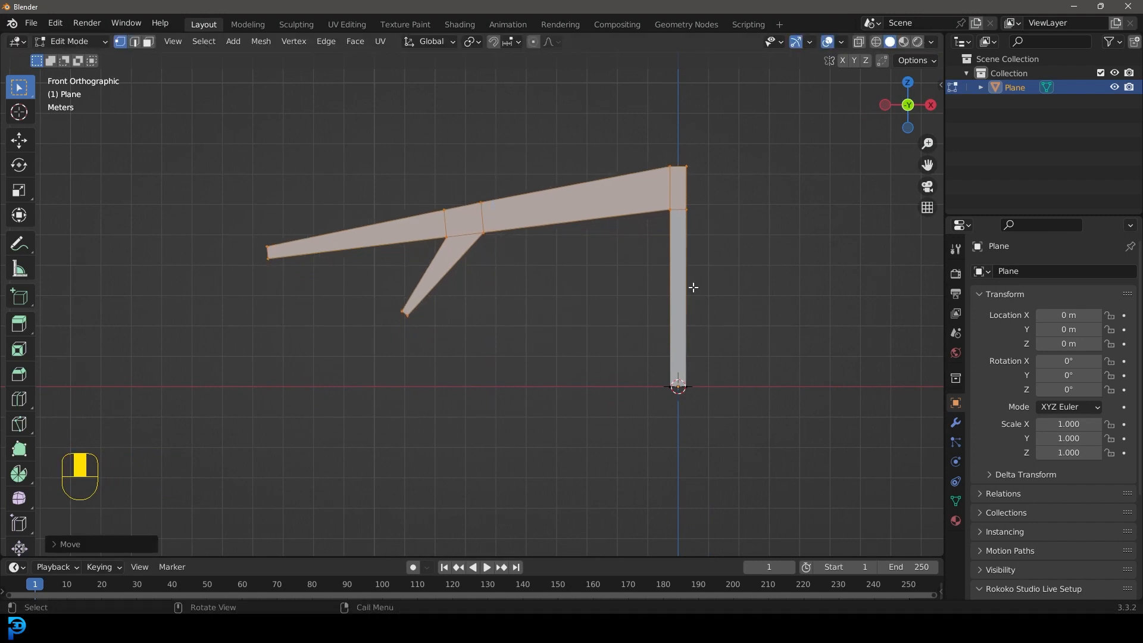
# Step: Add a Subdivision Surface modifier to the rib profile
pyautogui.click(956, 423)
pyautogui.click(995, 271)
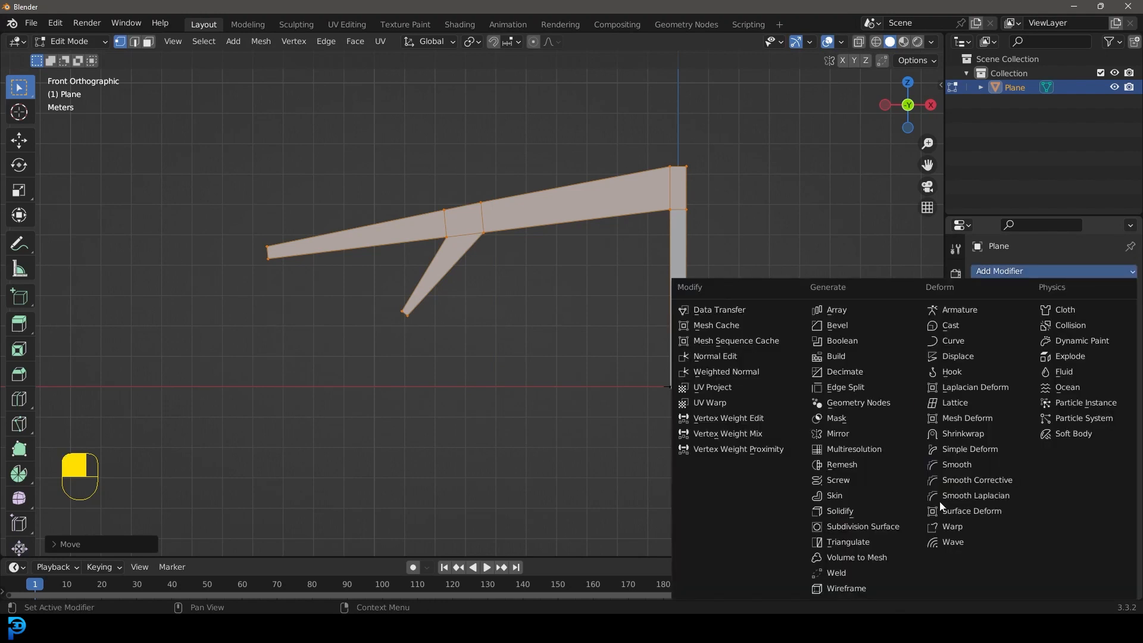
pyautogui.click(884, 528)
# Step: Add a loop cut across the column and slide it down close to the base to sharpen the foot
pyautogui.hotkey('shift', 'c')
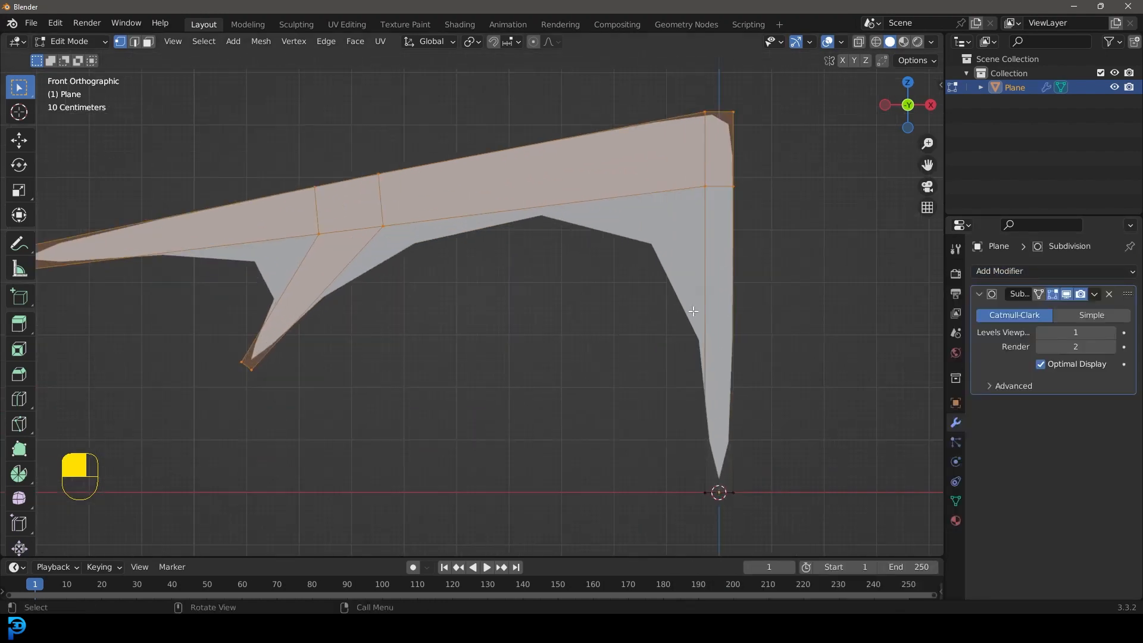
pyautogui.keyDown('shift'); pyautogui.moveTo(693, 311); pyautogui.dragTo(585, 281, button='middle'); pyautogui.keyUp('shift')
pyautogui.scroll(1, 572, 228)
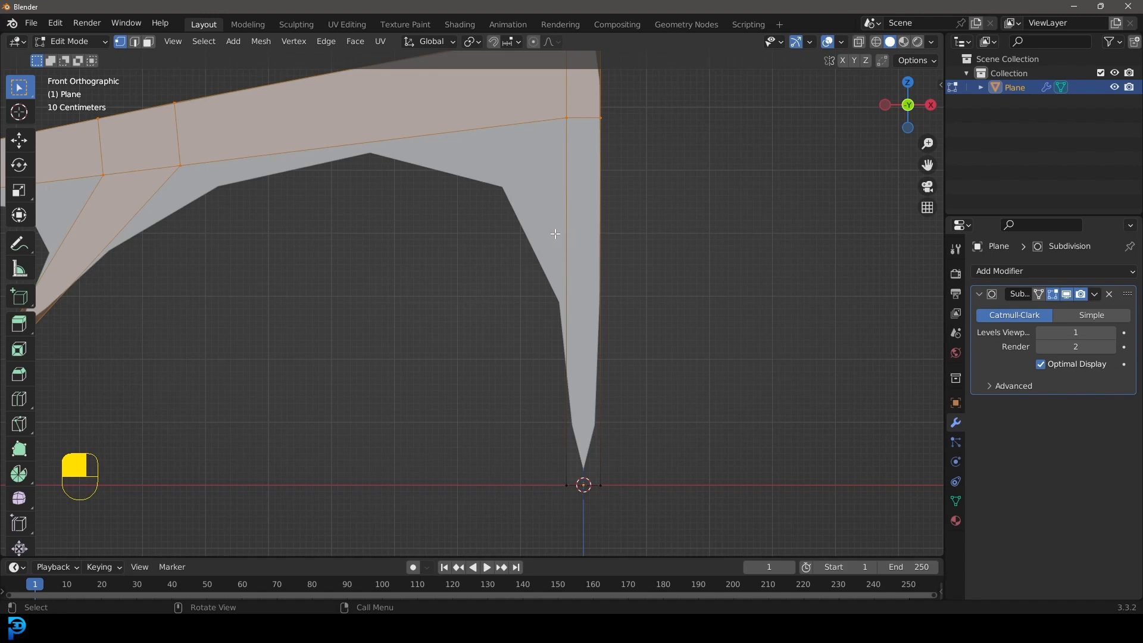
pyautogui.hotkey('ctrl', 'r')
pyautogui.moveTo(575, 297); pyautogui.dragTo(573, 475)
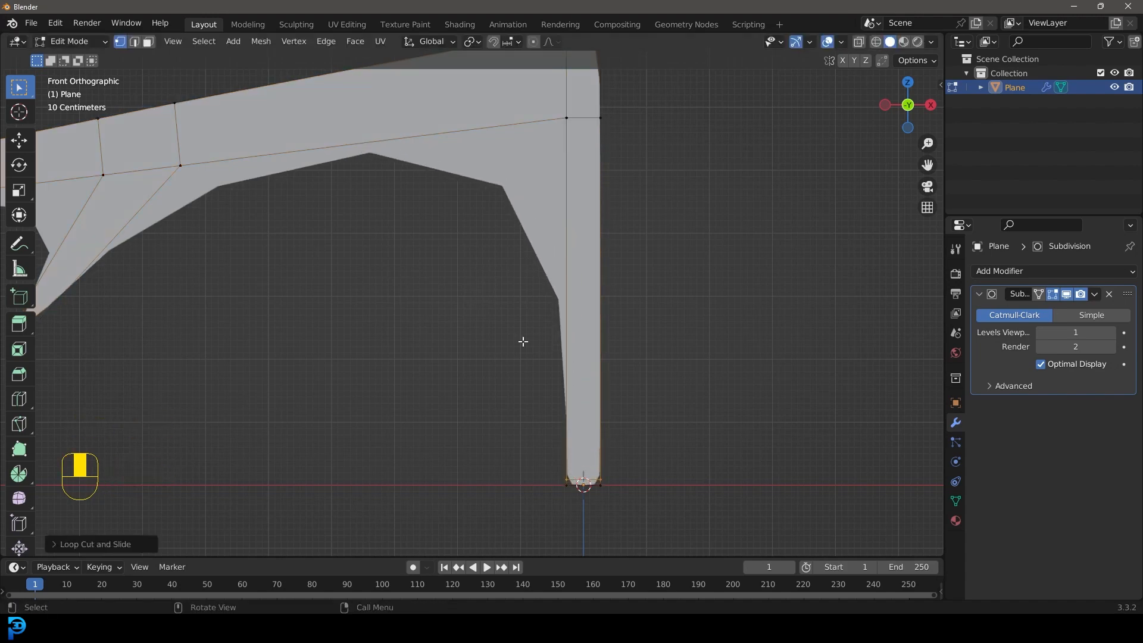
# Step: Add another loop cut across the column and slide it slightly below the middle of the shaft
pyautogui.keyDown('shift'); pyautogui.moveTo(505, 220); pyautogui.dragTo(502, 258, button='middle'); pyautogui.keyUp('shift')
pyautogui.hotkey('ctrl', 'r')
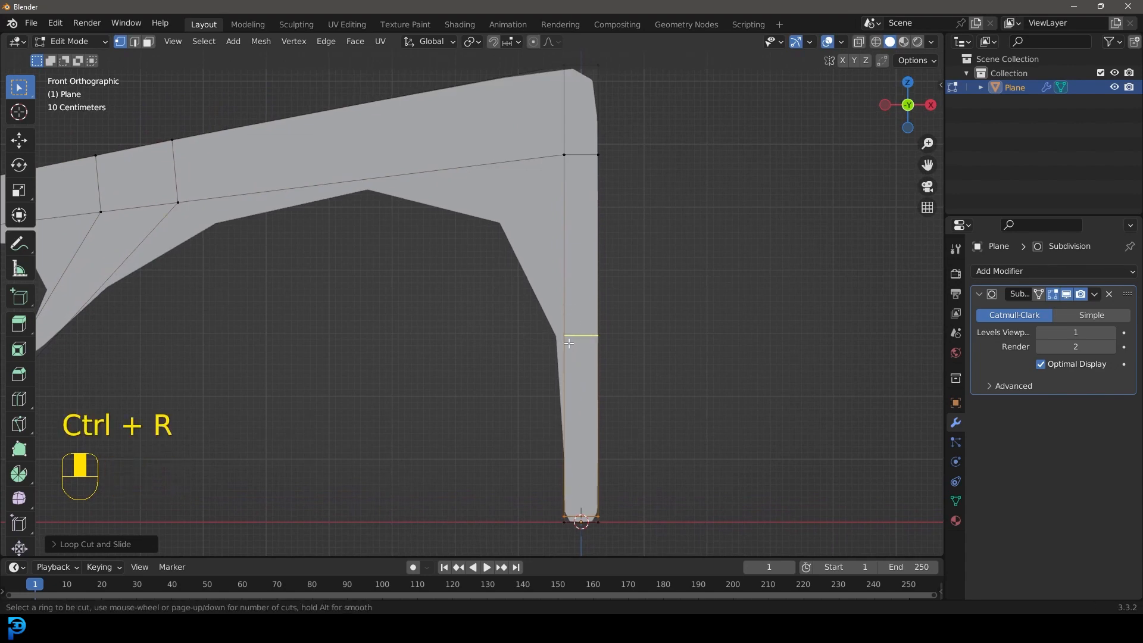
pyautogui.click(576, 335)
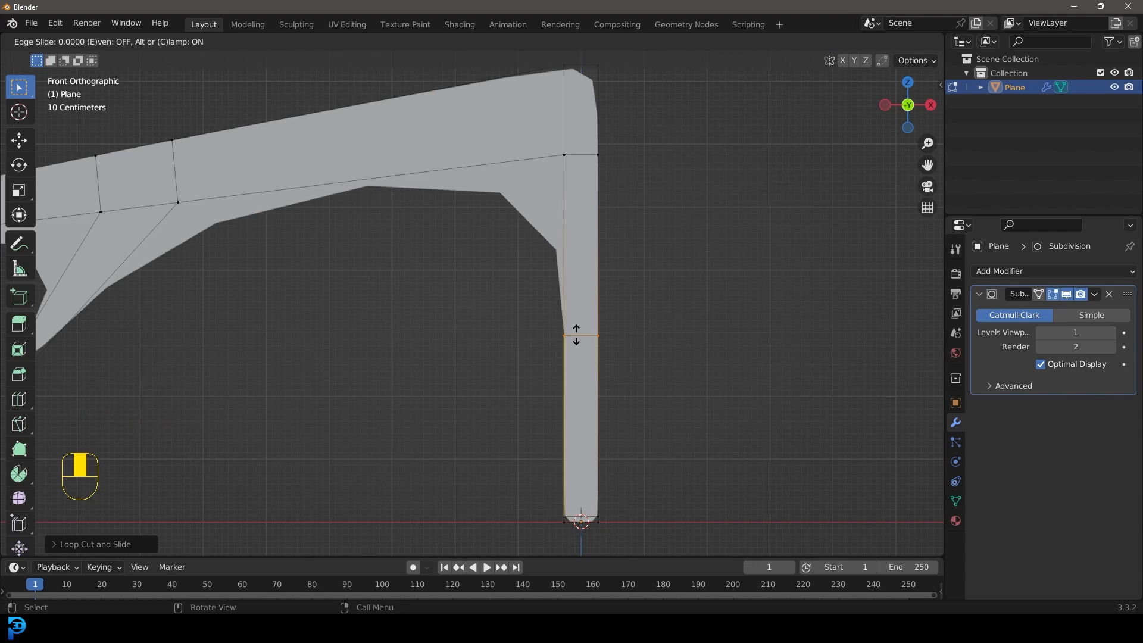
pyautogui.click(574, 379)
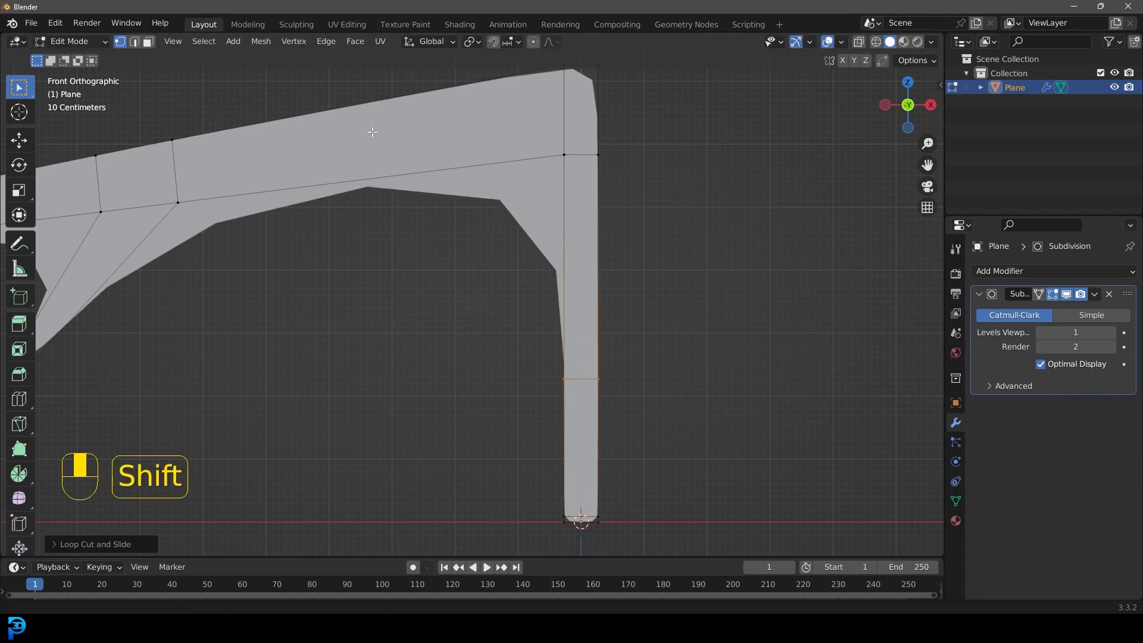
# Step: Set the subdivision levels to 3 for both viewport and render
pyautogui.keyDown('shift'); pyautogui.moveTo(367, 179); pyautogui.dragTo(483, 281, button='middle'); pyautogui.keyUp('shift')
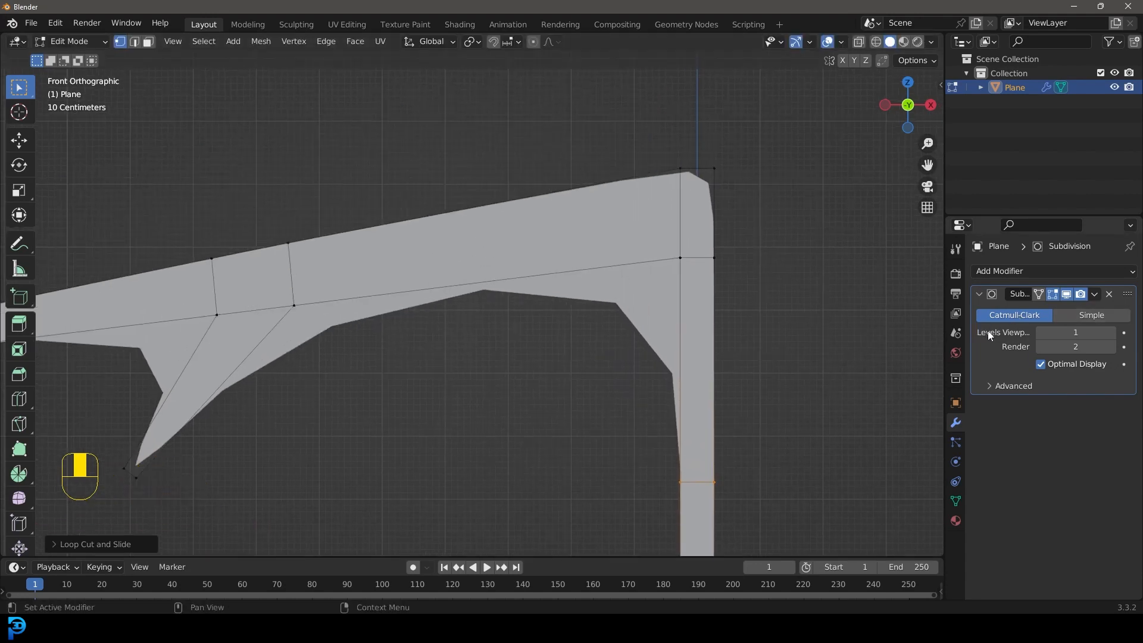
pyautogui.click(1112, 332)
pyautogui.click(1113, 331)
pyautogui.click(1110, 347)
# Step: Add a loop cut across the inner beam segment and slide it close to the column side of the branch joint
pyautogui.scroll(-3, 476, 289)
pyautogui.keyDown('shift'); pyautogui.moveTo(428, 280); pyautogui.dragTo(497, 337, button='middle'); pyautogui.keyUp('shift')
pyautogui.scroll(1, 531, 271)
pyautogui.scroll(2, 553, 226)
pyautogui.hotkey('ctrl', 'r')
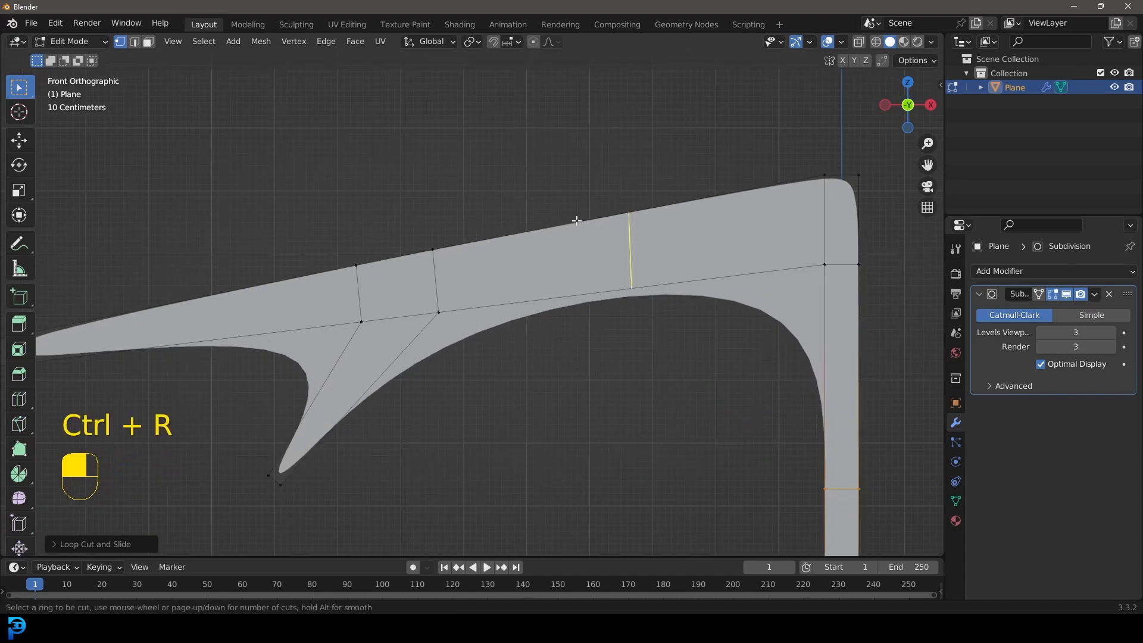
pyautogui.click(576, 220)
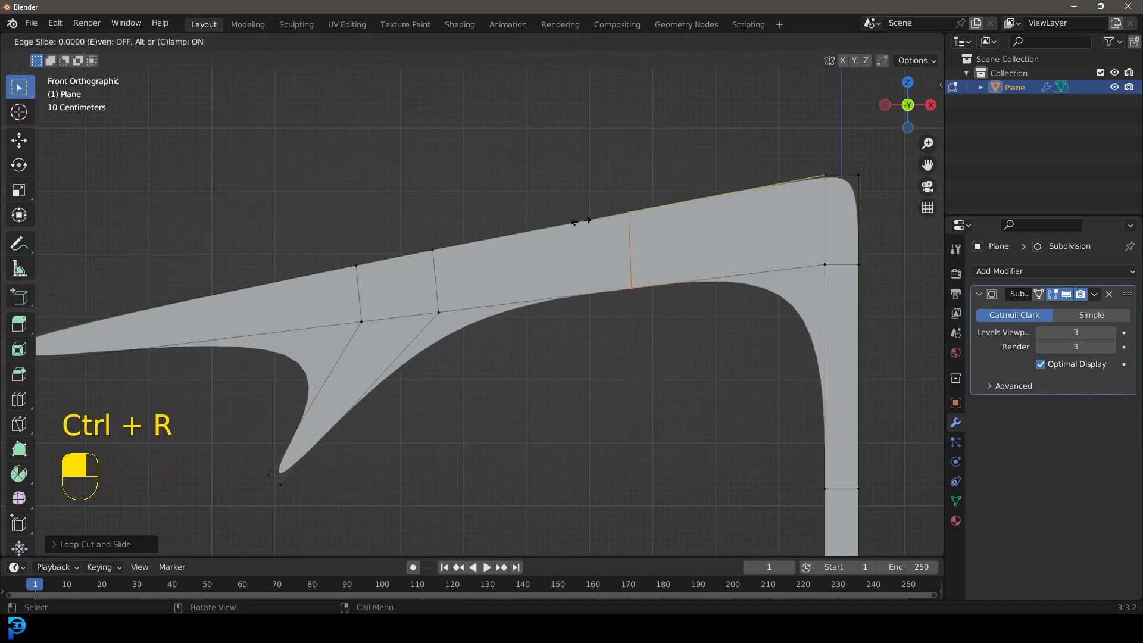
pyautogui.click(417, 238)
# Step: Add a loop cut across the outer beam segment and slide it close to the outer side of the branch joint
pyautogui.keyDown('shift'); pyautogui.moveTo(190, 288); pyautogui.dragTo(321, 261, button='middle'); pyautogui.keyUp('shift')
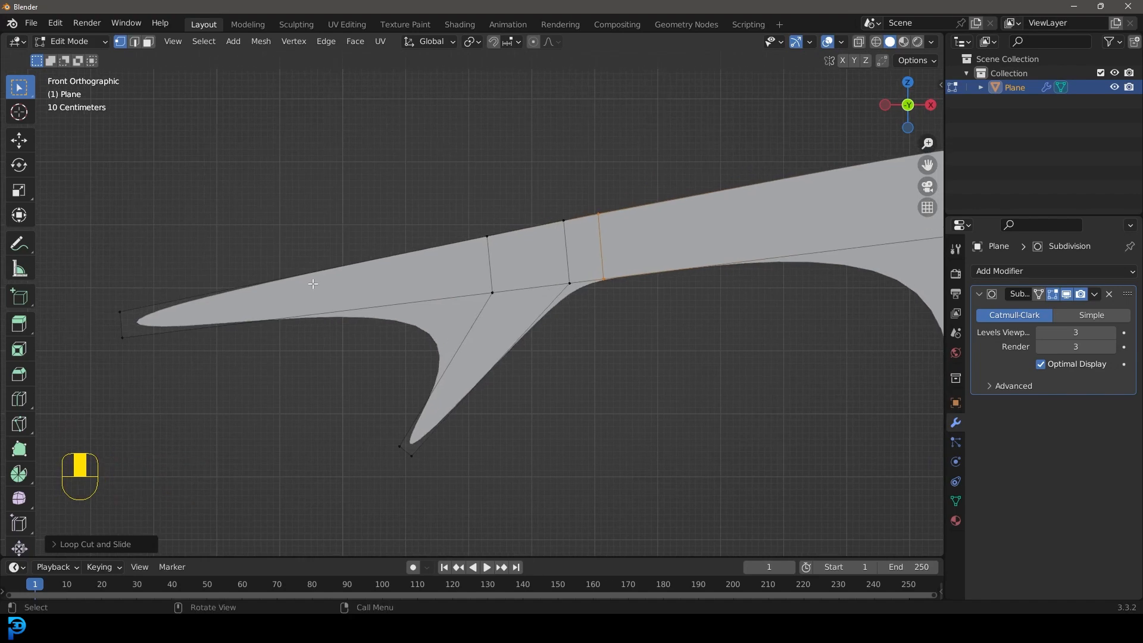
pyautogui.hotkey('ctrl', 'r')
pyautogui.click(316, 260)
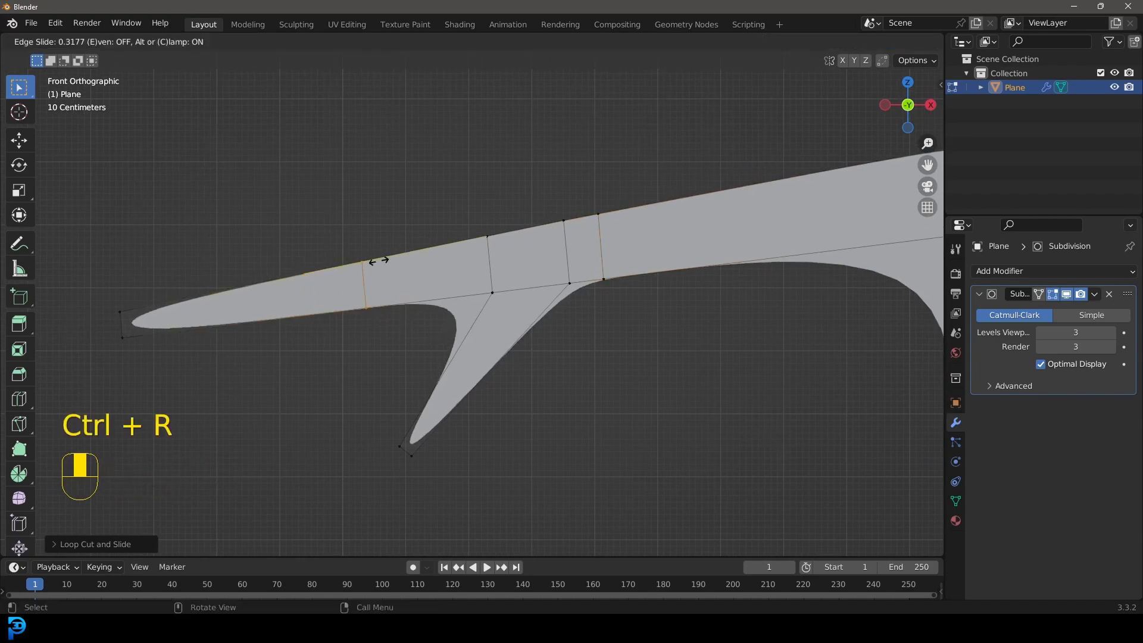
pyautogui.click(475, 259)
# Step: Add a loop cut across the diagonal branch and slide it close to the branch's tip
pyautogui.keyDown('shift'); pyautogui.moveTo(477, 345); pyautogui.dragTo(474, 286, button='middle'); pyautogui.keyUp('shift')
pyautogui.hotkey('ctrl', 'r')
pyautogui.click(468, 310)
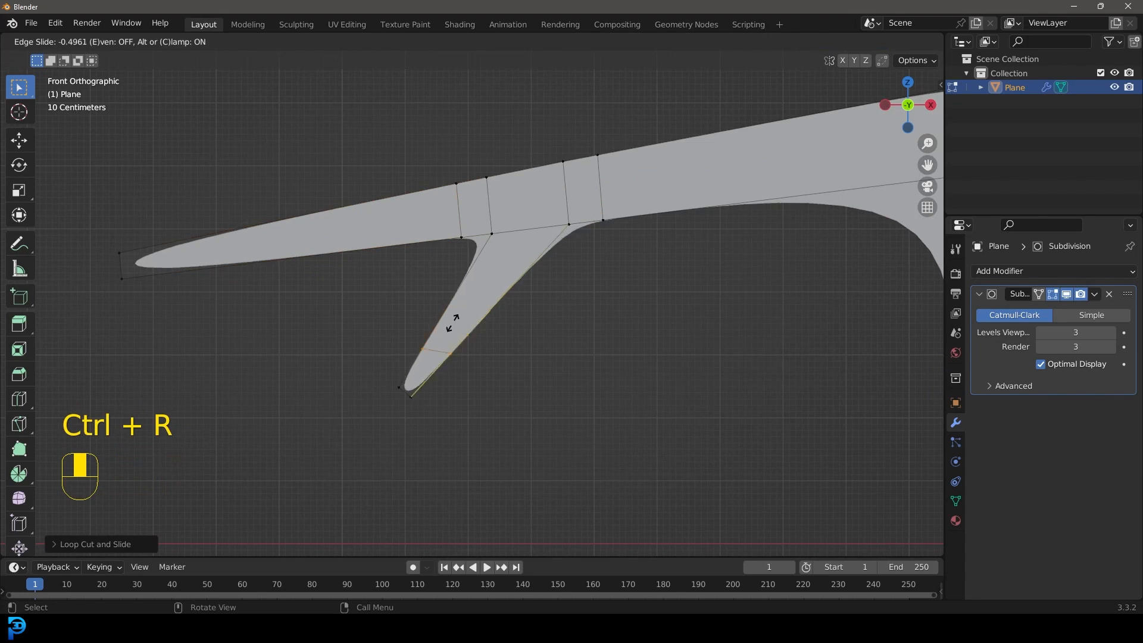
pyautogui.click(431, 353)
# Step: Add a loop cut across the outer beam segment and slide it close to the beam's tip
pyautogui.keyDown('shift'); pyautogui.moveTo(187, 286); pyautogui.dragTo(355, 302, button='middle'); pyautogui.keyUp('shift')
pyautogui.hotkey('ctrl', 'r')
pyautogui.click(473, 233)
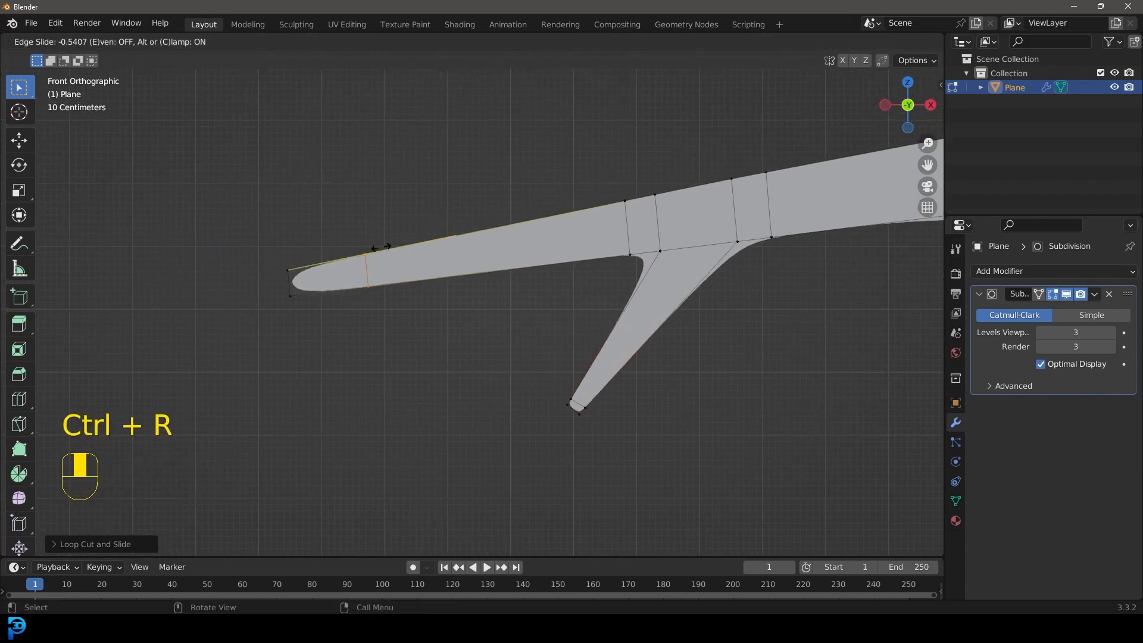
pyautogui.click(312, 260)
# Step: Move the outer part of the beam with its branch about 0.65 m outward, away from the column
pyautogui.scroll(-4, 464, 269)
pyautogui.keyDown('shift'); pyautogui.moveTo(631, 281); pyautogui.dragTo(581, 291, button='middle'); pyautogui.keyUp('shift')
pyautogui.moveTo(262, 160); pyautogui.dragTo(608, 389)
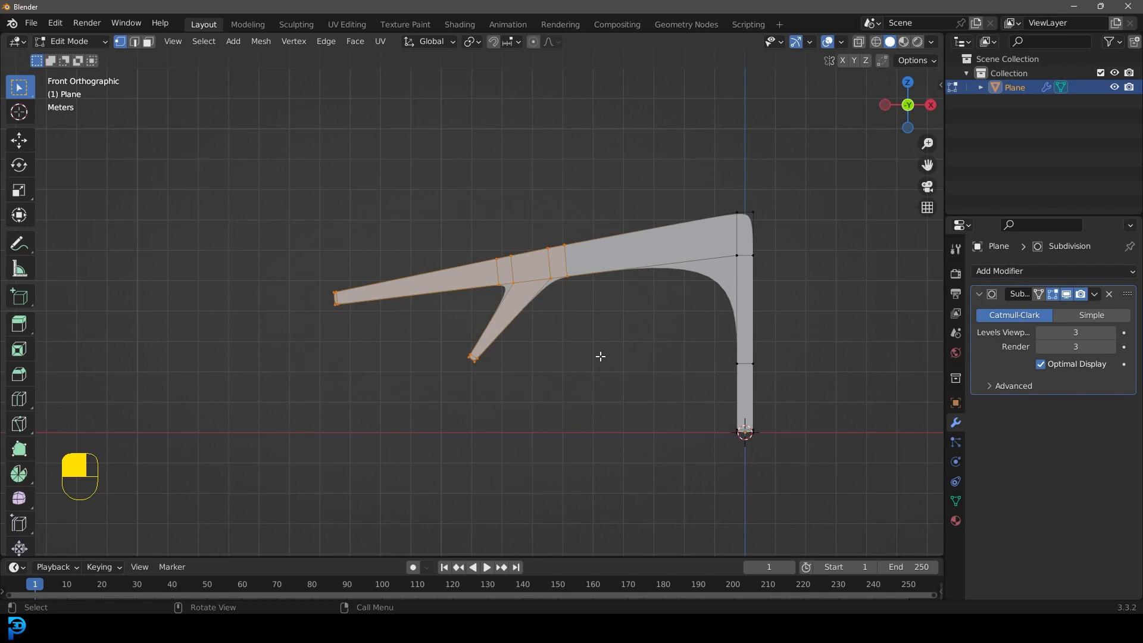
pyautogui.press('g')
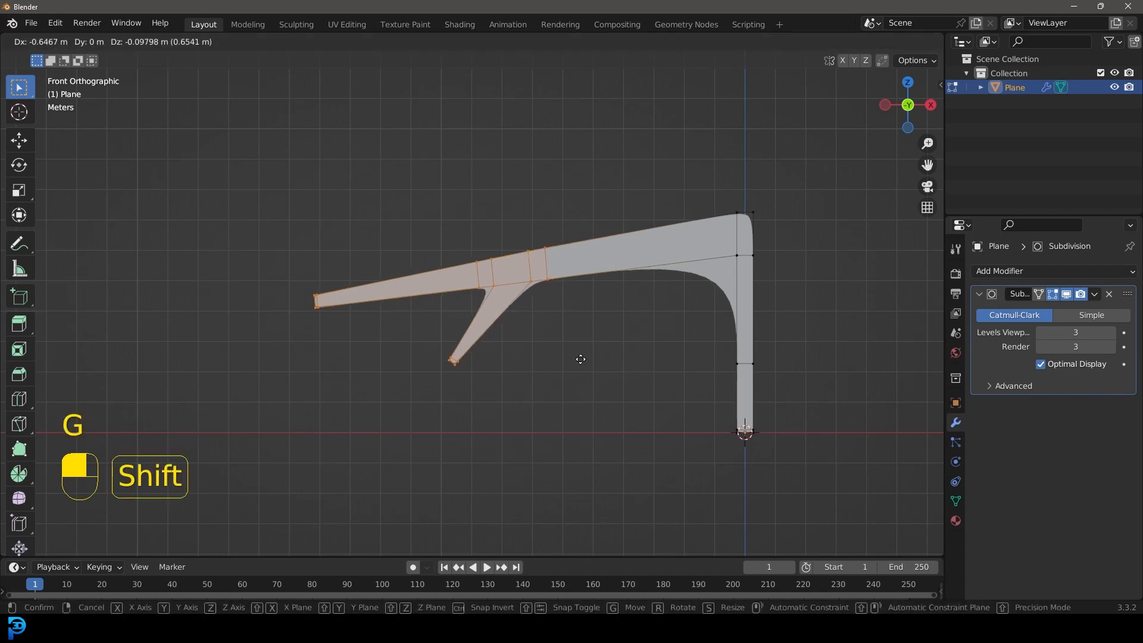
pyautogui.click(581, 361)
# Step: Return to Object Mode and add a Solidify modifier to the rib
pyautogui.scroll(-5, 597, 268)
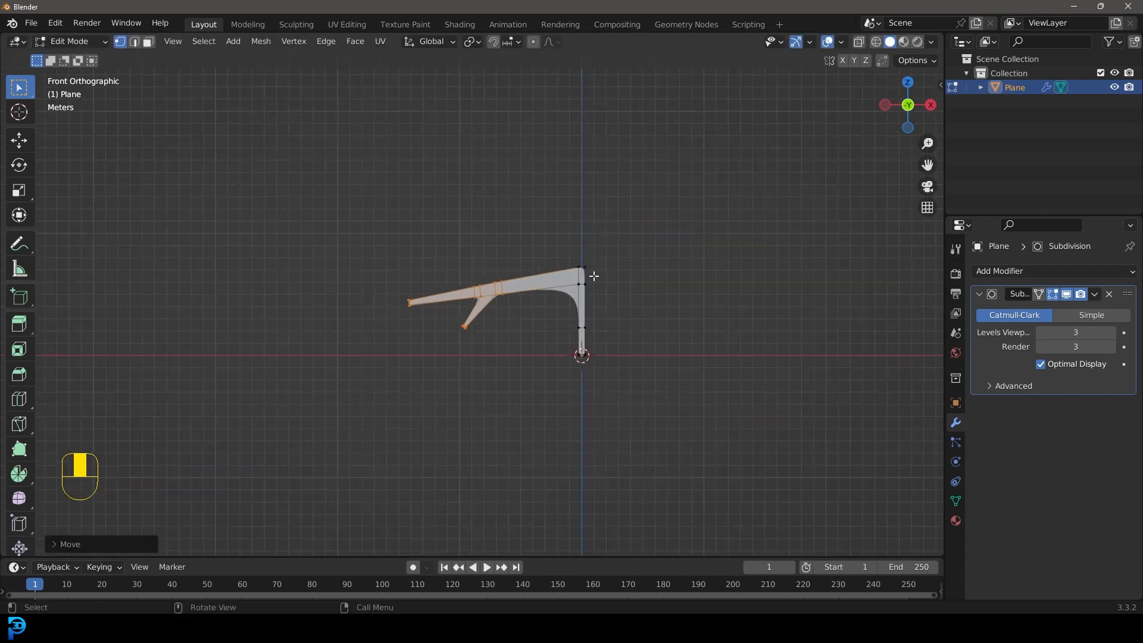
pyautogui.scroll(3, 612, 263)
pyautogui.press('Tab')
pyautogui.moveTo(623, 243); pyautogui.dragTo(566, 272, button='middle')
pyautogui.click(989, 274)
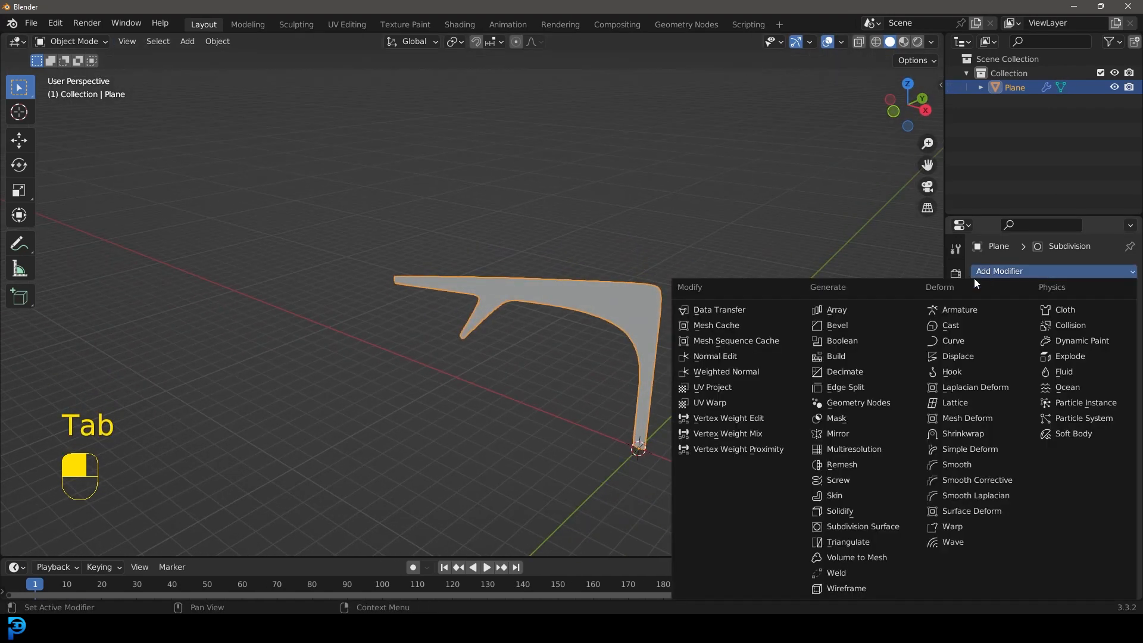
pyautogui.click(870, 507)
pyautogui.moveTo(706, 327); pyautogui.dragTo(712, 353, button='middle')
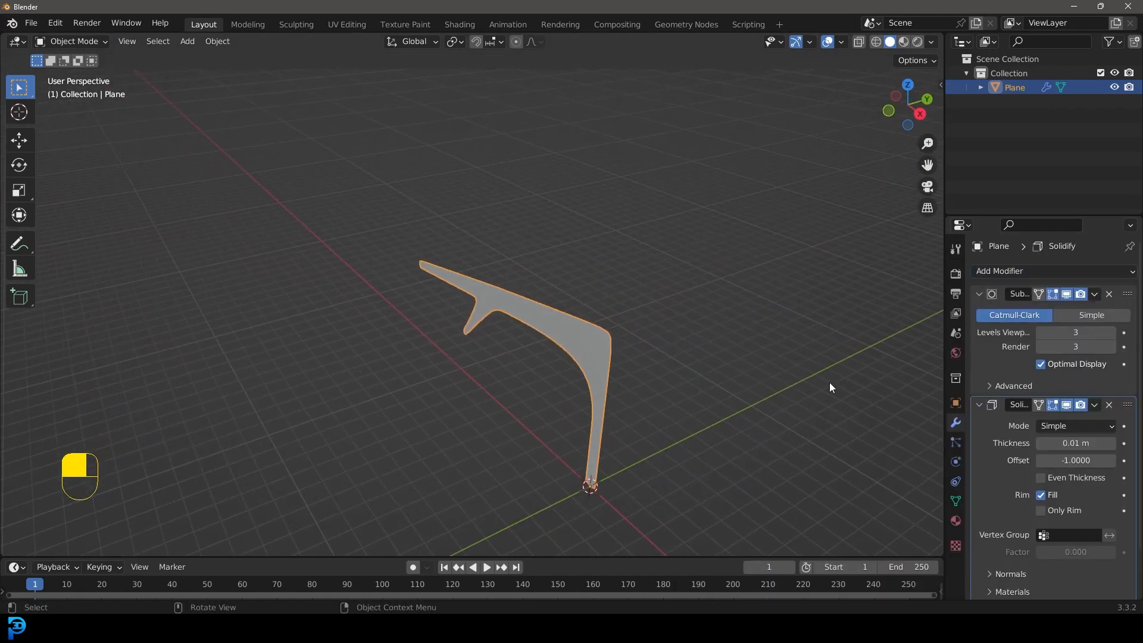
# Step: Set the Solidify thickness of the rib to 0.92 m
pyautogui.moveTo(1066, 443); pyautogui.dragTo(1104, 443)
pyautogui.moveTo(577, 262); pyautogui.dragTo(630, 309, button='middle')
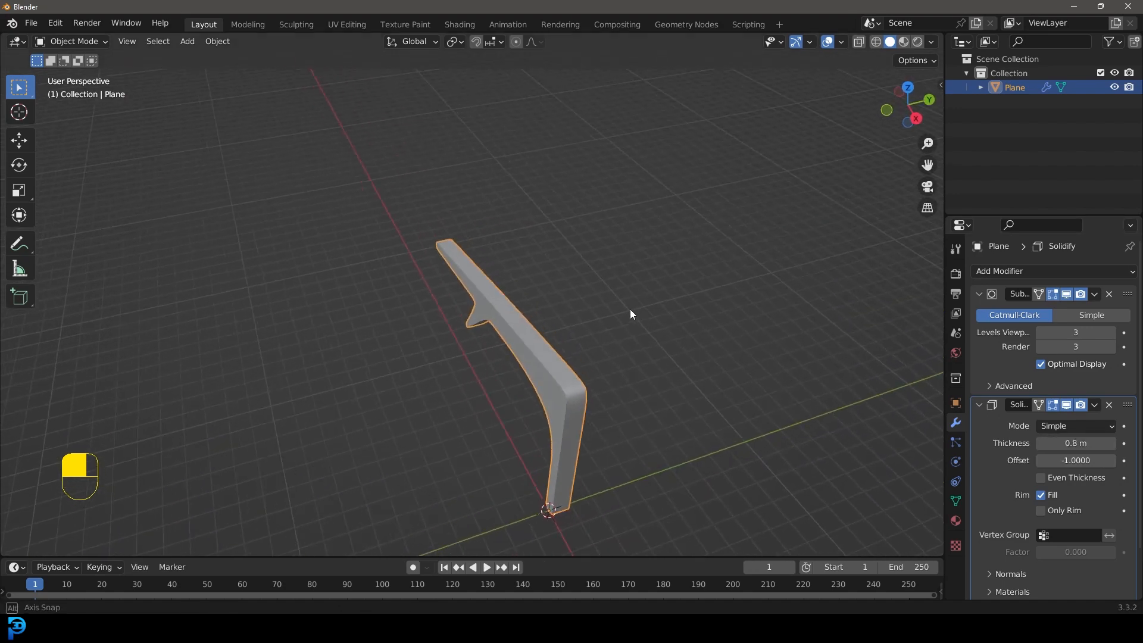
pyautogui.moveTo(1061, 443); pyautogui.dragTo(1075, 443)
pyautogui.moveTo(556, 395); pyautogui.dragTo(639, 371, button='middle')
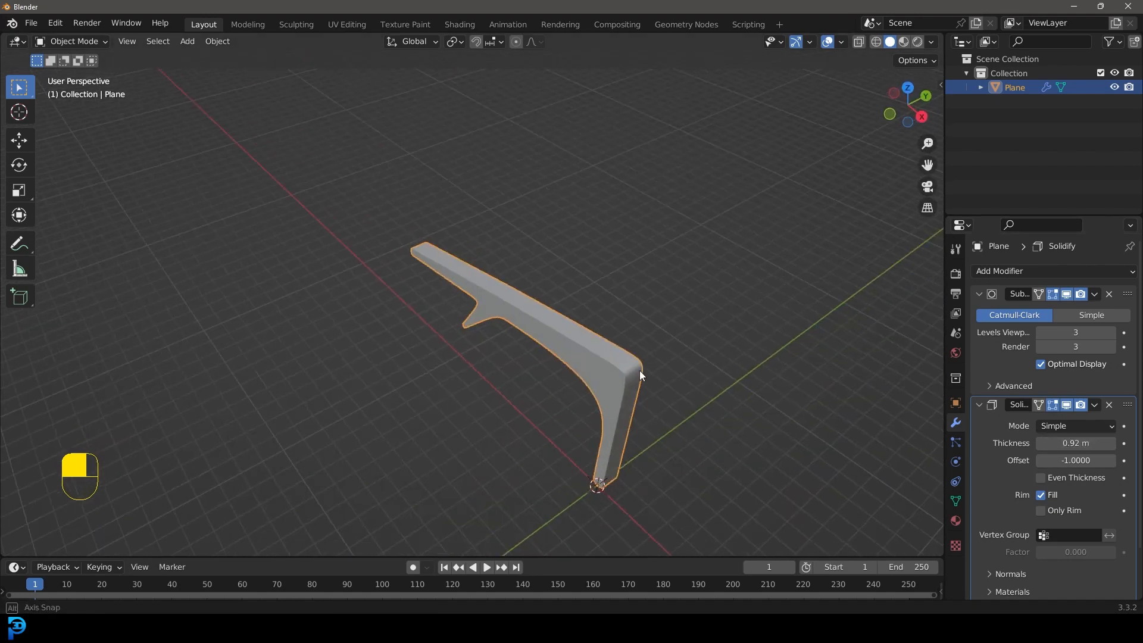
# Step: Collapse the existing modifier settings and add an Array modifier with a relative X factor of 0
pyautogui.click(979, 294)
pyautogui.click(980, 313)
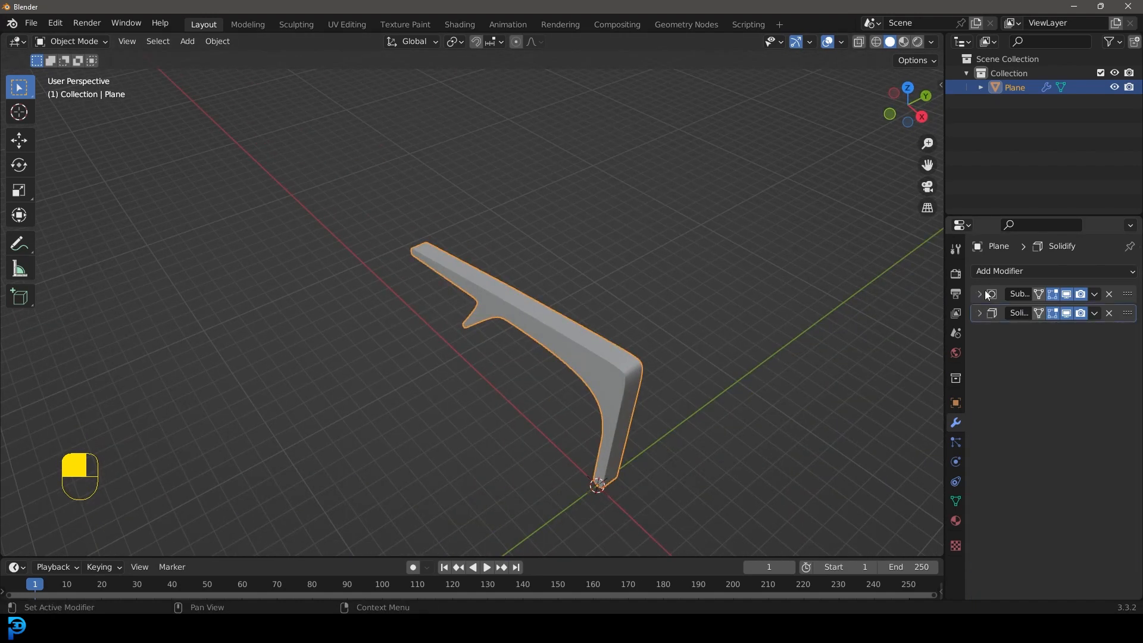
pyautogui.click(984, 272)
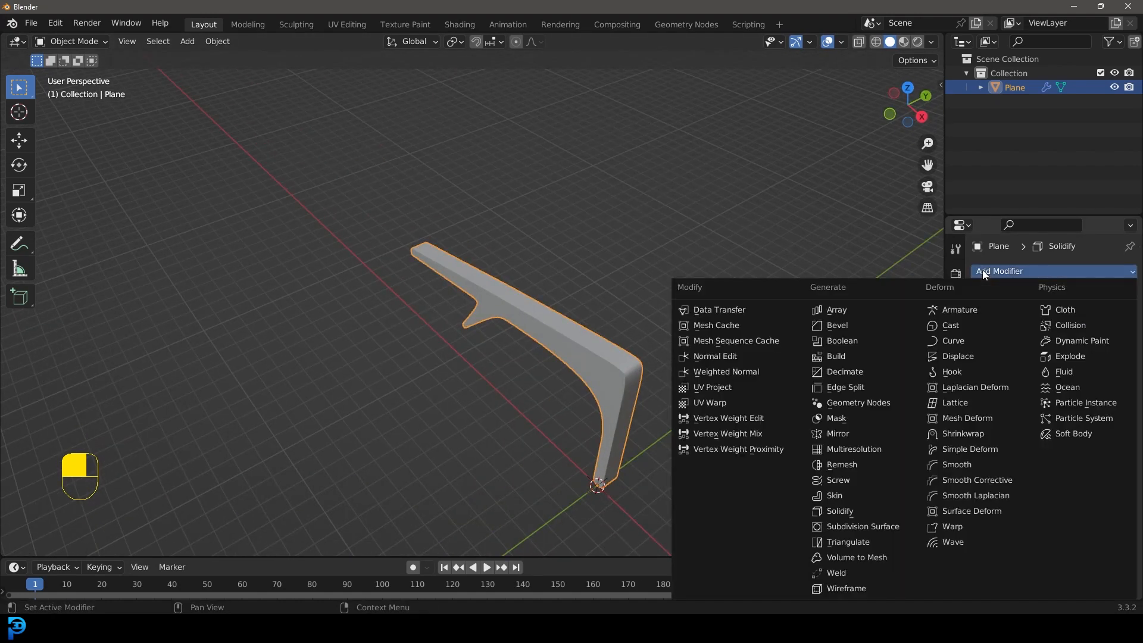
pyautogui.click(852, 309)
pyautogui.click(1074, 413)
pyautogui.press('Return')
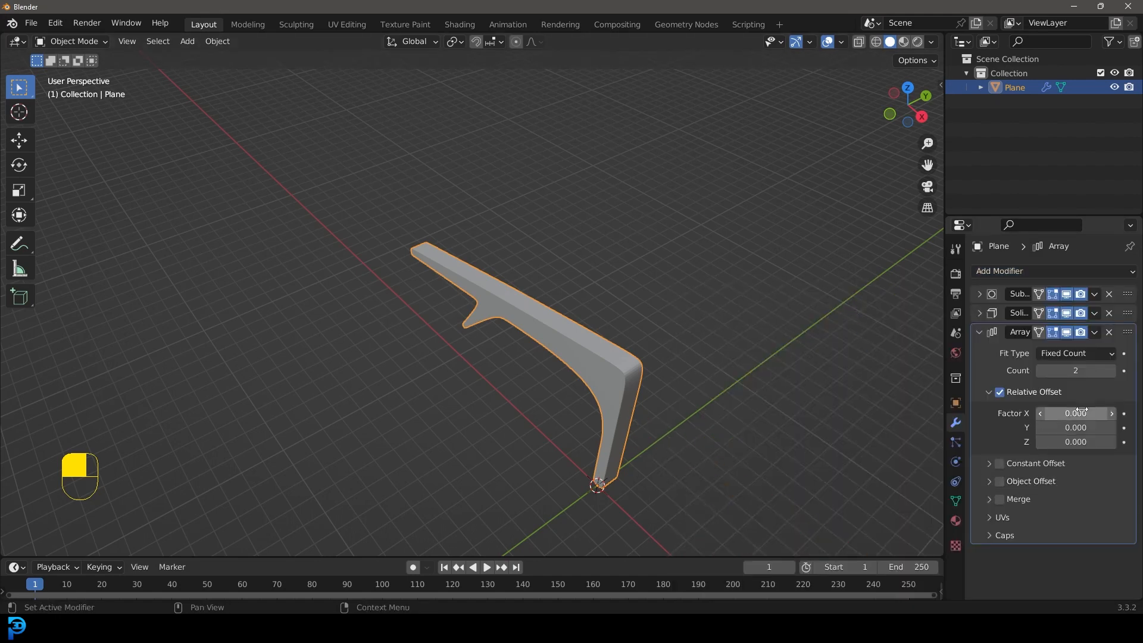
# Step: Set the array's relative Y factor to 7.4 to space the ribs along the hallway
pyautogui.click(1071, 425)
pyautogui.write('6.5')
pyautogui.press('Return')
pyautogui.moveTo(1075, 428); pyautogui.dragTo(1103, 427)
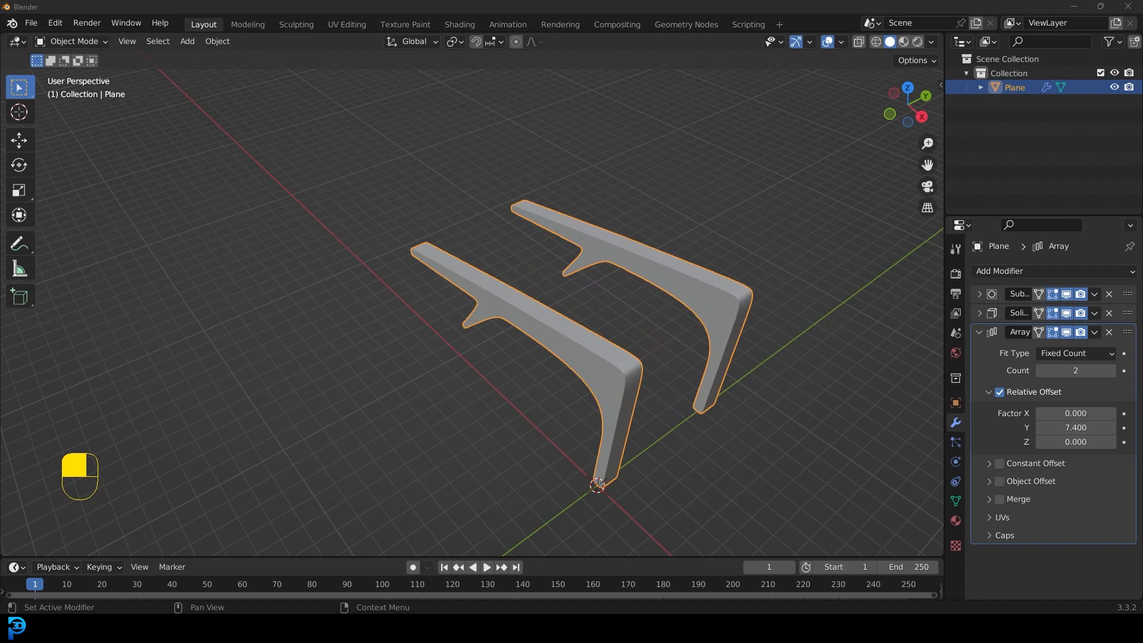
pyautogui.moveTo(722, 198); pyautogui.dragTo(755, 318, button='middle')
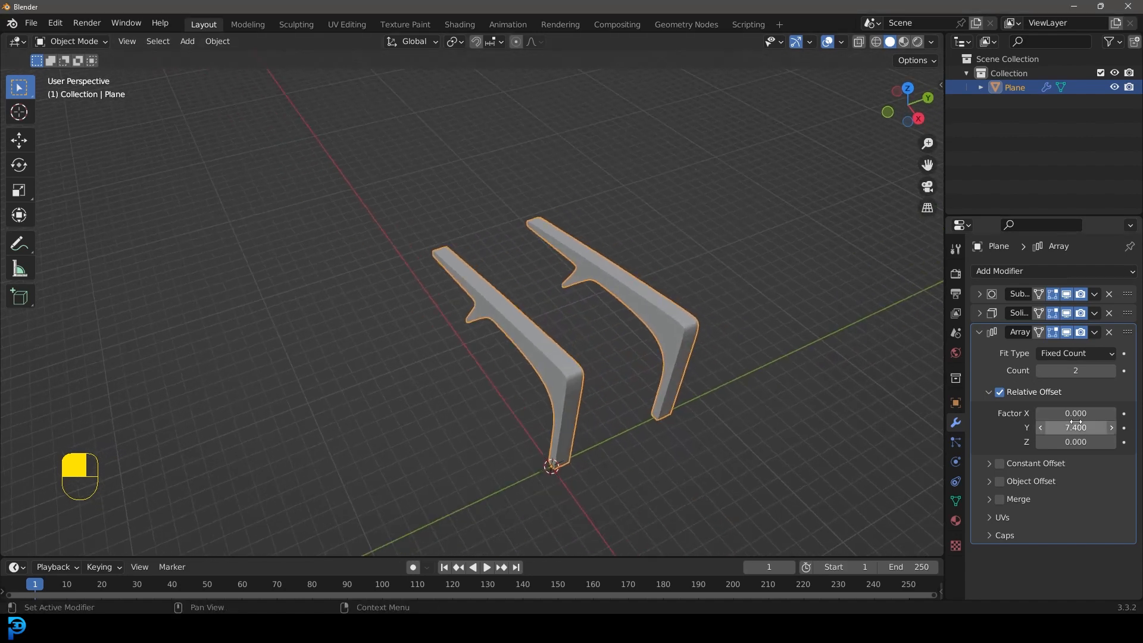
# Step: Adjust the array's relative Y factor to 7.8 to refine the spacing between the ribs
pyautogui.moveTo(1084, 427); pyautogui.dragTo(1050, 427)
pyautogui.moveTo(587, 340); pyautogui.dragTo(536, 303, button='middle')
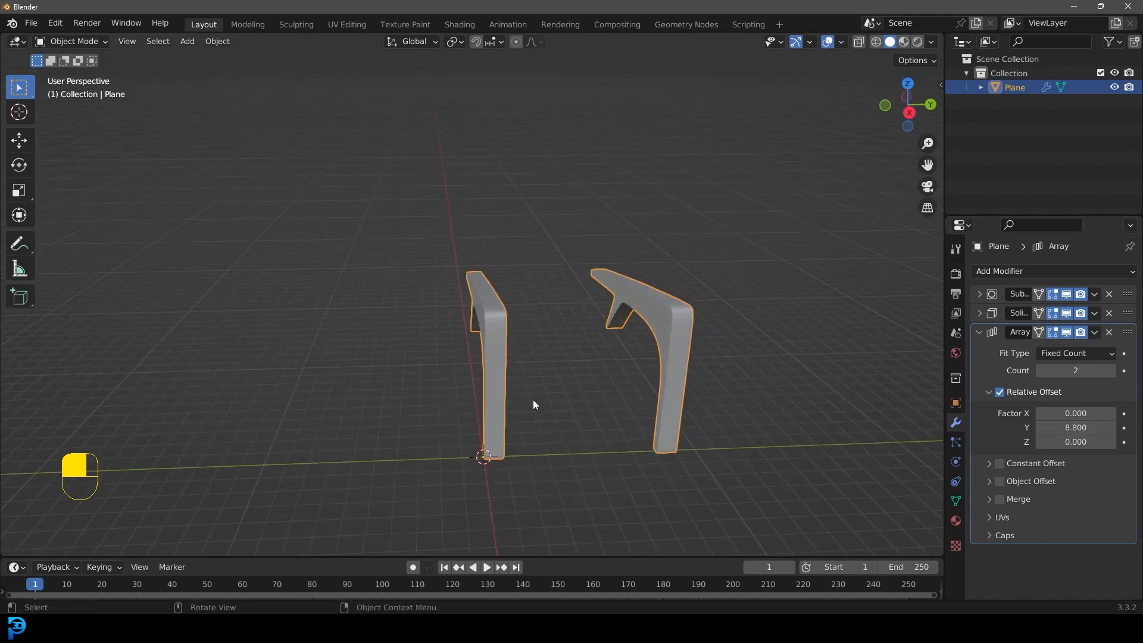
pyautogui.press('KP_1')
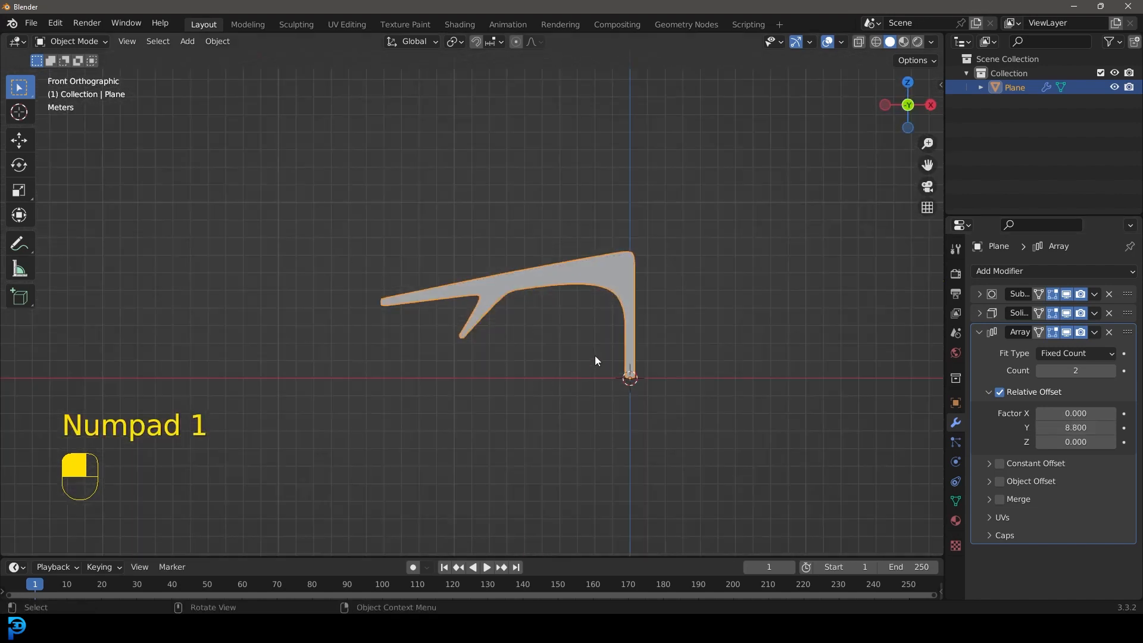
pyautogui.moveTo(753, 331); pyautogui.dragTo(833, 381, button='middle')
pyautogui.moveTo(1084, 424); pyautogui.dragTo(1075, 423)
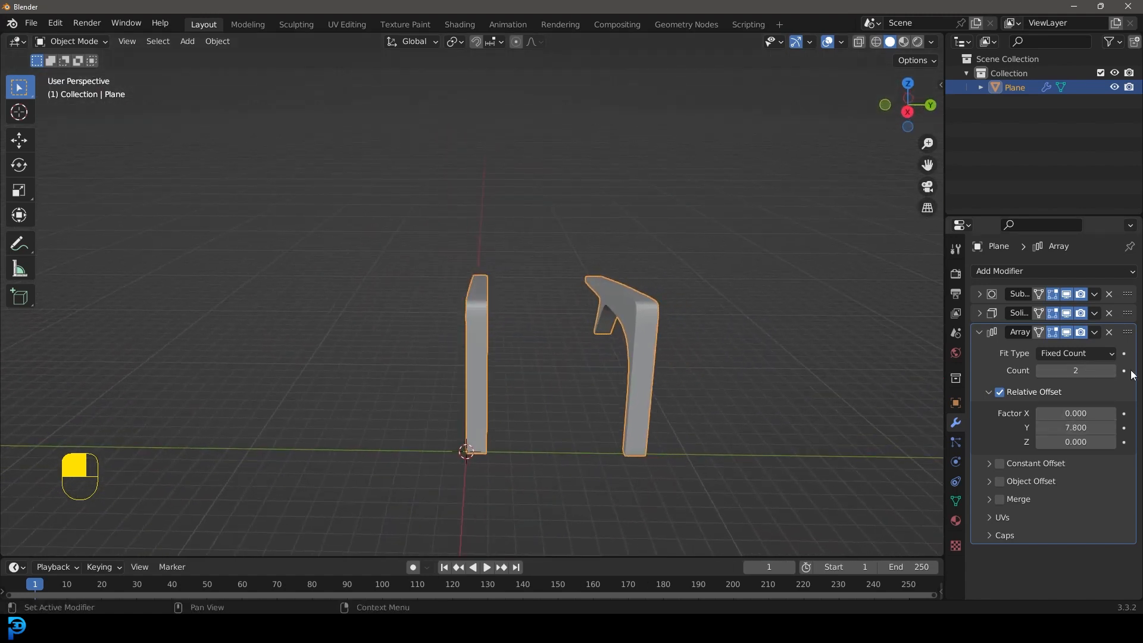
# Step: Set the array count to 15 to repeat the rib along the hallway
pyautogui.click(1065, 368)
pyautogui.write('15')
pyautogui.press('Return')
pyautogui.scroll(-5, 496, 231)
pyautogui.moveTo(495, 230); pyautogui.dragTo(463, 431, button='middle')
pyautogui.moveTo(563, 77); pyautogui.dragTo(491, 258, button='middle')
pyautogui.scroll(3, 394, 349)
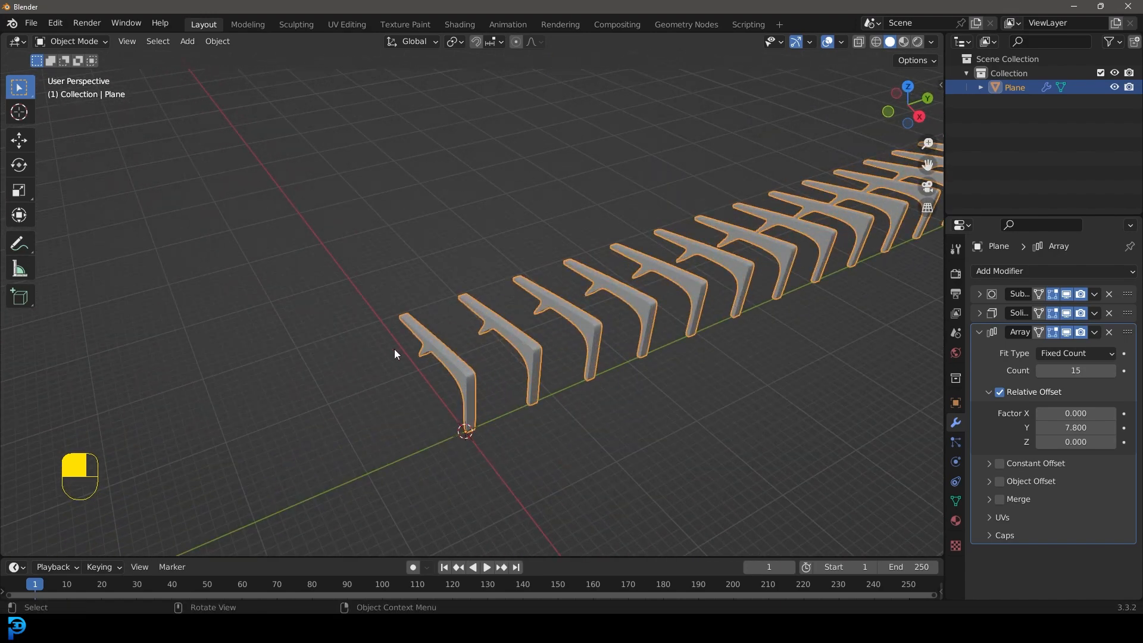
pyautogui.moveTo(467, 350); pyautogui.dragTo(451, 301, button='middle')
# Step: In Edit Mode, select all rib vertices except those at the base and raise them about 0.47 m along Z in wireframe
pyautogui.press('Tab')
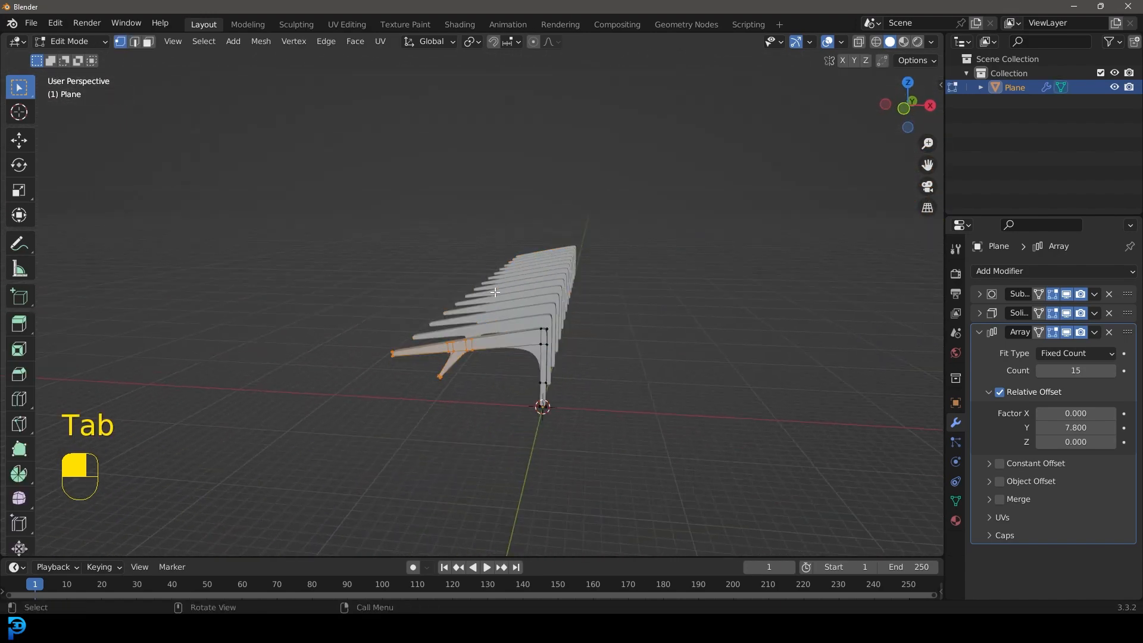
pyautogui.press('KP_1')
pyautogui.press('z')
pyautogui.click(393, 293)
pyautogui.moveTo(269, 238)
pyautogui.mouseDown()
pyautogui.moveTo(594, 422)
pyautogui.moveTo(645, 410)
pyautogui.moveTo(673, 424)
pyautogui.mouseUp()
pyautogui.scroll(2, 673, 424)
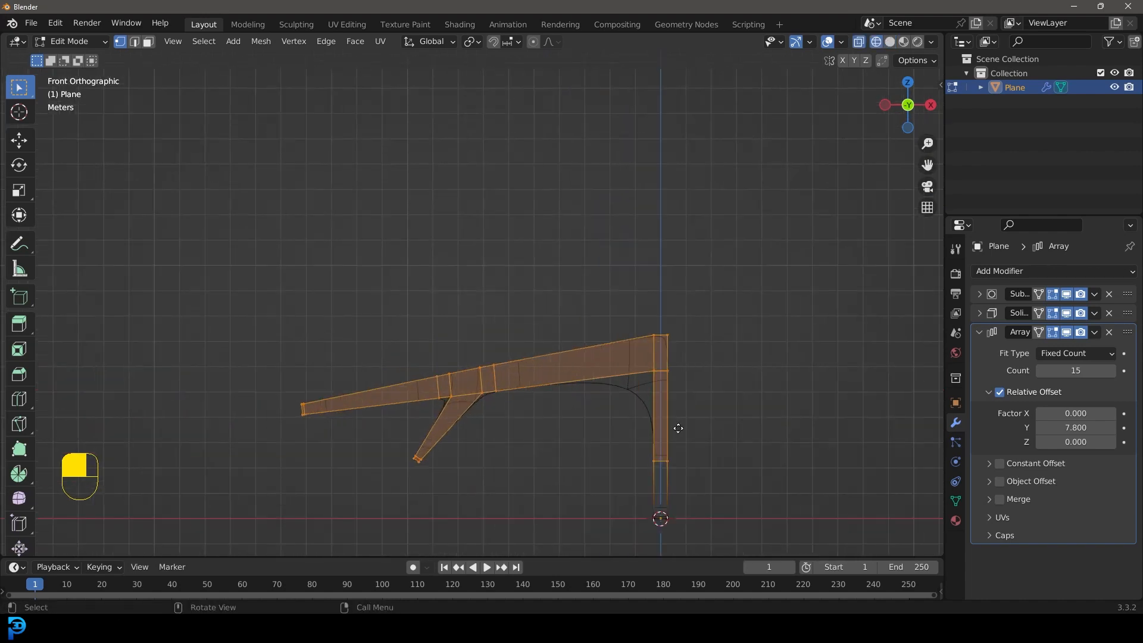
pyautogui.press('g')
pyautogui.press('z')
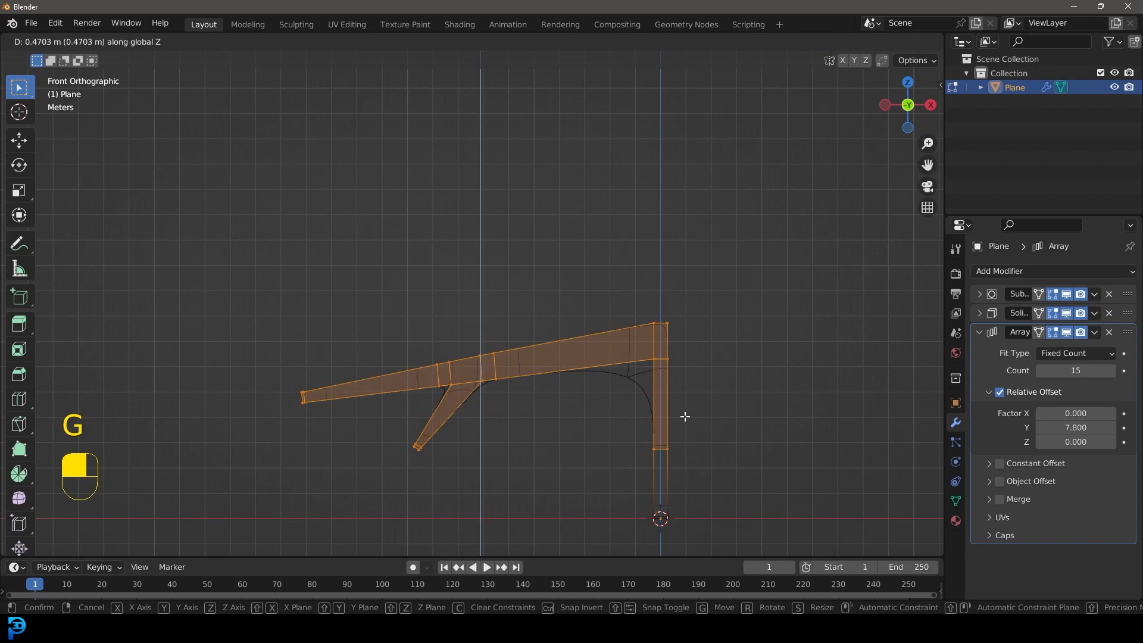
pyautogui.click(684, 416)
# Step: Return to Object Mode with solid shading and check the taller row of ribs
pyautogui.press('Tab')
pyautogui.press('z')
pyautogui.click(708, 350)
pyautogui.keyDown('shift'); pyautogui.moveTo(616, 380); pyautogui.dragTo(609, 289, button='middle'); pyautogui.keyUp('shift')
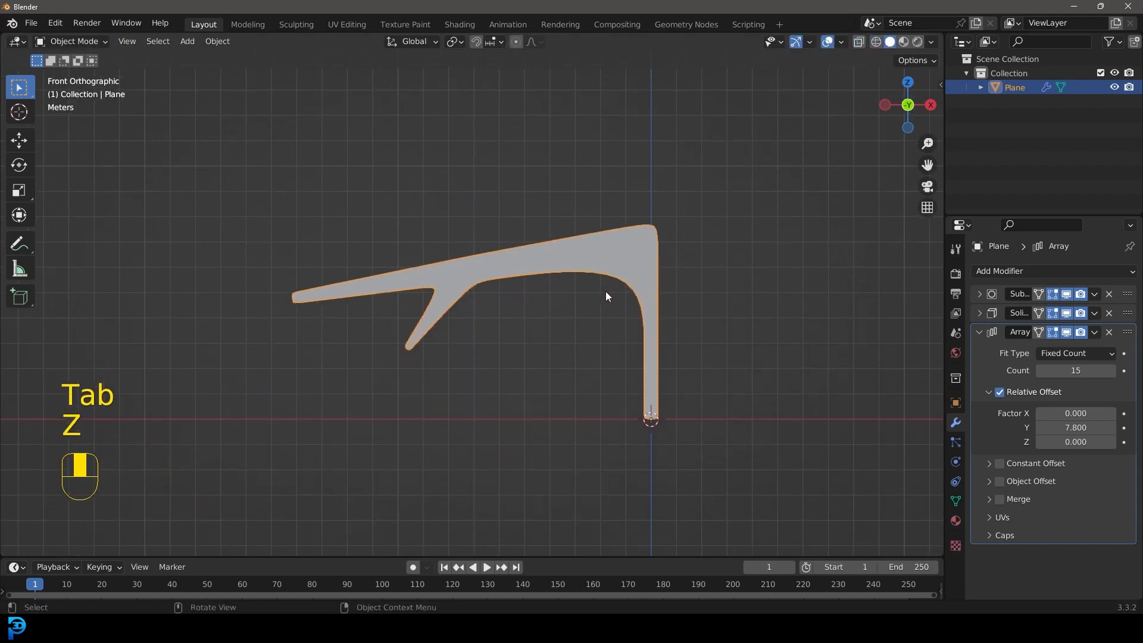
pyautogui.keyDown('shift'); pyautogui.moveTo(594, 350); pyautogui.dragTo(558, 288, button='middle'); pyautogui.keyUp('shift')
pyautogui.scroll(2, 506, 289)
pyautogui.scroll(-2, 500, 295)
pyautogui.keyDown('shift'); pyautogui.moveTo(449, 289); pyautogui.dragTo(484, 346, button='middle'); pyautogui.keyUp('shift')
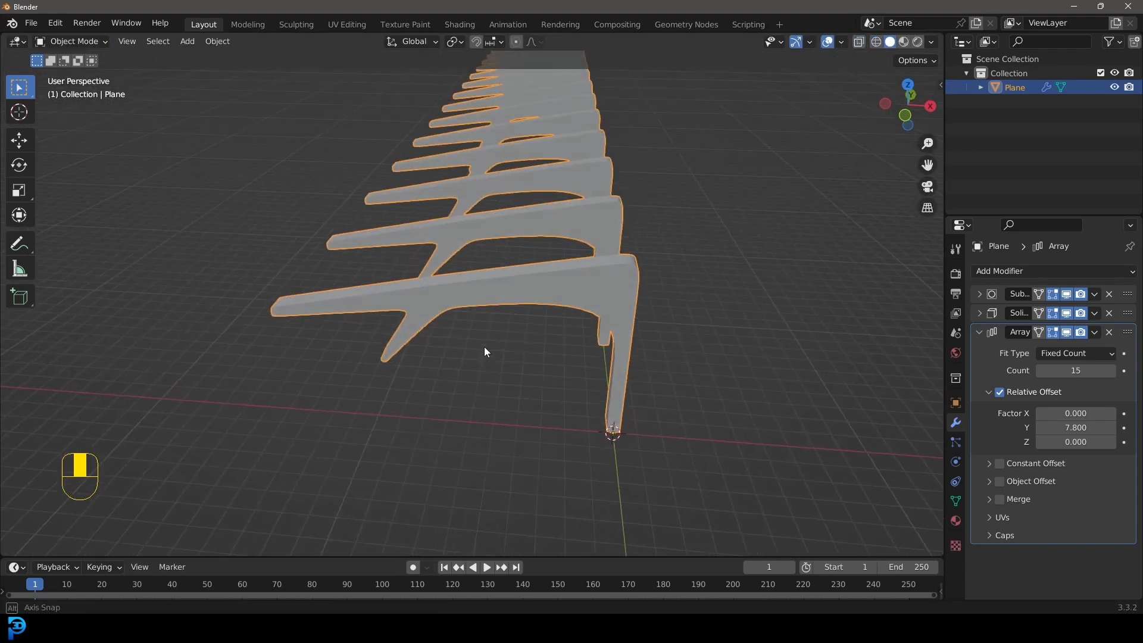
# Step: Add a camera and place it beneath the rib in the front view, at about X -4.49 m and Z 2.12 m
pyautogui.press('KP_1')
pyautogui.hotkey('shift', 'a')
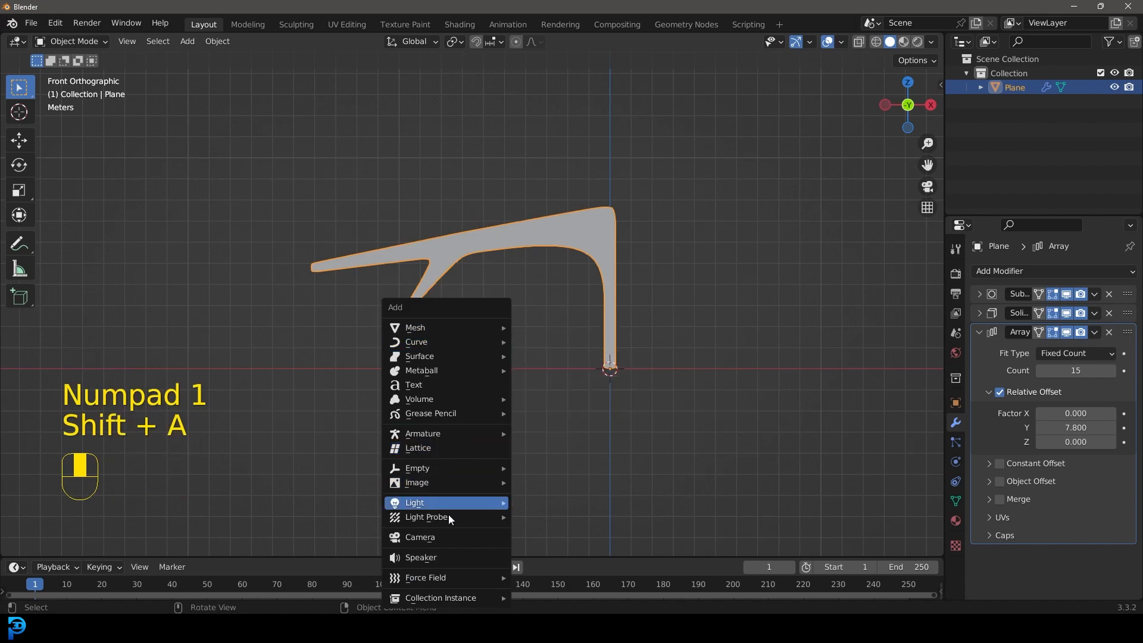
pyautogui.click(440, 534)
pyautogui.scroll(1, 564, 430)
pyautogui.press('g')
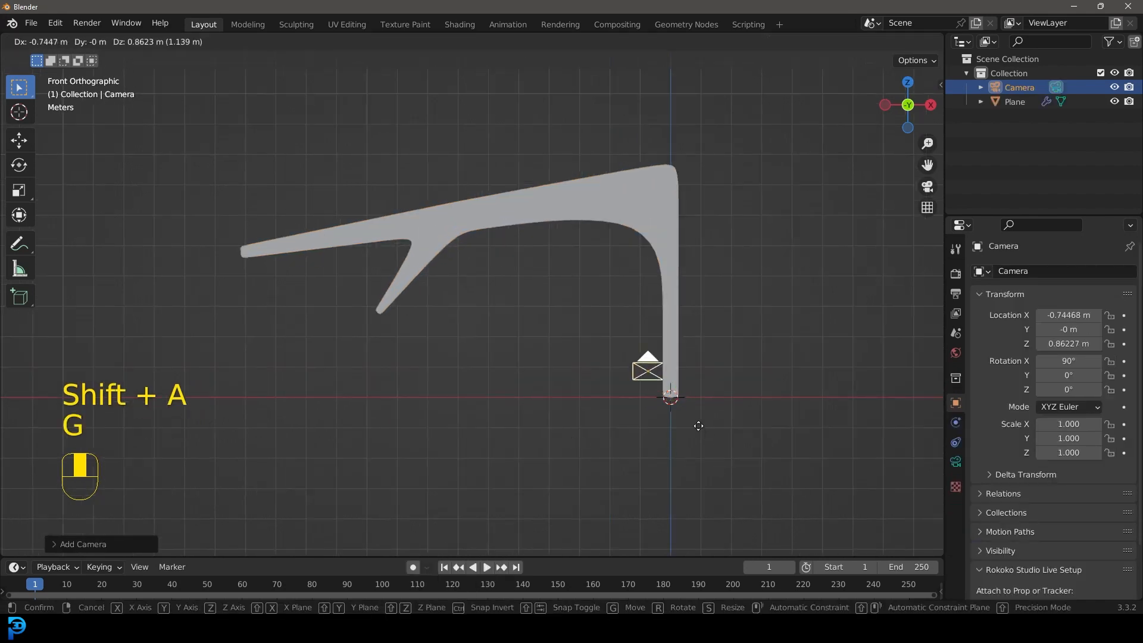
pyautogui.click(592, 396)
# Step: Move the camera in the top view to about X -4.82 m and Y 2.21 m, and look through it
pyautogui.press('KP_7')
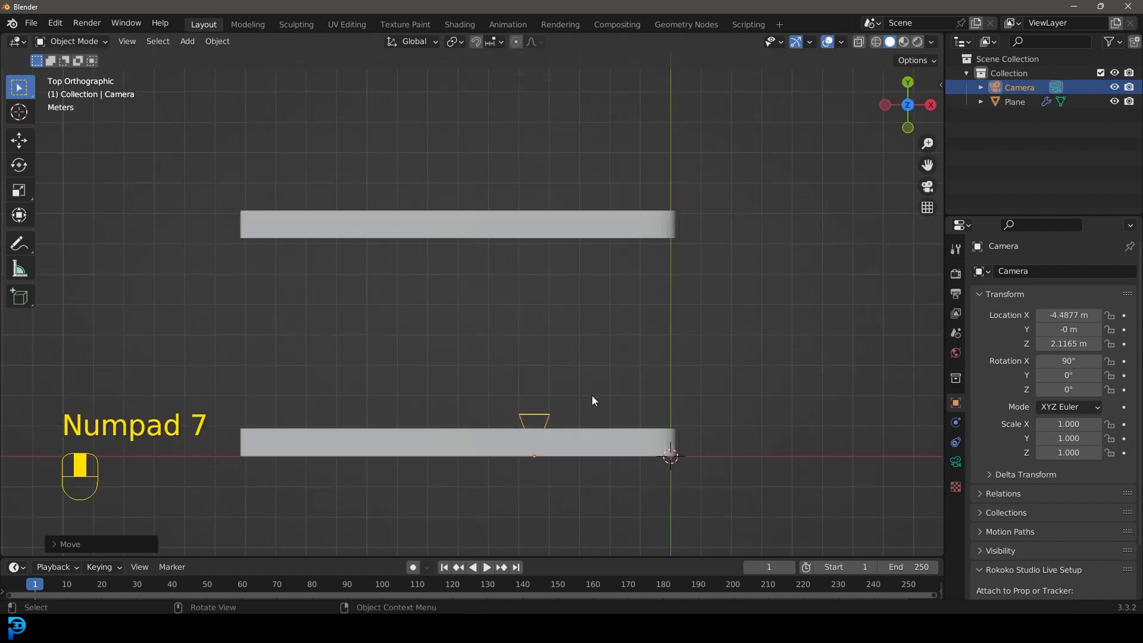
pyautogui.scroll(-1, 592, 400)
pyautogui.press('g')
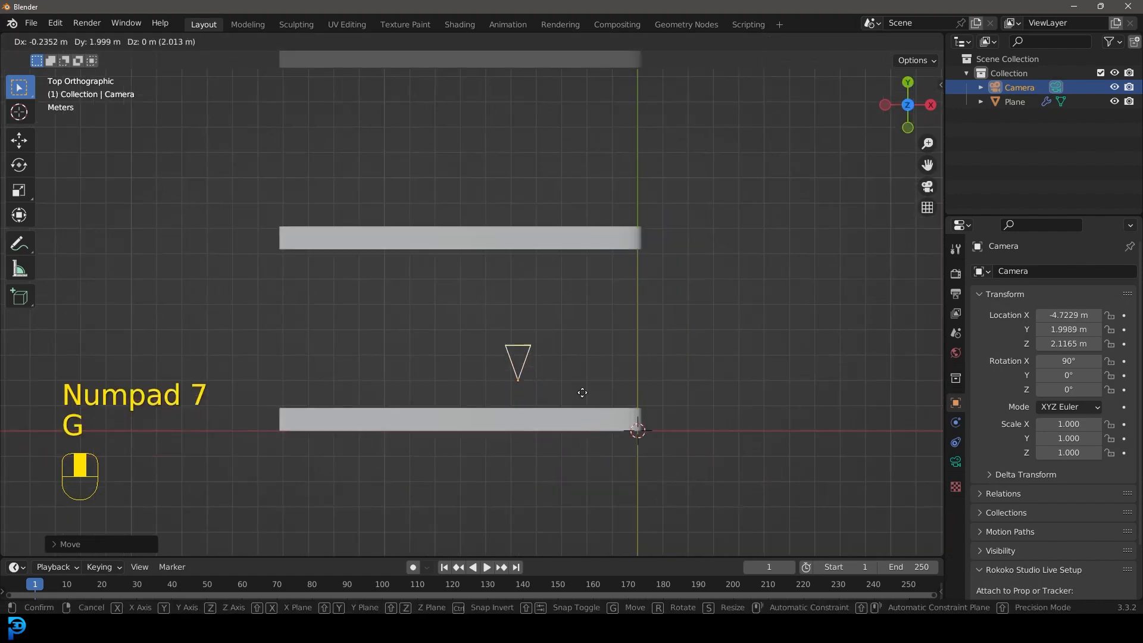
pyautogui.click(580, 388)
pyautogui.scroll(-2, 577, 388)
pyautogui.moveTo(548, 405); pyautogui.dragTo(513, 276, button='middle')
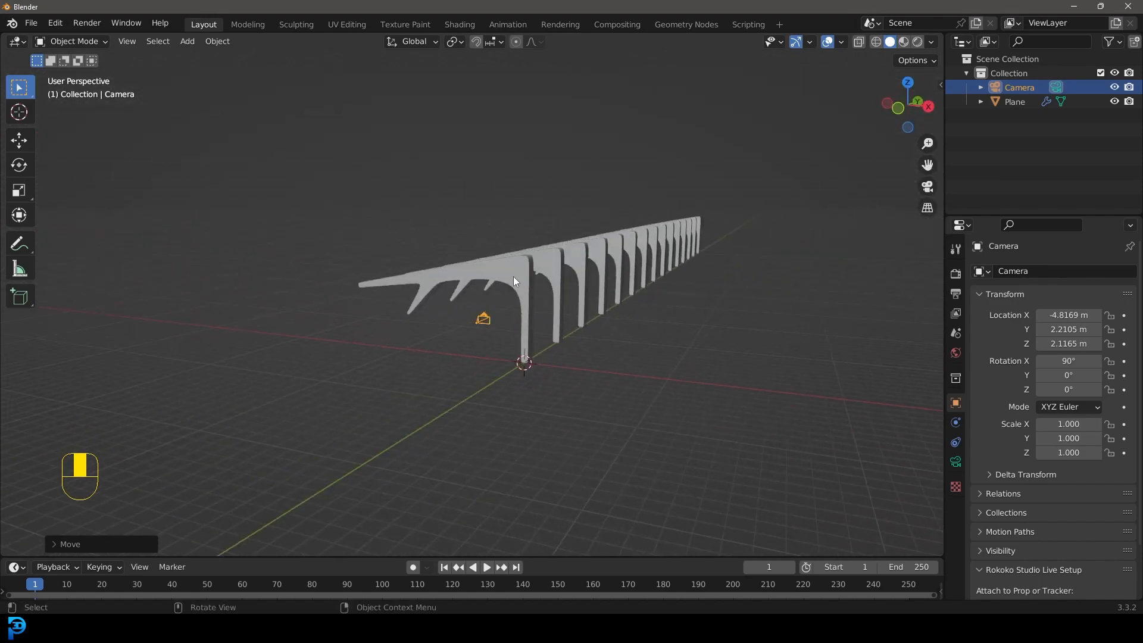
pyautogui.press('KP_0')
pyautogui.keyDown('shift'); pyautogui.moveTo(506, 262); pyautogui.dragTo(560, 296, button='middle'); pyautogui.keyUp('shift')
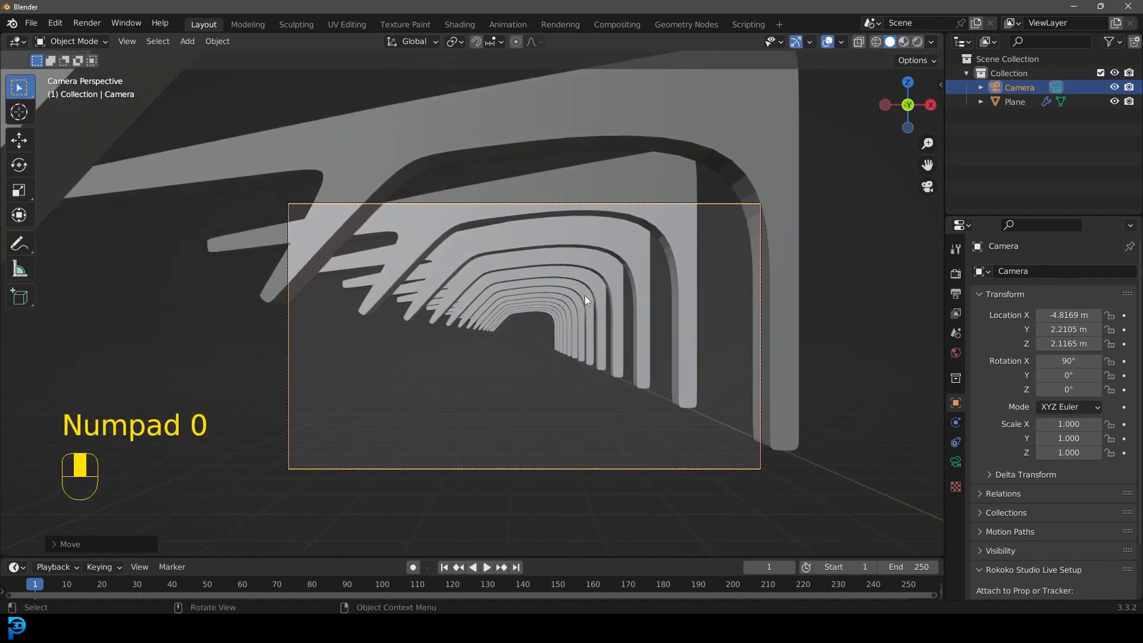
# Step: Add a mesh plane for the floor and move it about -4.9 m along X, under the ribs
pyautogui.hotkey('shift', 'a')
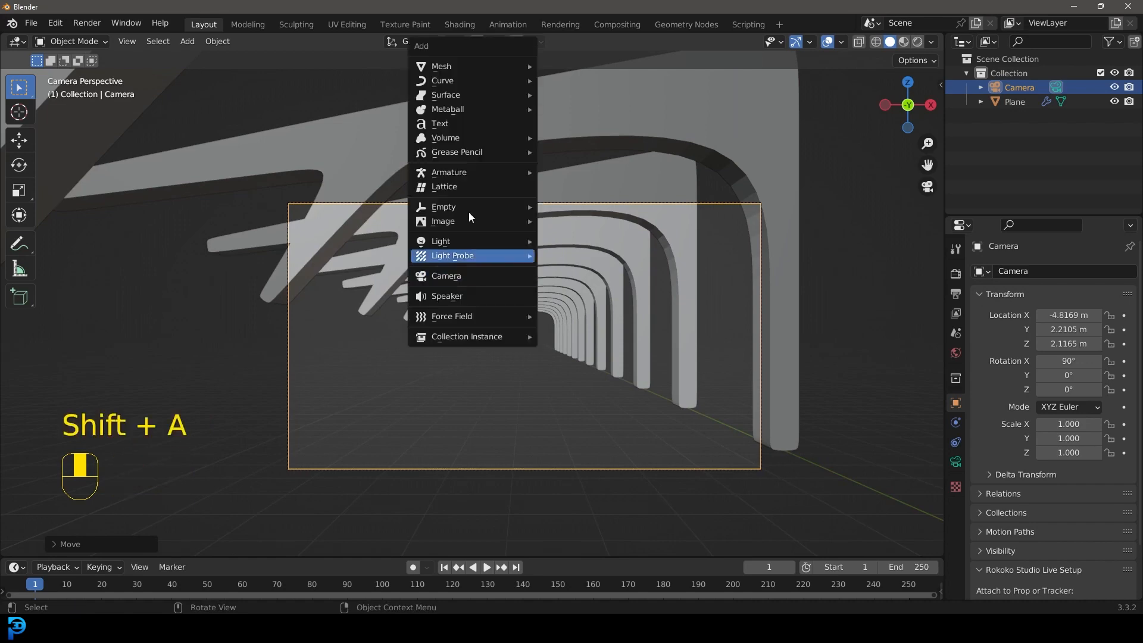
pyautogui.moveTo(446, 67)
pyautogui.click(561, 67)
pyautogui.scroll(-6, 578, 298)
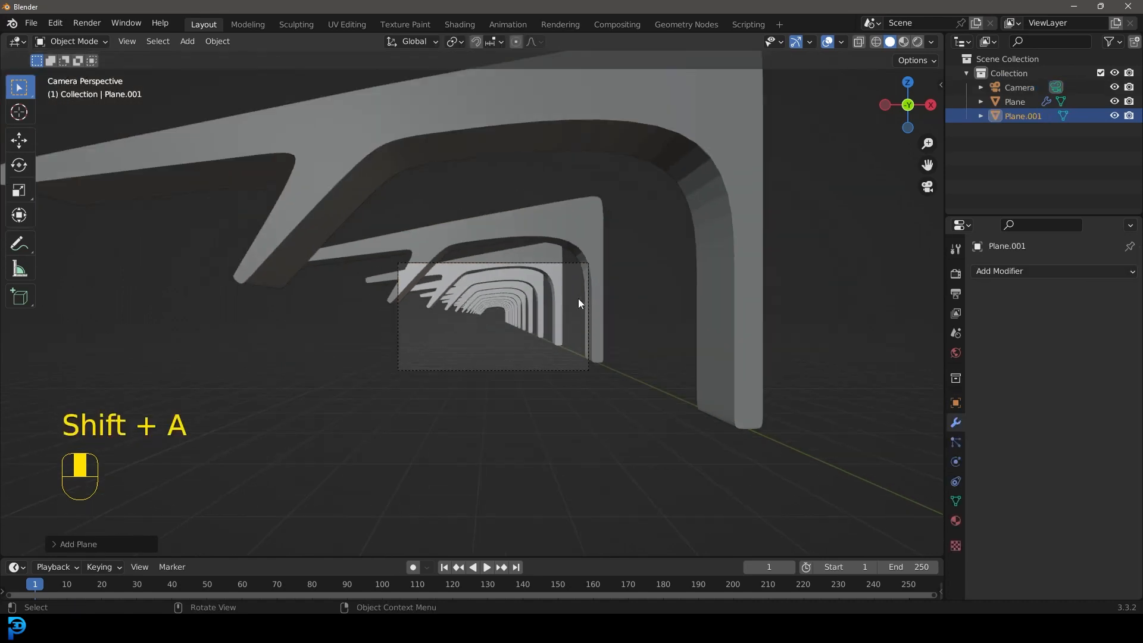
pyautogui.moveTo(563, 287); pyautogui.dragTo(554, 319, button='middle')
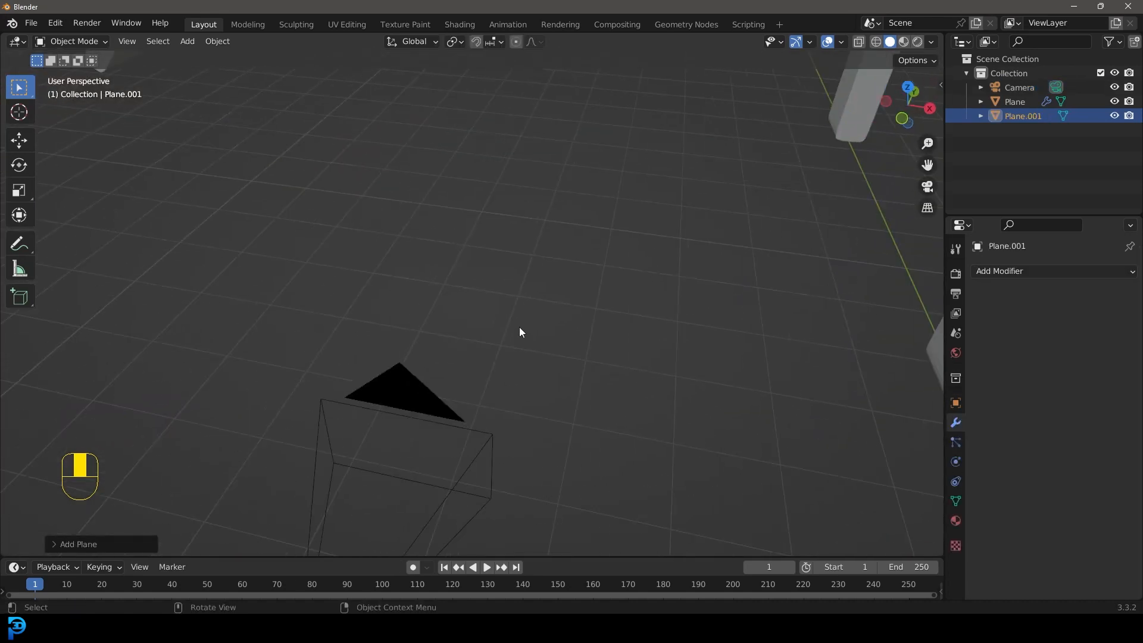
pyautogui.scroll(-5, 519, 327)
pyautogui.press('g')
pyautogui.press('x')
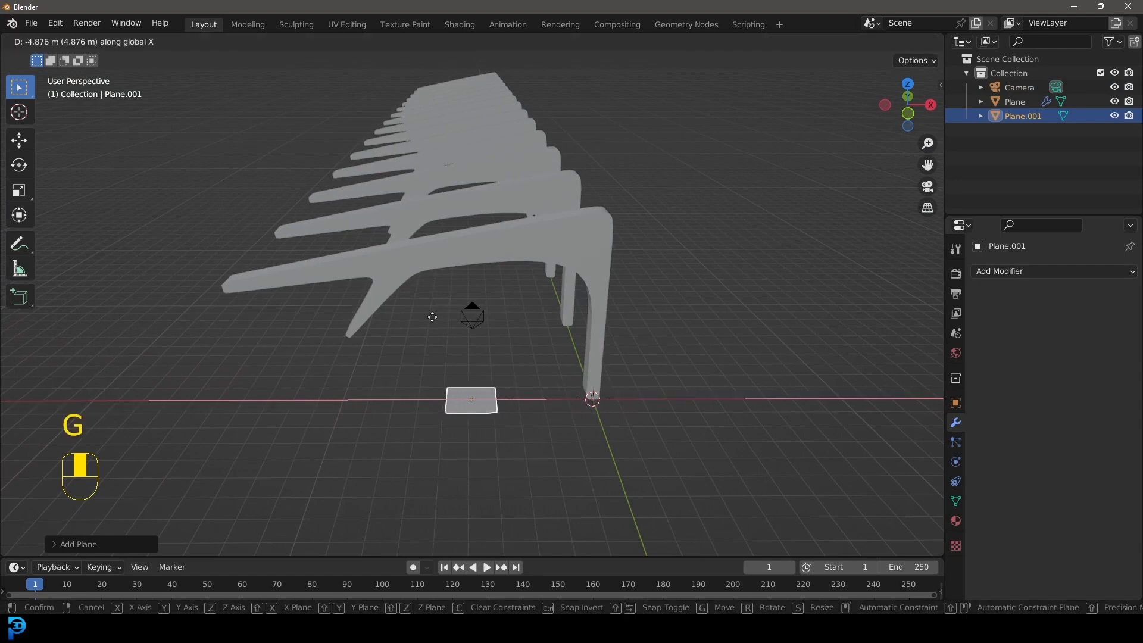
pyautogui.click(538, 405)
# Step: Scale the floor plane up about 4.9 times and move it along Y until its near edge lines up with the first rib
pyautogui.press('s')
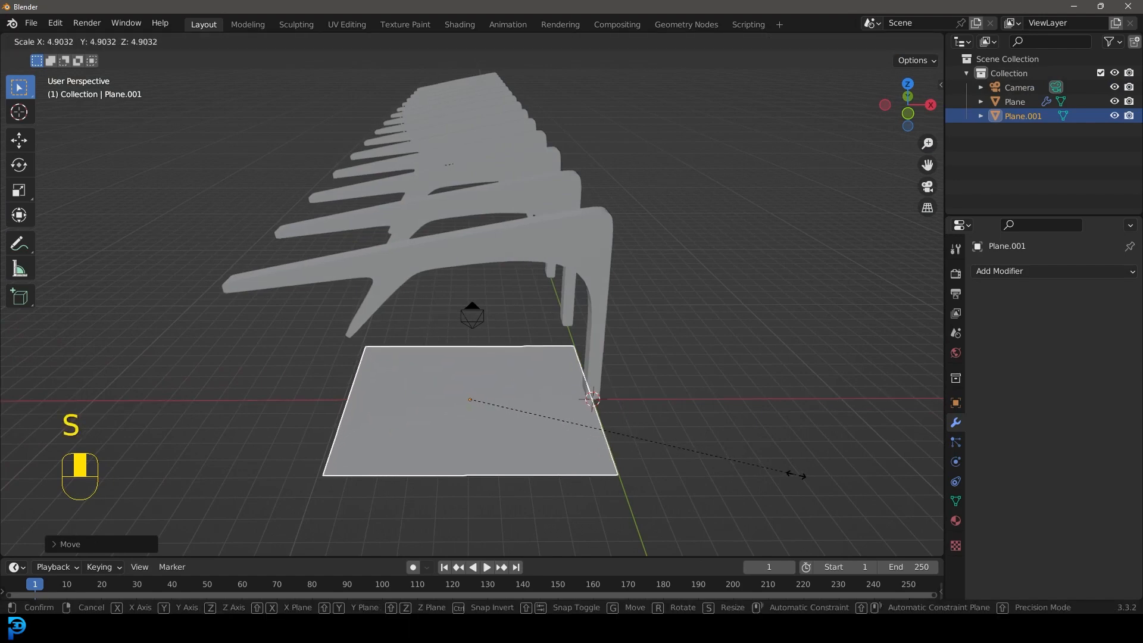
pyautogui.click(618, 342)
pyautogui.moveTo(618, 342); pyautogui.dragTo(512, 356, button='middle')
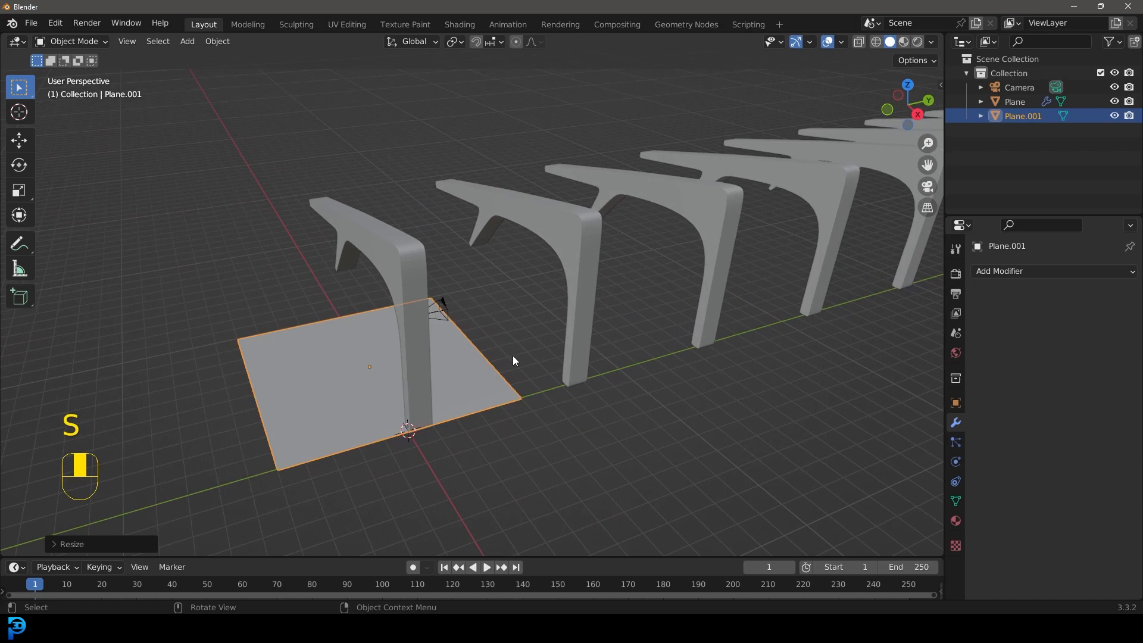
pyautogui.press('g')
pyautogui.press('y')
pyautogui.click(618, 344)
pyautogui.moveTo(600, 352); pyautogui.dragTo(472, 322, button='middle')
# Step: Apply the floor plane's scale
pyautogui.hotkey('ctrl', 'a')
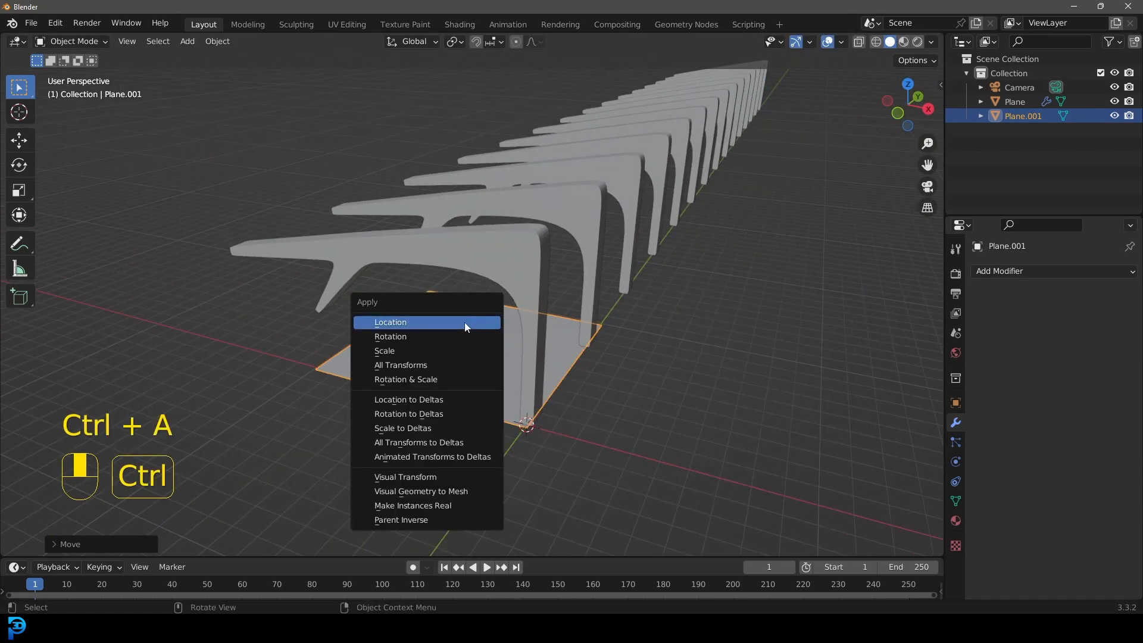
pyautogui.click(391, 351)
pyautogui.moveTo(530, 280); pyautogui.dragTo(409, 302, button='middle')
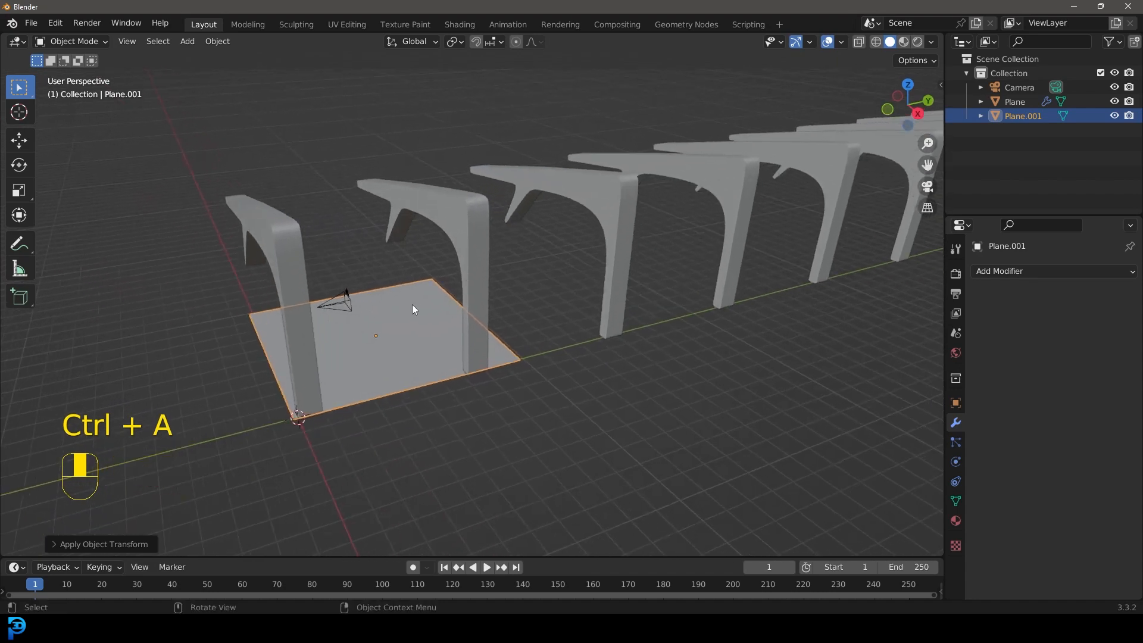
# Step: In Edit Mode, select the floor plane's far edge and extend it along Y under most of the ribs
pyautogui.press('Tab')
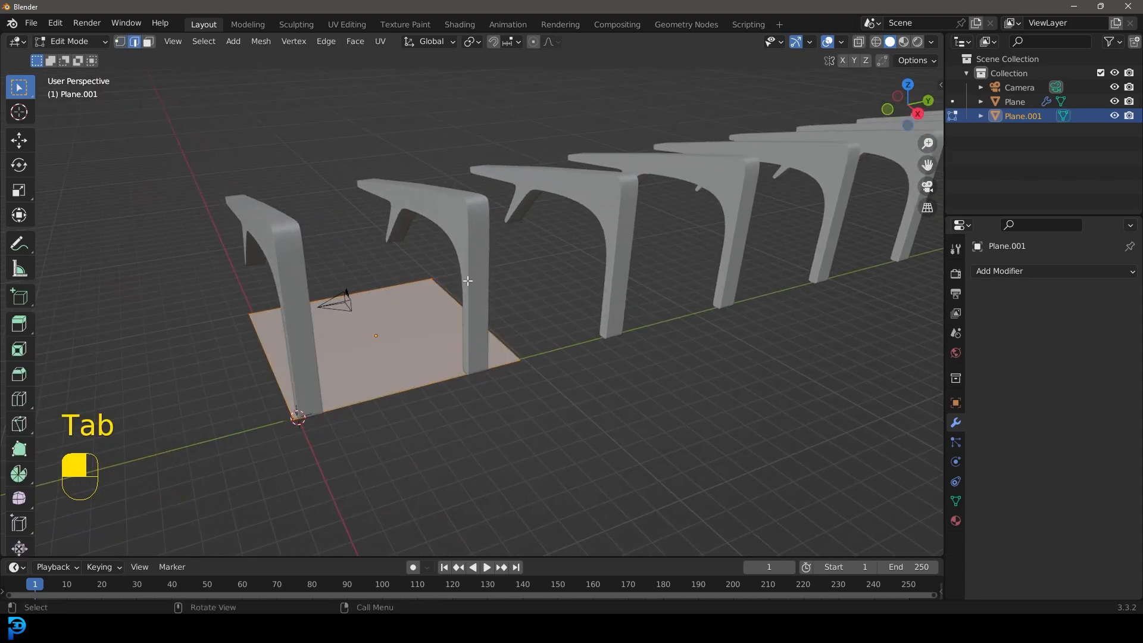
pyautogui.click(485, 317)
pyautogui.scroll(-3, 522, 319)
pyautogui.moveTo(523, 320); pyautogui.dragTo(607, 337, button='middle')
pyautogui.keyDown('shift'); pyautogui.moveTo(711, 352); pyautogui.dragTo(458, 335, button='middle'); pyautogui.keyUp('shift')
pyautogui.press('g')
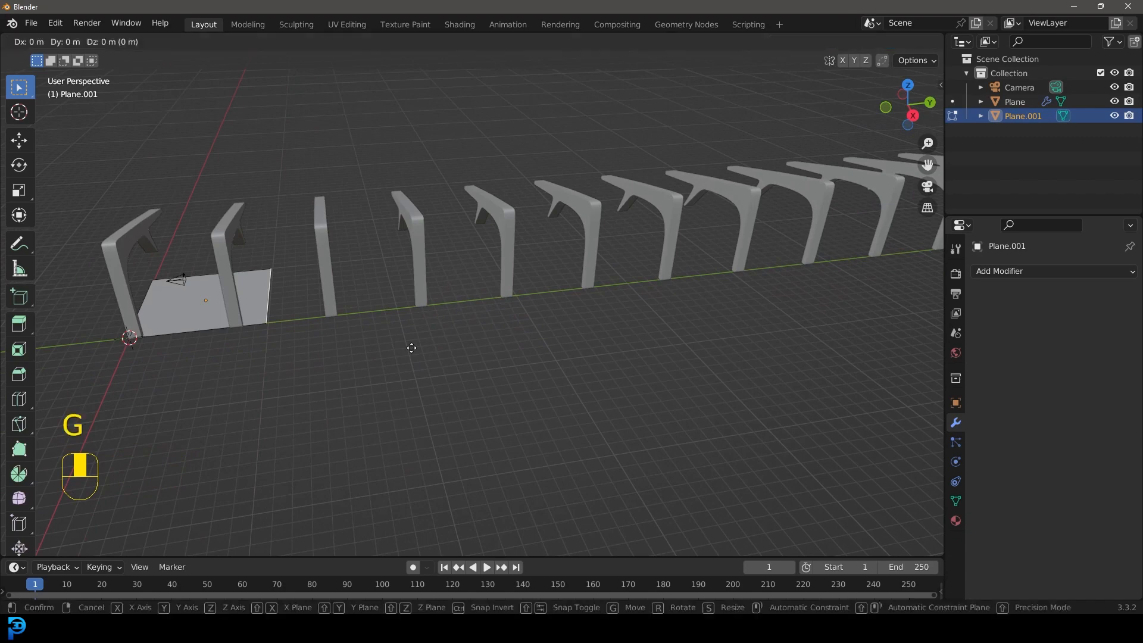
pyautogui.press('y')
pyautogui.click(3, 311)
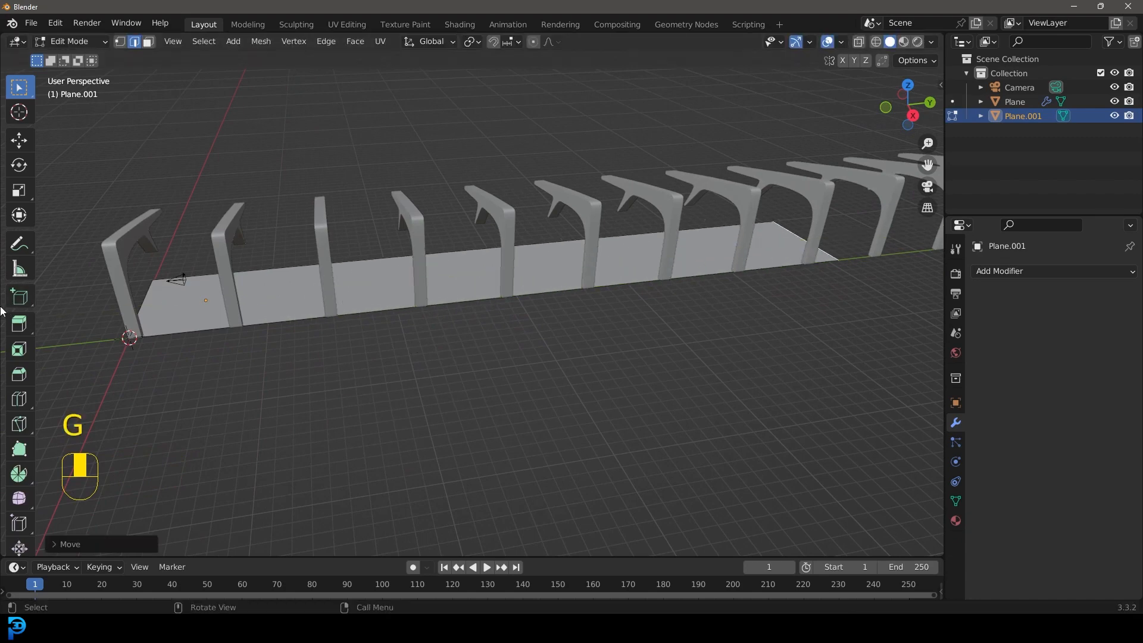
# Step: Move the floor's far edge further along Y to reach the end of the rib row
pyautogui.scroll(-4, 476, 296)
pyautogui.keyDown('shift'); pyautogui.moveTo(632, 275); pyautogui.dragTo(504, 332, button='middle'); pyautogui.keyUp('shift')
pyautogui.press('g')
pyautogui.press('y')
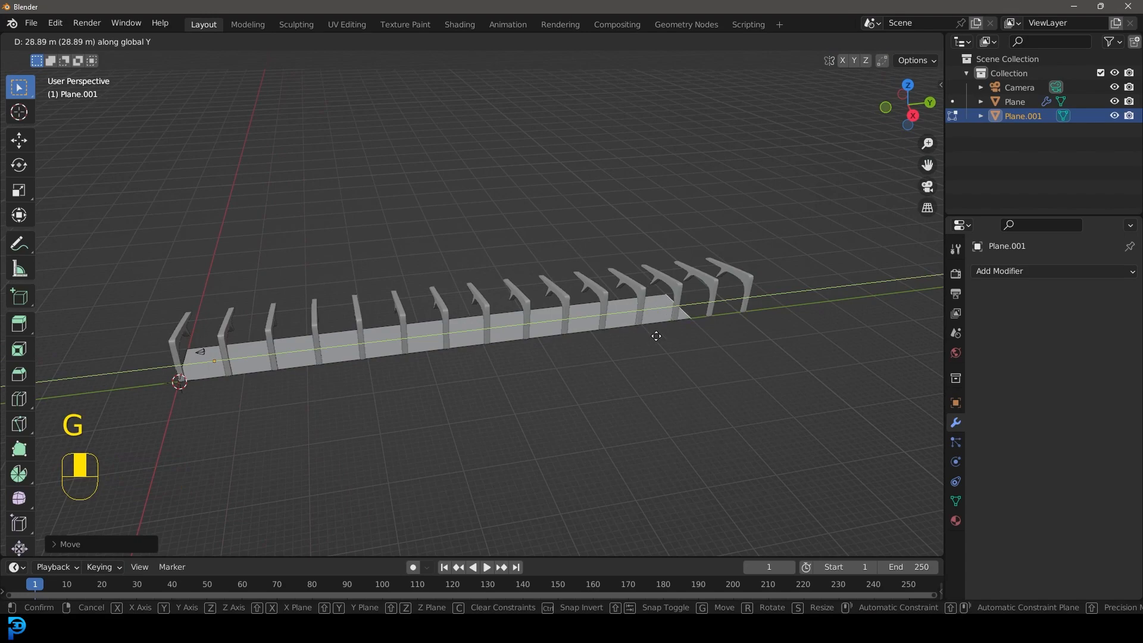
pyautogui.click(707, 354)
# Step: Switch to vertex selection and duplicate the floor's near corner vertex in place, on the side opposite the rib legs
pyautogui.moveTo(708, 355); pyautogui.dragTo(392, 268, button='middle')
pyautogui.scroll(3, 408, 301)
pyautogui.scroll(2, 426, 314)
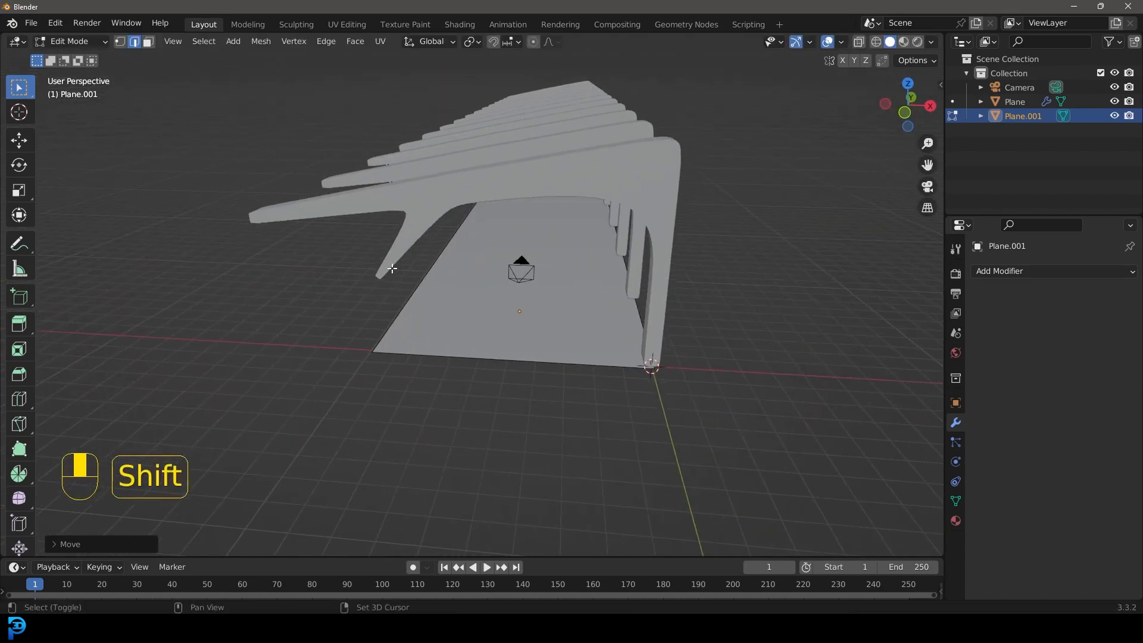
pyautogui.click(121, 43)
pyautogui.scroll(4, 377, 399)
pyautogui.scroll(-2, 318, 401)
pyautogui.keyDown('shift'); pyautogui.moveTo(269, 409); pyautogui.dragTo(360, 342, button='middle'); pyautogui.keyUp('shift')
pyautogui.click(381, 336)
pyautogui.scroll(3, 382, 347)
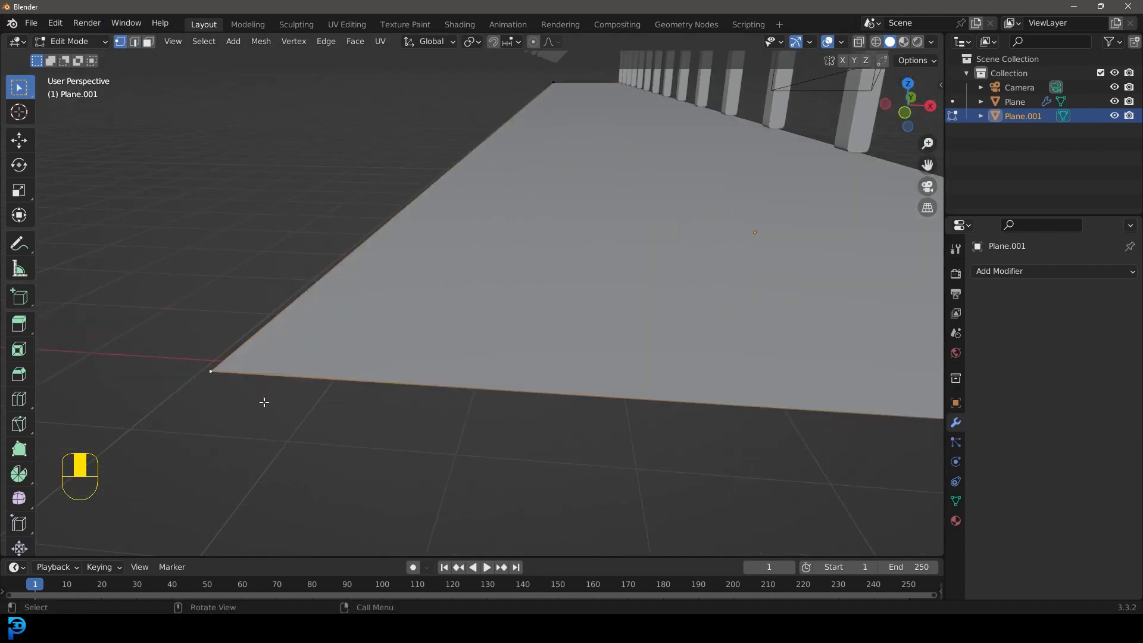
pyautogui.hotkey('shift', 'd')
pyautogui.rightClick(280, 352)
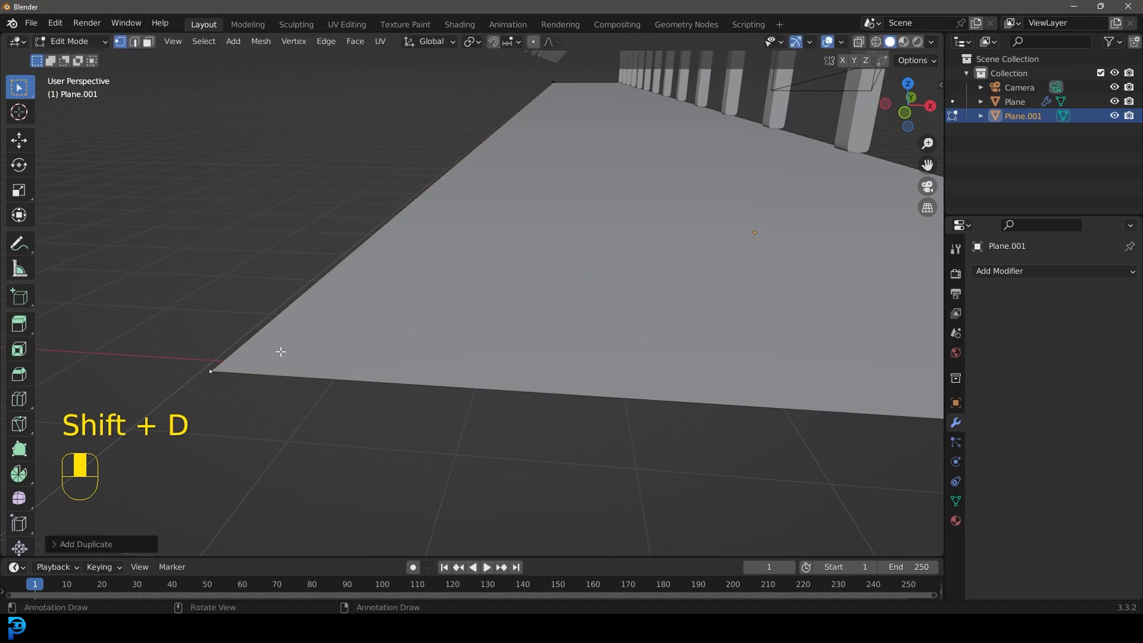
pyautogui.press('g')
pyautogui.rightClick(248, 358)
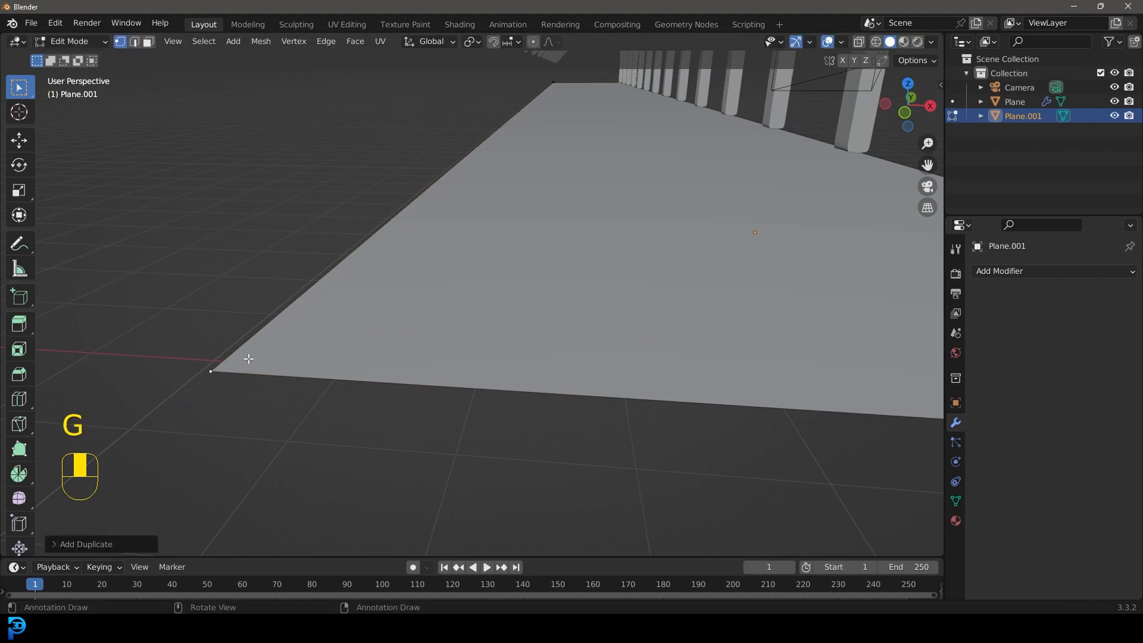
# Step: In the front view, extrude the duplicated corner vertex outward and about 1.2 m upward to form a sloped edge
pyautogui.press('KP_1')
pyautogui.keyDown('shift'); pyautogui.moveTo(458, 303); pyautogui.dragTo(444, 418, button='middle'); pyautogui.keyUp('shift')
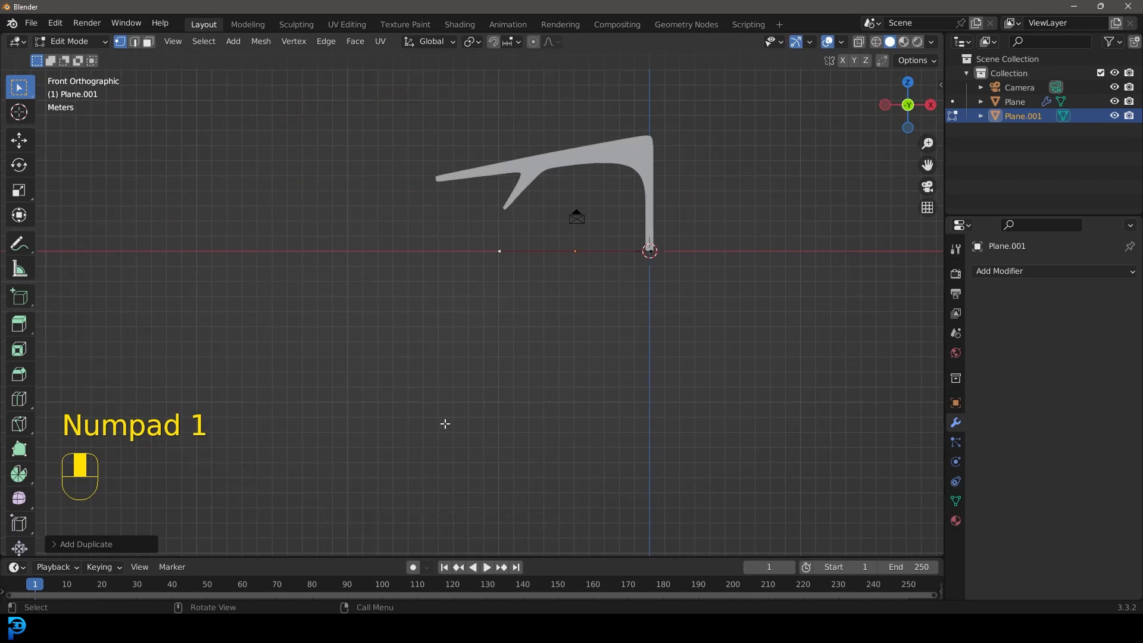
pyautogui.scroll(4, 554, 327)
pyautogui.keyDown('shift'); pyautogui.moveTo(554, 327); pyautogui.dragTo(552, 391, button='middle'); pyautogui.keyUp('shift')
pyautogui.scroll(2, 608, 467)
pyautogui.press('e')
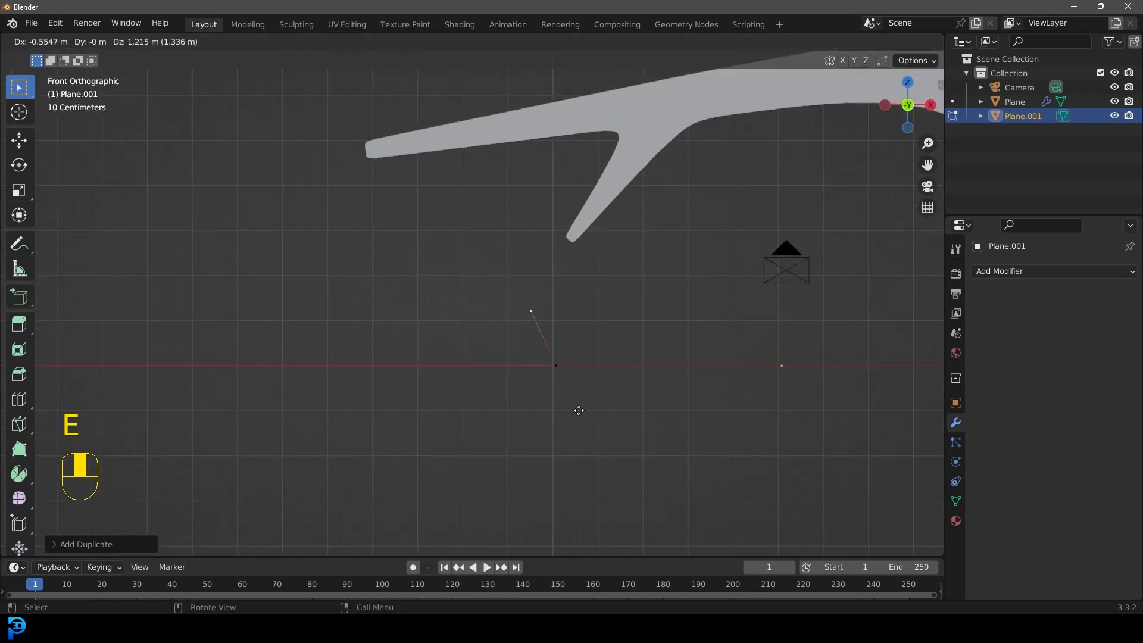
pyautogui.click(571, 409)
# Step: Select all geometry linked to the new sloped edge at the floor's near corner
pyautogui.scroll(-2, 567, 381)
pyautogui.moveTo(566, 367); pyautogui.dragTo(539, 390, button='middle')
pyautogui.scroll(-4, 530, 390)
pyautogui.keyDown('shift'); pyautogui.moveTo(410, 402); pyautogui.dragTo(442, 373, button='middle'); pyautogui.keyUp('shift')
pyautogui.moveTo(441, 373); pyautogui.dragTo(437, 378, button='middle')
pyautogui.scroll(3, 438, 378)
pyautogui.scroll(3, 423, 302)
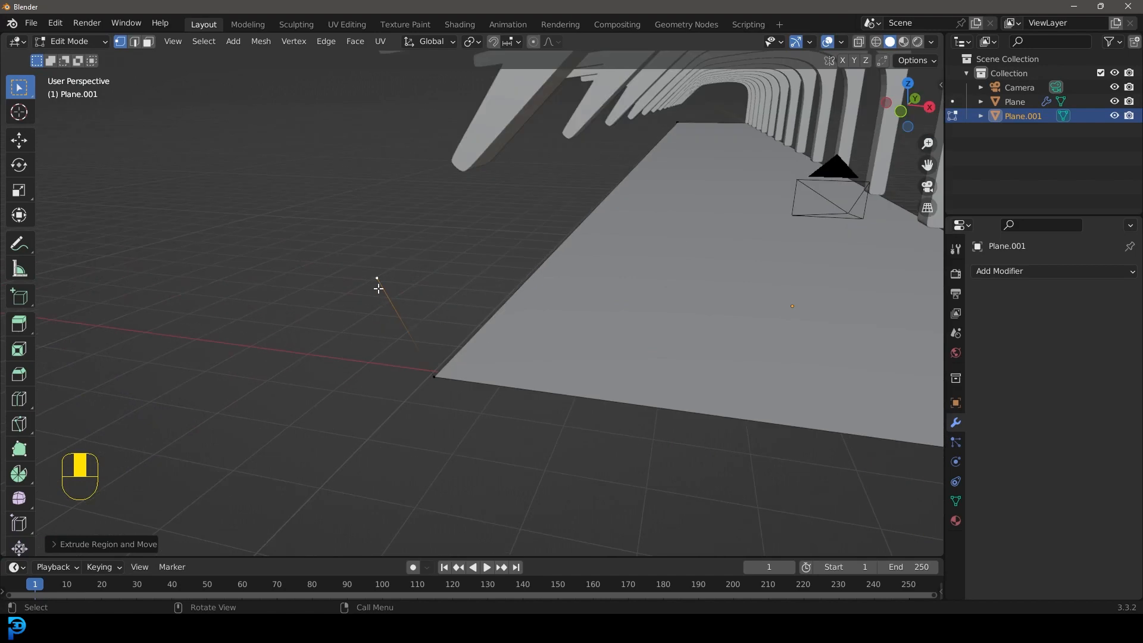
pyautogui.hotkey('ctrl', 'l')
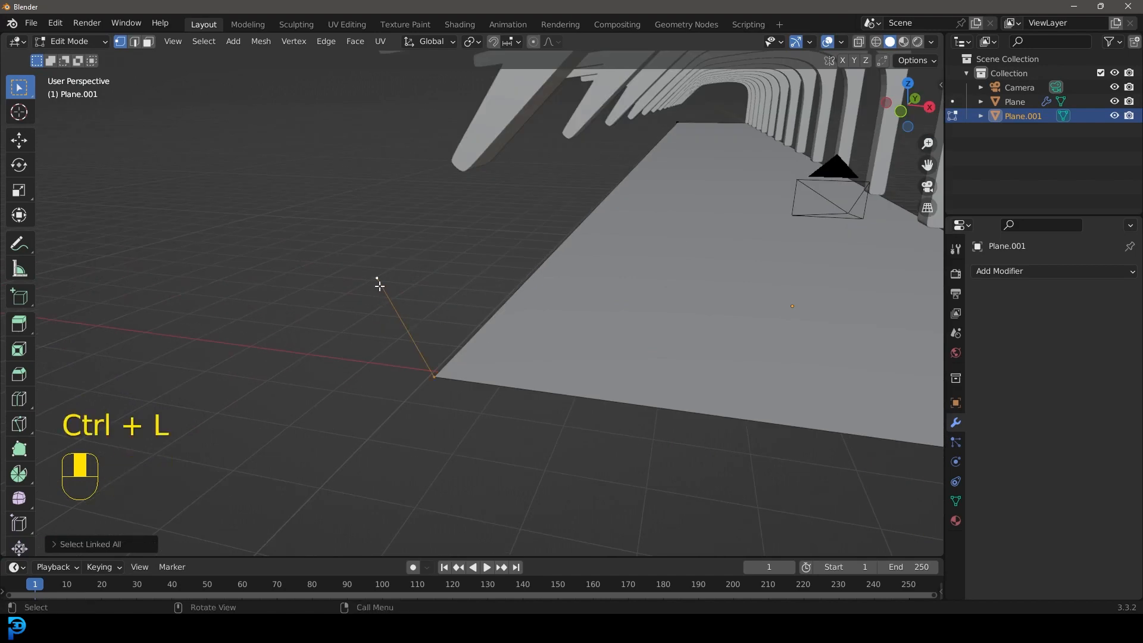
pyautogui.press('g')
pyautogui.rightClick(366, 230)
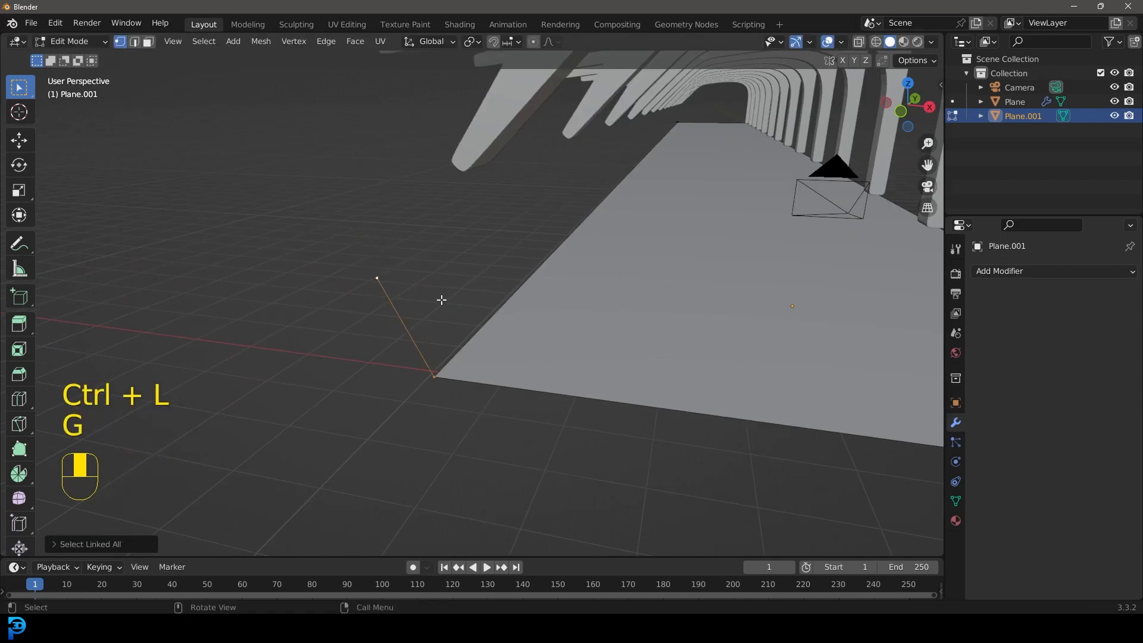
# Step: Extrude the sloped edge a short distance along Y to form a wall panel beside the floor
pyautogui.press('e')
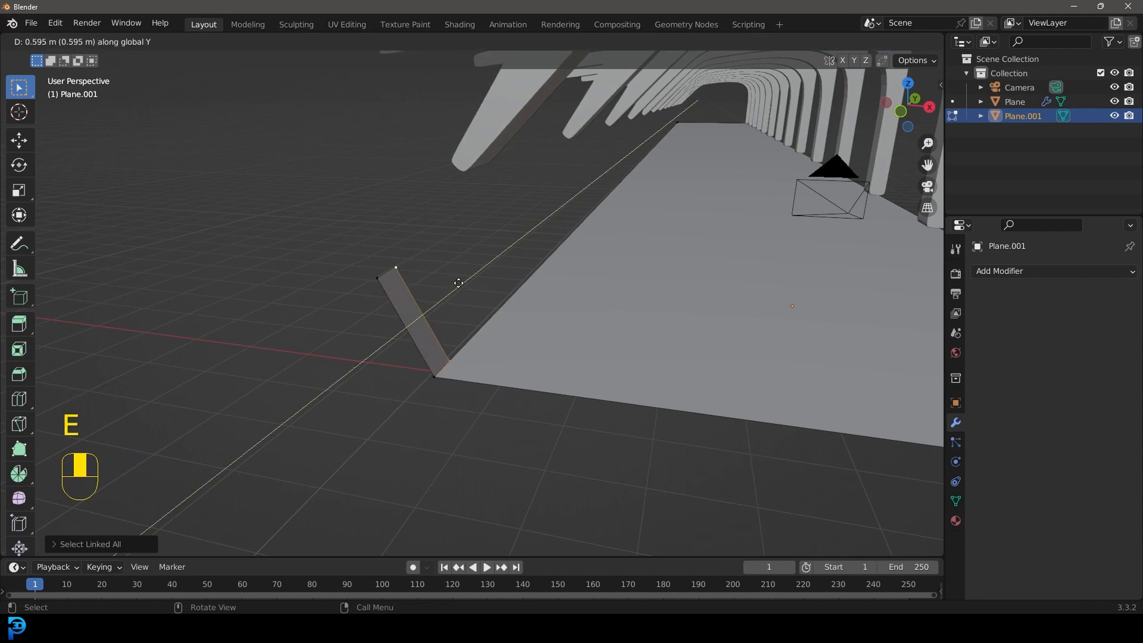
pyautogui.click(524, 225)
pyautogui.scroll(-8, 526, 225)
pyautogui.moveTo(526, 225); pyautogui.dragTo(486, 241, button='middle')
pyautogui.scroll(2, 477, 248)
# Step: Separate the whole sloped wall panel from the floor as its own object and select it in Object Mode
pyautogui.keyDown('shift'); pyautogui.moveTo(267, 323); pyautogui.dragTo(409, 306, button='middle'); pyautogui.keyUp('shift')
pyautogui.hotkey('ctrl', 'l')
pyautogui.scroll(2, 377, 328)
pyautogui.press('g')
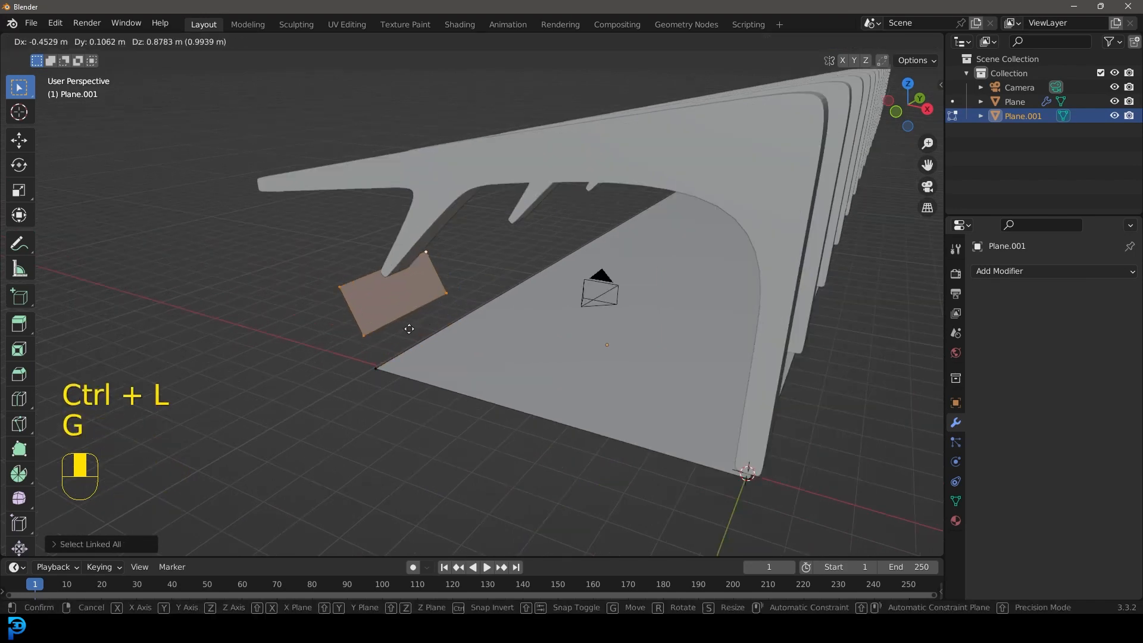
pyautogui.click(415, 319)
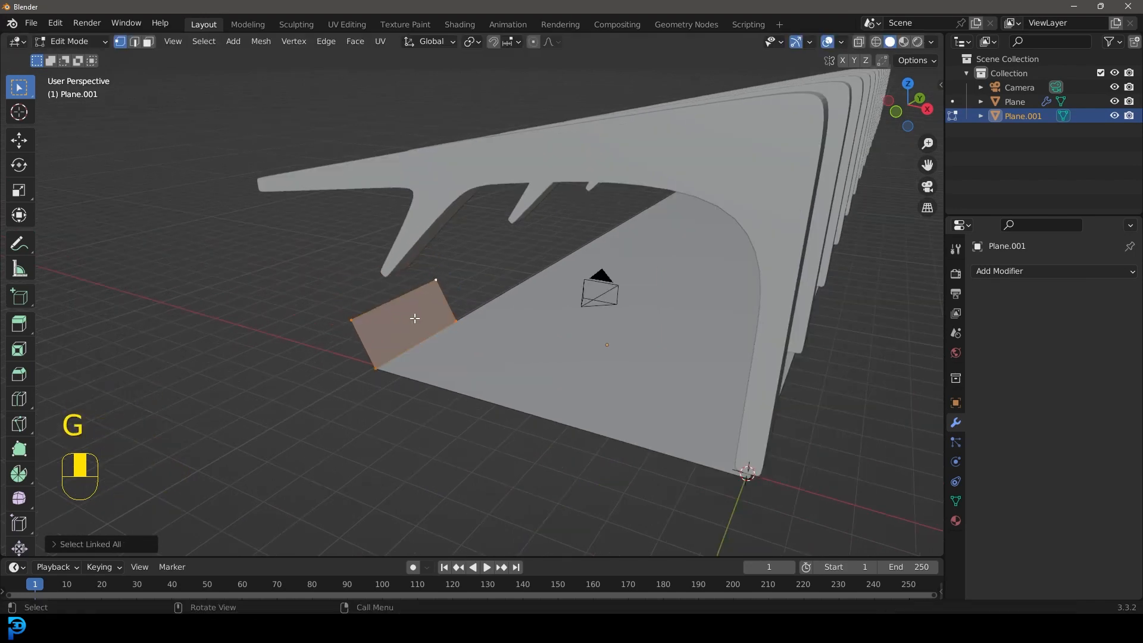
pyautogui.press('p')
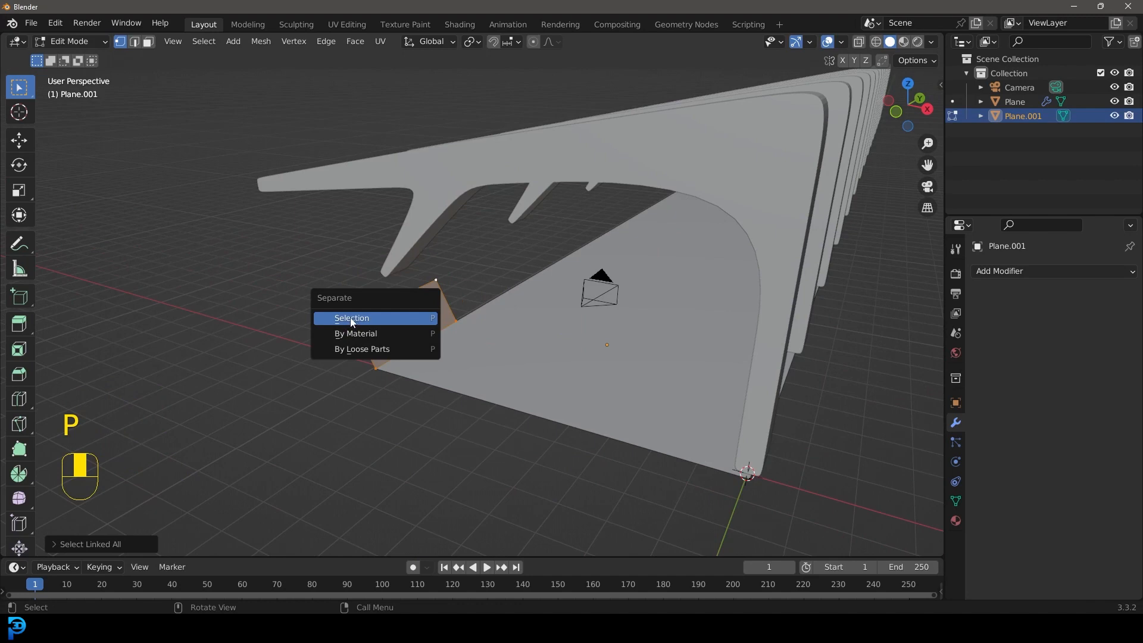
pyautogui.click(351, 319)
pyautogui.press('Tab')
pyautogui.click(413, 309)
# Step: Add an Array modifier to the wall panel with a relative offset of 0 on X and 1 on Y
pyautogui.scroll(-5, 416, 324)
pyautogui.moveTo(417, 324); pyautogui.dragTo(759, 307, button='middle')
pyautogui.scroll(5, 392, 335)
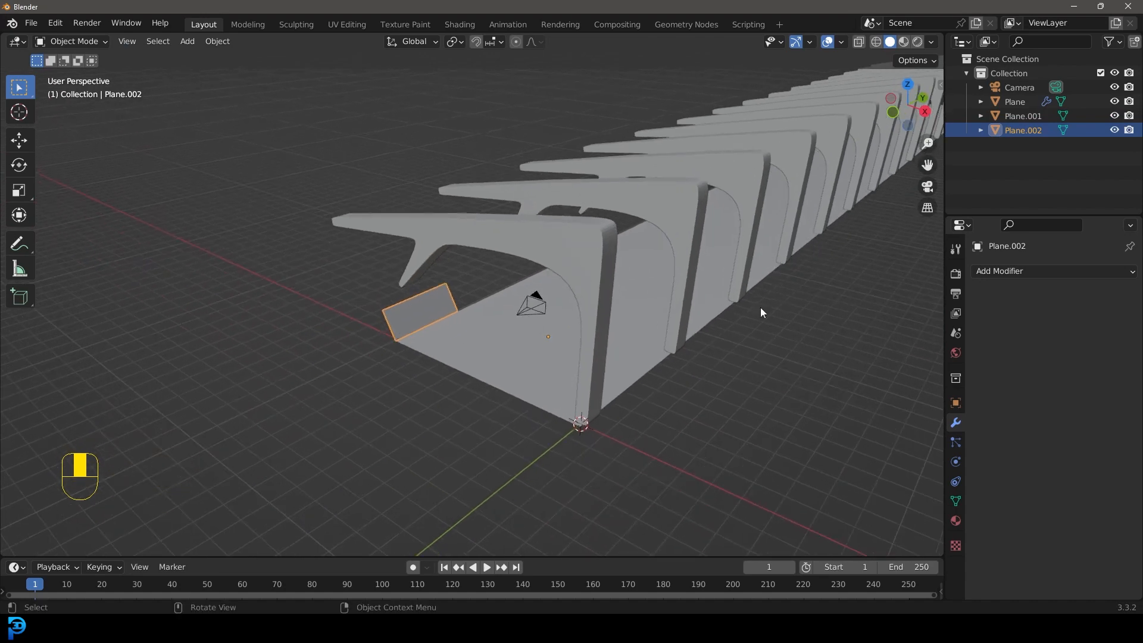
pyautogui.click(995, 271)
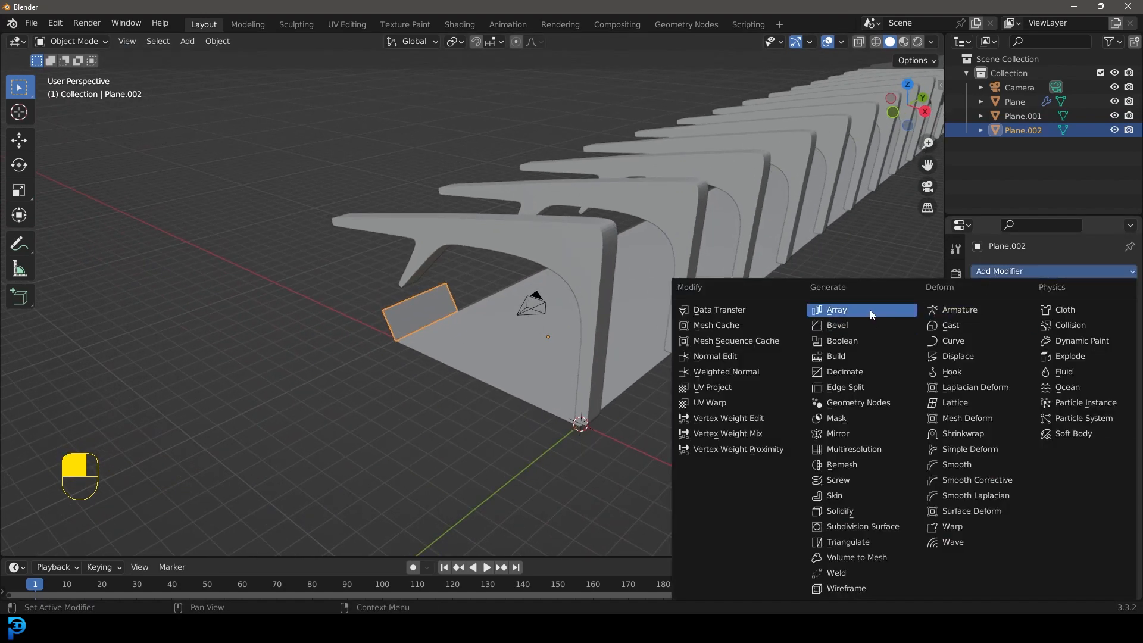
pyautogui.click(820, 310)
pyautogui.click(1068, 374)
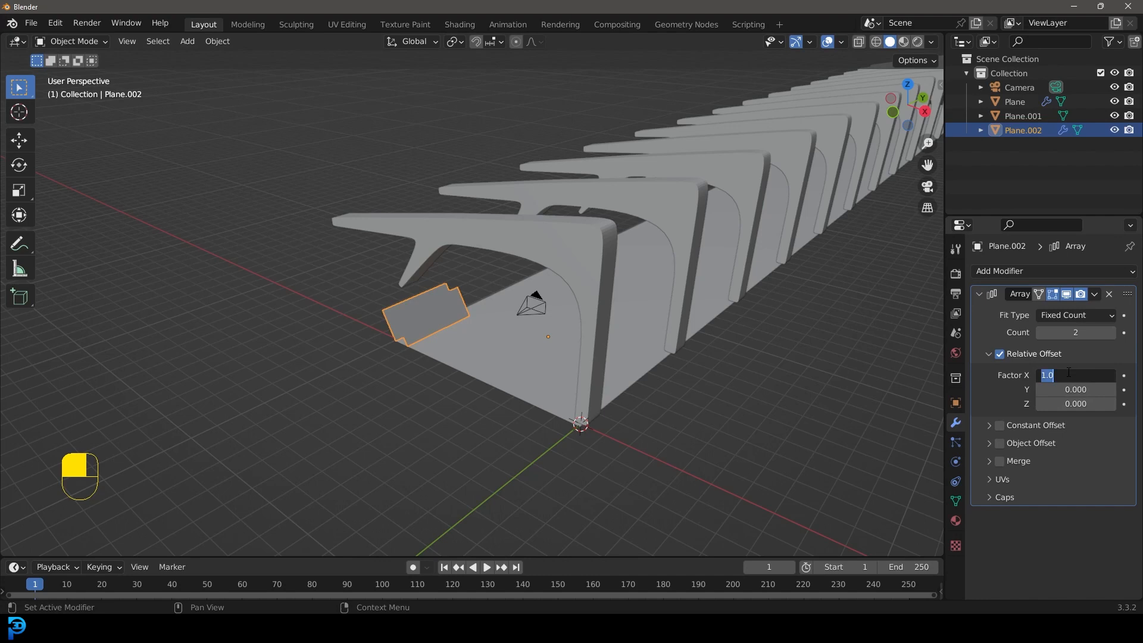
pyautogui.write('0')
pyautogui.press('Return')
pyautogui.click(1073, 389)
pyautogui.write('1')
pyautogui.press('Return')
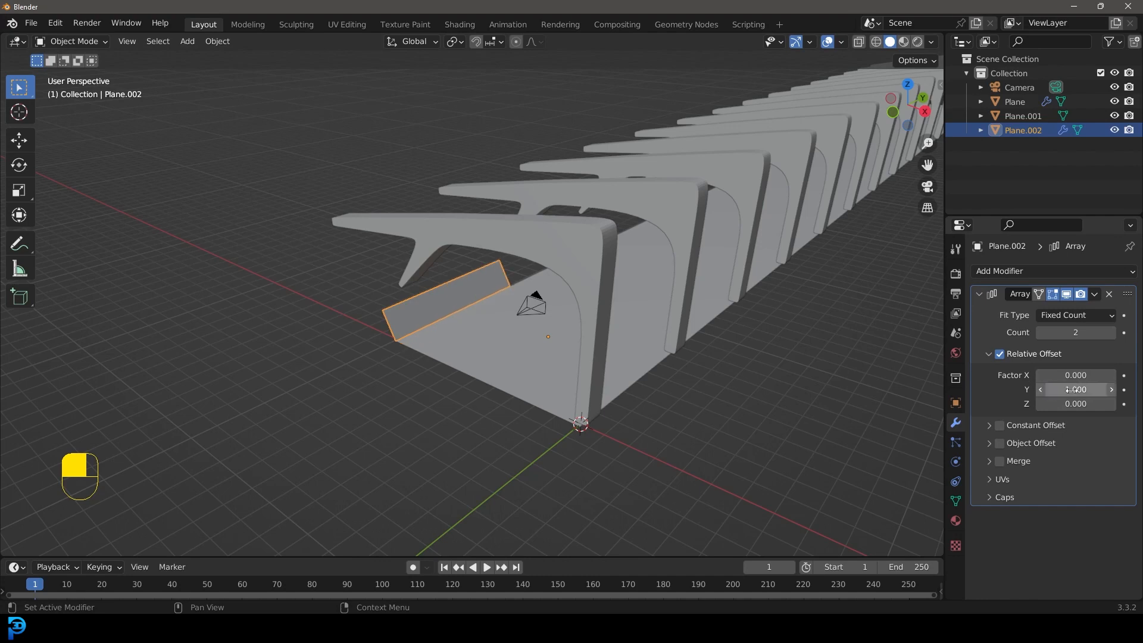
# Step: In the right wireframe view, shorten the wall panel along Y so its second copy ends at the middle of the second rib
pyautogui.moveTo(695, 327); pyautogui.dragTo(410, 279, button='middle')
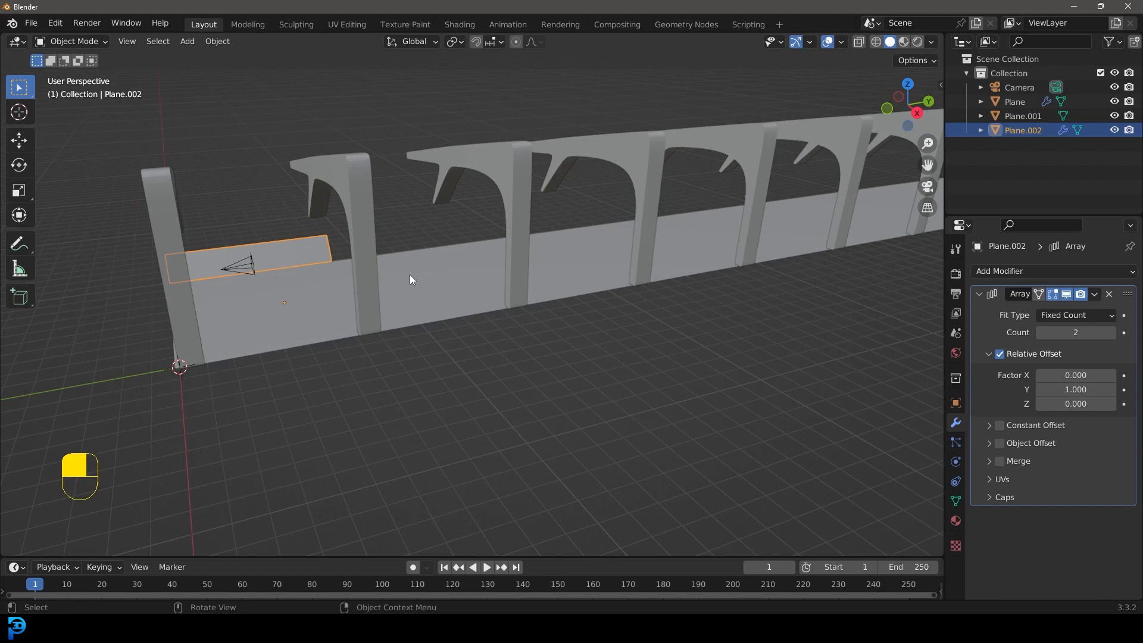
pyautogui.press('KP_3')
pyautogui.scroll(4, 476, 269)
pyautogui.press('z')
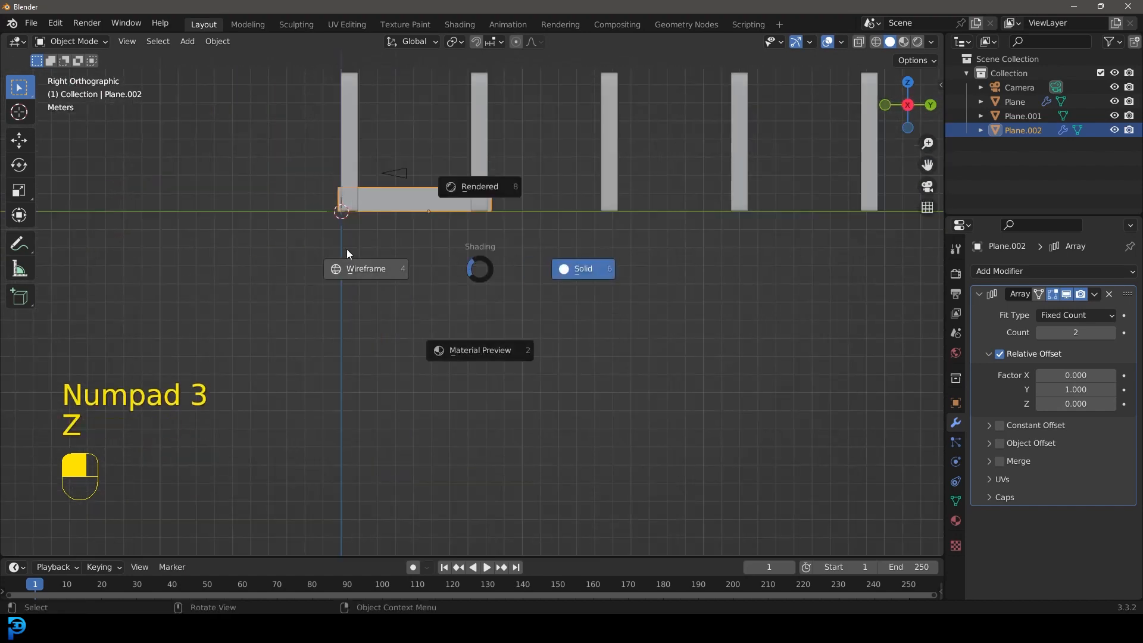
pyautogui.click(366, 257)
pyautogui.keyDown('shift'); pyautogui.moveTo(334, 169); pyautogui.dragTo(447, 271, button='middle'); pyautogui.keyUp('shift')
pyautogui.scroll(2, 470, 266)
pyautogui.press('Tab')
pyautogui.scroll(2, 493, 278)
pyautogui.moveTo(657, 458); pyautogui.dragTo(546, 175)
pyautogui.scroll(3, 605, 303)
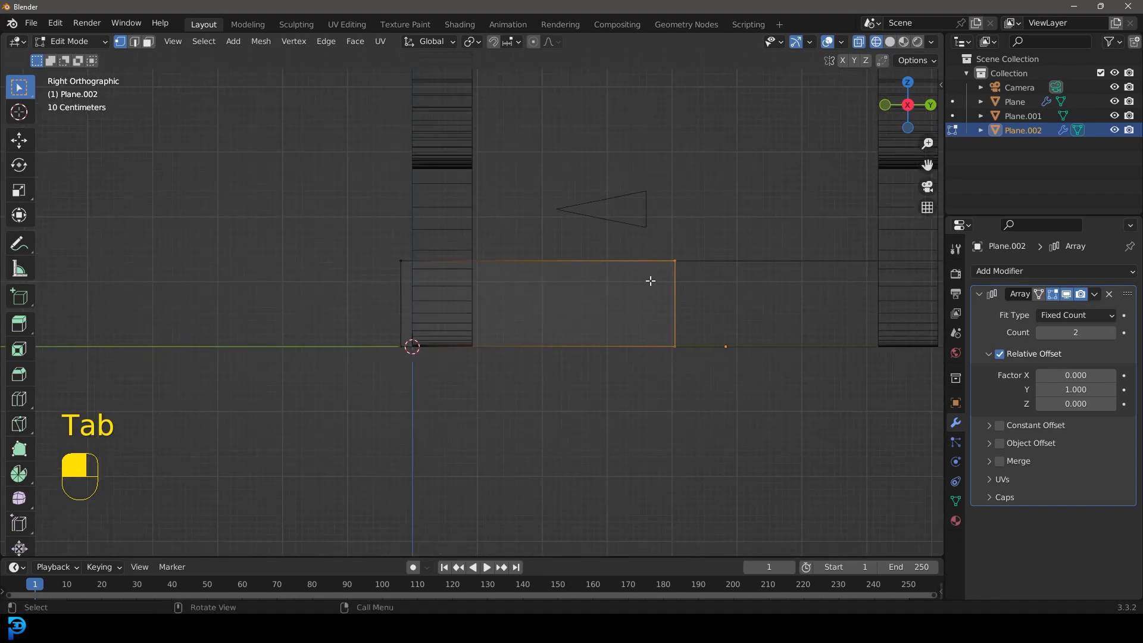
pyautogui.press('g')
pyautogui.press('y')
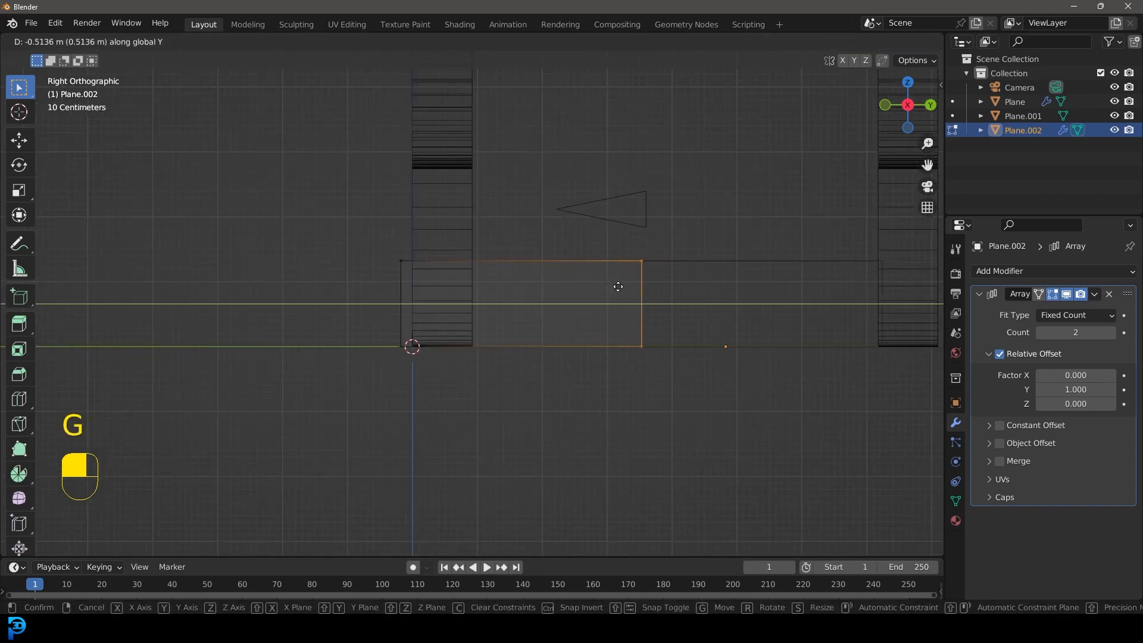
pyautogui.click(630, 290)
pyautogui.keyDown('shift'); pyautogui.moveTo(630, 290); pyautogui.dragTo(614, 312, button='middle'); pyautogui.keyUp('shift')
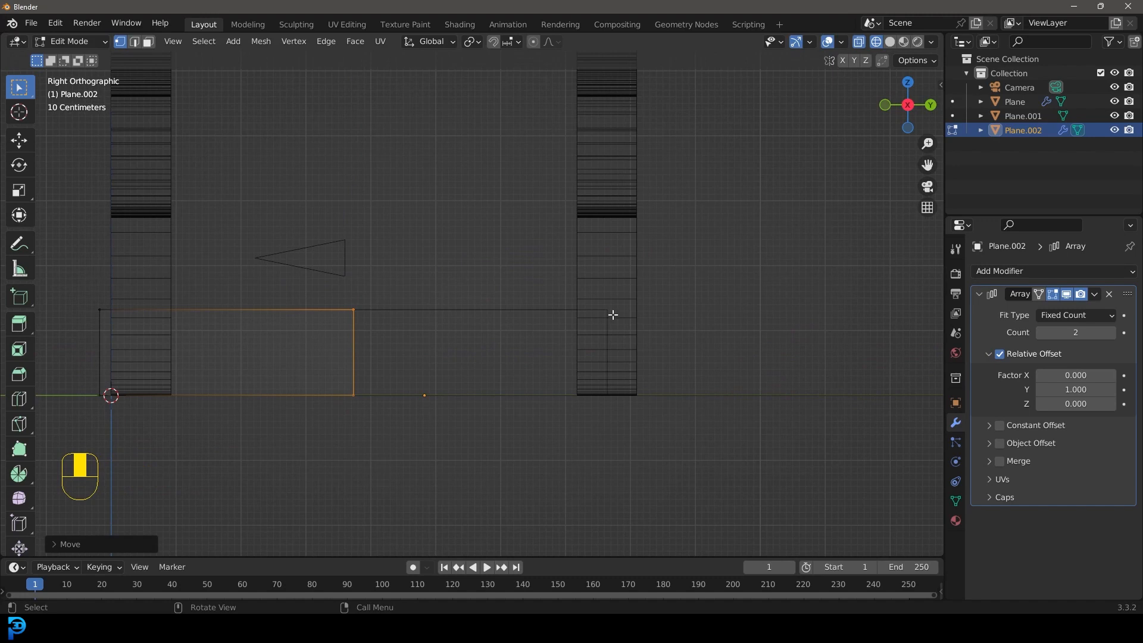
# Step: Set the wall panel's array count to 26
pyautogui.scroll(-3, 594, 334)
pyautogui.keyDown('shift'); pyautogui.moveTo(426, 359); pyautogui.dragTo(556, 362, button='middle'); pyautogui.keyUp('shift')
pyautogui.scroll(1, 553, 364)
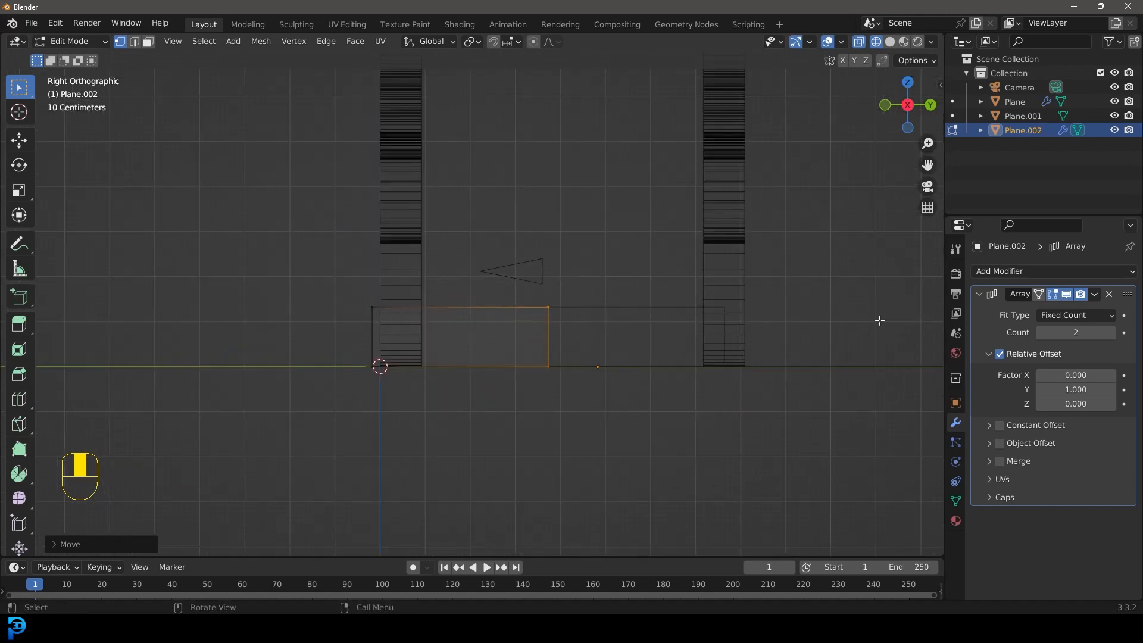
pyautogui.click(1110, 335)
pyautogui.click(1111, 335)
pyautogui.click(1110, 334)
pyautogui.scroll(-11, 608, 329)
pyautogui.keyDown('shift'); pyautogui.moveTo(692, 320); pyautogui.dragTo(521, 350, button='middle'); pyautogui.keyUp('shift')
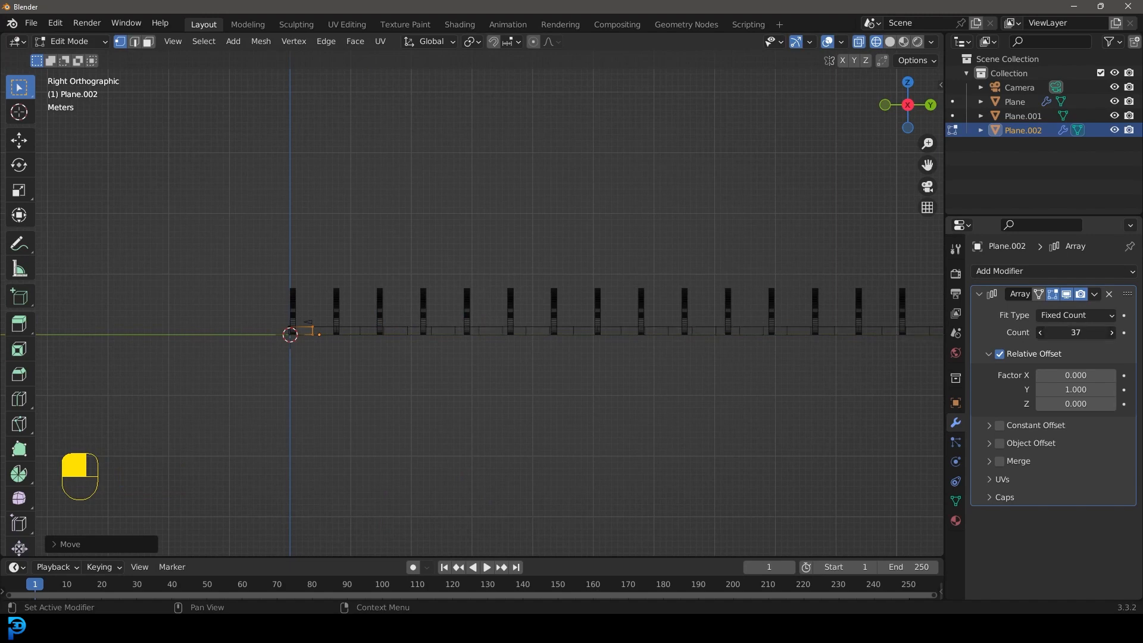
pyautogui.scroll(-2, 768, 335)
pyautogui.keyDown('shift'); pyautogui.moveTo(790, 334); pyautogui.dragTo(658, 345, button='middle'); pyautogui.keyUp('shift')
pyautogui.moveTo(1075, 335); pyautogui.dragTo(1063, 334)
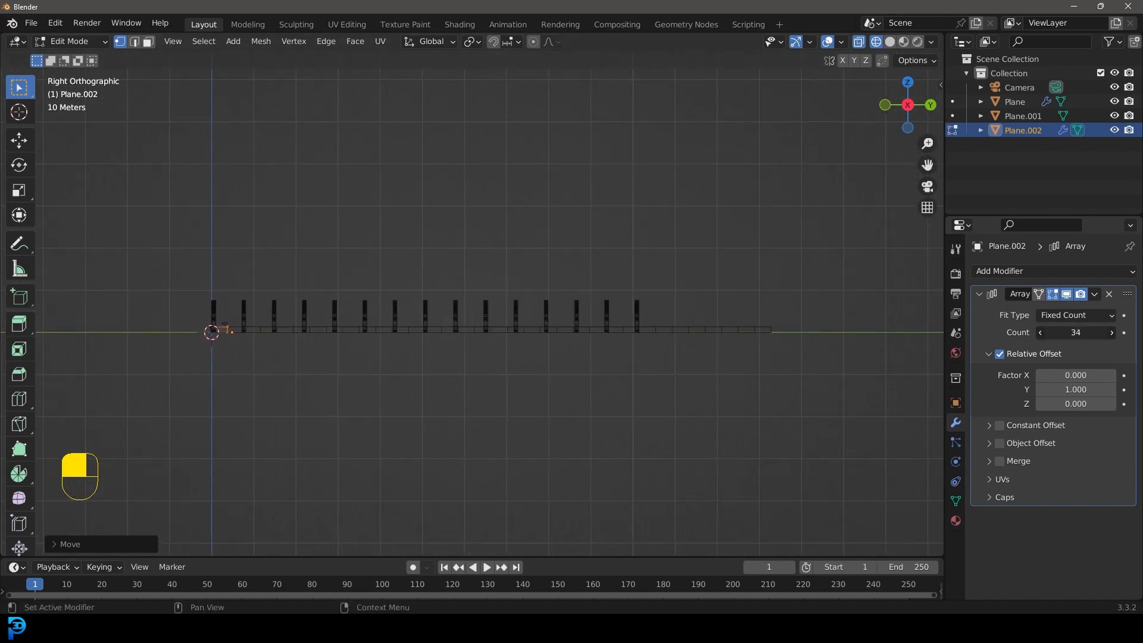
pyautogui.click(1112, 334)
# Step: Fine-tune the panel's length by moving its far vertices slightly back along negative Y
pyautogui.keyDown('shift'); pyautogui.moveTo(256, 346); pyautogui.dragTo(556, 303, button='middle'); pyautogui.keyUp('shift')
pyautogui.scroll(4, 606, 310)
pyautogui.scroll(4, 525, 318)
pyautogui.keyDown('shift'); pyautogui.moveTo(628, 338); pyautogui.dragTo(556, 348, button='middle'); pyautogui.keyUp('shift')
pyautogui.scroll(1, 578, 365)
pyautogui.scroll(-2, 648, 357)
pyautogui.keyDown('shift'); pyautogui.moveTo(692, 359); pyautogui.dragTo(637, 366, button='middle'); pyautogui.keyUp('shift')
pyautogui.scroll(1, 613, 366)
pyautogui.press('g')
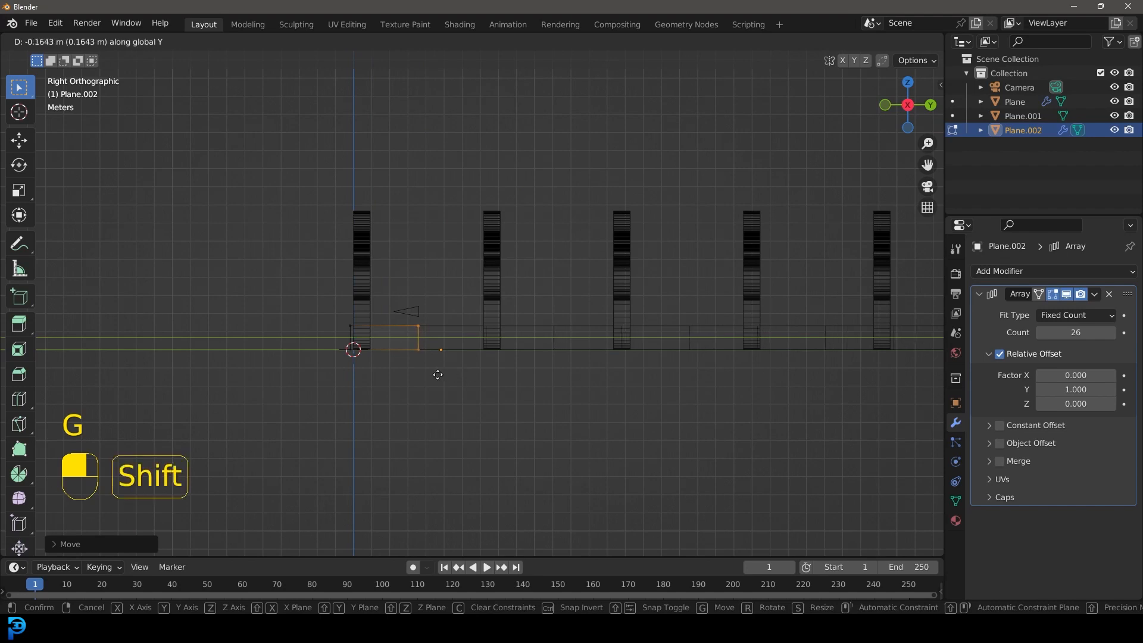
pyautogui.click(428, 373)
# Step: Check the repeated wall in solid shading, then select the panel's upper vertices in the wireframe front view
pyautogui.moveTo(428, 373)
pyautogui.mouseDown(button='middle')
pyautogui.moveTo(564, 329)
pyautogui.moveTo(686, 334)
pyautogui.moveTo(440, 339)
pyautogui.moveTo(510, 366)
pyautogui.moveTo(634, 357)
pyautogui.moveTo(482, 308)
pyautogui.moveTo(327, 303)
pyautogui.moveTo(391, 286)
pyautogui.moveTo(319, 304)
pyautogui.moveTo(203, 233)
pyautogui.mouseUp(button='middle')
pyautogui.press('z')
pyautogui.scroll(4, 480, 310)
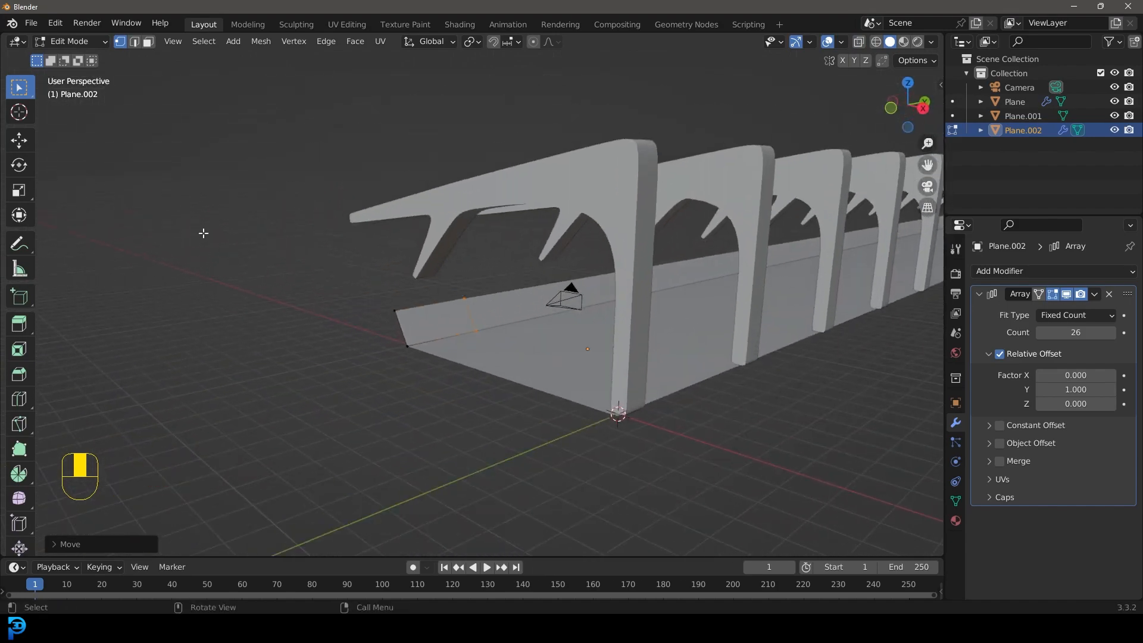
pyautogui.click(135, 42)
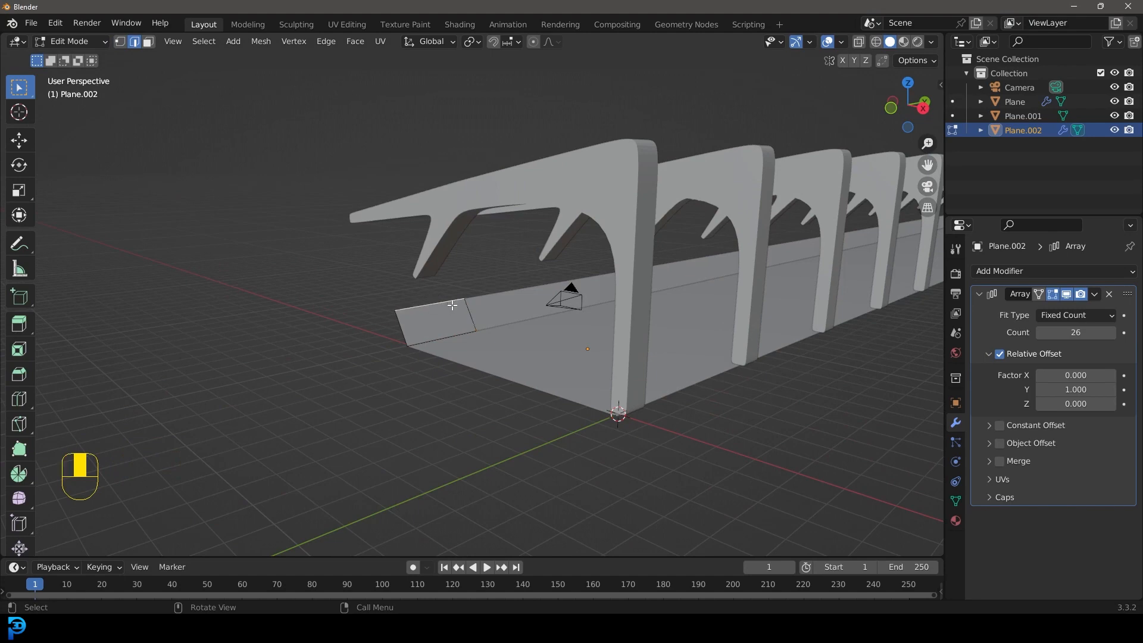
pyautogui.press('KP_1')
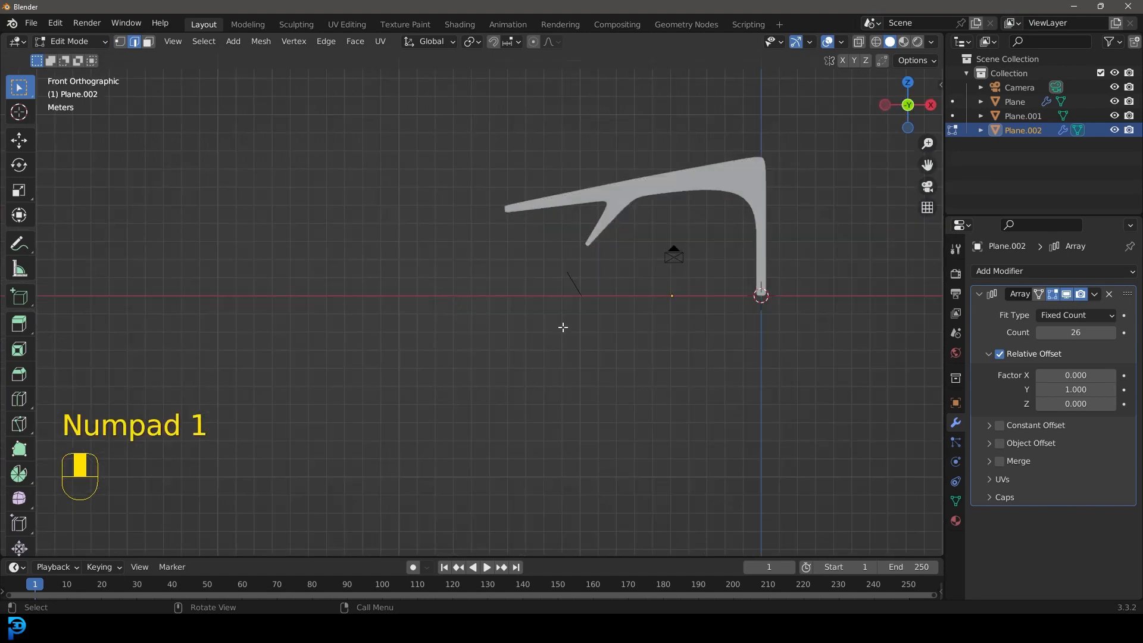
pyautogui.scroll(4, 542, 321)
pyautogui.press('z')
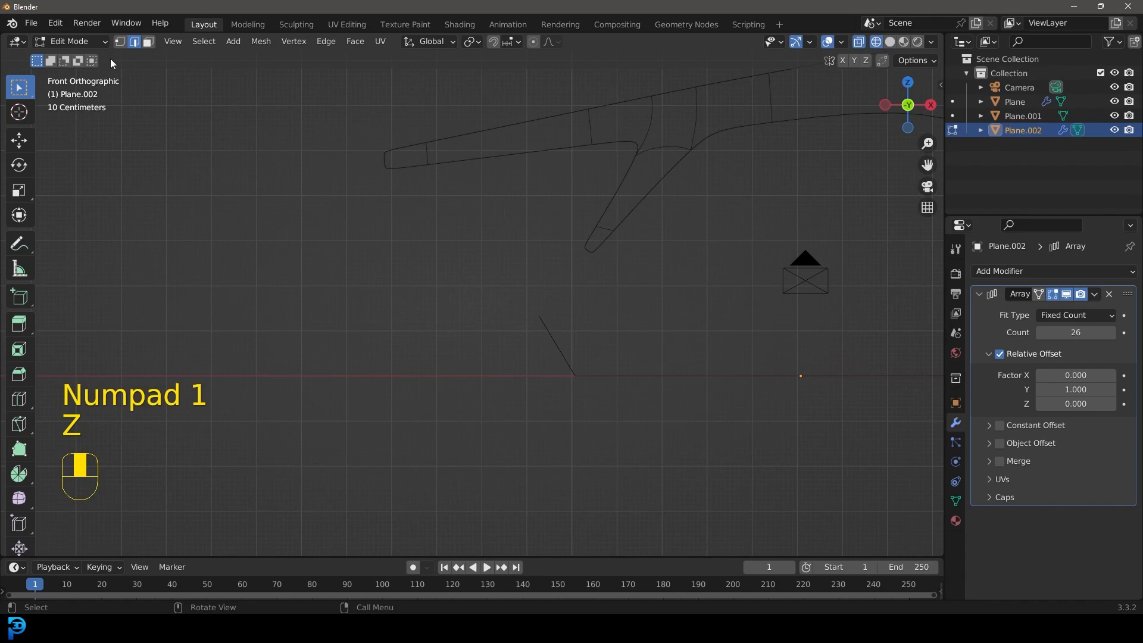
pyautogui.scroll(2, 548, 339)
pyautogui.moveTo(367, 273); pyautogui.dragTo(559, 373)
pyautogui.moveTo(516, 365)
pyautogui.mouseDown(button='middle')
pyautogui.moveTo(487, 383)
pyautogui.moveTo(497, 375)
pyautogui.mouseUp(button='middle')
pyautogui.press('KP_1')
pyautogui.keyDown('shift'); pyautogui.moveTo(434, 391); pyautogui.dragTo(528, 319, button='middle'); pyautogui.keyUp('shift')
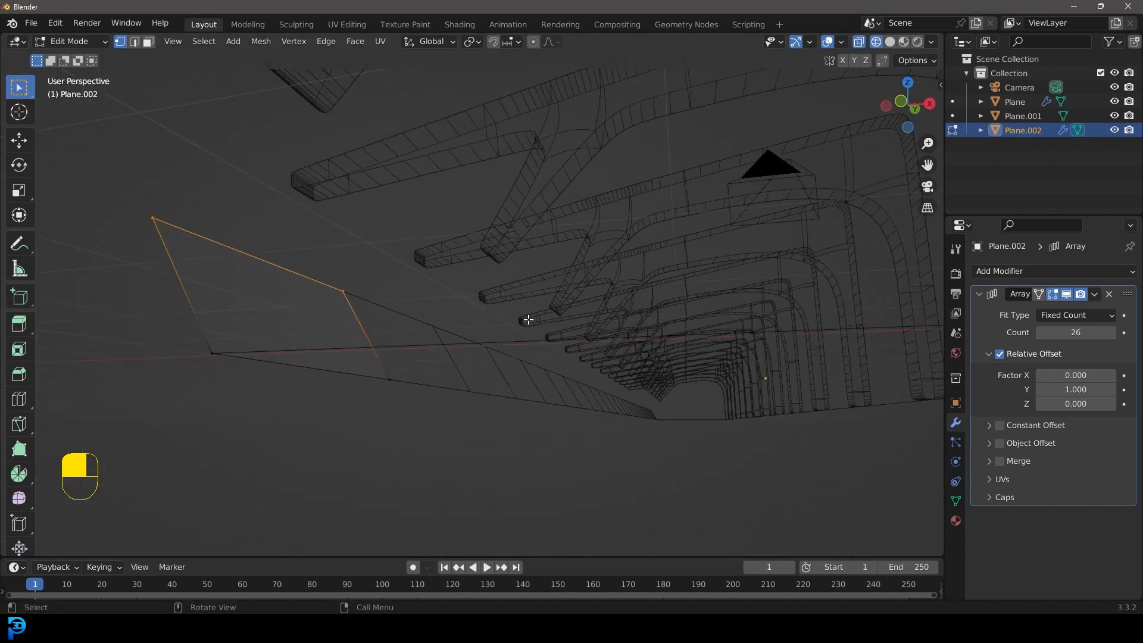
# Step: In the front view, move the entire sloped wall panel about 1.24 m inward along X over the floor
pyautogui.press('KP_1')
pyautogui.moveTo(345, 472); pyautogui.dragTo(523, 287)
pyautogui.scroll(2, 521, 357)
pyautogui.press('g')
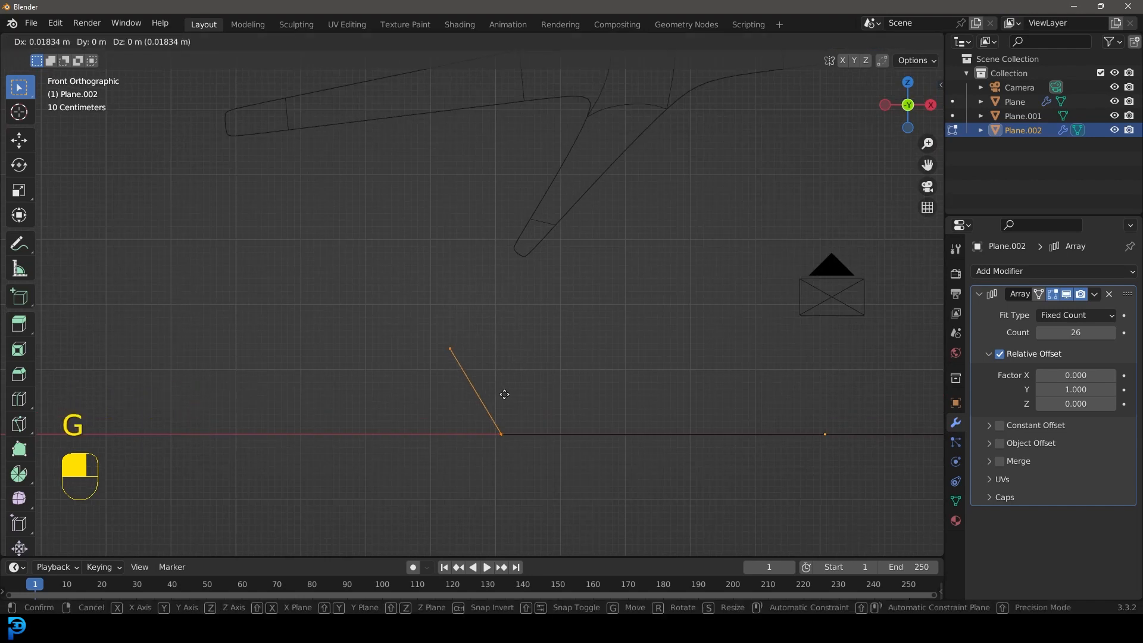
pyautogui.press('x')
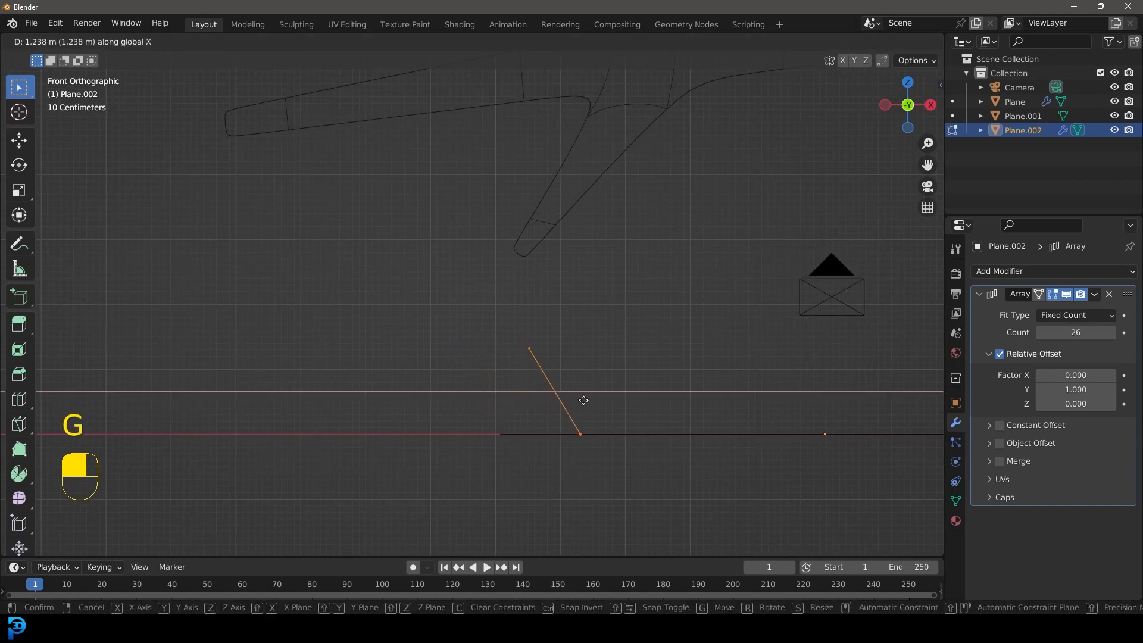
pyautogui.click(583, 400)
# Step: Move the panel's upper vertices about 0.8 m outward and 1.2 m upward to make the sloped wall taller
pyautogui.moveTo(486, 388); pyautogui.dragTo(574, 326)
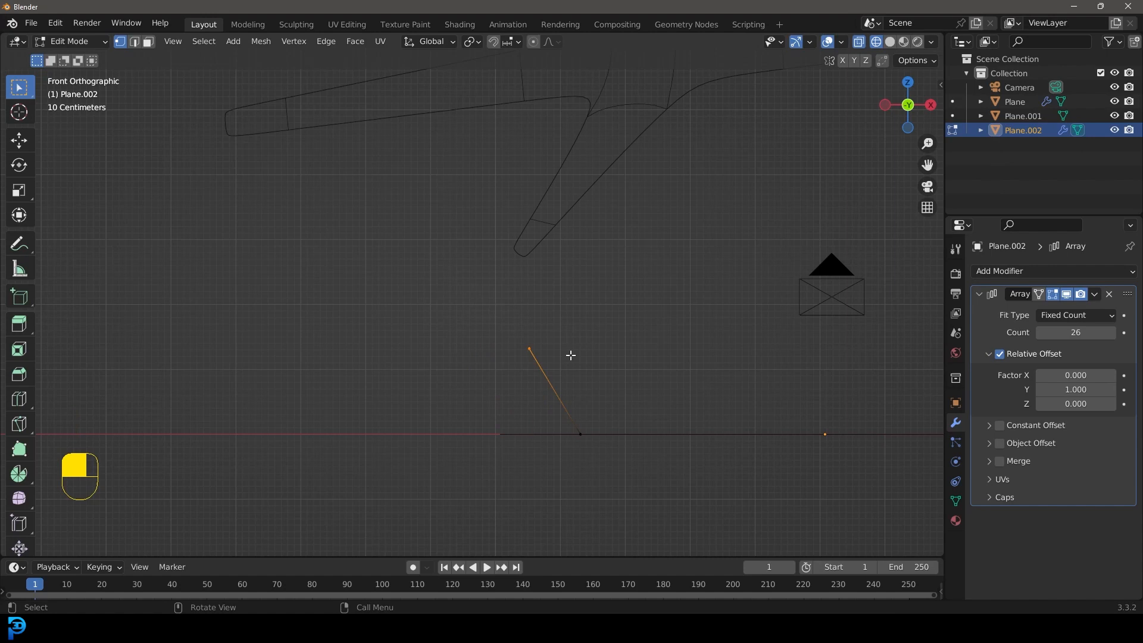
pyautogui.press('g')
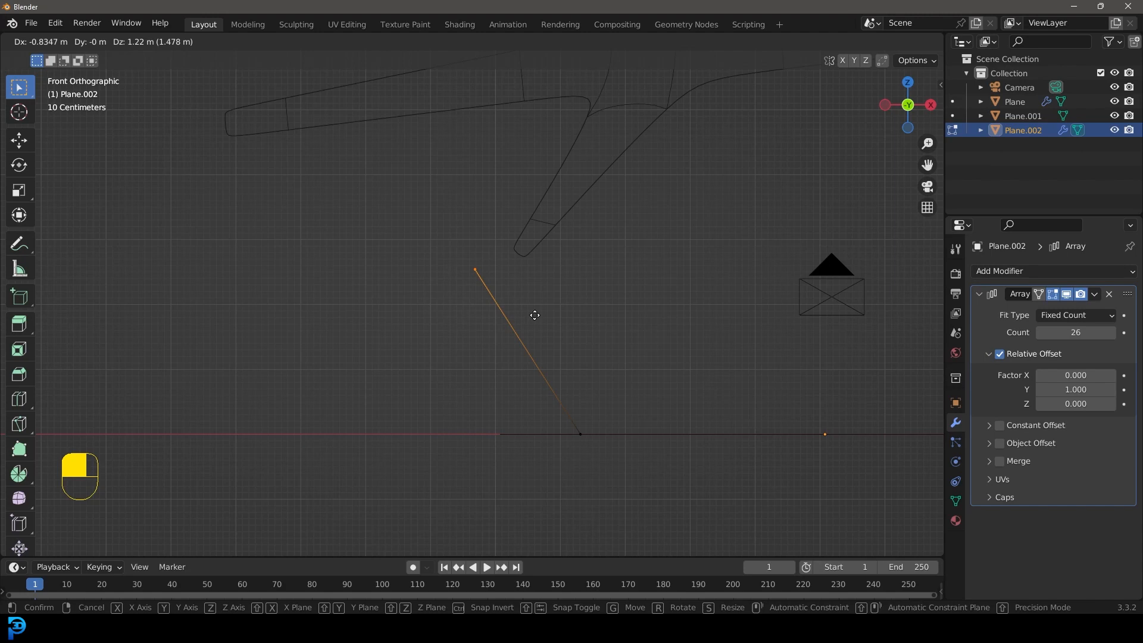
pyautogui.click(531, 315)
# Step: Extrude the wall panel's upper edge six times in short segments to outline a small grooved rim
pyautogui.keyDown('shift'); pyautogui.moveTo(531, 315); pyautogui.dragTo(538, 352, button='middle'); pyautogui.keyUp('shift')
pyautogui.scroll(2, 538, 351)
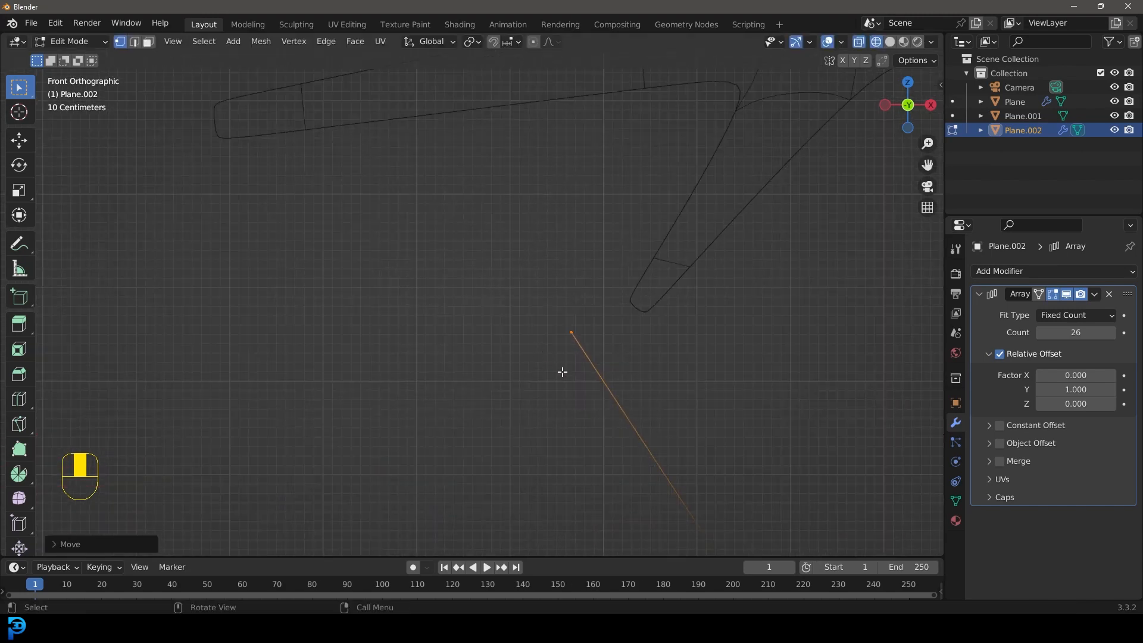
pyautogui.scroll(1, 570, 362)
pyautogui.press('e')
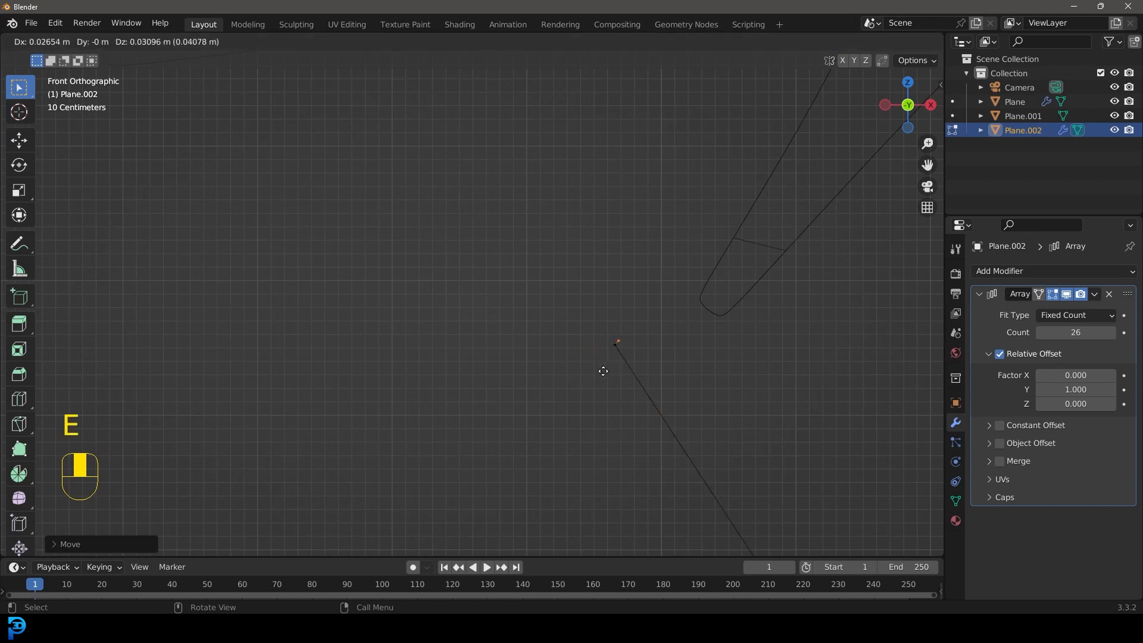
pyautogui.click(604, 371)
pyautogui.scroll(3, 605, 372)
pyautogui.keyDown('shift'); pyautogui.moveTo(606, 373); pyautogui.dragTo(443, 308, button='middle'); pyautogui.keyUp('shift')
pyautogui.scroll(3, 443, 307)
pyautogui.press('e')
pyautogui.click(461, 326)
pyautogui.press('e')
pyautogui.click(475, 310)
pyautogui.press('e')
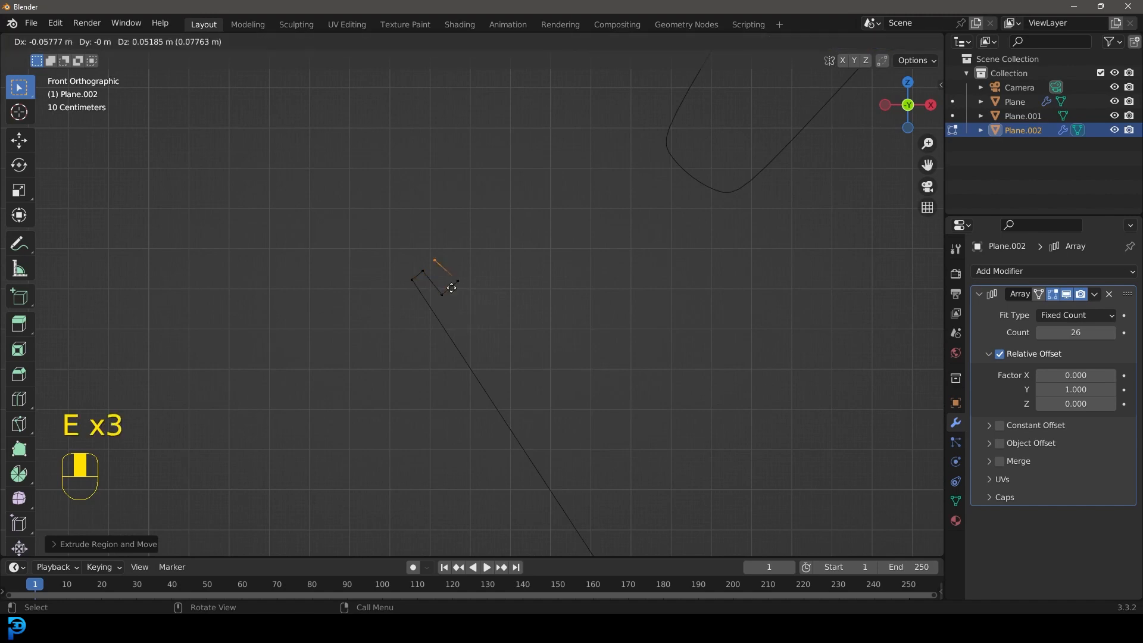
pyautogui.click(453, 278)
pyautogui.press('e')
pyautogui.click(405, 285)
pyautogui.press('e')
pyautogui.click(395, 306)
# Step: Return to solid shading and add a lengthwise loop cut to the sloped panel, slid above its middle
pyautogui.scroll(-3, 457, 277)
pyautogui.moveTo(459, 275)
pyautogui.mouseDown(button='middle')
pyautogui.moveTo(469, 301)
pyautogui.moveTo(453, 309)
pyautogui.moveTo(408, 291)
pyautogui.moveTo(416, 280)
pyautogui.mouseUp(button='middle')
pyautogui.press('z')
pyautogui.click(555, 310)
pyautogui.scroll(-2, 416, 281)
pyautogui.scroll(-4, 304, 345)
pyautogui.keyDown('shift'); pyautogui.moveTo(302, 350); pyautogui.dragTo(373, 269, button='middle'); pyautogui.keyUp('shift')
pyautogui.moveTo(695, 192); pyautogui.dragTo(434, 281, button='middle')
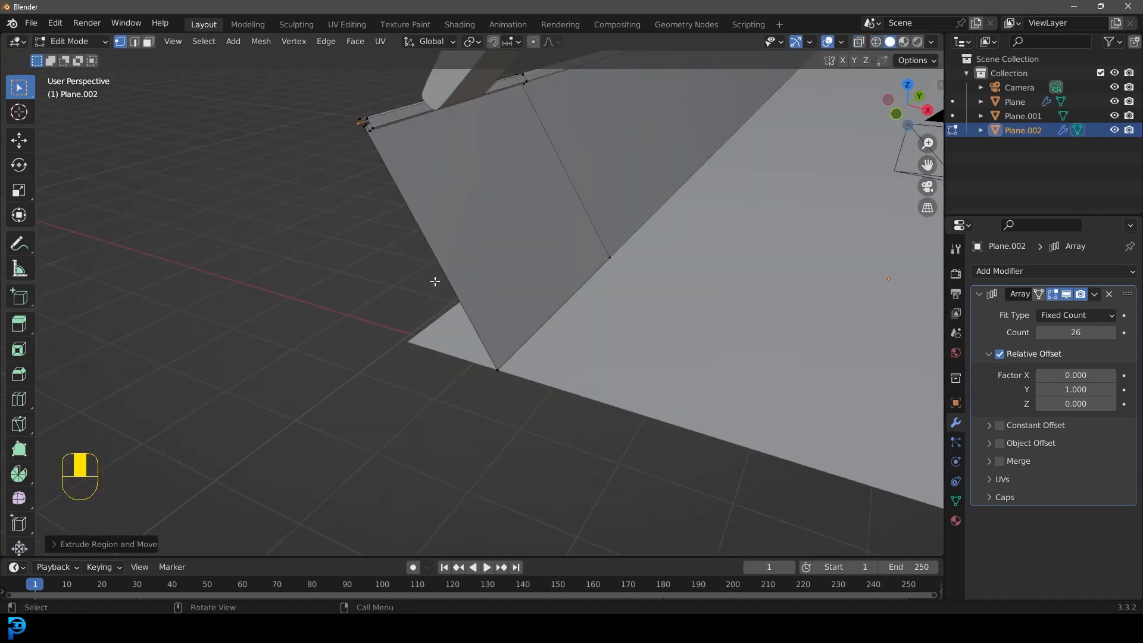
pyautogui.hotkey('ctrl', 'r')
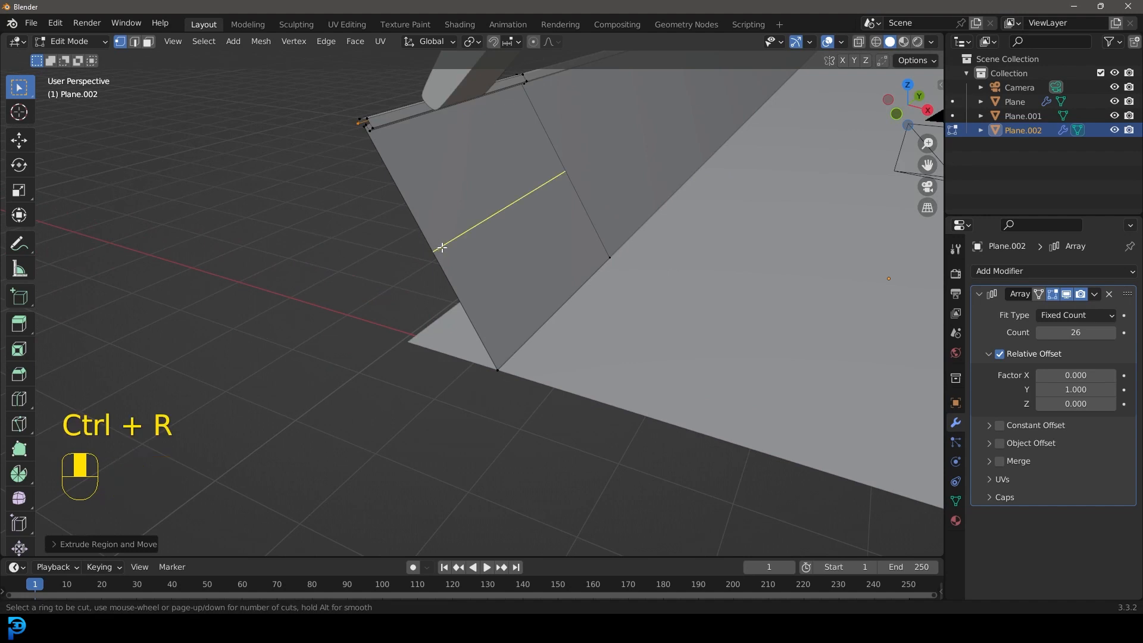
pyautogui.click(442, 247)
pyautogui.click(423, 210)
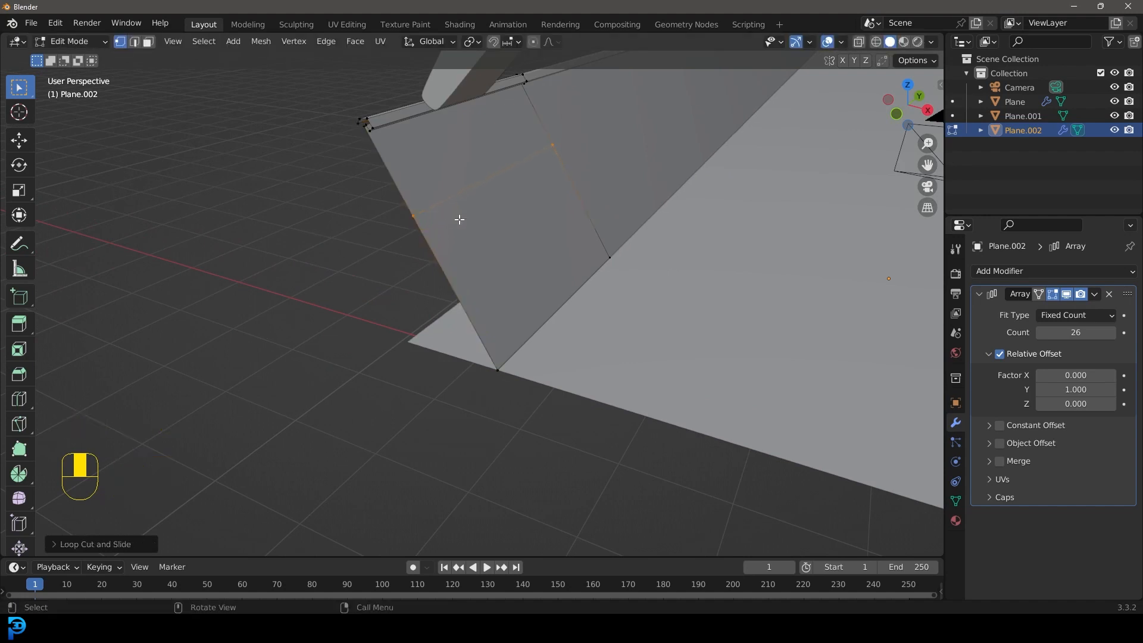
# Step: Bevel the new loop cut into a narrow strip and extrude that strip slightly toward the inside of the hallway
pyautogui.hotkey('ctrl', 'b')
pyautogui.click(610, 286)
pyautogui.moveTo(607, 286); pyautogui.dragTo(597, 258, button='middle')
pyautogui.press('e')
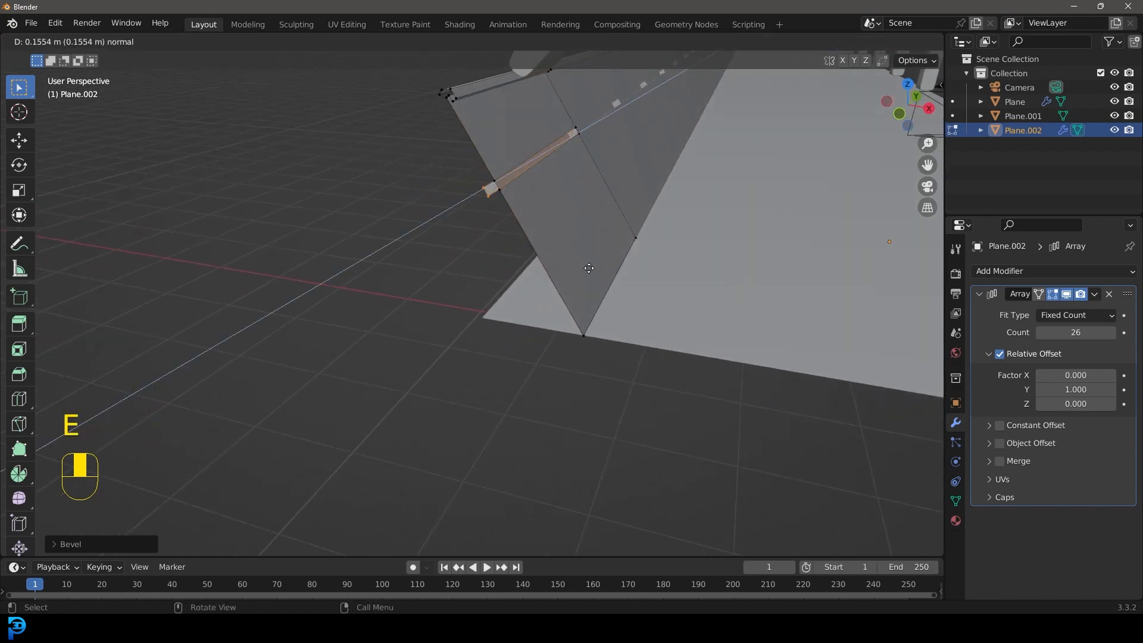
pyautogui.click(605, 267)
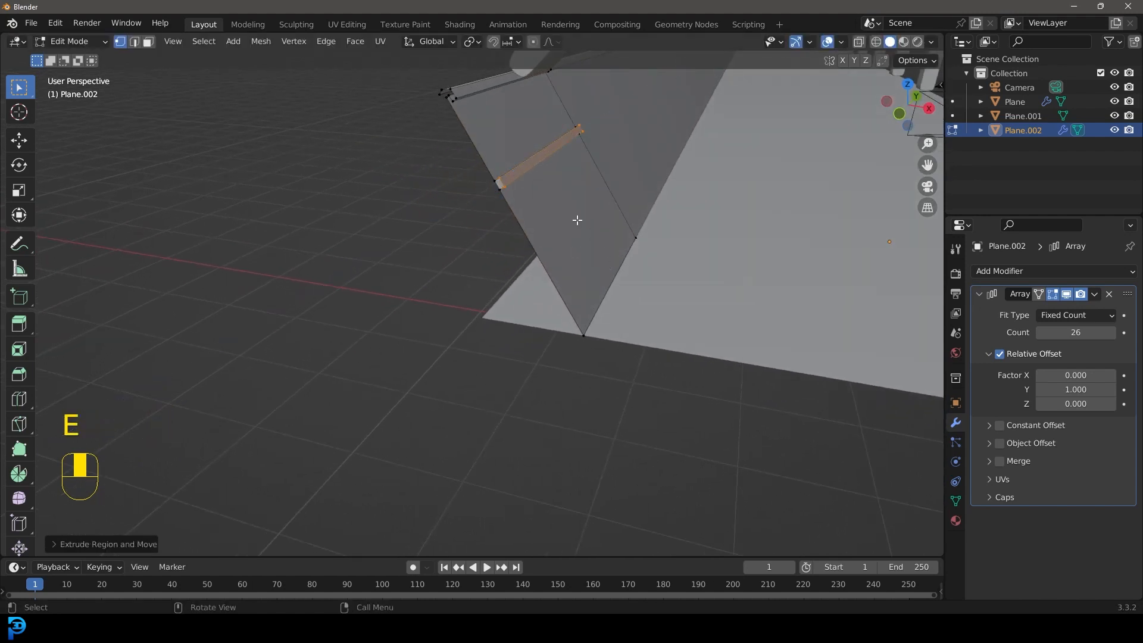
pyautogui.moveTo(564, 223); pyautogui.dragTo(541, 224, button='middle')
pyautogui.moveTo(485, 195); pyautogui.dragTo(503, 189, button='middle')
pyautogui.keyDown('shift'); pyautogui.moveTo(491, 116); pyautogui.dragTo(247, 6, button='middle'); pyautogui.keyUp('shift')
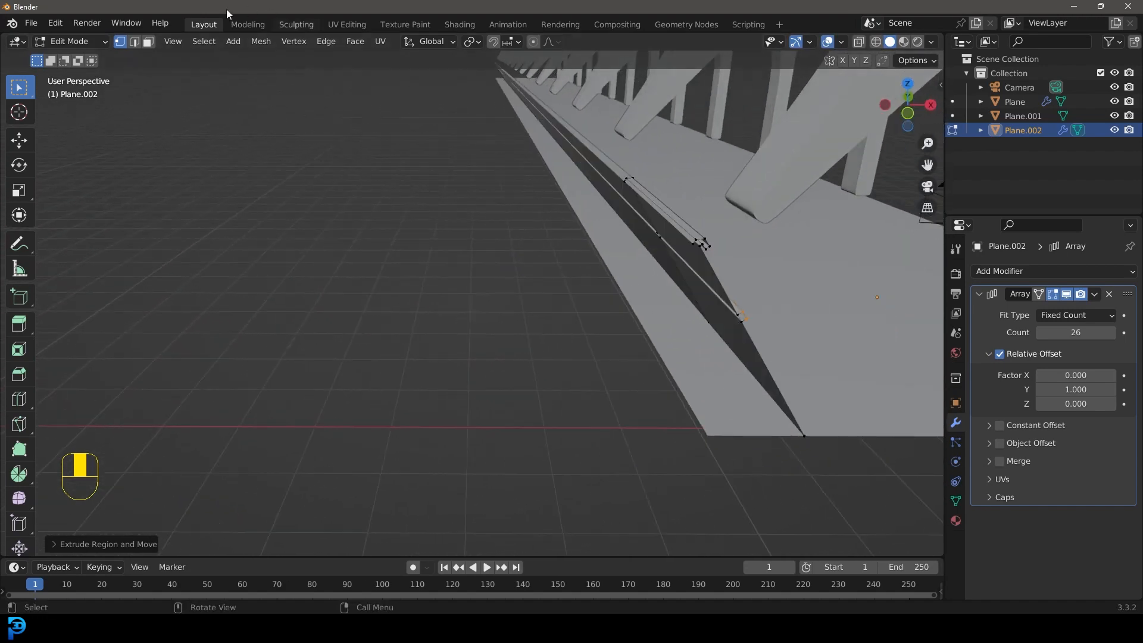
# Step: Duplicate the outer lengthwise edge of the sloped panel's rim and place the copy slightly above and outside the rim
pyautogui.click(135, 41)
pyautogui.moveTo(659, 206); pyautogui.dragTo(547, 313, button='middle')
pyautogui.press('KP_1')
pyautogui.scroll(3, 492, 270)
pyautogui.scroll(3, 561, 339)
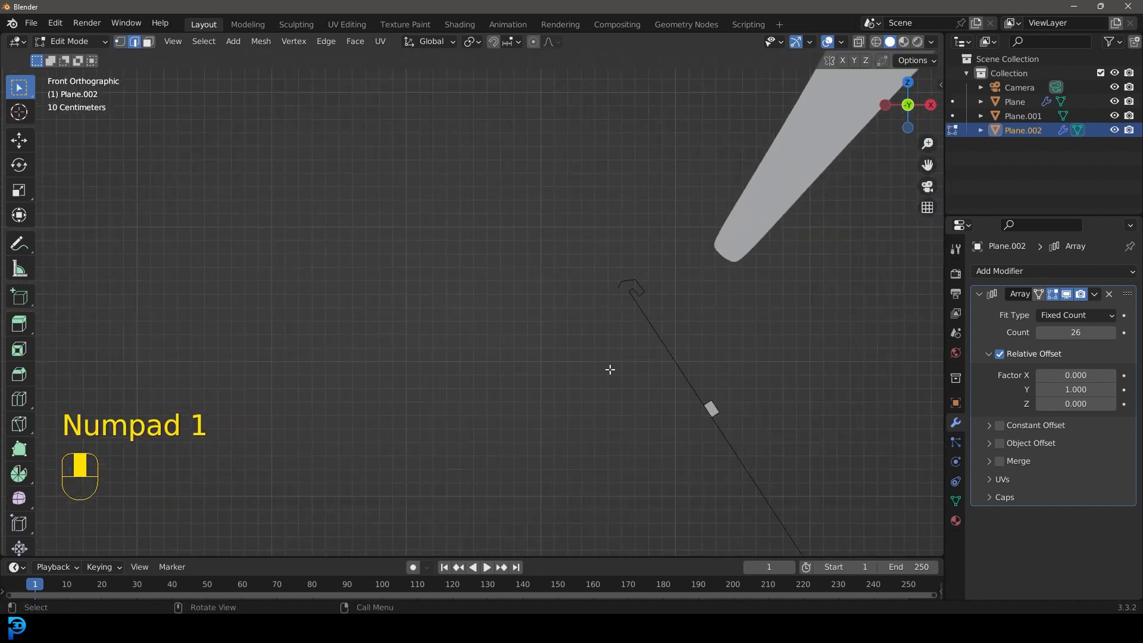
pyautogui.hotkey('shift', 'd')
pyautogui.click(610, 357)
# Step: In wireframe, extrude the duplicated edge about 2.5 m diagonally up to the ribs' underside and nudge its upper end about 0.08 m outward
pyautogui.press('z')
pyautogui.click(506, 311)
pyautogui.moveTo(612, 301)
pyautogui.mouseDown(button='middle')
pyautogui.moveTo(575, 328)
pyautogui.moveTo(327, 194)
pyautogui.mouseUp(button='middle')
pyautogui.click(120, 41)
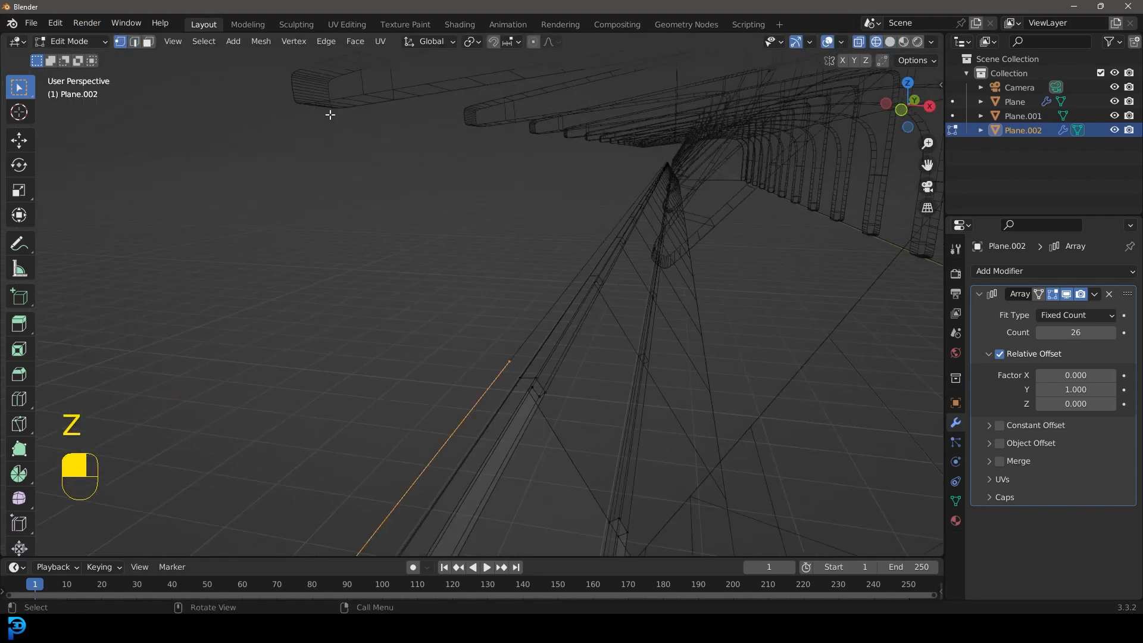
pyautogui.press('KP_1')
pyautogui.scroll(2, 579, 276)
pyautogui.keyDown('shift'); pyautogui.moveTo(602, 299); pyautogui.dragTo(629, 429, button='middle'); pyautogui.keyUp('shift')
pyautogui.scroll(-1, 603, 360)
pyautogui.press('e')
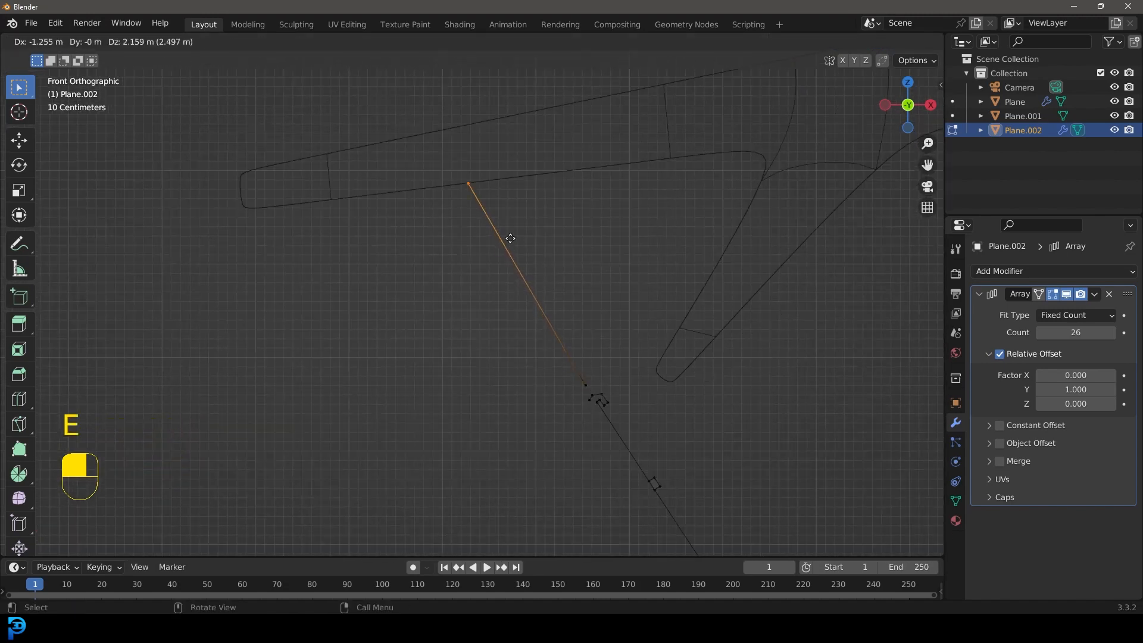
pyautogui.click(510, 238)
pyautogui.press('g')
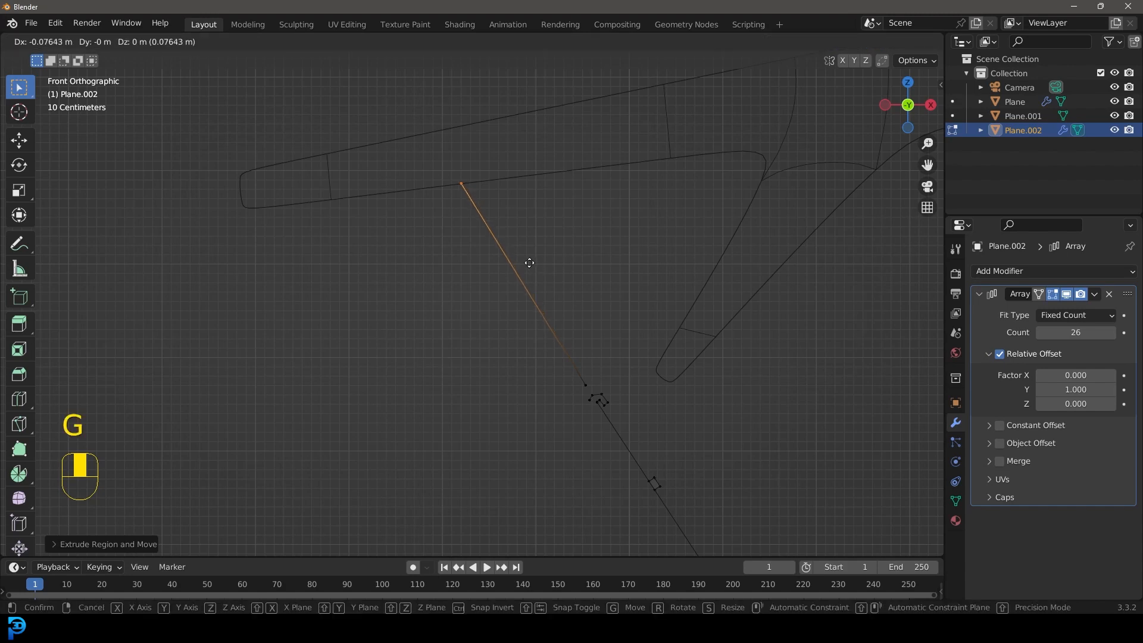
pyautogui.click(530, 262)
# Step: Return to solid shading and inset the new upper sloped face with a border on all sides
pyautogui.press('z')
pyautogui.moveTo(694, 286)
pyautogui.mouseDown(button='middle')
pyautogui.moveTo(639, 302)
pyautogui.moveTo(639, 316)
pyautogui.moveTo(561, 286)
pyautogui.moveTo(553, 307)
pyautogui.mouseUp(button='middle')
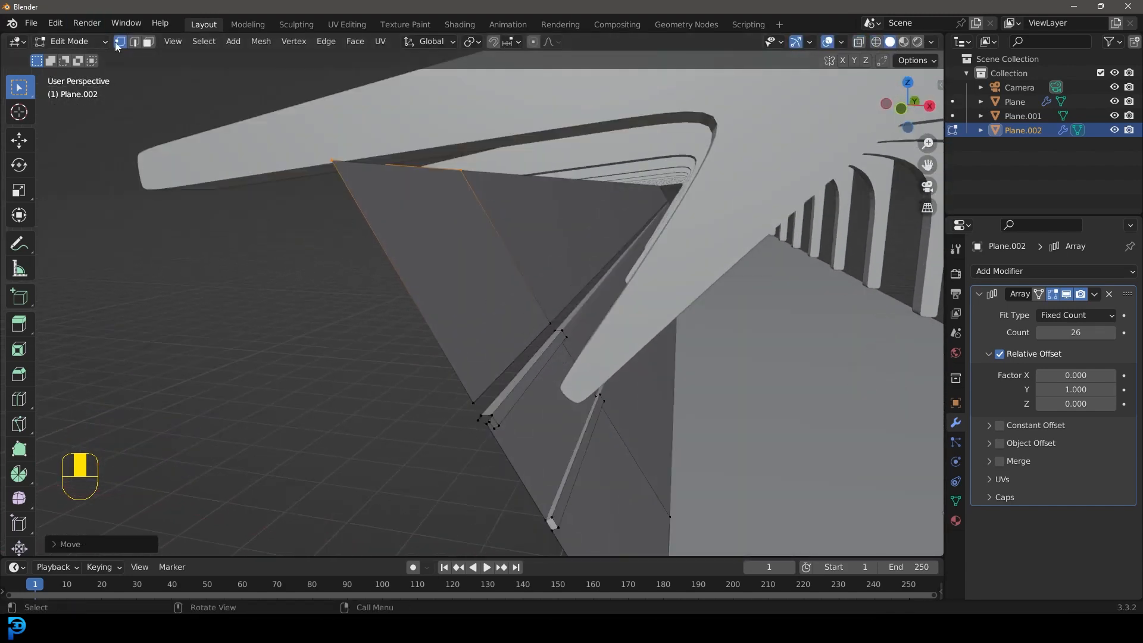
pyautogui.click(149, 43)
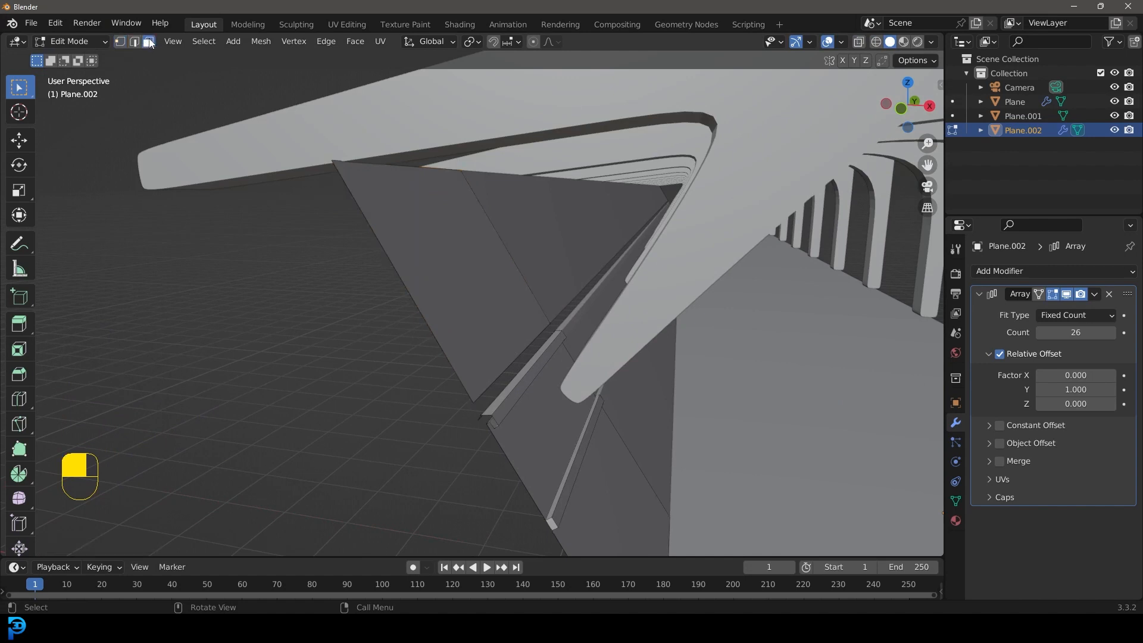
pyautogui.click(443, 236)
pyautogui.press('i')
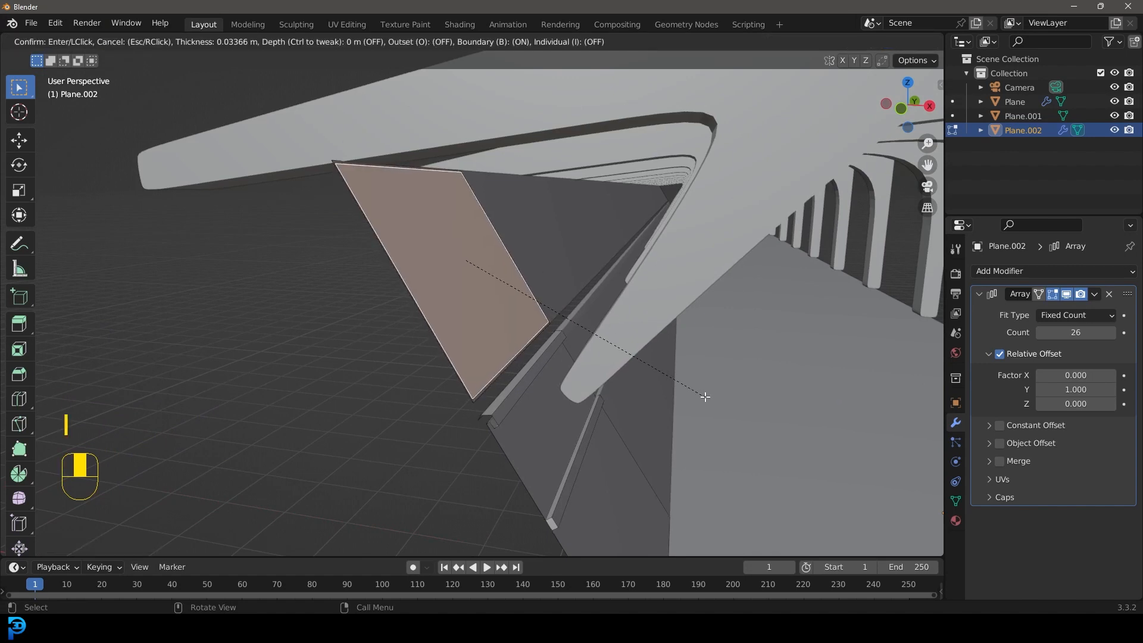
pyautogui.click(705, 394)
# Step: Scale the inset inner face and delete it to leave an open window frame
pyautogui.moveTo(706, 394); pyautogui.dragTo(119, 222, button='middle')
pyautogui.press('s')
pyautogui.click(656, 366)
pyautogui.press('x')
pyautogui.click(277, 266)
# Step: Select all linked faces of the window frame and extrude them about 0.19 m for thickness
pyautogui.scroll(-1, 122, 223)
pyautogui.click(157, 239)
pyautogui.keyDown('shift'); pyautogui.moveTo(181, 244); pyautogui.dragTo(241, 263, button='middle'); pyautogui.keyUp('shift')
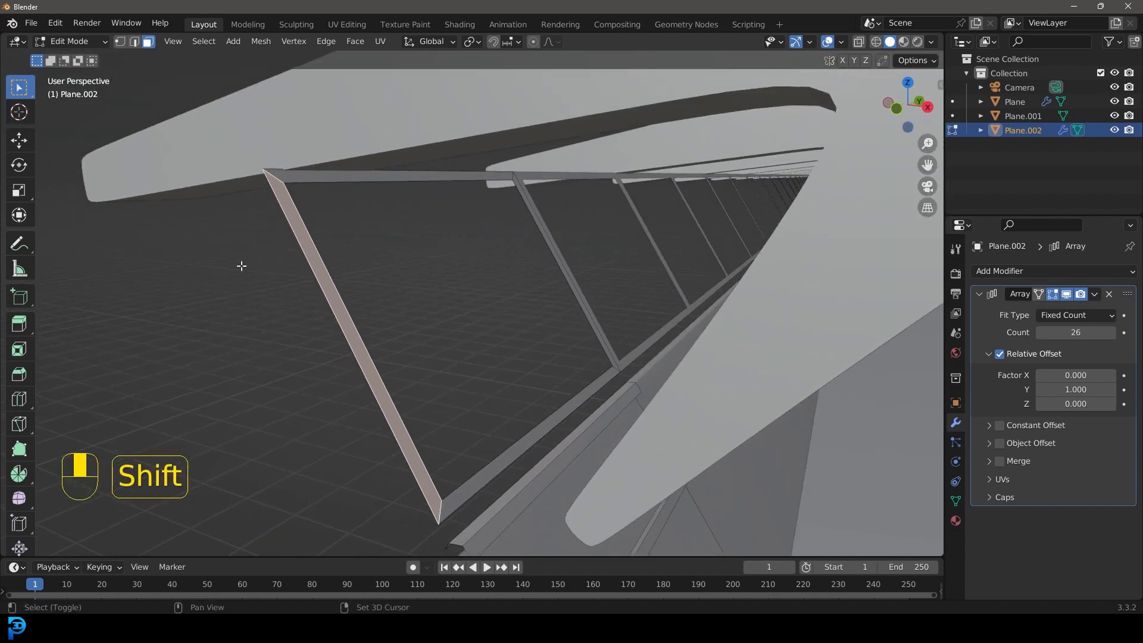
pyautogui.hotkey('ctrl', 'l')
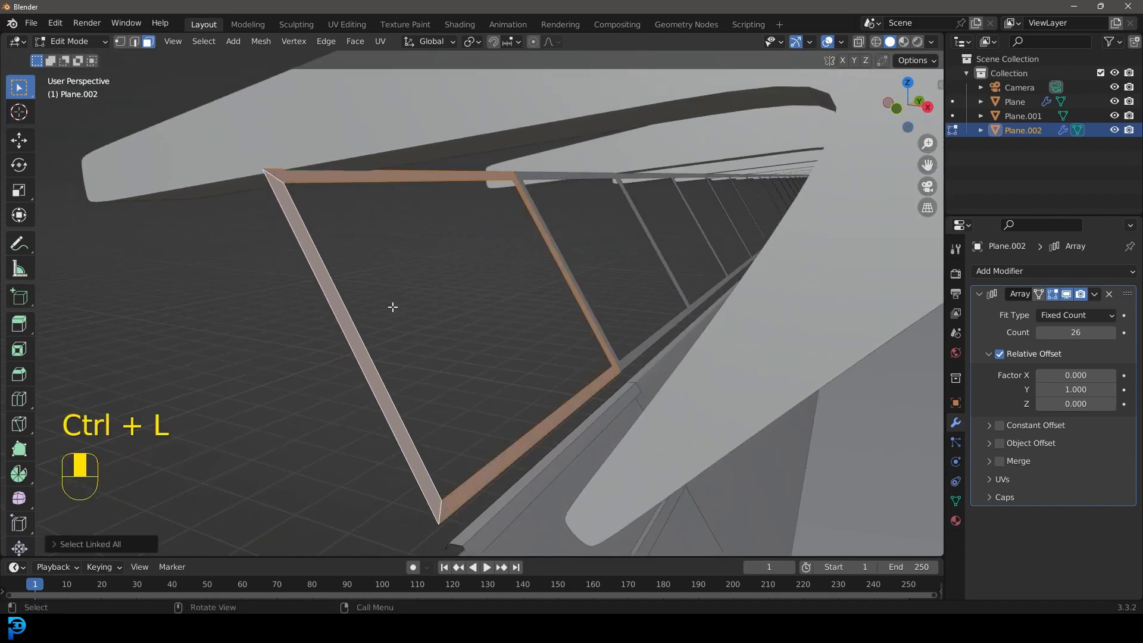
pyautogui.press('e')
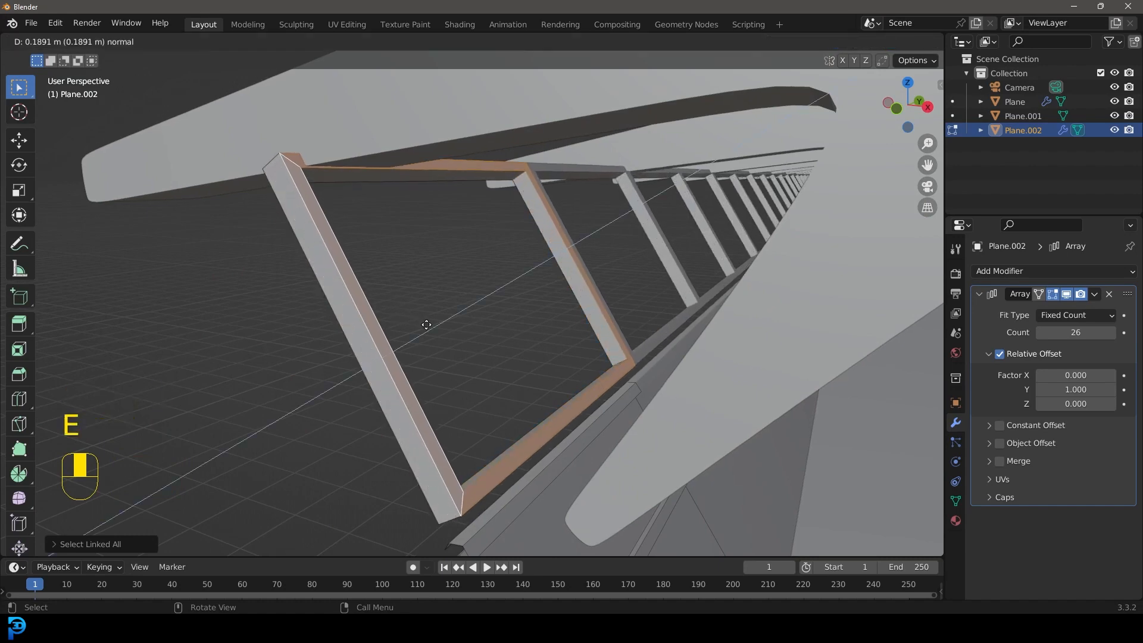
pyautogui.click(426, 324)
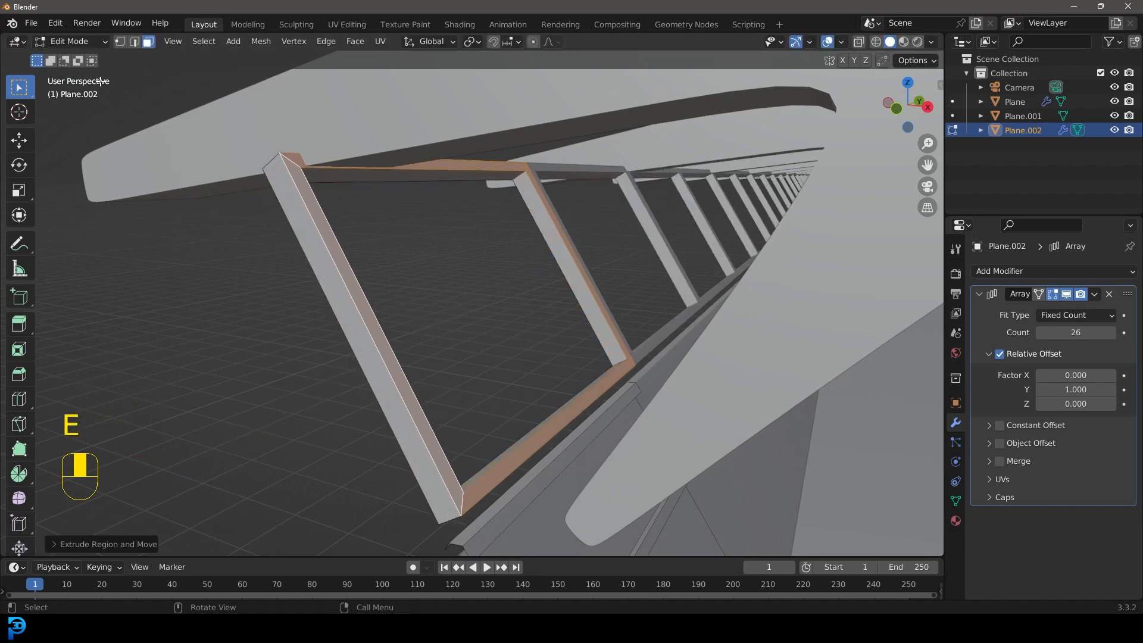
# Step: Add a centred loop cut around the window frame's inner sides and bevel it into a strip about 0.04 m wide
pyautogui.click(137, 48)
pyautogui.moveTo(470, 209); pyautogui.dragTo(477, 189, button='middle')
pyautogui.keyDown('shift'); pyautogui.moveTo(476, 189); pyautogui.dragTo(485, 209, button='middle'); pyautogui.keyUp('shift')
pyautogui.scroll(2, 506, 191)
pyautogui.hotkey('alt', 'a')
pyautogui.hotkey('ctrl', 'r')
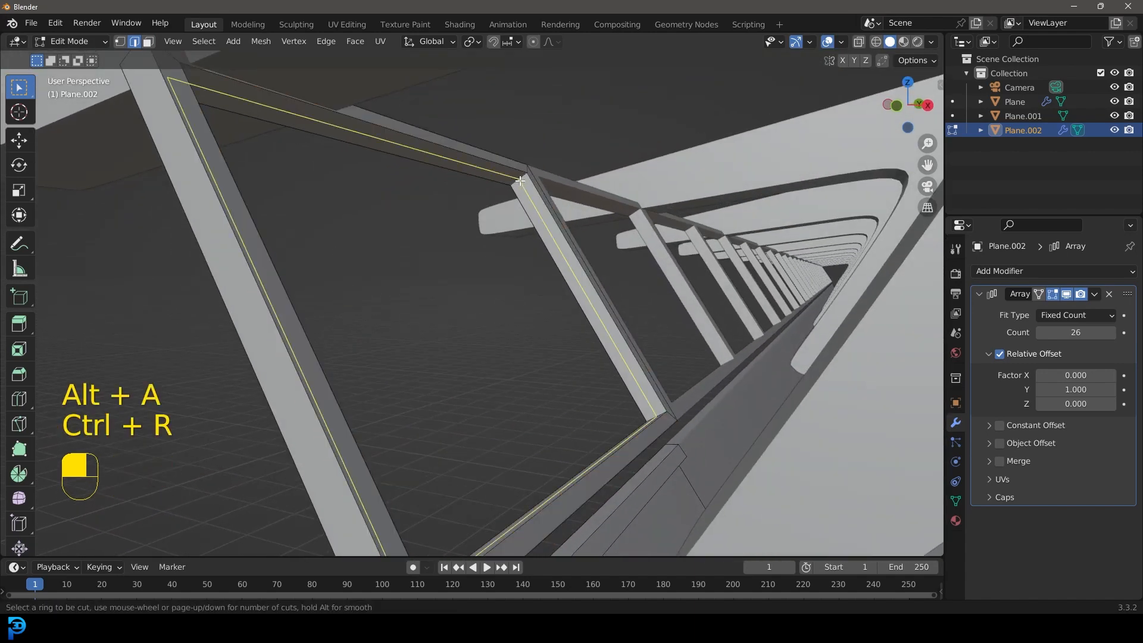
pyautogui.click(521, 180)
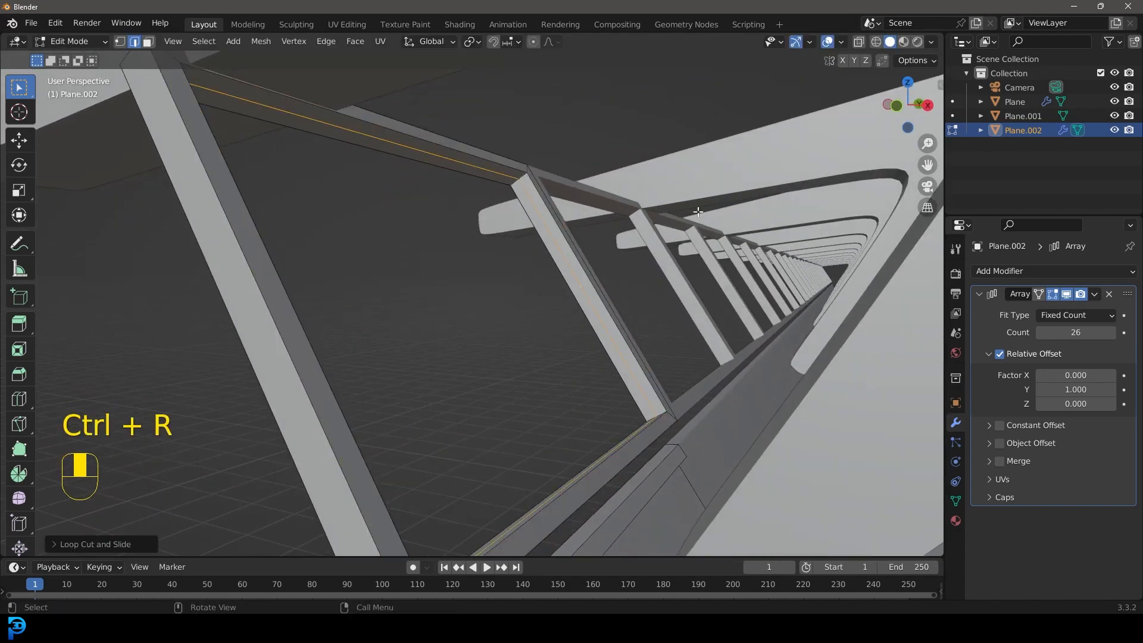
pyautogui.hotkey('ctrl', 'b')
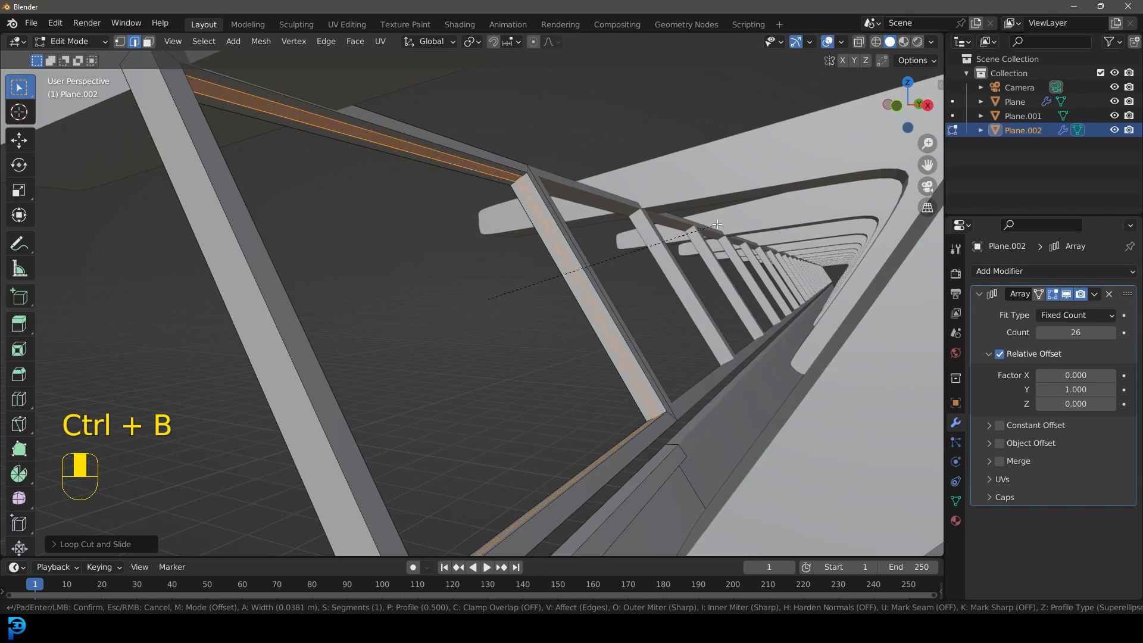
pyautogui.click(717, 224)
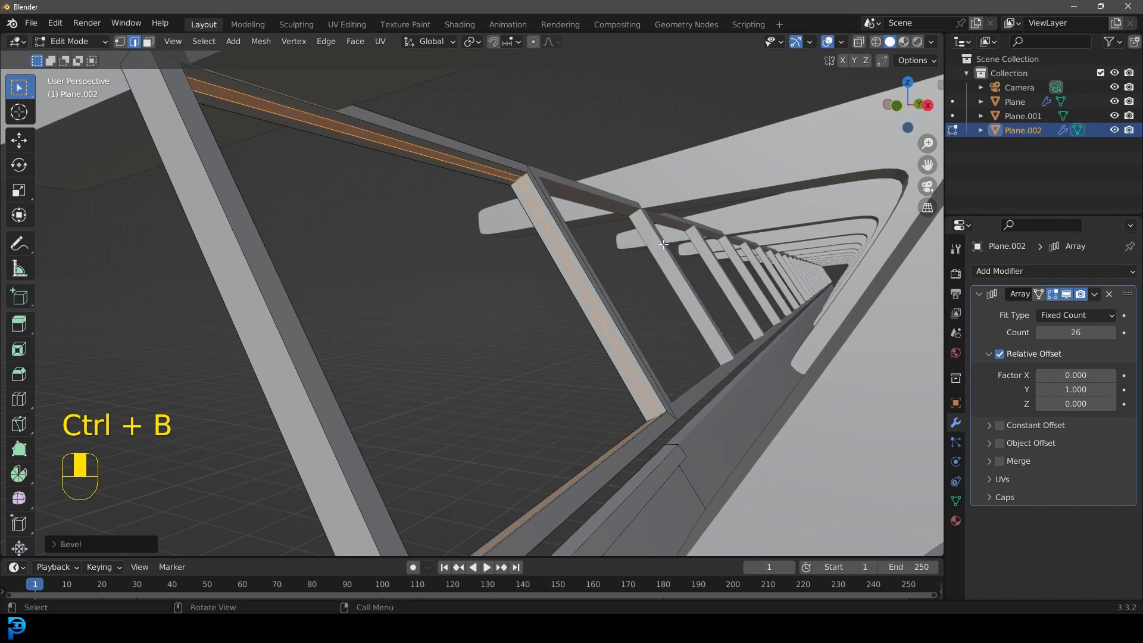
# Step: Extrude the bevelled strip and fatten it into a raised ridge around the window opening
pyautogui.press('e')
pyautogui.click(735, 274)
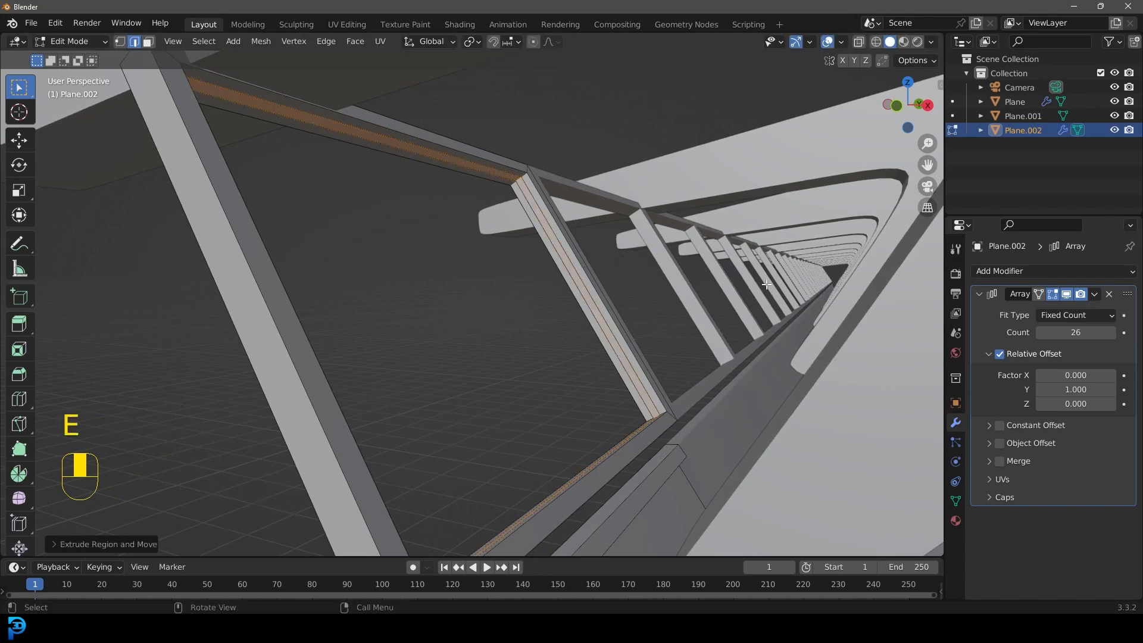
pyautogui.hotkey('alt', 's')
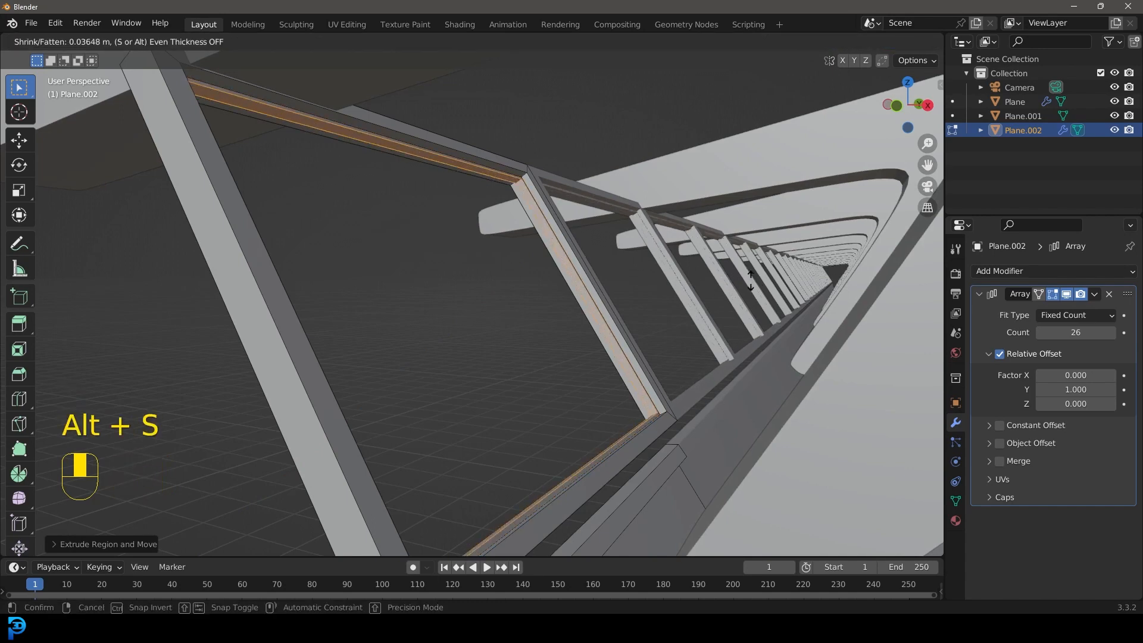
pyautogui.click(772, 276)
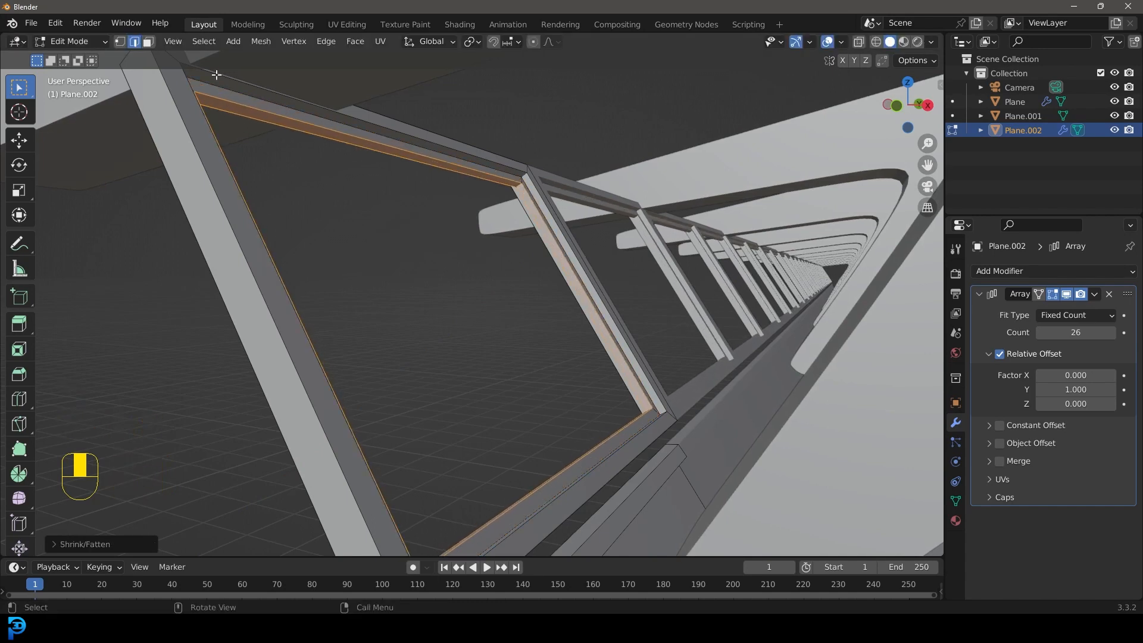
# Step: Add a centred loop cut around the ridge inside the window frame
pyautogui.scroll(2, 498, 153)
pyautogui.hotkey('alt', 'a')
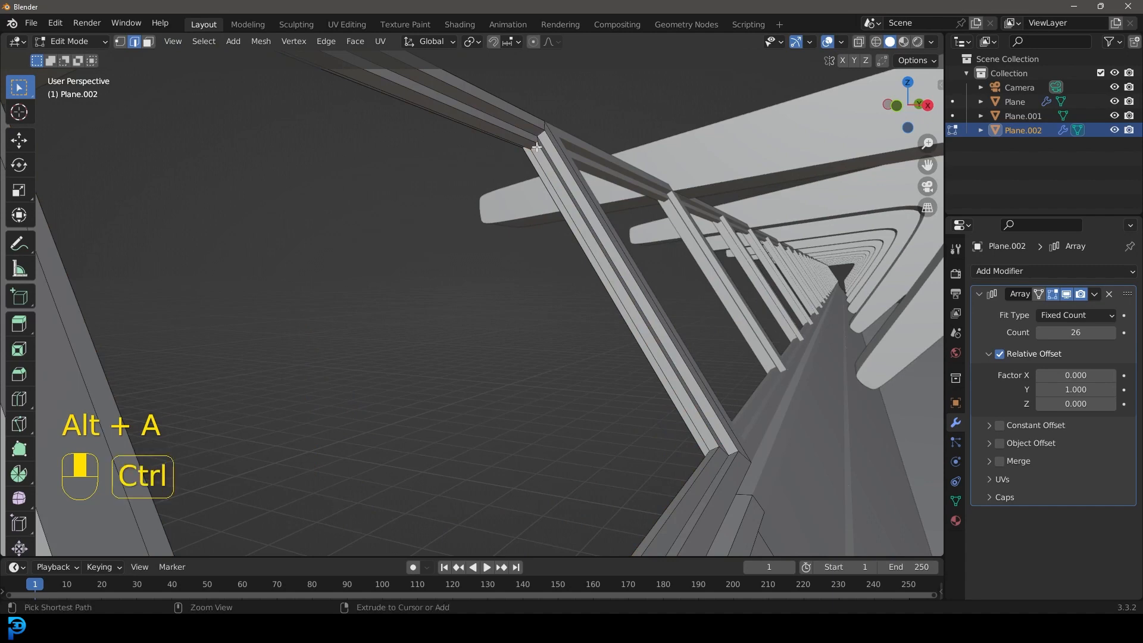
pyautogui.hotkey('ctrl', 'r')
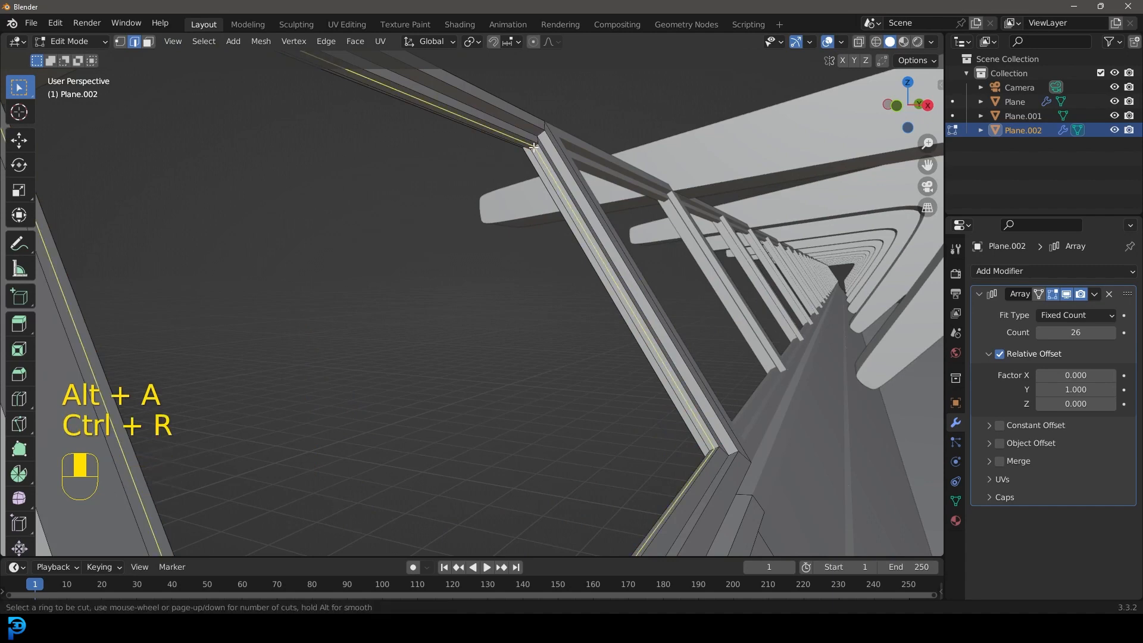
pyautogui.click(534, 148)
pyautogui.rightClick(534, 148)
pyautogui.hotkey('ctrl', 'z')
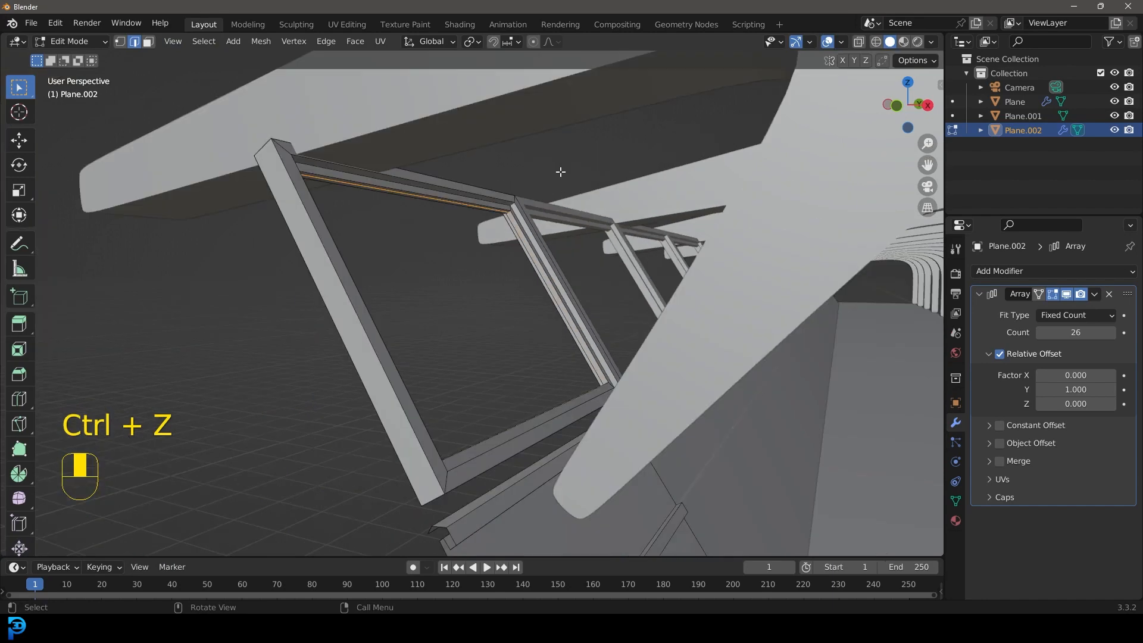
# Step: Duplicate the ridge's loop in place, fill it with a face, and extrude it about 0.016 m into a thin window pane
pyautogui.hotkey('shift', 'd')
pyautogui.rightClick(630, 171)
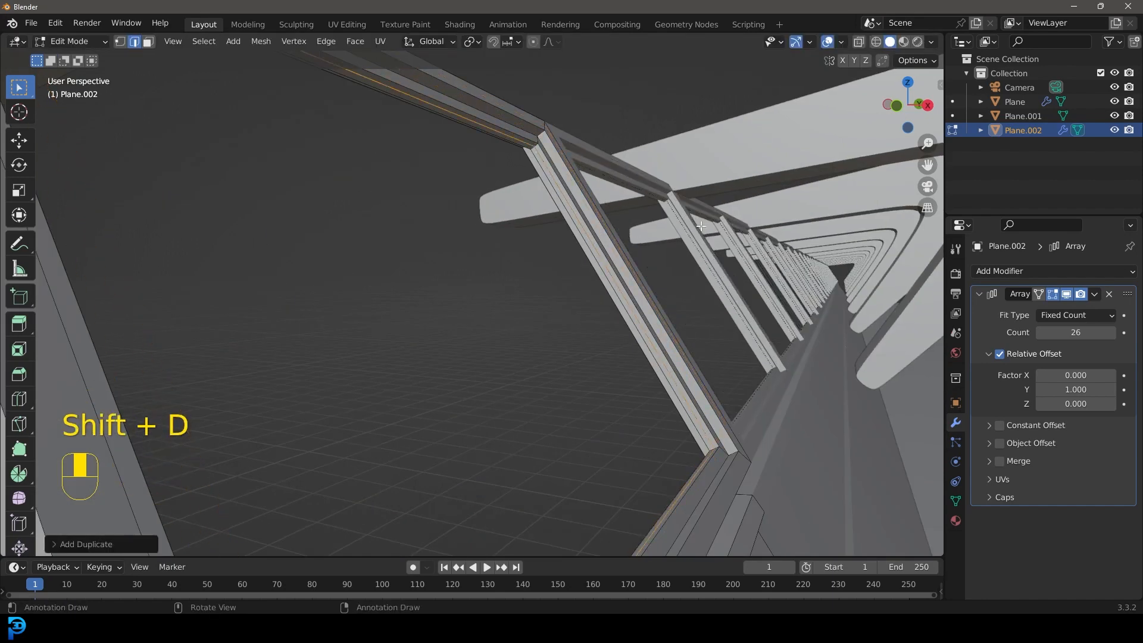
pyautogui.press('f')
pyautogui.moveTo(708, 227); pyautogui.dragTo(707, 261, button='middle')
pyautogui.press('e')
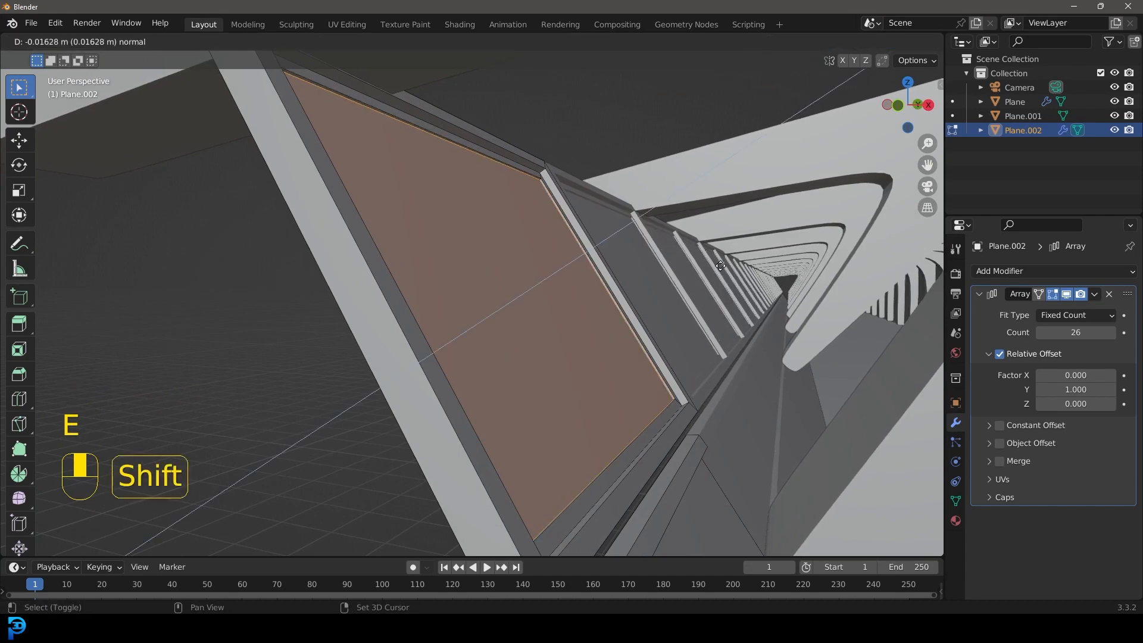
pyautogui.click(720, 266)
pyautogui.moveTo(720, 266); pyautogui.dragTo(749, 306, button='middle')
# Step: In front wireframe view, extrude the rim's outer vertices upward to the window frame's lower corner, then restore solid shading
pyautogui.press('KP_1')
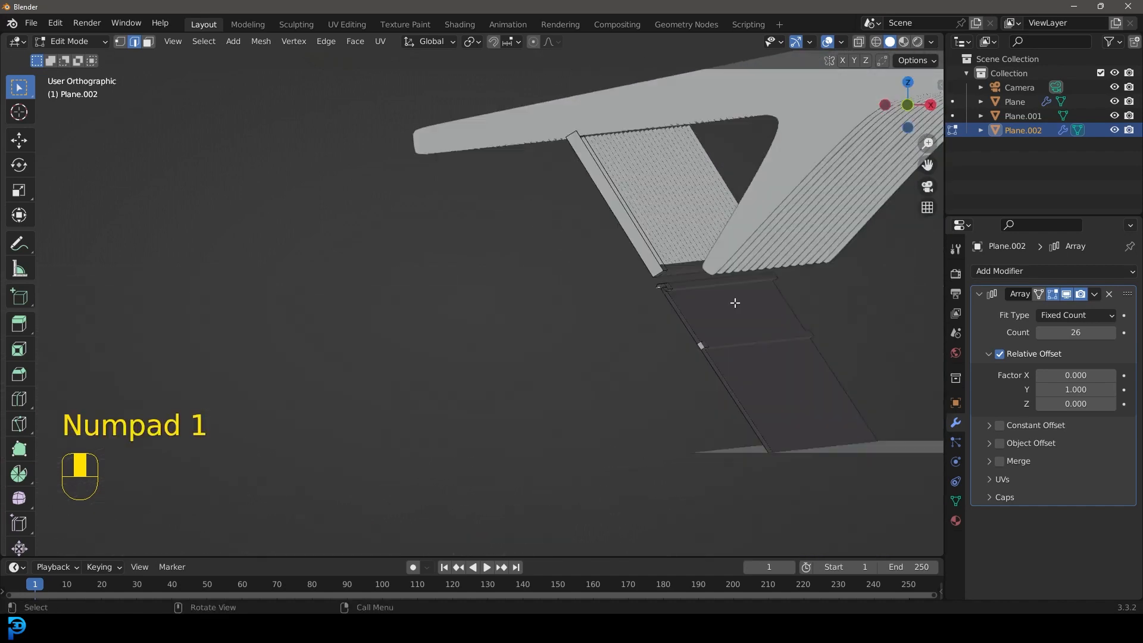
pyautogui.keyDown('shift'); pyautogui.click(119, 42); pyautogui.keyUp('shift')
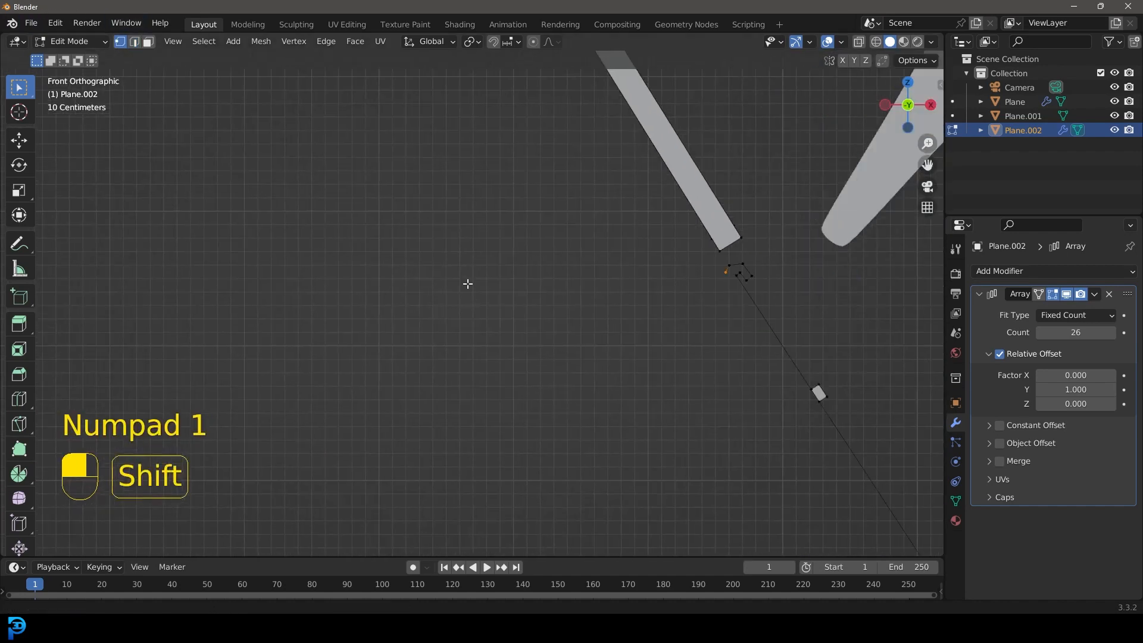
pyautogui.press('z')
pyautogui.click(337, 306)
pyautogui.press('e')
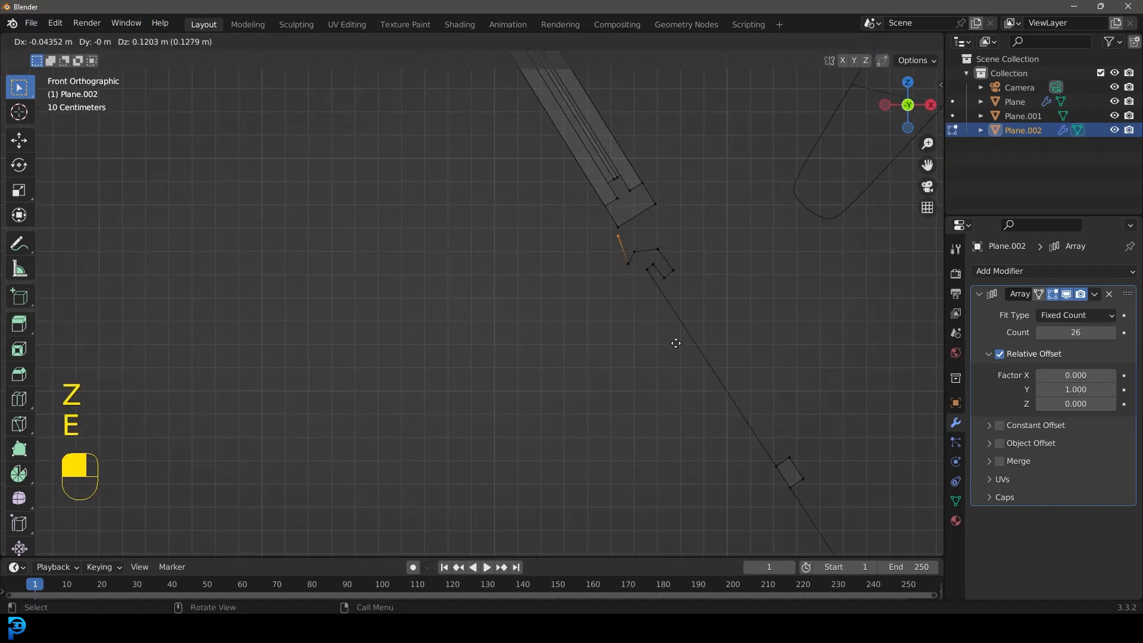
pyautogui.click(681, 330)
pyautogui.press('z')
pyautogui.click(762, 328)
# Step: Leave mesh editing, duplicate the floor plane, and raise the copy to the top of the ribs as a roof
pyautogui.scroll(-7, 681, 268)
pyautogui.moveTo(646, 298)
pyautogui.mouseDown(button='middle')
pyautogui.moveTo(612, 309)
pyautogui.moveTo(342, 191)
pyautogui.moveTo(303, 189)
pyautogui.moveTo(342, 207)
pyautogui.moveTo(314, 202)
pyautogui.moveTo(487, 197)
pyautogui.mouseUp(button='middle')
pyautogui.scroll(-3, 489, 198)
pyautogui.moveTo(678, 289)
pyautogui.mouseDown(button='middle')
pyautogui.moveTo(672, 269)
pyautogui.moveTo(691, 272)
pyautogui.mouseUp(button='middle')
pyautogui.moveTo(617, 253); pyautogui.dragTo(632, 275, button='middle')
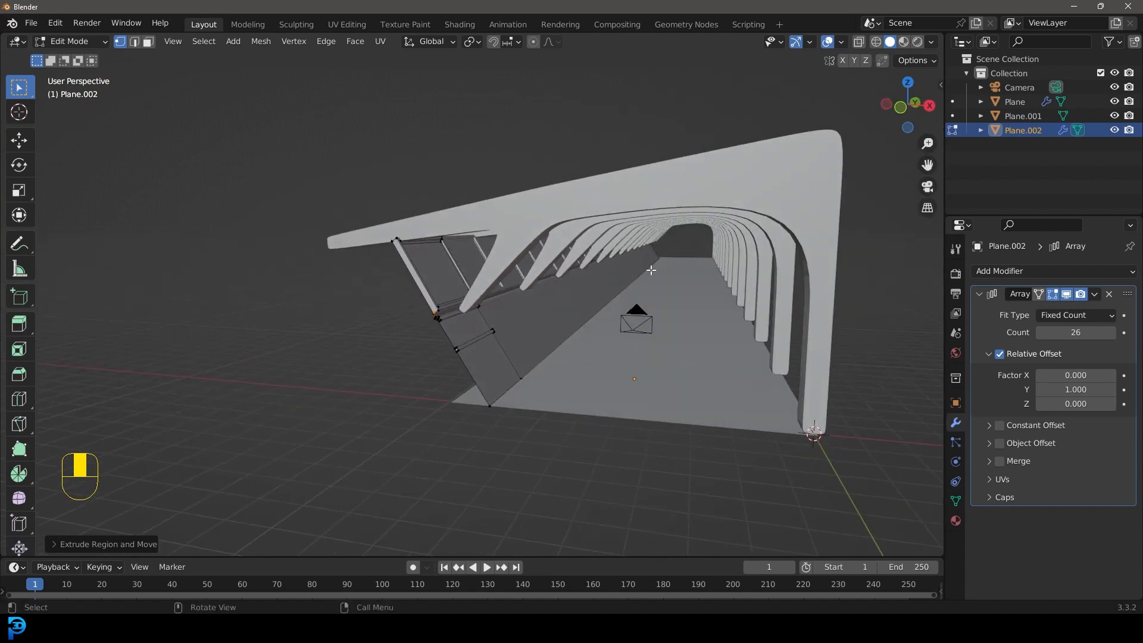
pyautogui.press('Tab')
pyautogui.click(708, 349)
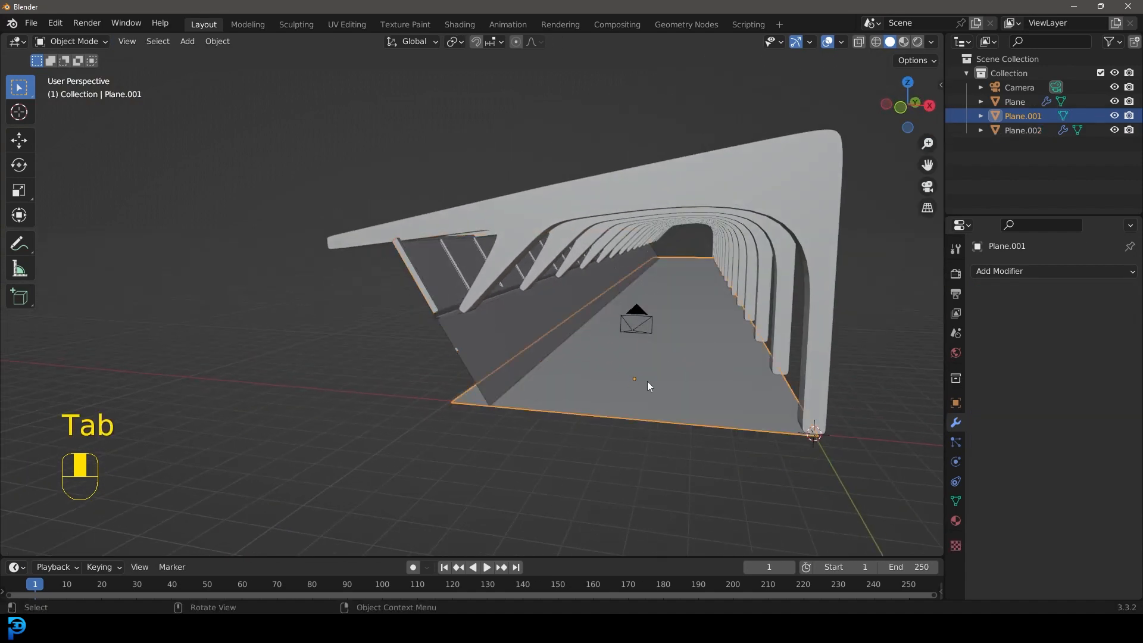
pyautogui.moveTo(641, 382); pyautogui.dragTo(659, 364, button='middle')
pyautogui.hotkey('shift', 'd')
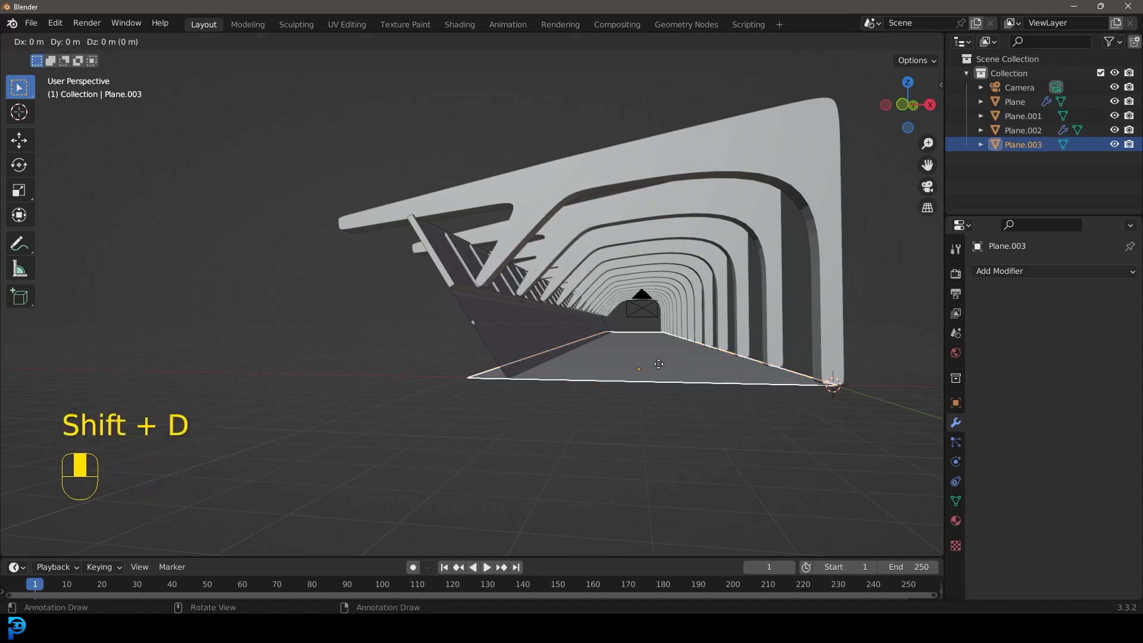
pyautogui.click(656, 155)
# Step: In front wireframe view, move the roof plane's outer vertices down and outward to the ribs' thin outer tips
pyautogui.moveTo(656, 155); pyautogui.dragTo(657, 195, button='middle')
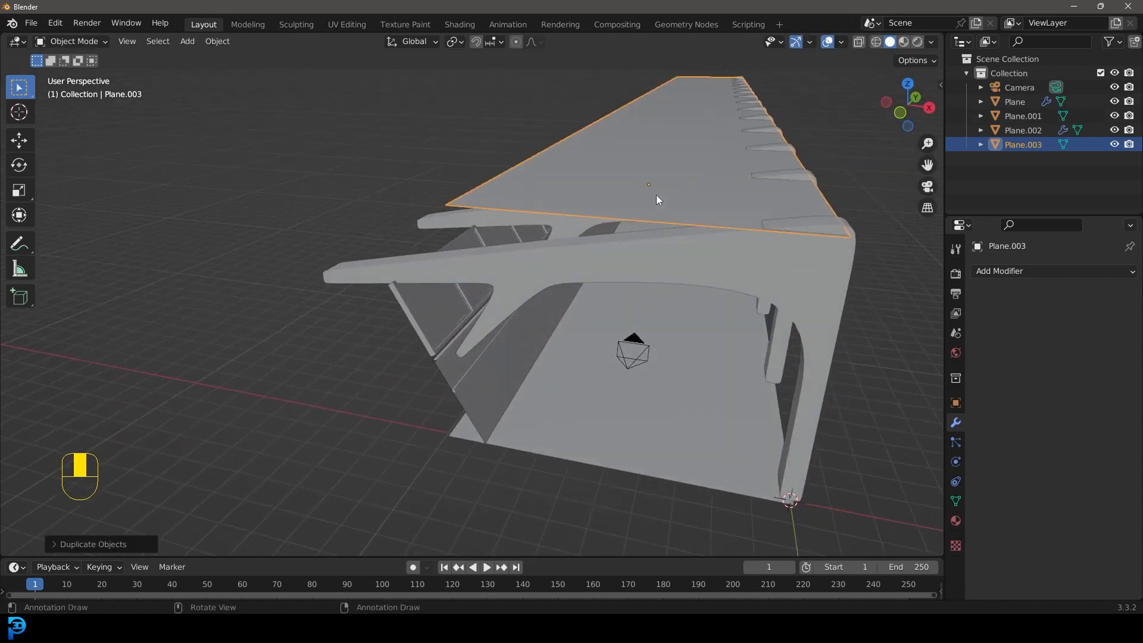
pyautogui.press('KP_1')
pyautogui.press('Tab')
pyautogui.press('z')
pyautogui.moveTo(415, 114); pyautogui.dragTo(541, 189)
pyautogui.scroll(3, 536, 245)
pyautogui.press('g')
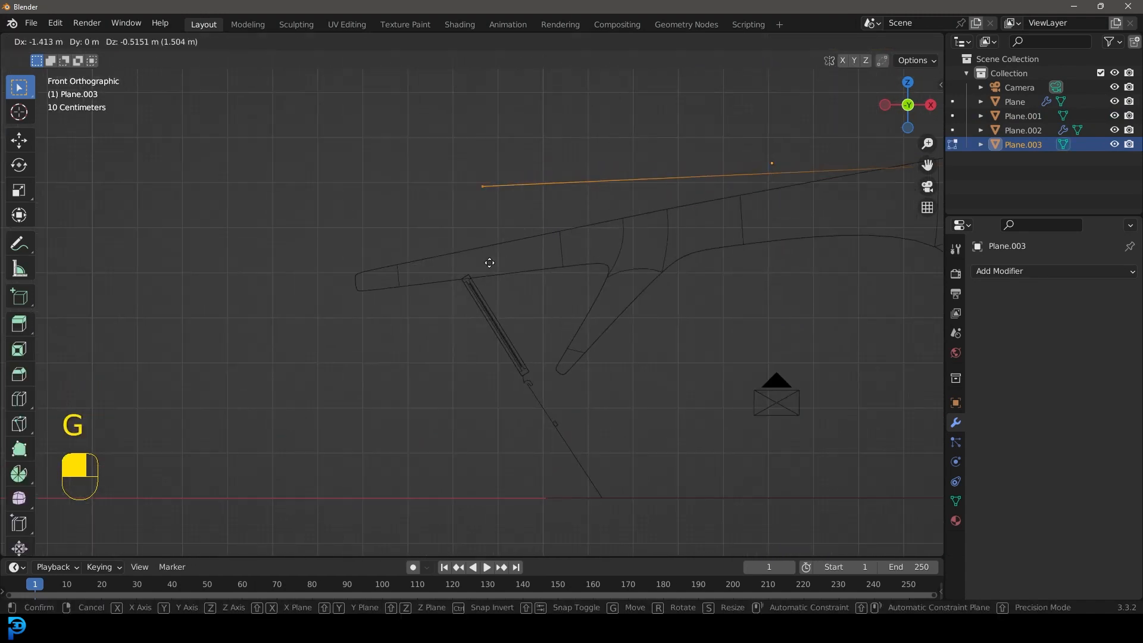
pyautogui.click(369, 350)
pyautogui.keyDown('shift'); pyautogui.moveTo(354, 328); pyautogui.dragTo(466, 306, button='middle'); pyautogui.keyUp('shift')
# Step: Extrude the roof's outer edge four times in short segments to form an eave profile, then return to solid object view
pyautogui.scroll(3, 471, 245)
pyautogui.keyDown('shift'); pyautogui.moveTo(470, 238); pyautogui.dragTo(493, 292, button='middle'); pyautogui.keyUp('shift')
pyautogui.scroll(2, 524, 320)
pyautogui.press('e')
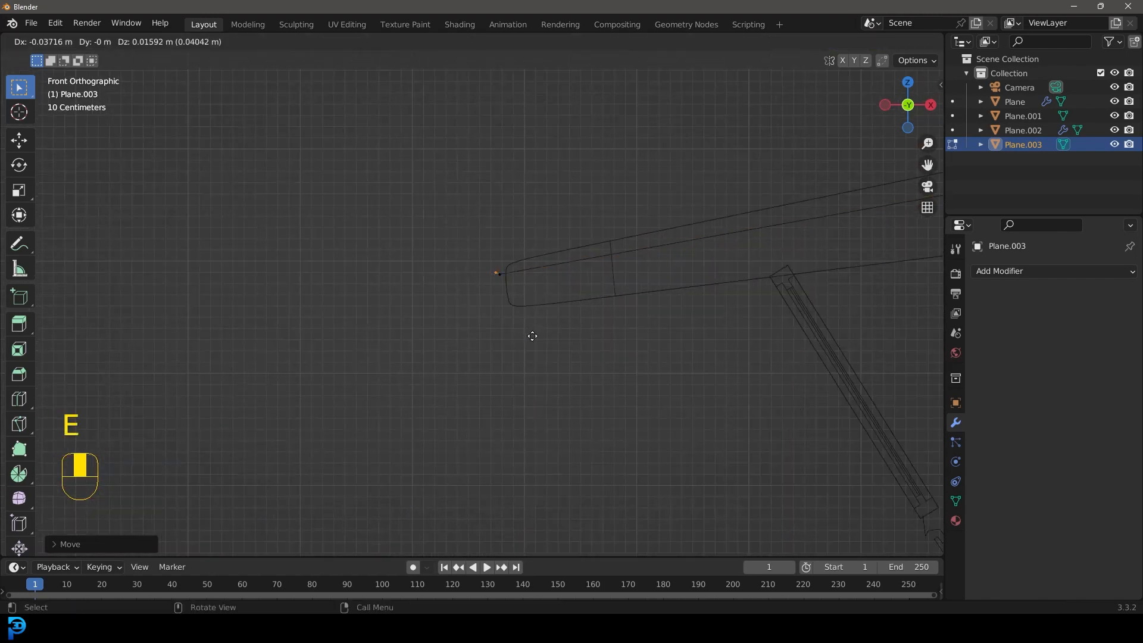
pyautogui.click(536, 347)
pyautogui.press('e')
pyautogui.click(525, 344)
pyautogui.scroll(2, 572, 324)
pyautogui.press('e')
pyautogui.click(616, 262)
pyautogui.press('e')
pyautogui.click(709, 240)
pyautogui.press('Tab')
pyautogui.press('z')
pyautogui.click(765, 243)
# Step: Extrude the floor's long edge beside the ribs' uprights about 9 m along Z to form the straight wall, then leave mesh editing
pyautogui.scroll(-6, 694, 299)
pyautogui.moveTo(694, 298); pyautogui.dragTo(508, 331, button='middle')
pyautogui.click(500, 357)
pyautogui.press('Tab')
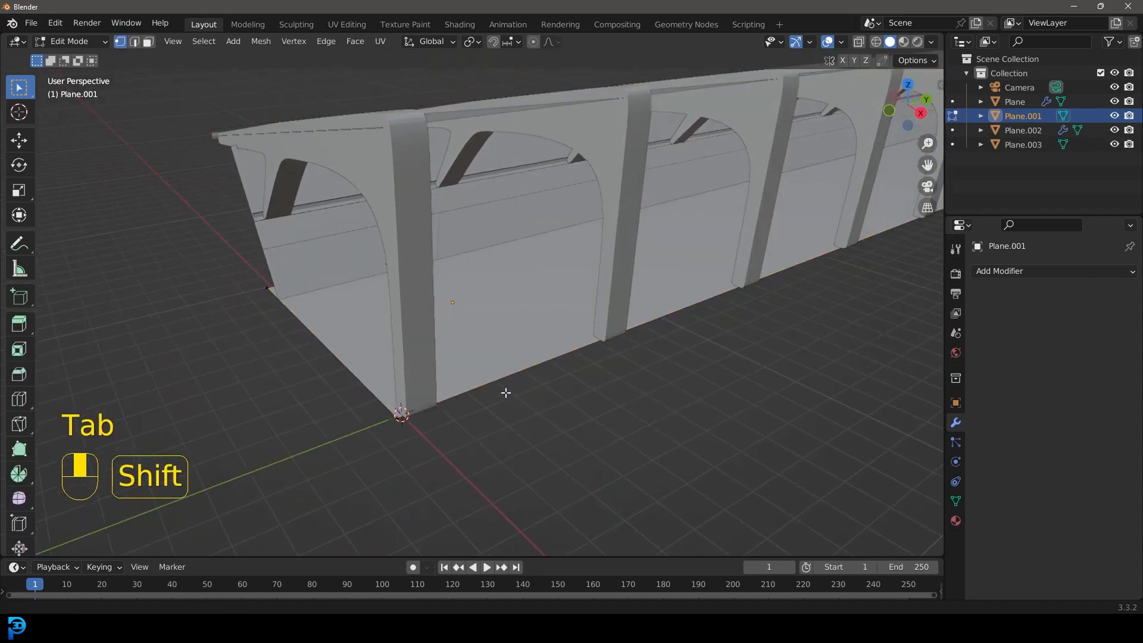
pyautogui.keyDown('shift'); pyautogui.moveTo(505, 390); pyautogui.dragTo(508, 363, button='middle'); pyautogui.keyUp('shift')
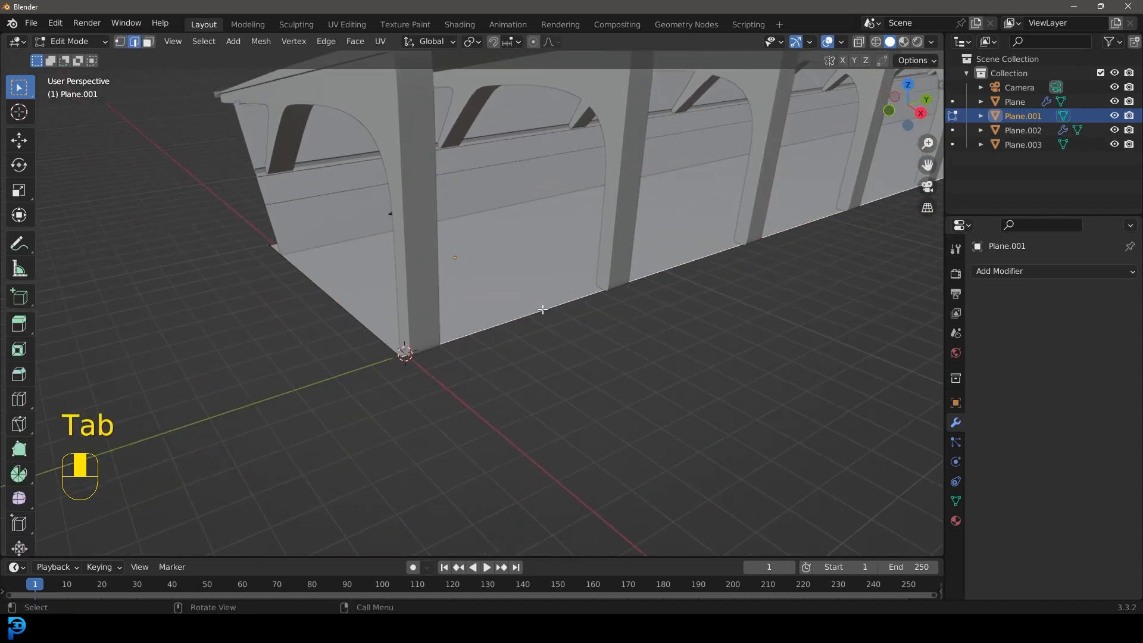
pyautogui.moveTo(543, 309); pyautogui.dragTo(597, 339, button='middle')
pyautogui.press('e')
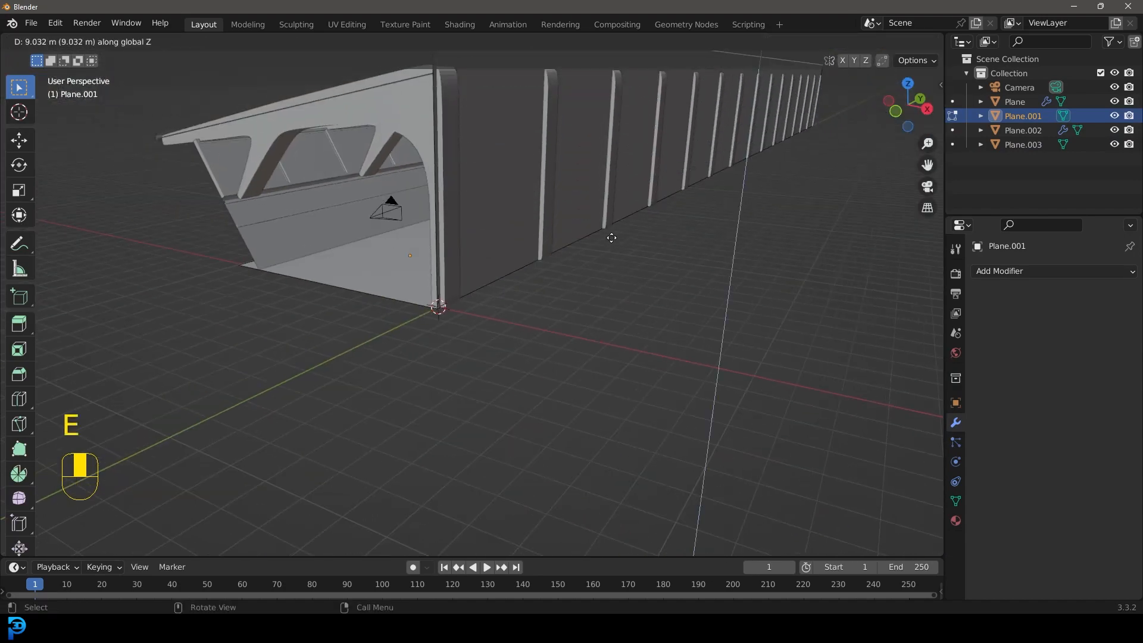
pyautogui.click(616, 257)
pyautogui.scroll(-5, 613, 256)
pyautogui.moveTo(605, 266); pyautogui.dragTo(707, 233, button='middle')
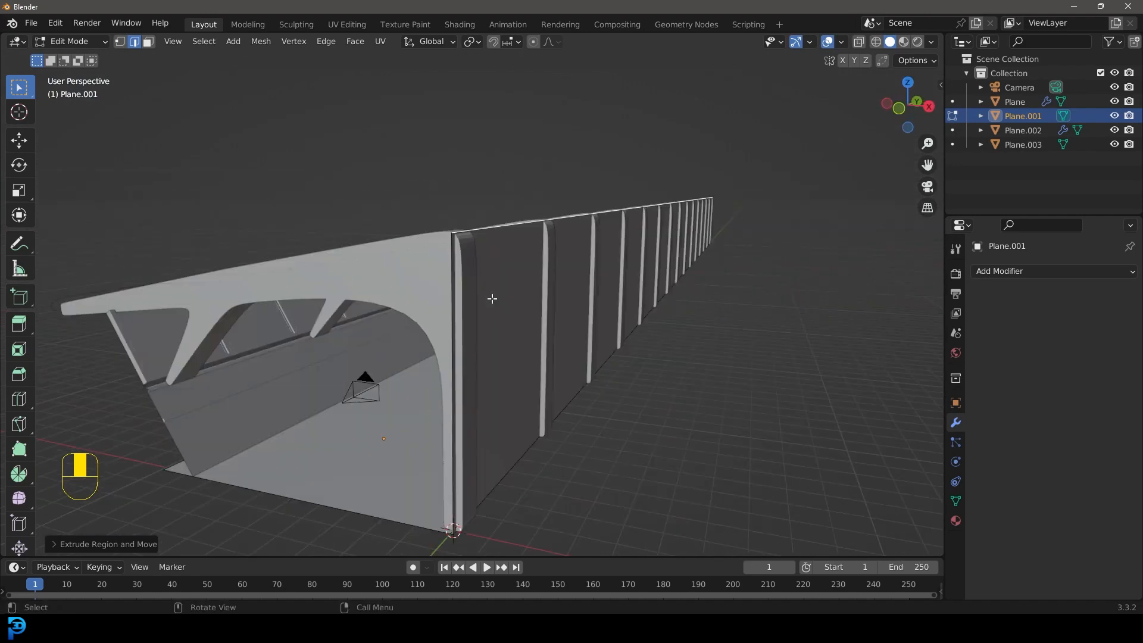
pyautogui.press('Tab')
# Step: Examine the walled hallway from outside and through the camera with nothing selected
pyautogui.scroll(-3, 502, 292)
pyautogui.moveTo(501, 292); pyautogui.dragTo(550, 277, button='middle')
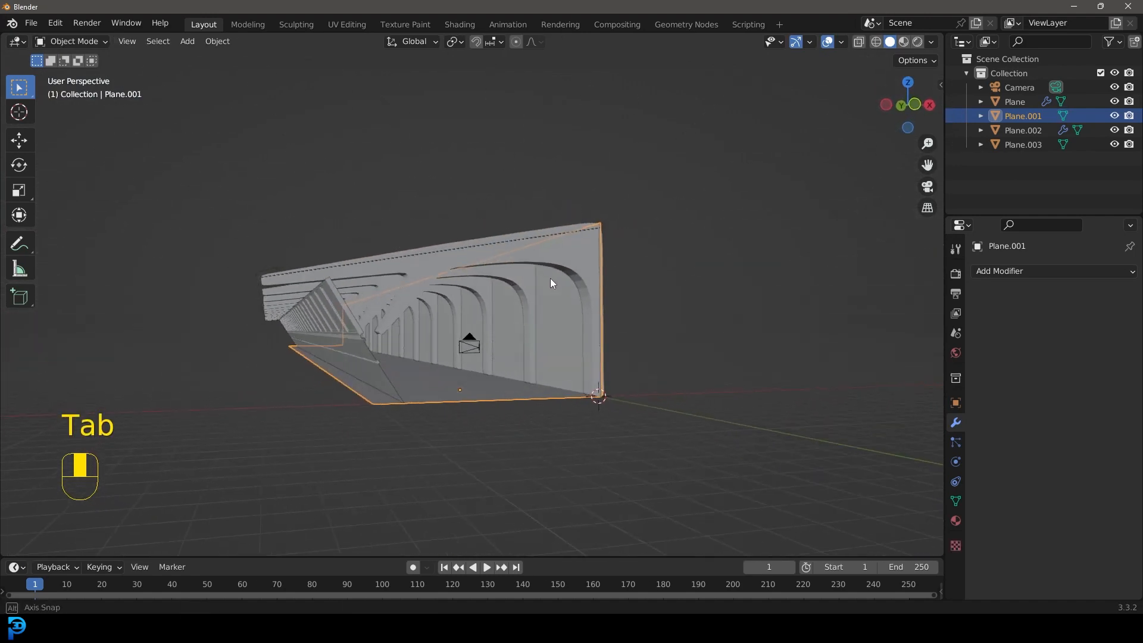
pyautogui.press('KP_0')
pyautogui.scroll(5, 545, 285)
pyautogui.keyDown('shift'); pyautogui.moveTo(593, 284); pyautogui.dragTo(606, 256, button='middle'); pyautogui.keyUp('shift')
pyautogui.scroll(3, 592, 298)
pyautogui.hotkey('alt', 'a')
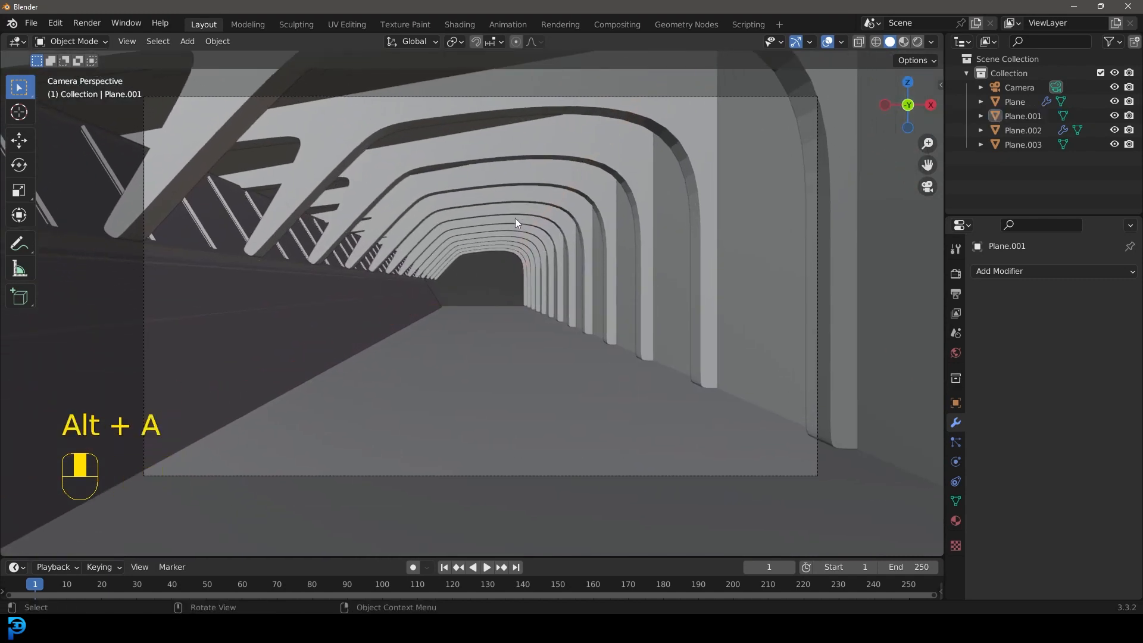
pyautogui.scroll(-5, 462, 260)
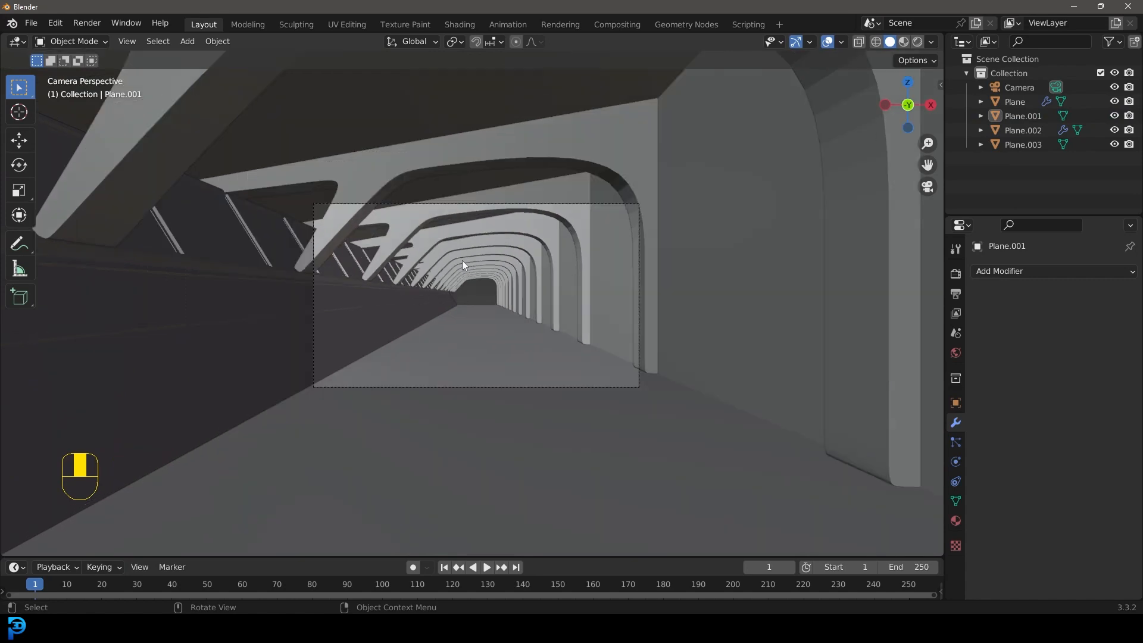
# Step: Add a plane mesh and, in top view, move it toward the hallway's far end
pyautogui.hotkey('shift', 'a')
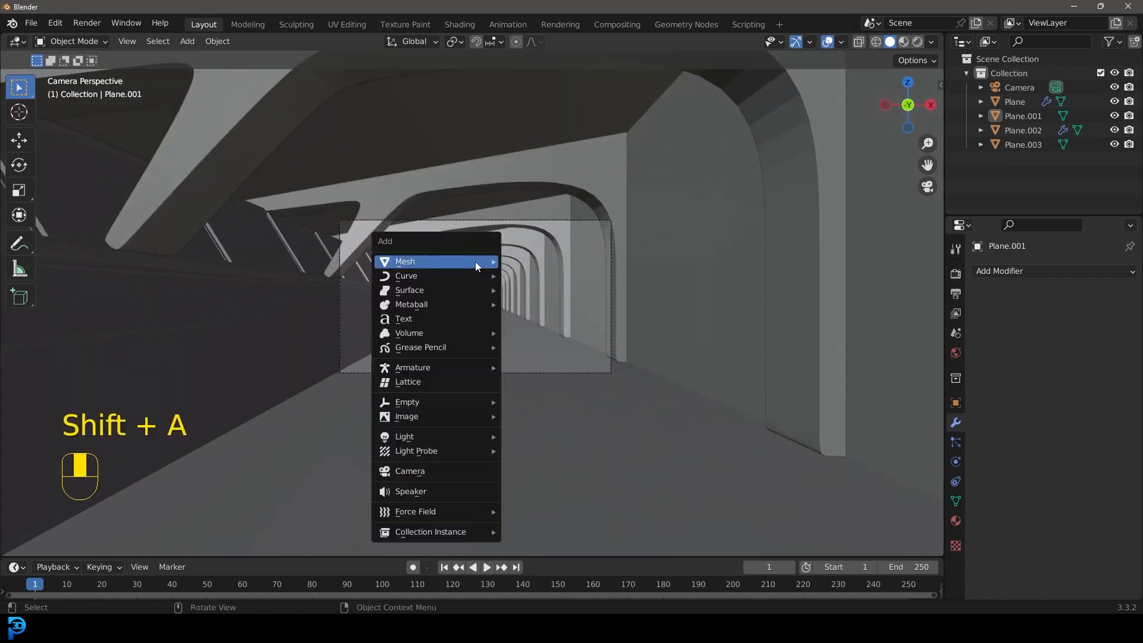
pyautogui.moveTo(475, 262)
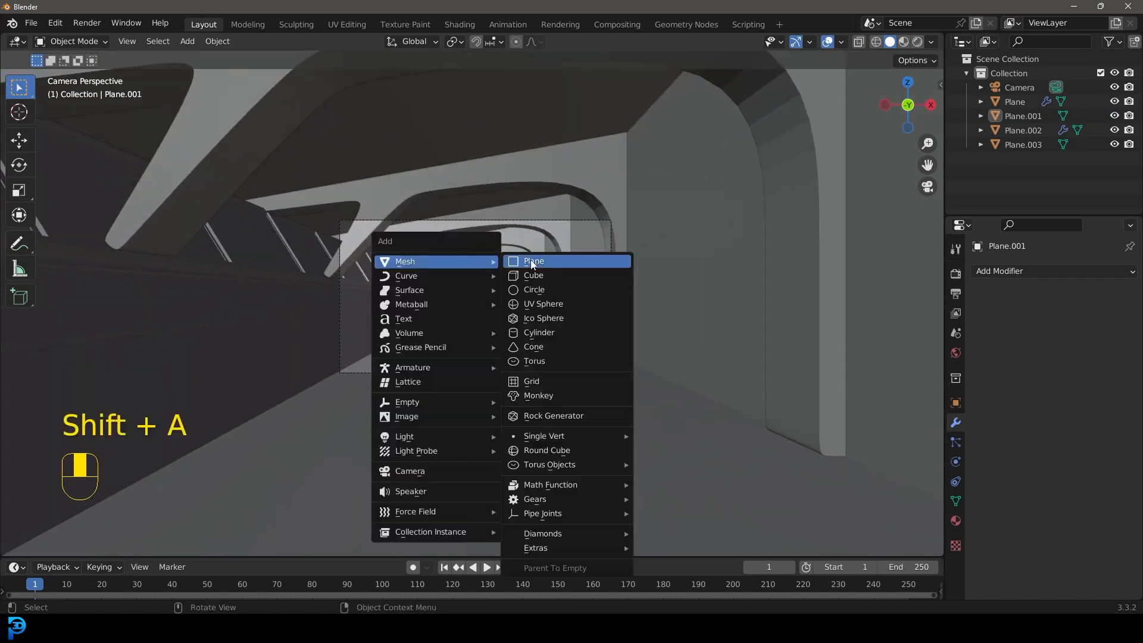
pyautogui.click(533, 259)
pyautogui.press('KP_Decimal')
pyautogui.scroll(-8, 549, 315)
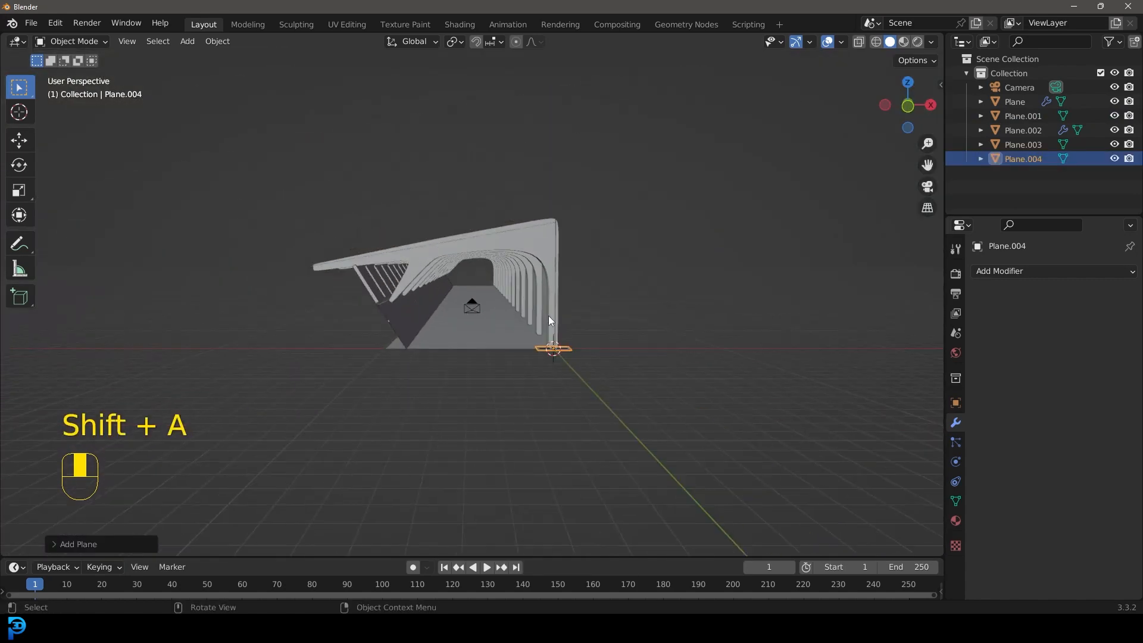
pyautogui.press('KP_7')
pyautogui.scroll(-1, 488, 364)
pyautogui.keyDown('shift'); pyautogui.moveTo(494, 298); pyautogui.dragTo(558, 500, button='middle'); pyautogui.keyUp('shift')
pyautogui.scroll(-3, 566, 500)
pyautogui.press('g')
pyautogui.click(576, 120)
# Step: Position the new plane just beyond the hallway's far end and rotate it 90° about X to stand upright
pyautogui.keyDown('shift'); pyautogui.moveTo(569, 160); pyautogui.dragTo(597, 361, button='middle'); pyautogui.keyUp('shift')
pyautogui.scroll(5, 631, 327)
pyautogui.keyDown('shift'); pyautogui.moveTo(664, 297); pyautogui.dragTo(586, 370, button='middle'); pyautogui.keyUp('shift')
pyautogui.scroll(1, 612, 372)
pyautogui.press('g')
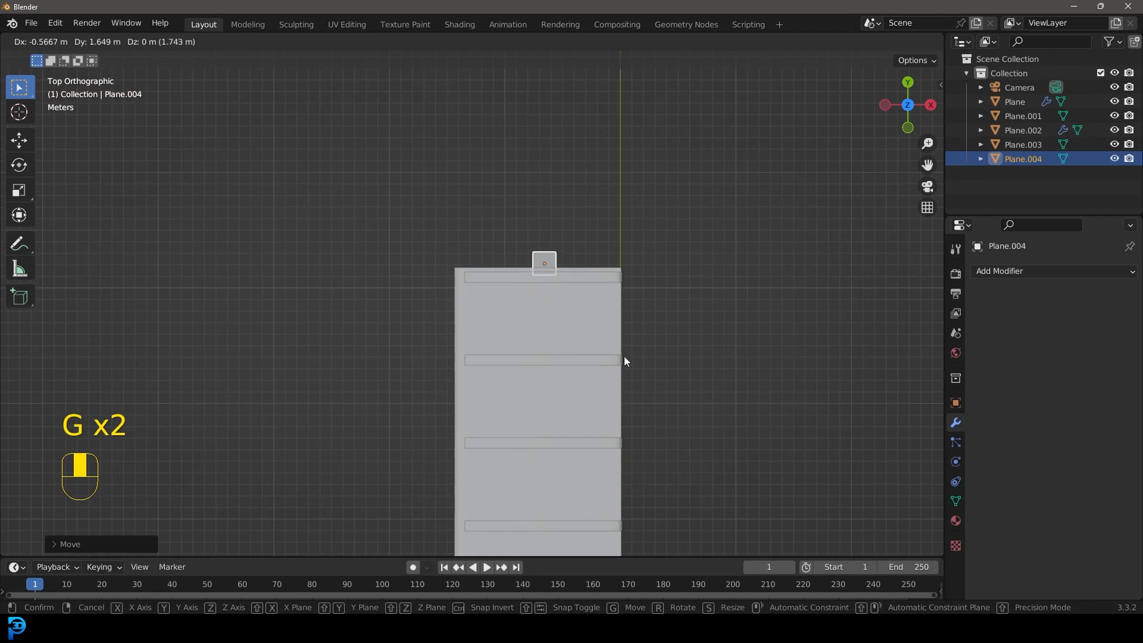
pyautogui.press('r')
pyautogui.press('x')
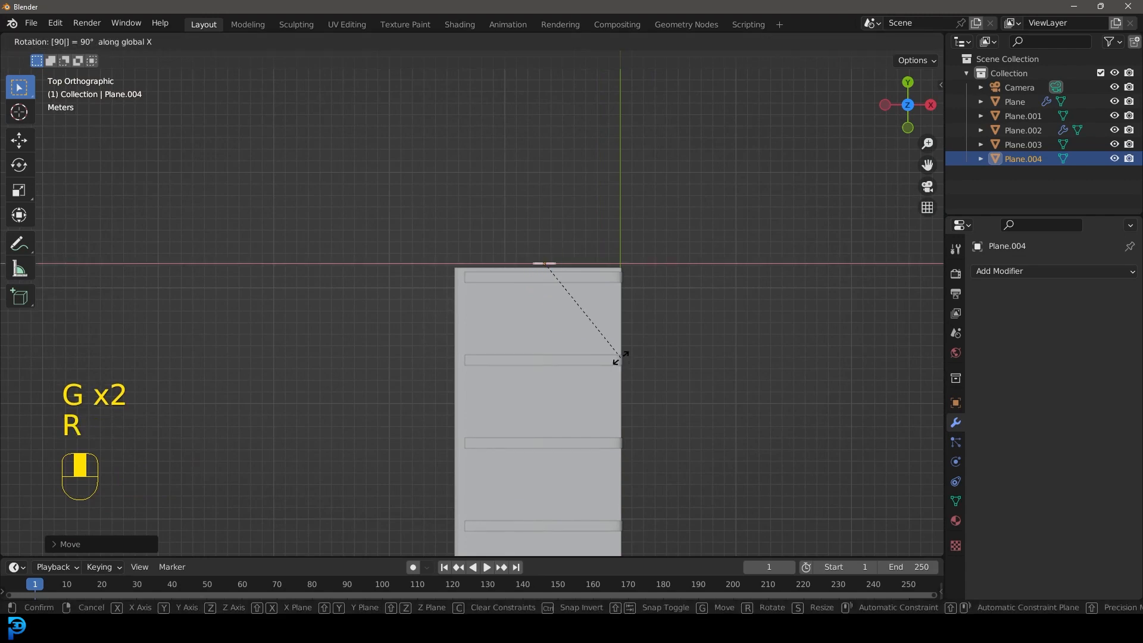
pyautogui.click(621, 357)
# Step: In camera view, enlarge the upright plane about fourfold, center it over the end opening, widen it along X, and deselect everything
pyautogui.press('KP_0')
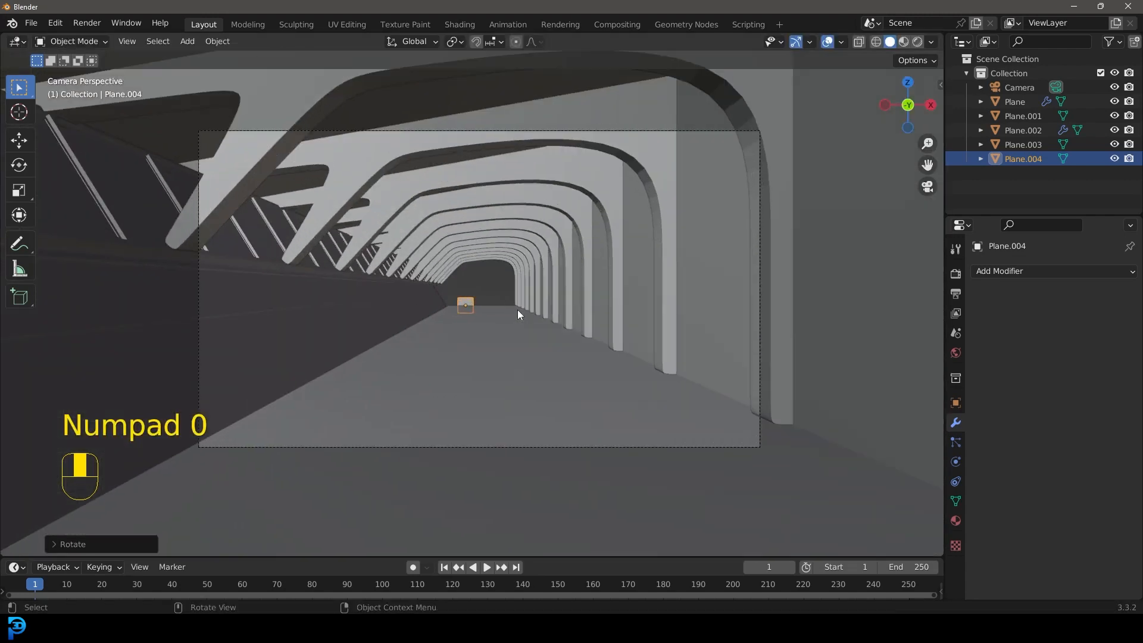
pyautogui.scroll(5, 494, 314)
pyautogui.press('s')
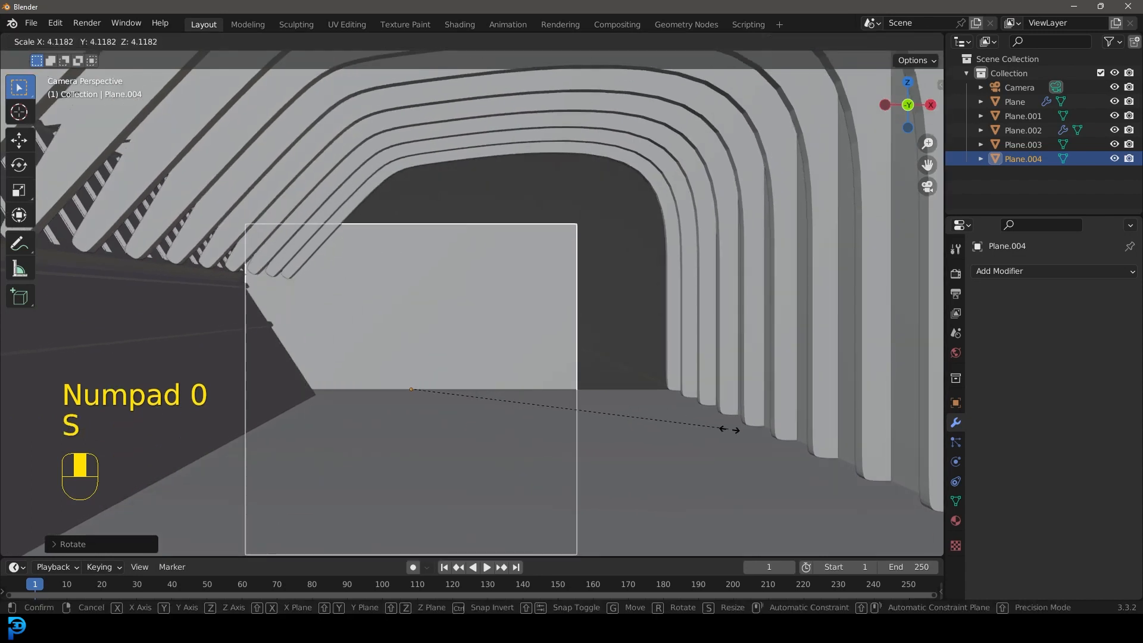
pyautogui.click(731, 431)
pyautogui.press('g')
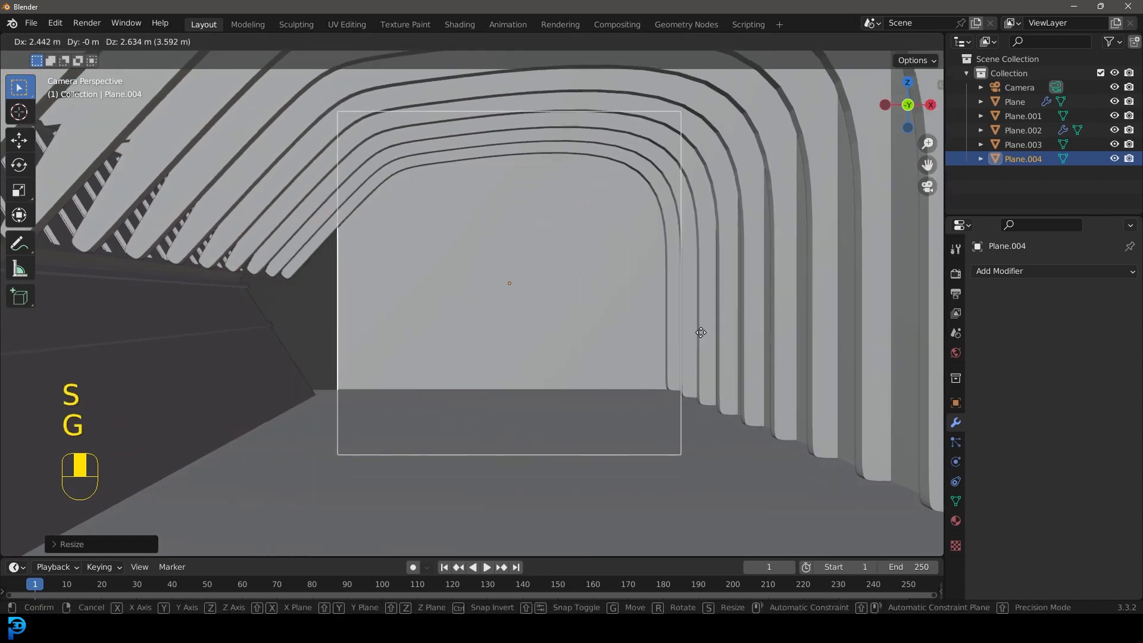
pyautogui.click(701, 329)
pyautogui.press('s')
pyautogui.press('x')
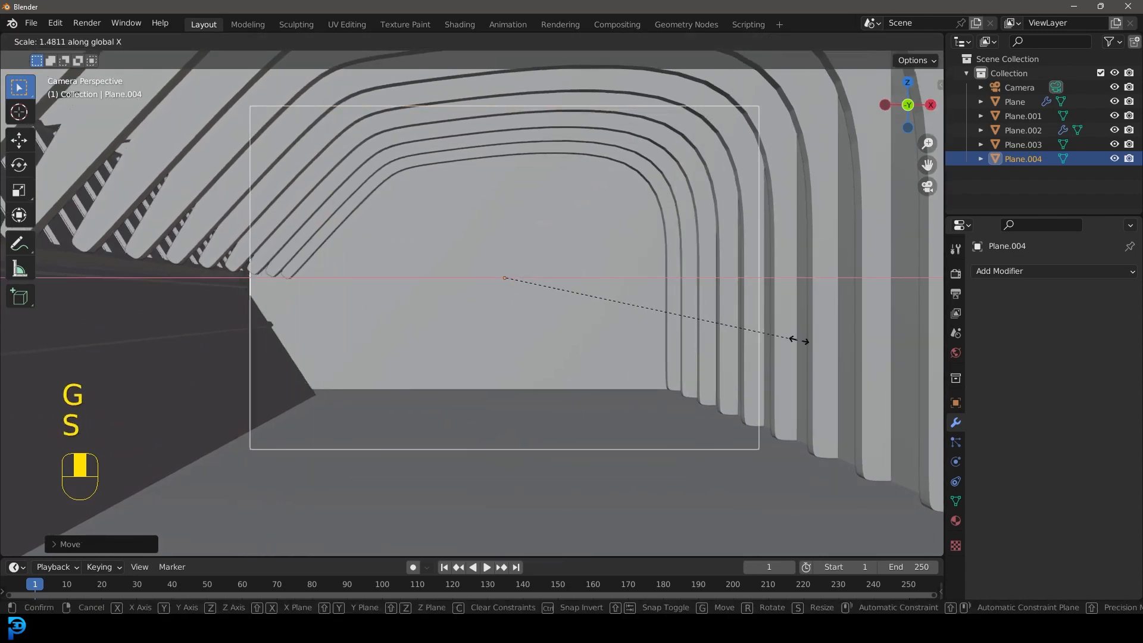
pyautogui.click(836, 351)
pyautogui.hotkey('alt', 'a')
# Step: Select the end plane and move it along Y against the far end of the hallway
pyautogui.moveTo(707, 310); pyautogui.dragTo(424, 246, button='middle')
pyautogui.press('KP_7')
pyautogui.click(451, 317)
pyautogui.moveTo(452, 316); pyautogui.dragTo(471, 393, button='middle')
pyautogui.press('g')
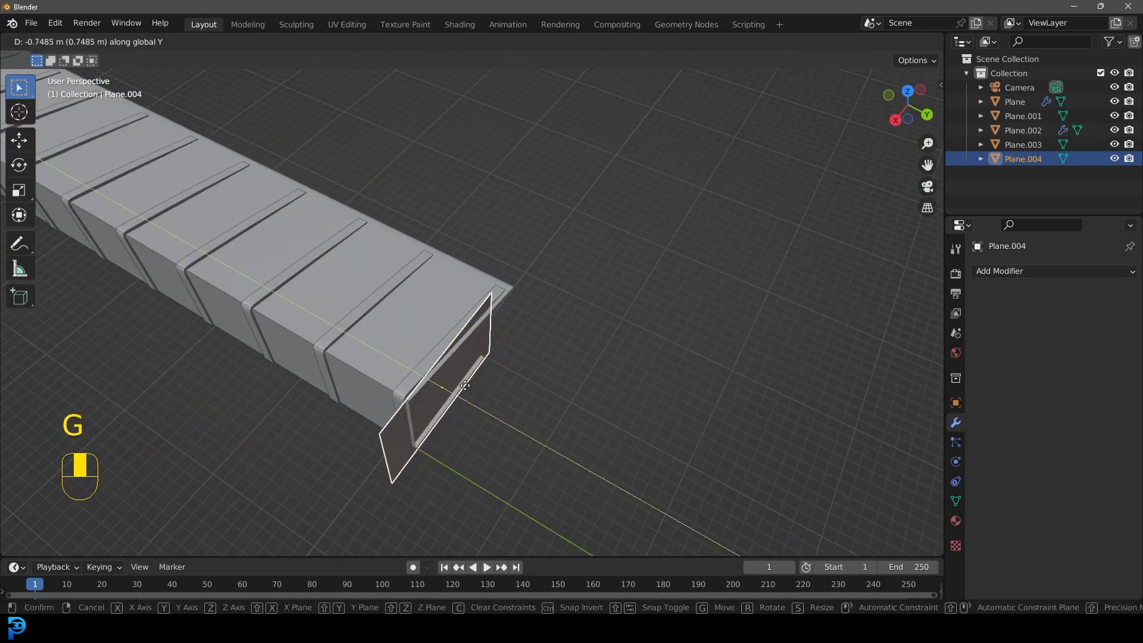
pyautogui.click(469, 406)
# Step: Duplicate the end plane and move the copy along Y toward the hallway's near end
pyautogui.moveTo(469, 406); pyautogui.dragTo(554, 353, button='middle')
pyautogui.hotkey('shift', 'd')
pyautogui.press('y')
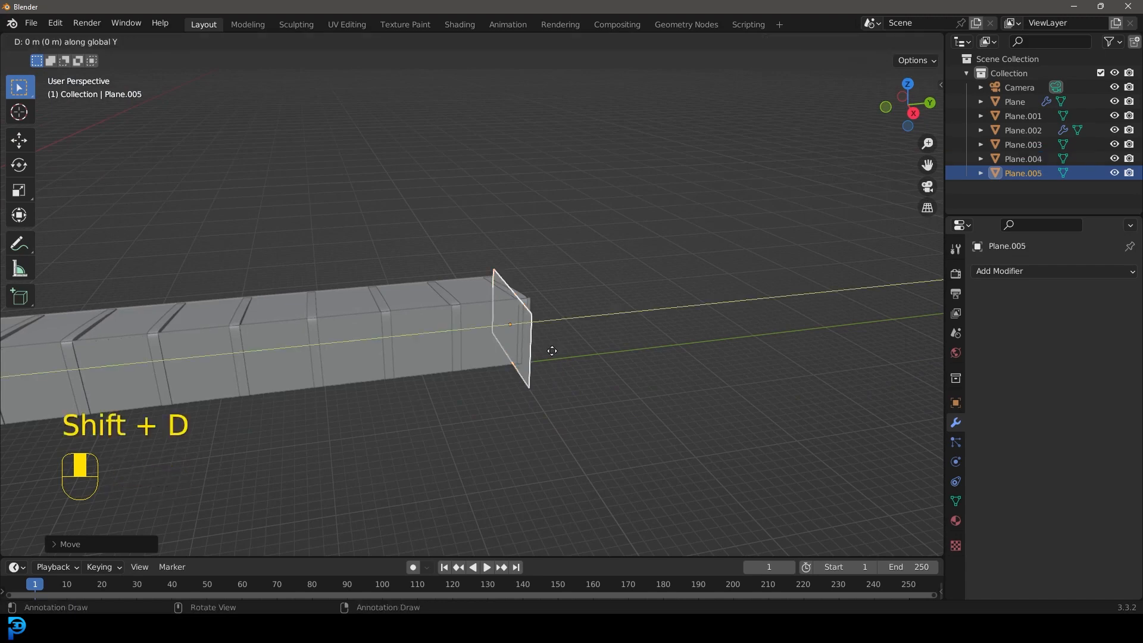
pyautogui.click(149, 363)
pyautogui.keyDown('shift'); pyautogui.moveTo(149, 363); pyautogui.dragTo(712, 266, button='middle'); pyautogui.keyUp('shift')
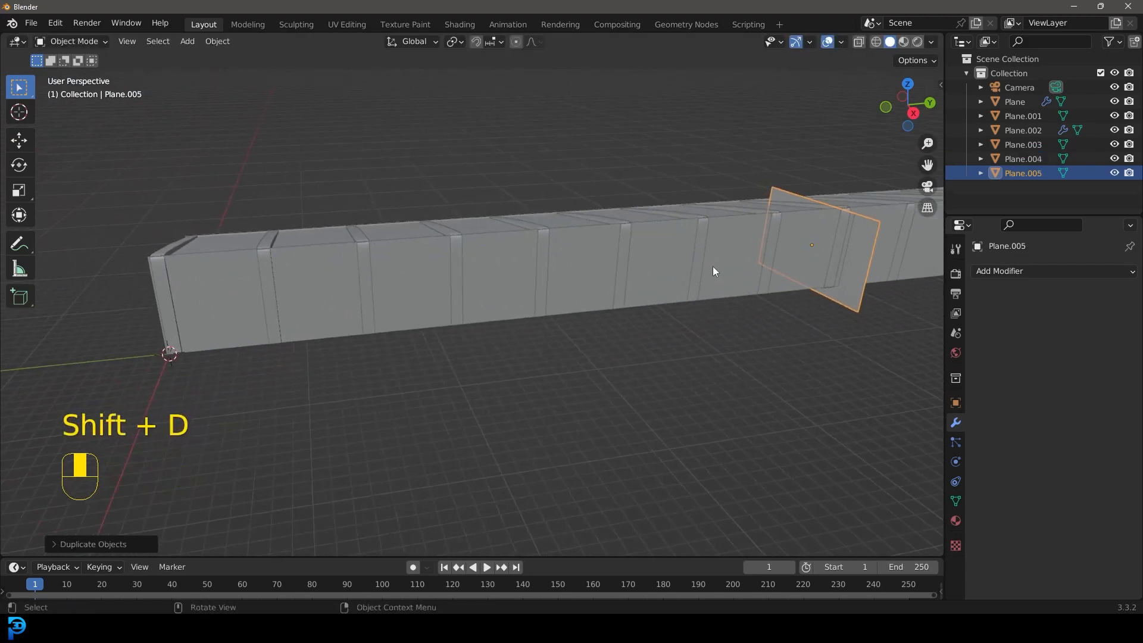
pyautogui.press('h')
pyautogui.hotkey('ctrl', 'z')
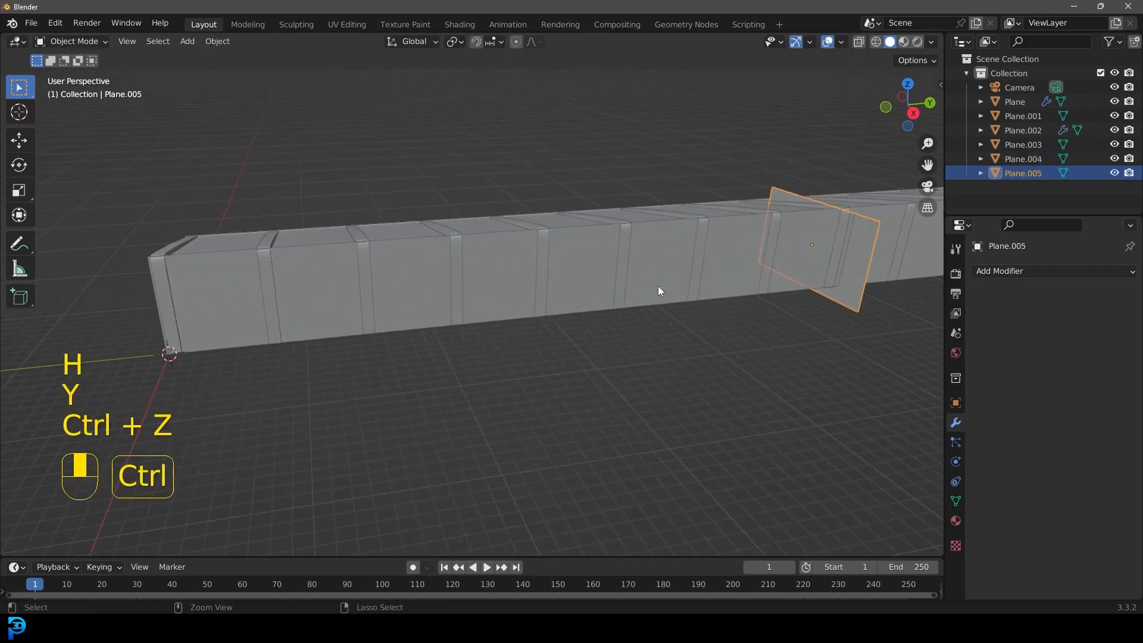
# Step: Move the copied plane about 59 m along negative Y to close the hallway's near end
pyautogui.press('g')
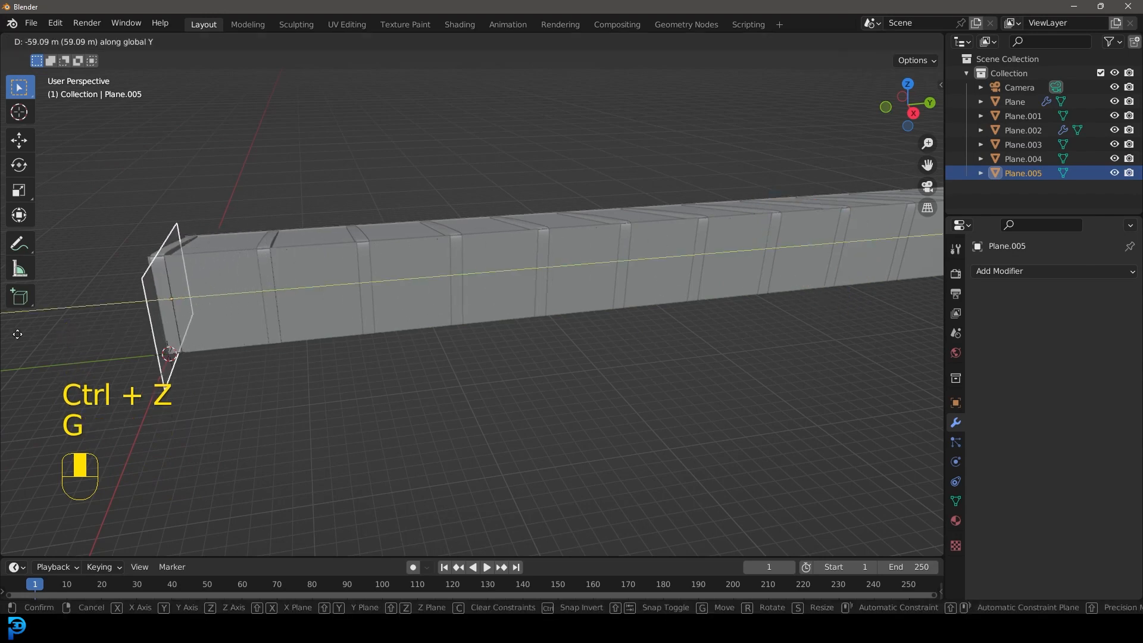
pyautogui.click(23, 333)
pyautogui.moveTo(35, 317); pyautogui.dragTo(212, 234, button='middle')
pyautogui.scroll(3, 212, 233)
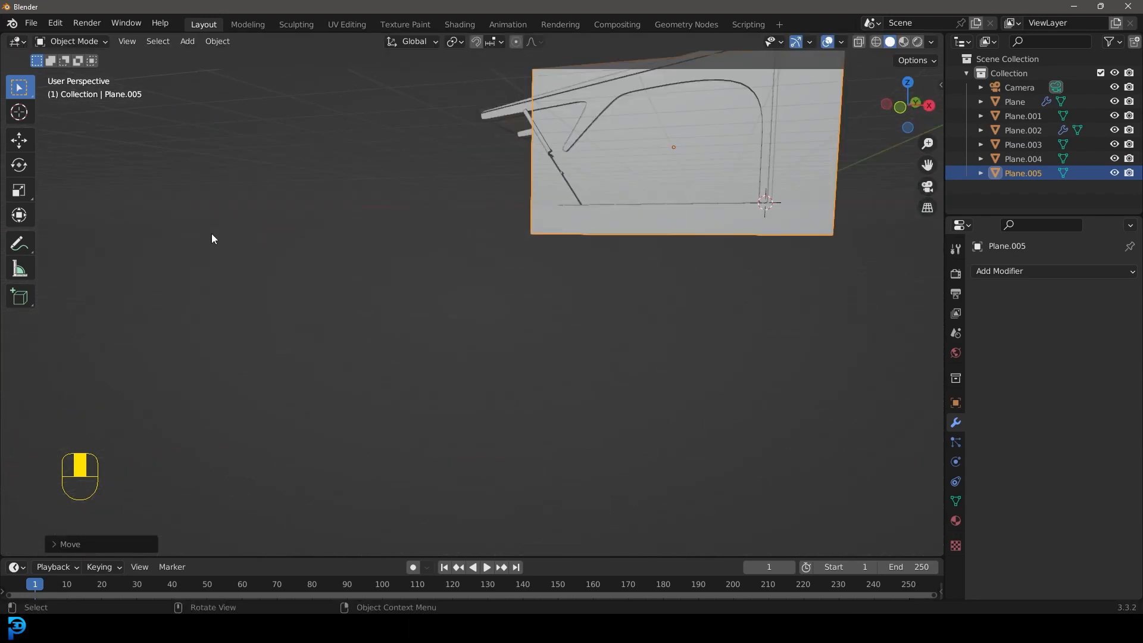
pyautogui.keyDown('shift'); pyautogui.moveTo(524, 246); pyautogui.dragTo(459, 271, button='middle'); pyautogui.keyUp('shift')
# Step: Examine the gap between the ribs' lower brace tips and the sloped wall through the camera view
pyautogui.press('KP_0')
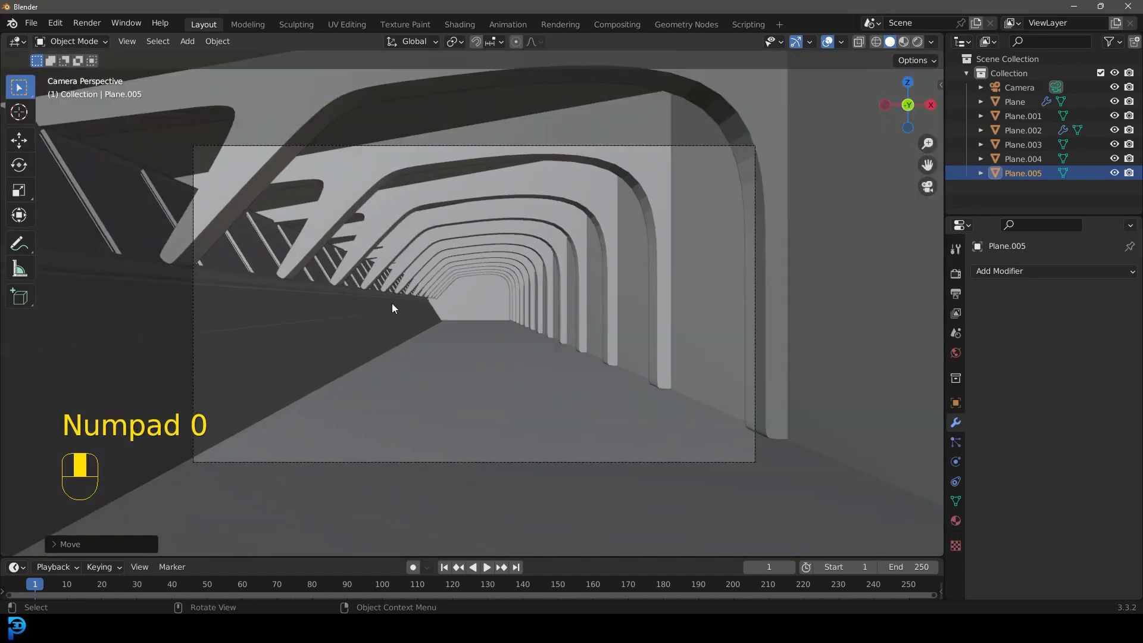
pyautogui.moveTo(392, 308); pyautogui.dragTo(498, 310, button='middle')
pyautogui.scroll(3, 496, 305)
pyautogui.moveTo(333, 341); pyautogui.dragTo(745, 312, button='middle')
pyautogui.press('KP_0')
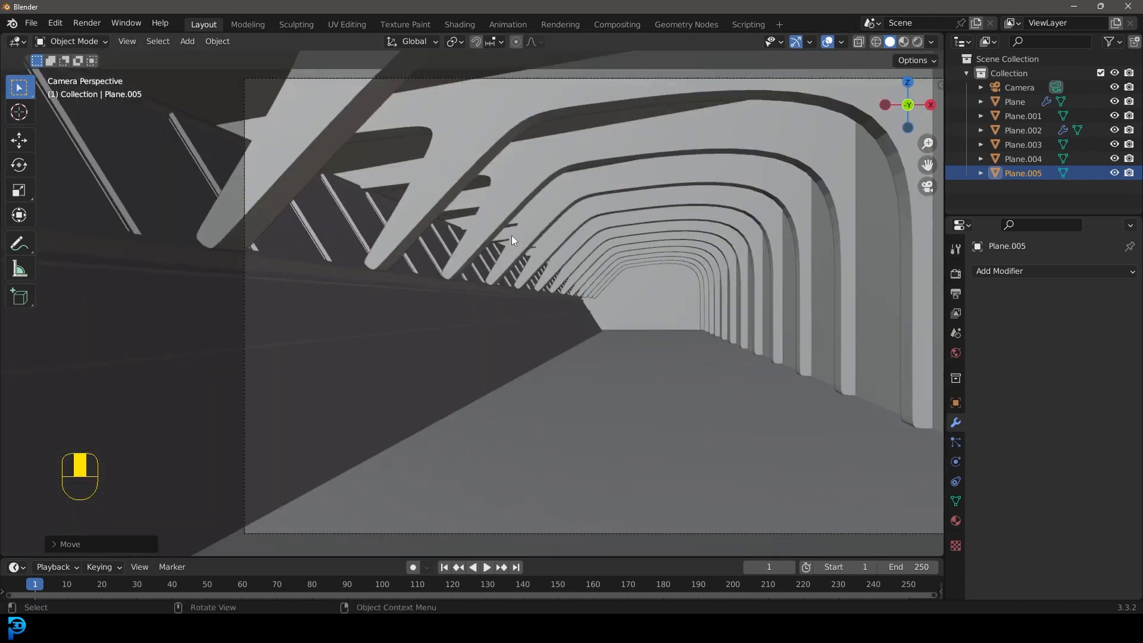
pyautogui.scroll(3, 437, 166)
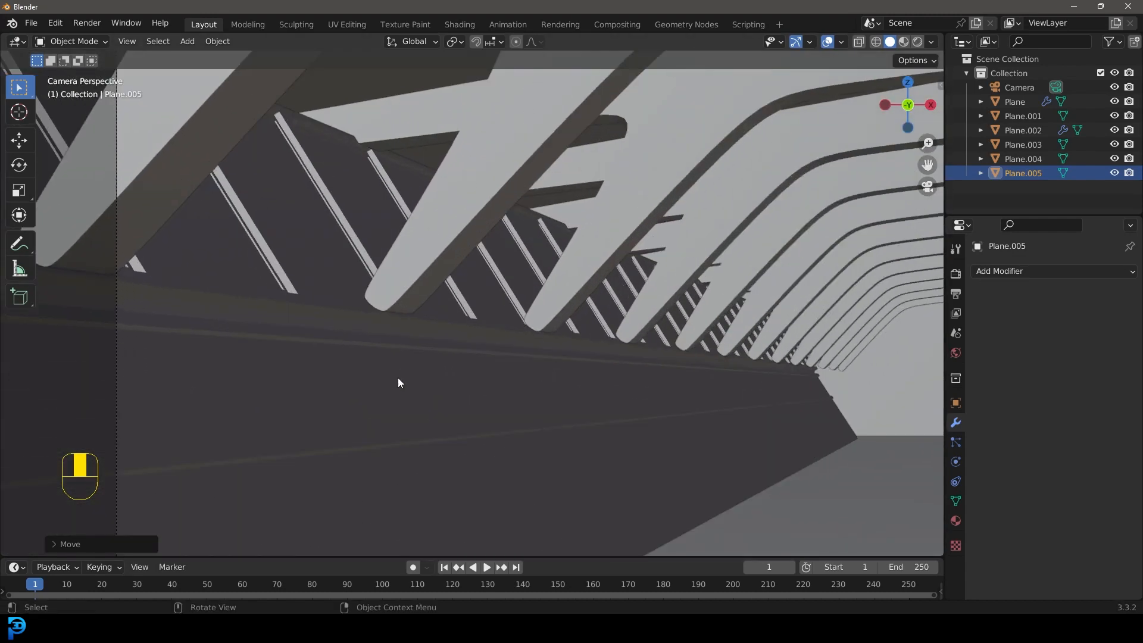
pyautogui.scroll(-5, 441, 353)
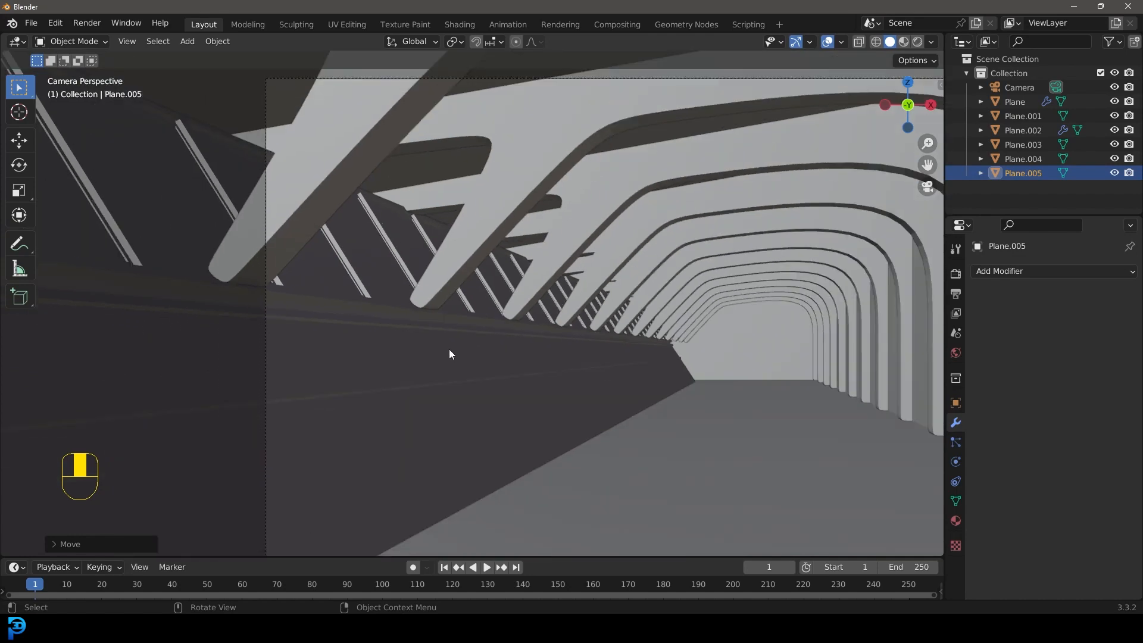
pyautogui.moveTo(459, 327); pyautogui.dragTo(468, 323, button='middle')
# Step: Switch to front view and hide both end planes to expose the rib profile
pyautogui.press('KP_1')
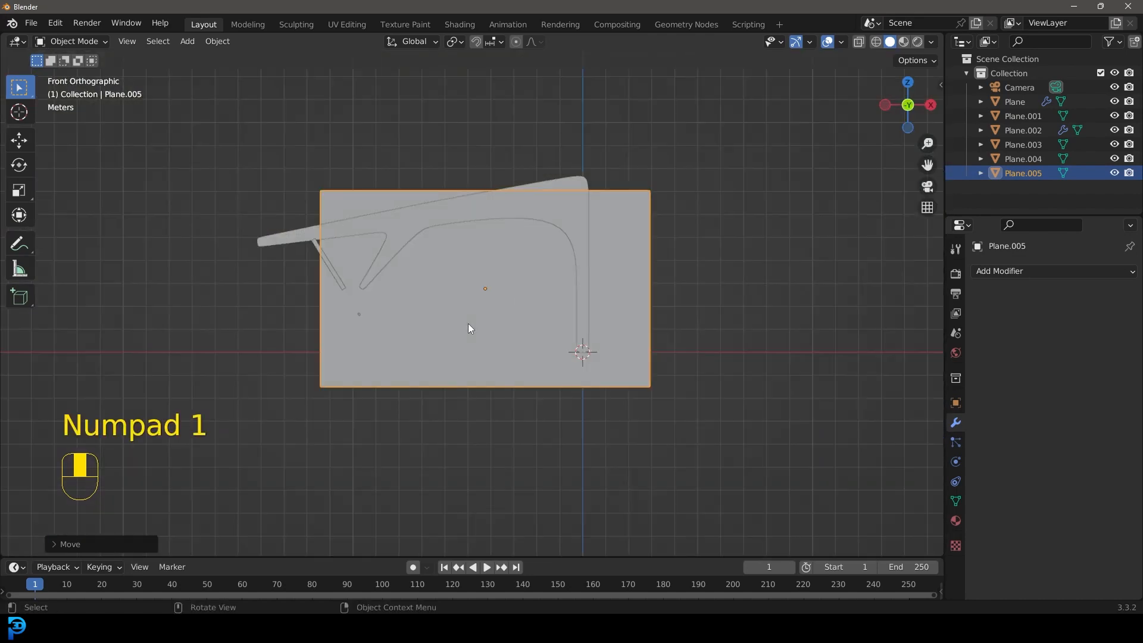
pyautogui.scroll(2, 468, 323)
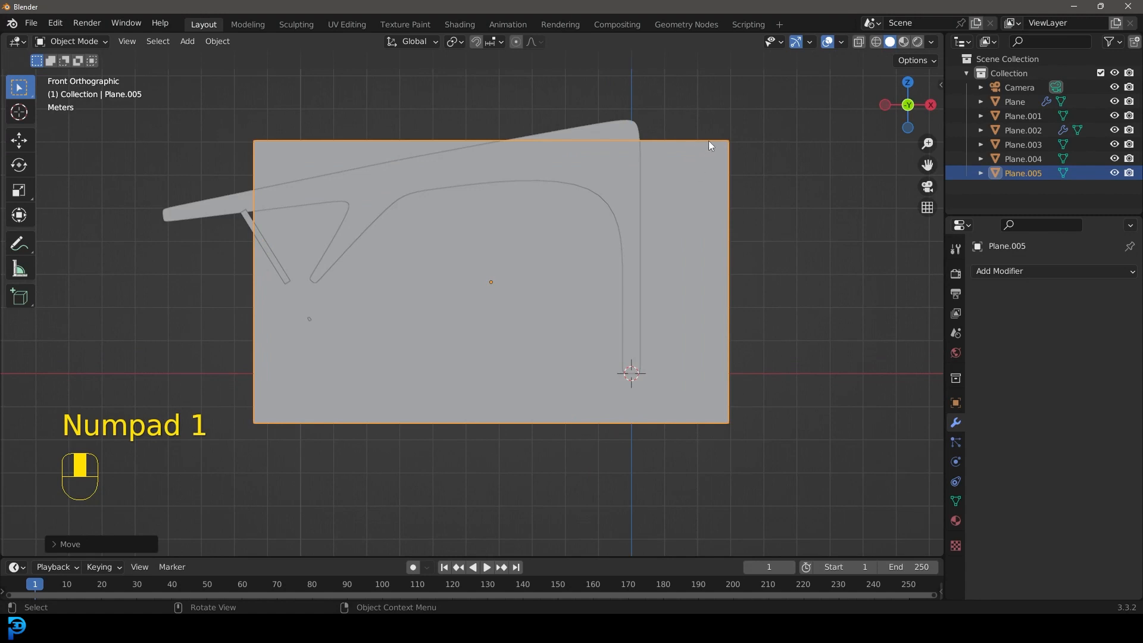
pyautogui.press('h')
pyautogui.click(708, 165)
pyautogui.press('h')
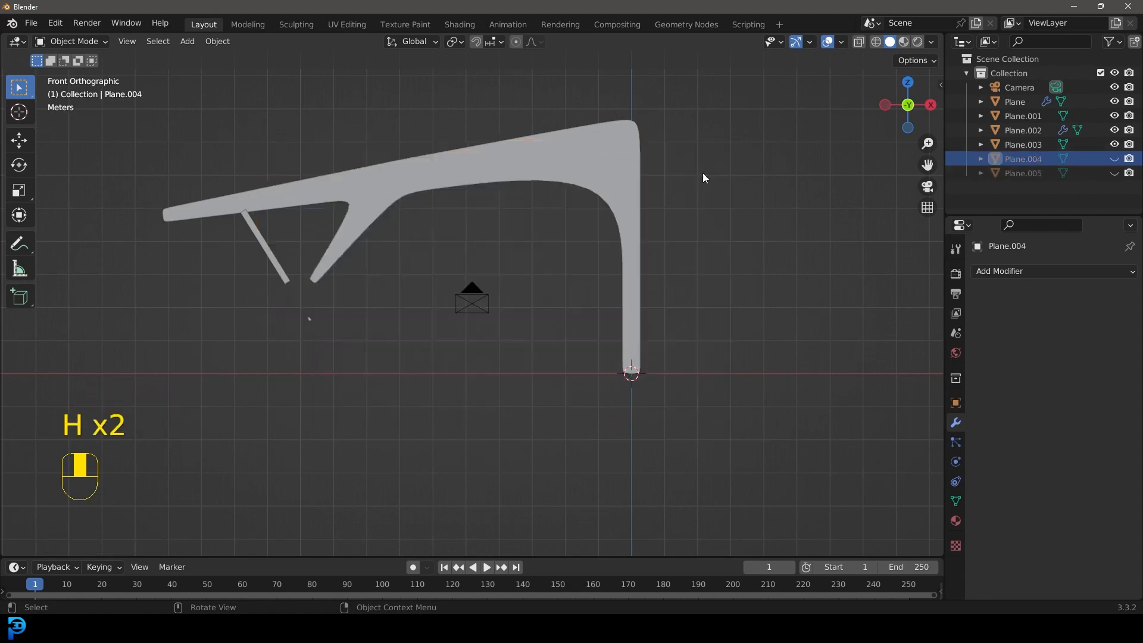
# Step: In wireframe mesh editing, move the rib's lower brace tip vertices about 0.42 m downward and slightly outward, then return to object mode
pyautogui.scroll(3, 331, 256)
pyautogui.click(441, 225)
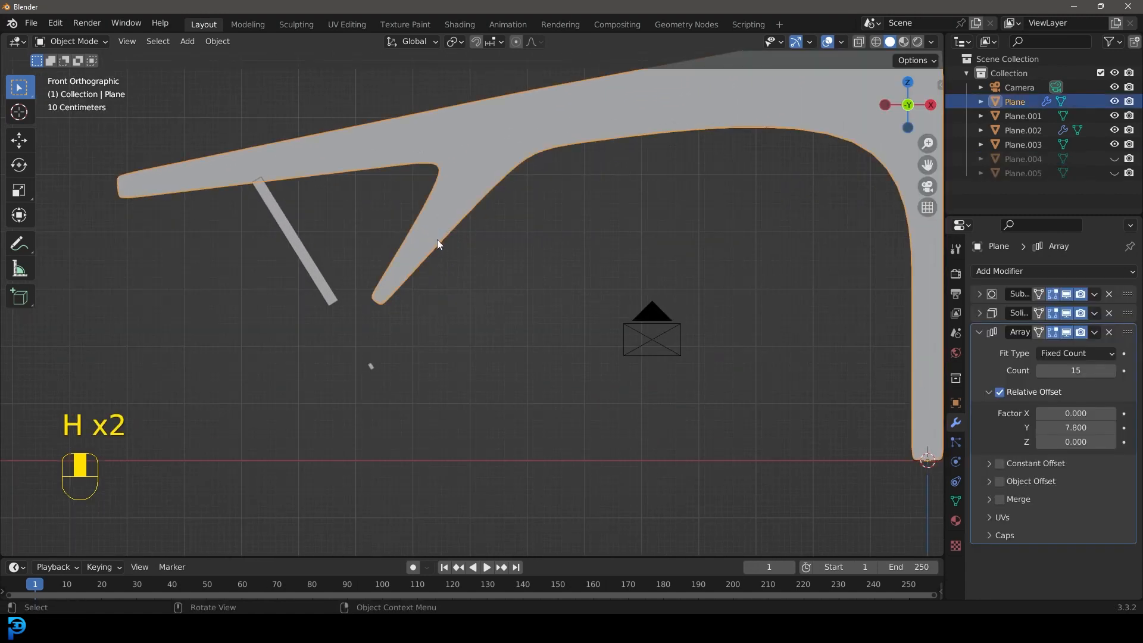
pyautogui.scroll(2, 437, 236)
pyautogui.scroll(-5, 456, 177)
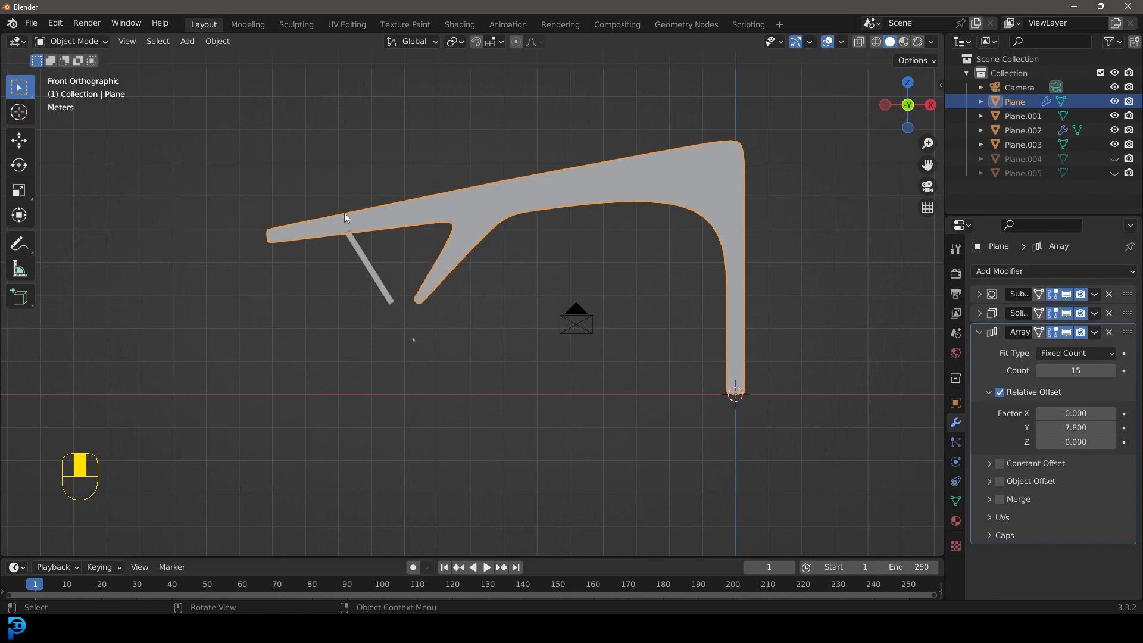
pyautogui.press('Tab')
pyautogui.press('z')
pyautogui.scroll(2, 378, 223)
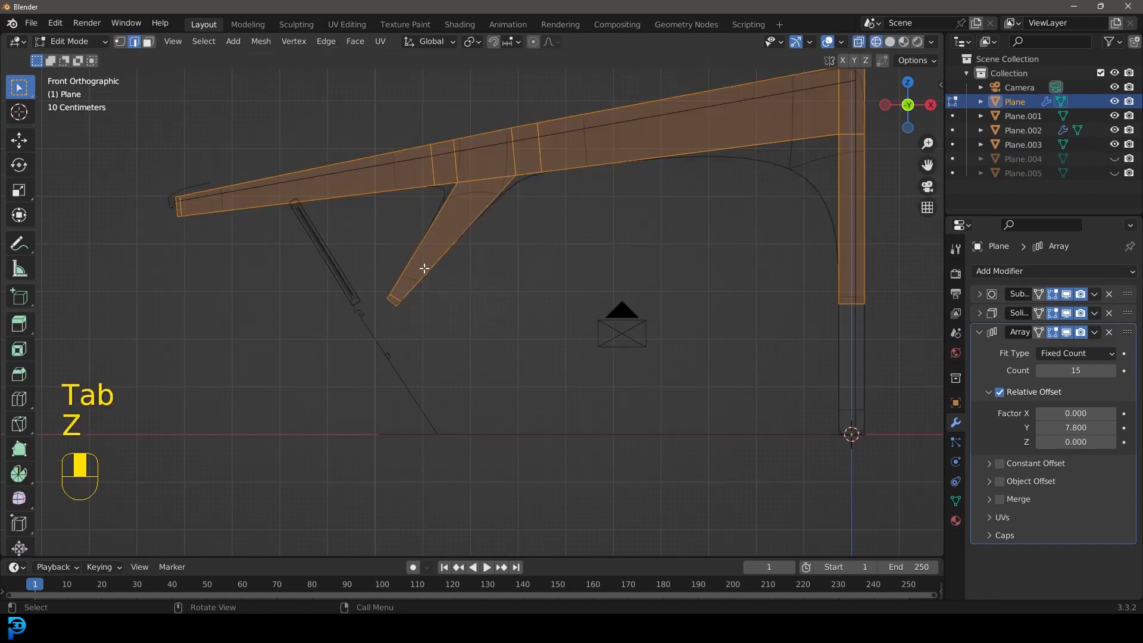
pyautogui.scroll(3, 440, 328)
pyautogui.moveTo(429, 335); pyautogui.dragTo(273, 234)
pyautogui.keyDown('shift'); pyautogui.moveTo(330, 312); pyautogui.dragTo(374, 302, button='middle'); pyautogui.keyUp('shift')
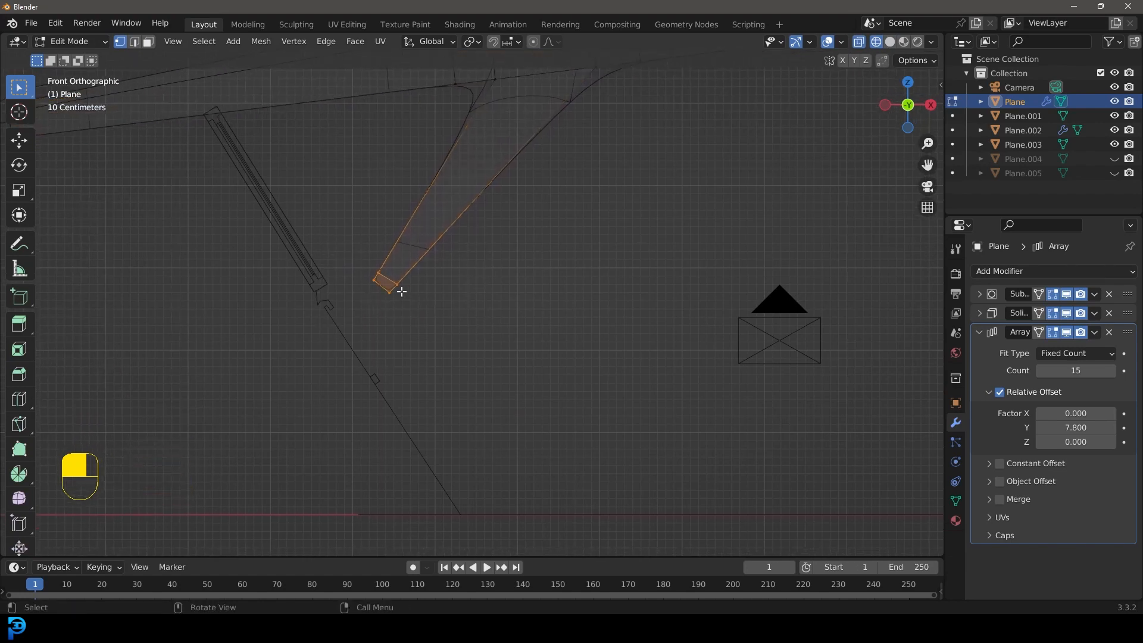
pyautogui.press('g')
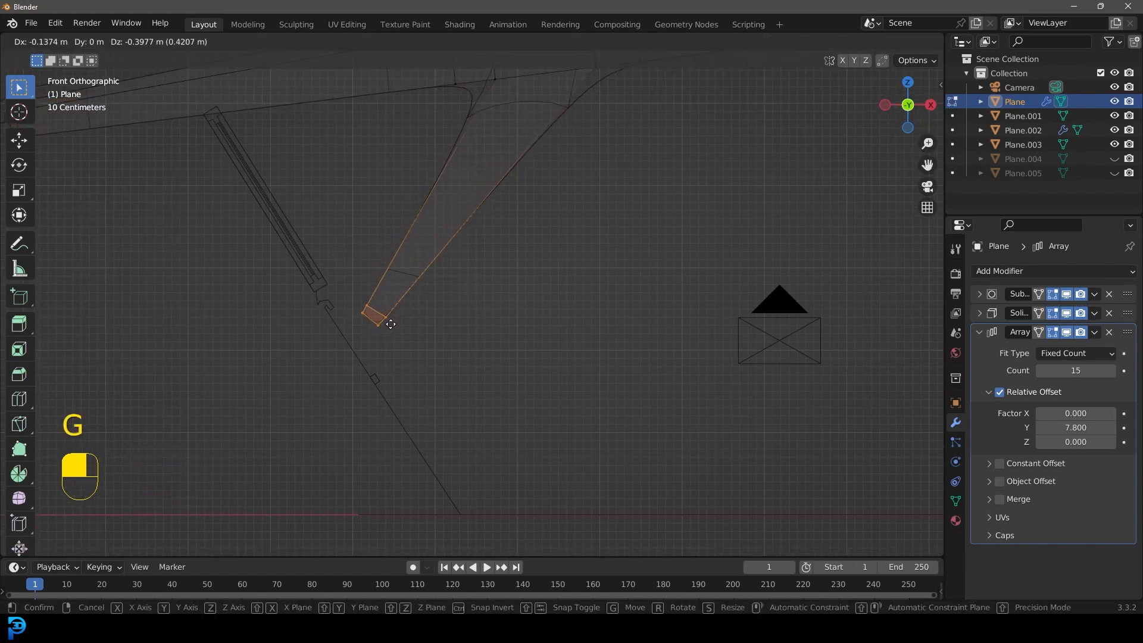
pyautogui.click(393, 323)
pyautogui.press('Tab')
# Step: Restore solid shading and view the lengthened rib braces against the sloped wall from outside
pyautogui.moveTo(369, 328); pyautogui.dragTo(334, 332, button='middle')
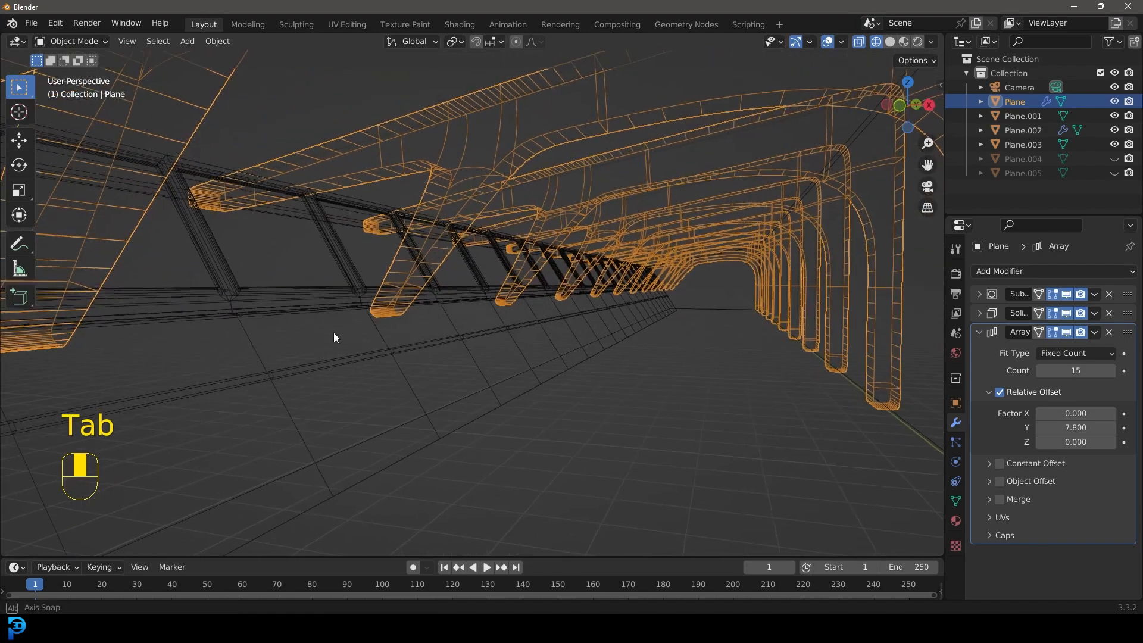
pyautogui.press('z')
pyautogui.click(462, 311)
pyautogui.moveTo(455, 312)
pyautogui.mouseDown(button='middle')
pyautogui.moveTo(365, 326)
pyautogui.moveTo(378, 339)
pyautogui.mouseUp(button='middle')
pyautogui.scroll(-6, 375, 342)
pyautogui.moveTo(338, 383)
pyautogui.keyDown('shift'); pyautogui.mouseDown(button='middle')
pyautogui.moveTo(416, 305)
pyautogui.moveTo(416, 236)
pyautogui.moveTo(420, 246)
pyautogui.mouseUp(button='middle'); pyautogui.keyUp('shift')
pyautogui.scroll(5, 416, 305)
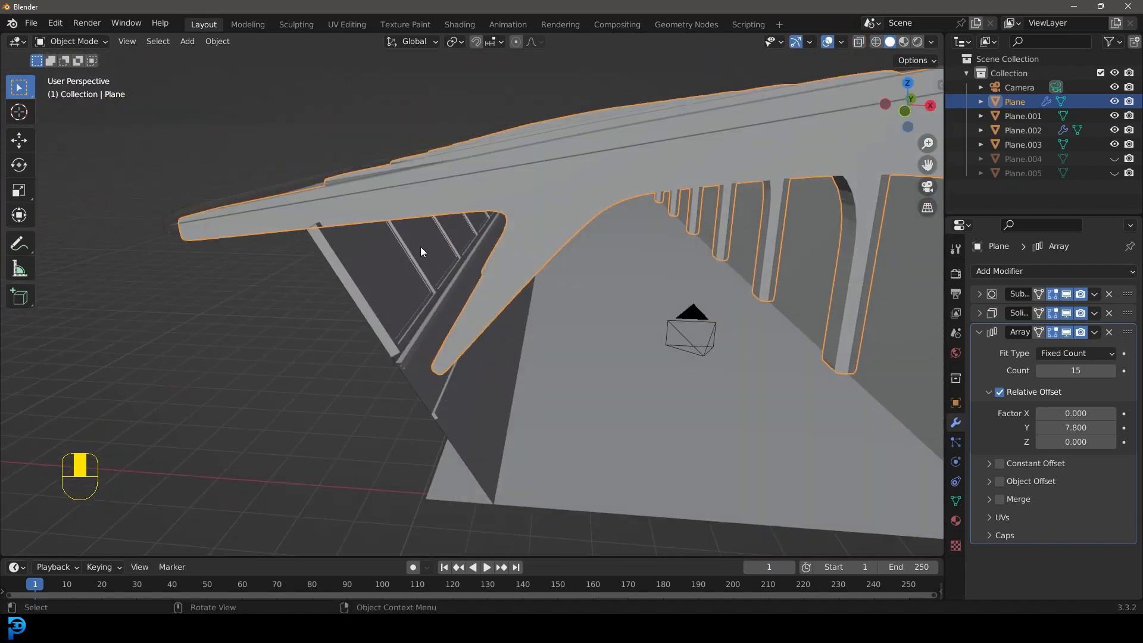
# Step: Add a mesh circle at the world origin and bring it into close view beside the hallway
pyautogui.hotkey('shift', 'a')
pyautogui.moveTo(421, 248)
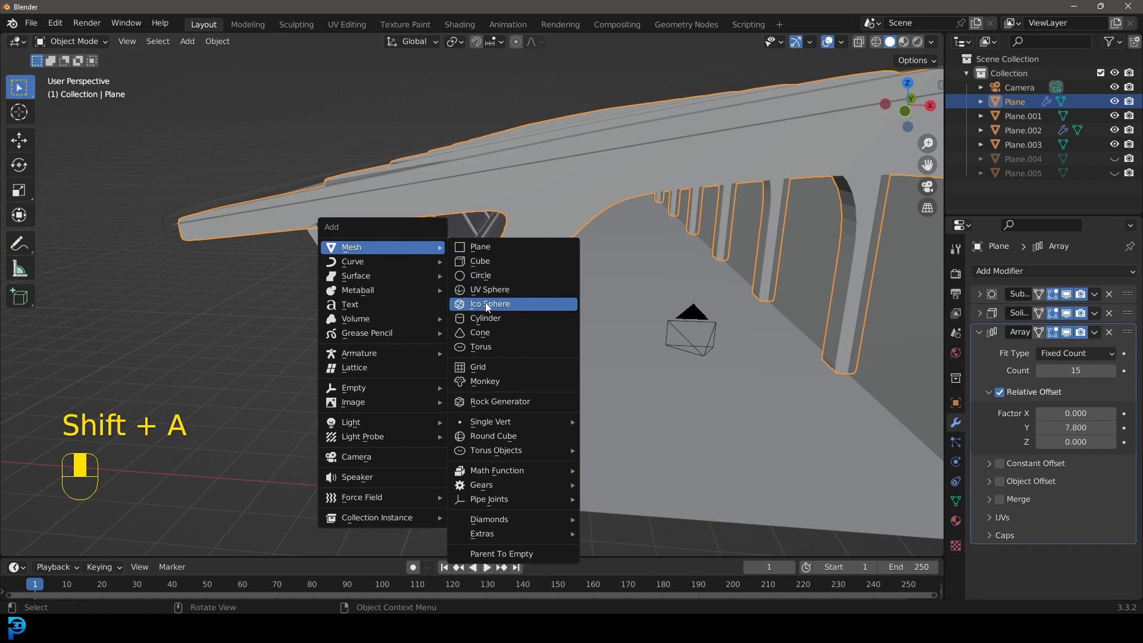
pyautogui.click(481, 276)
pyautogui.scroll(-5, 531, 376)
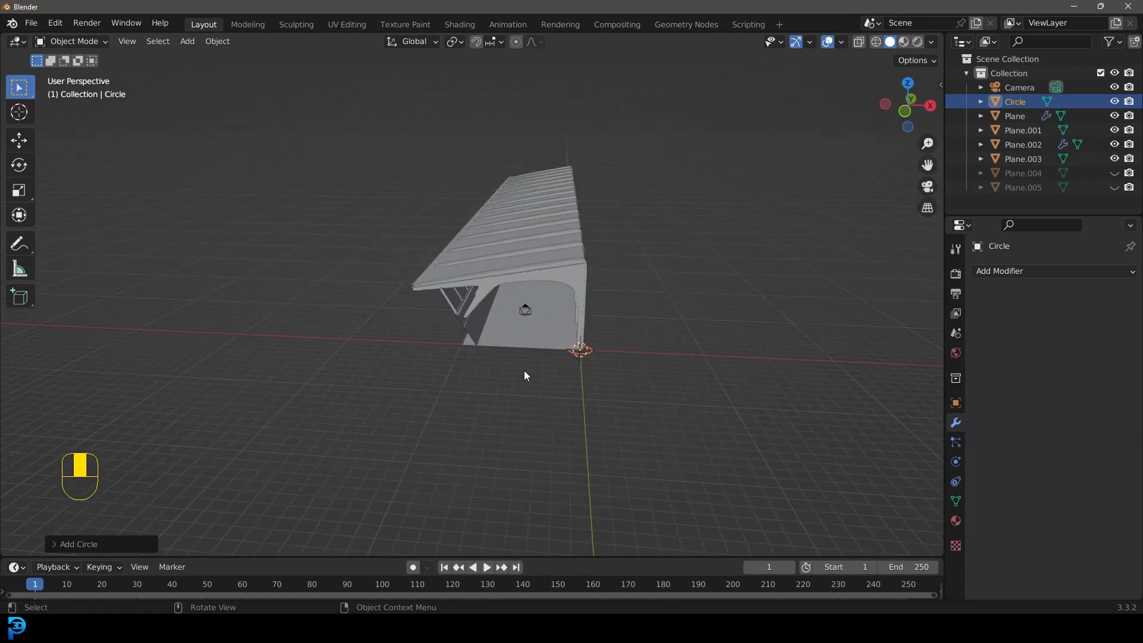
pyautogui.moveTo(524, 371); pyautogui.dragTo(612, 376, button='middle')
pyautogui.scroll(2, 612, 377)
pyautogui.keyDown('shift'); pyautogui.moveTo(616, 437); pyautogui.dragTo(476, 346, button='middle'); pyautogui.keyUp('shift')
pyautogui.scroll(8, 581, 375)
pyautogui.scroll(-7, 461, 345)
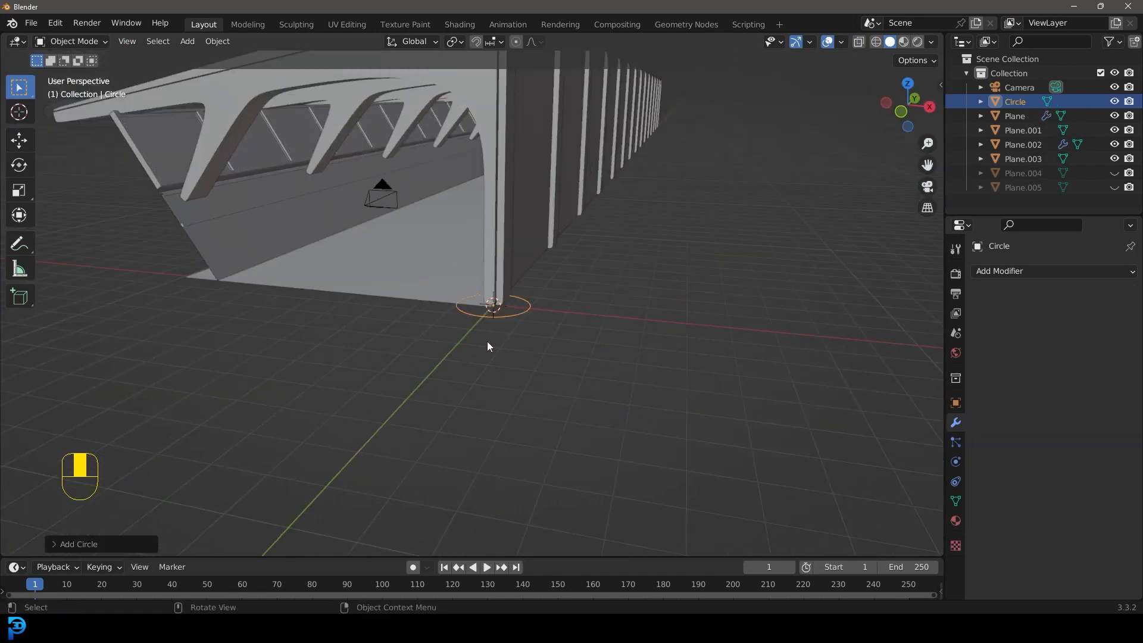
# Step: Invert the selection, hide every object except the circle, and reselect the circle
pyautogui.hotkey('ctrl', 'i')
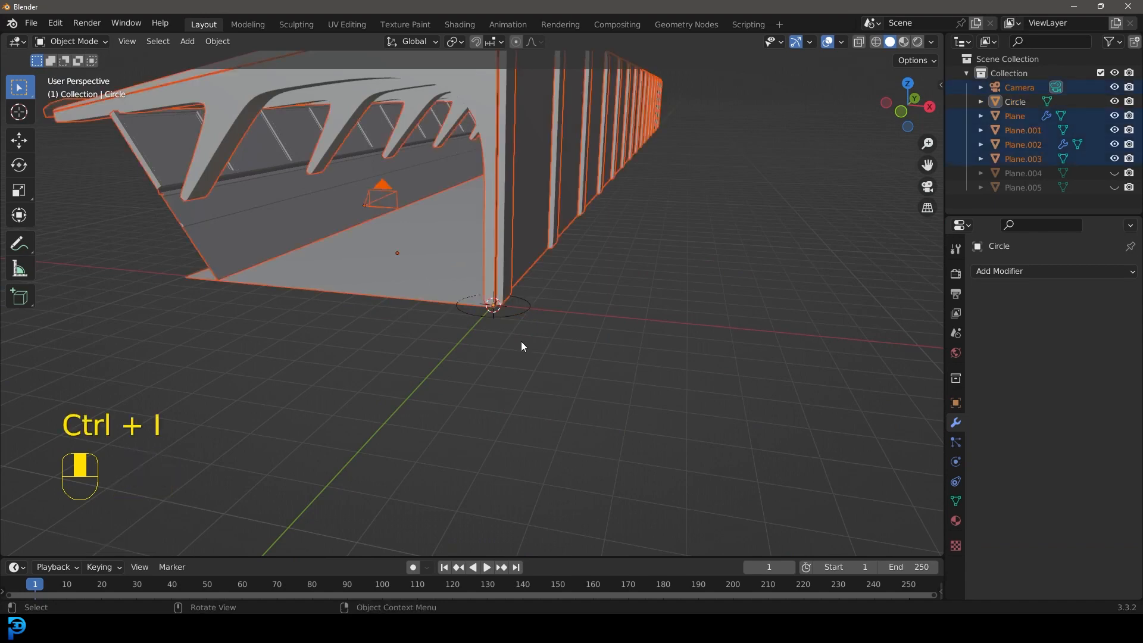
pyautogui.moveTo(514, 317); pyautogui.dragTo(461, 274, button='middle')
pyautogui.press('h')
pyautogui.scroll(5, 579, 399)
pyautogui.click(577, 387)
pyautogui.scroll(-6, 577, 388)
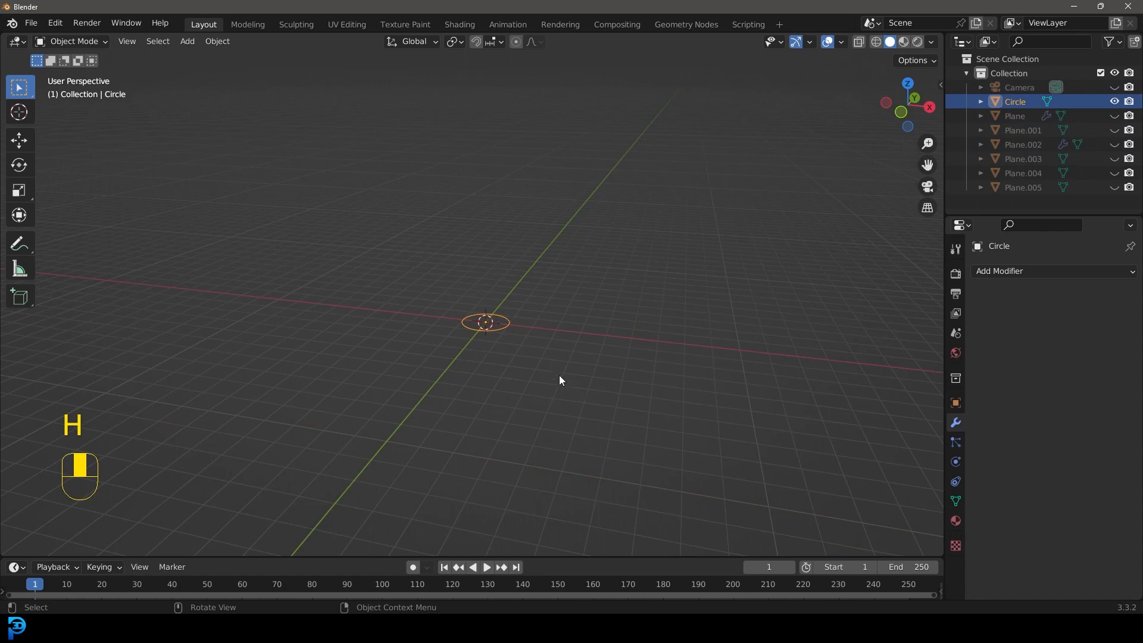
# Step: In top view mesh editing, extrude the circle's edge inward, scaled to about 0.65, to form a flat ring
pyautogui.press('KP_7')
pyautogui.scroll(-5, 566, 411)
pyautogui.scroll(3, 512, 262)
pyautogui.keyDown('shift'); pyautogui.moveTo(571, 441); pyautogui.dragTo(469, 283, button='middle'); pyautogui.keyUp('shift')
pyautogui.scroll(6, 466, 233)
pyautogui.keyDown('shift'); pyautogui.moveTo(466, 232); pyautogui.dragTo(493, 468, button='middle'); pyautogui.keyUp('shift')
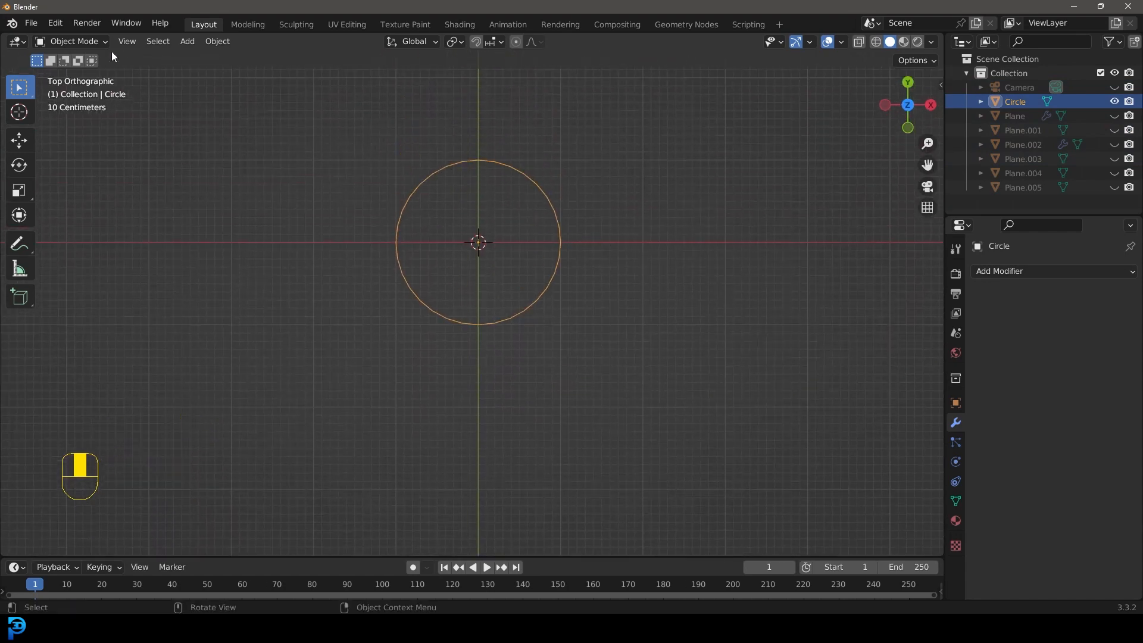
pyautogui.press('Tab')
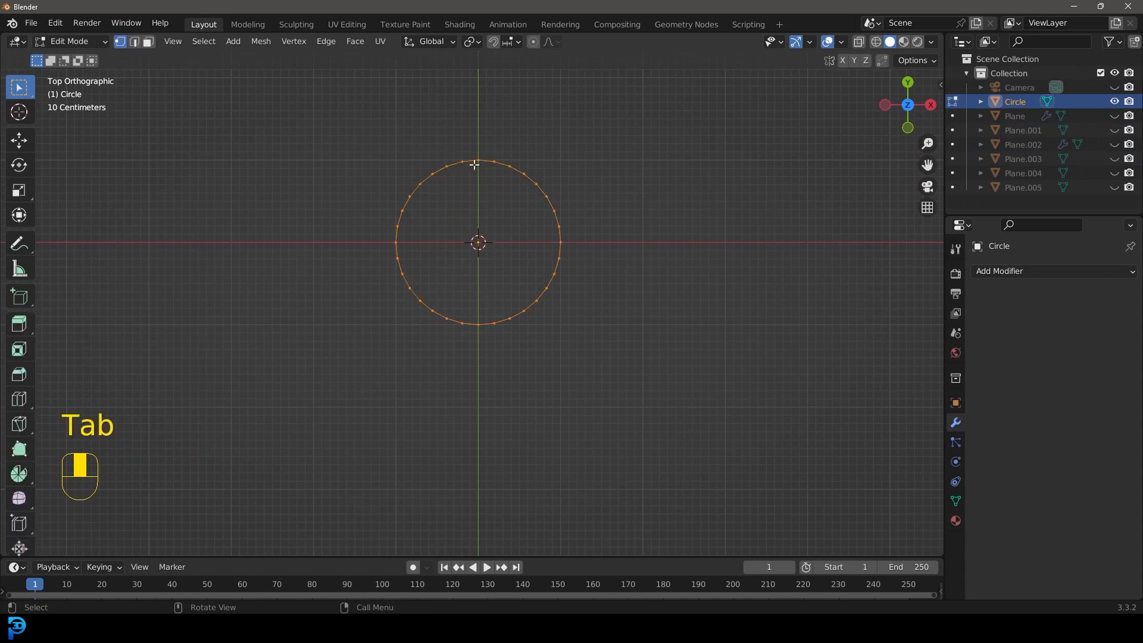
pyautogui.keyDown('shift'); pyautogui.moveTo(508, 248); pyautogui.dragTo(495, 267, button='middle'); pyautogui.keyUp('shift')
pyautogui.scroll(1, 496, 268)
pyautogui.press('e')
pyautogui.press('s')
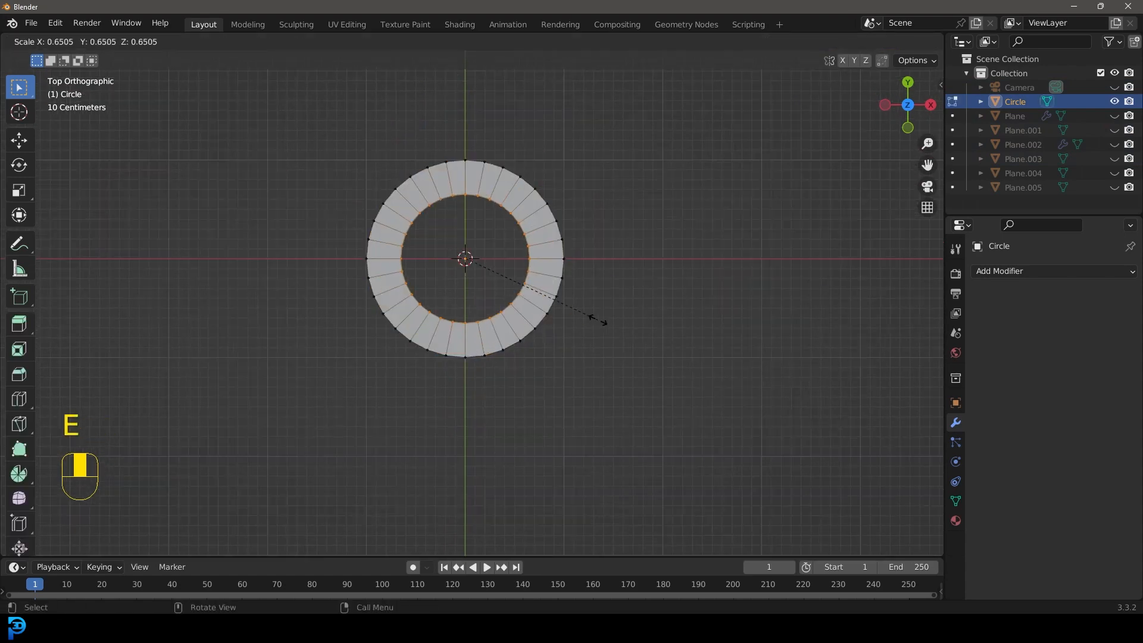
pyautogui.click(596, 324)
pyautogui.scroll(-2, 543, 346)
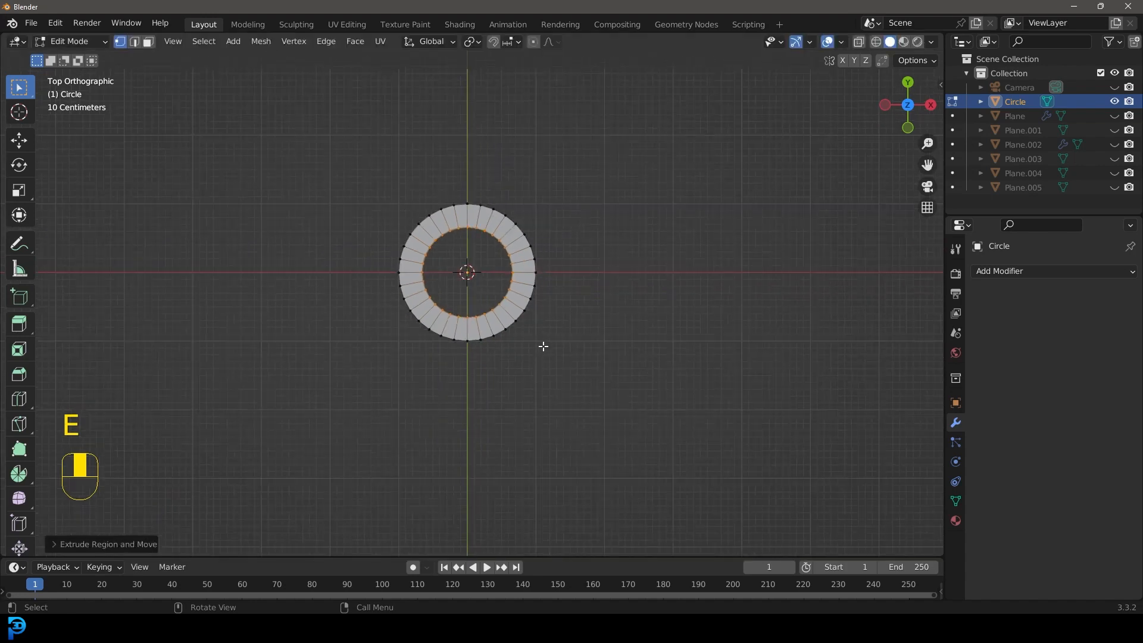
# Step: Rotate the whole ring mesh 90° about the X axis and view it from the front
pyautogui.press('a')
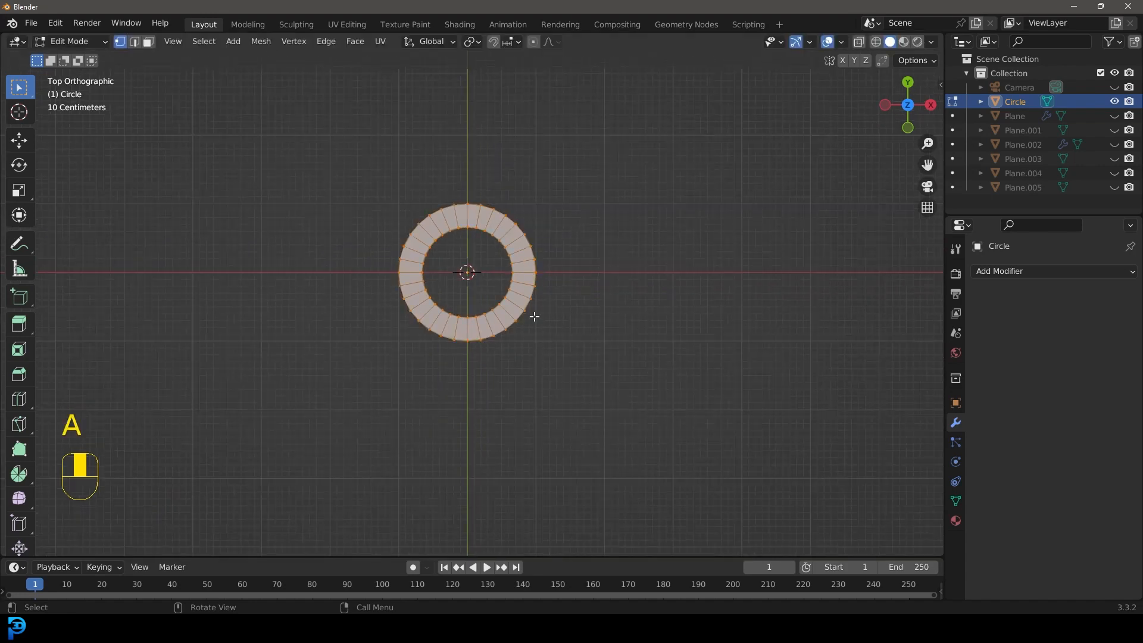
pyautogui.write('rx90')
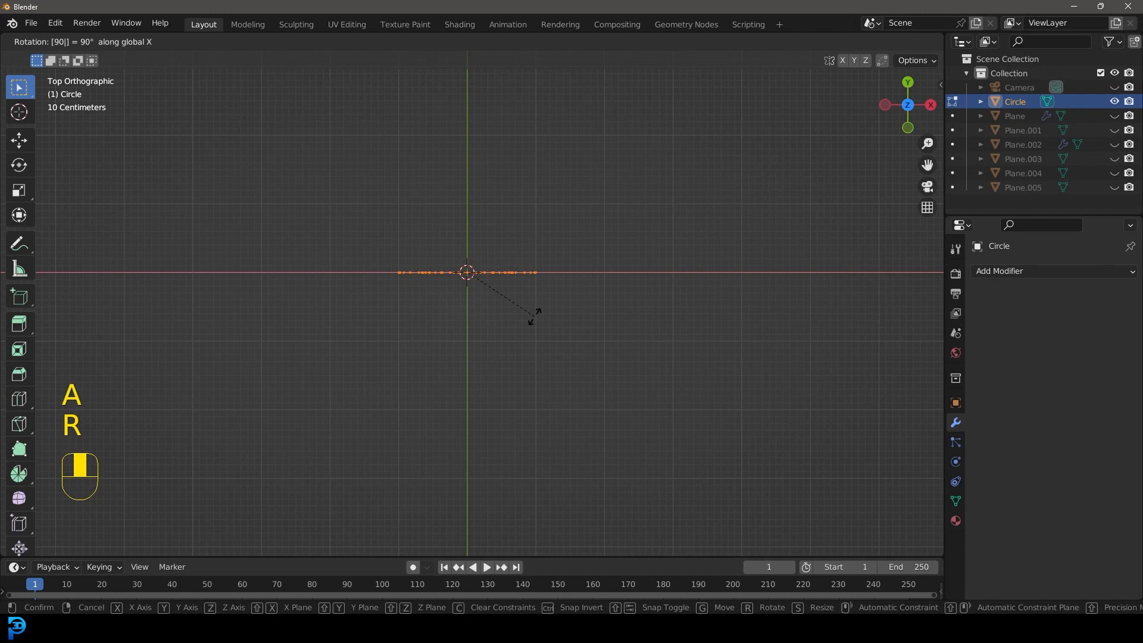
pyautogui.click(534, 317)
pyautogui.press('KP_1')
pyautogui.scroll(-4, 525, 314)
pyautogui.keyDown('shift'); pyautogui.moveTo(482, 356); pyautogui.dragTo(465, 461, button='middle'); pyautogui.keyUp('shift')
pyautogui.scroll(3, 462, 311)
pyautogui.keyDown('shift'); pyautogui.moveTo(432, 239); pyautogui.dragTo(456, 352, button='middle'); pyautogui.keyUp('shift')
pyautogui.scroll(2, 457, 352)
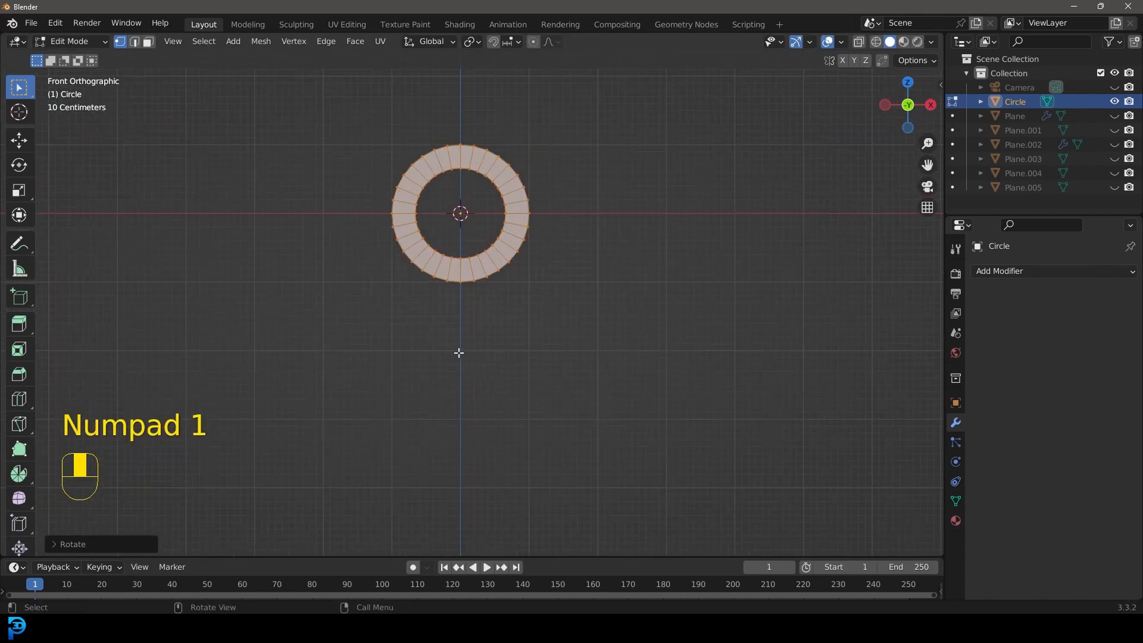
# Step: Extrude the lower half of the ring's outer vertices about 1.3 m down along Z and flatten their ends to scale 0 in Z
pyautogui.click(379, 241)
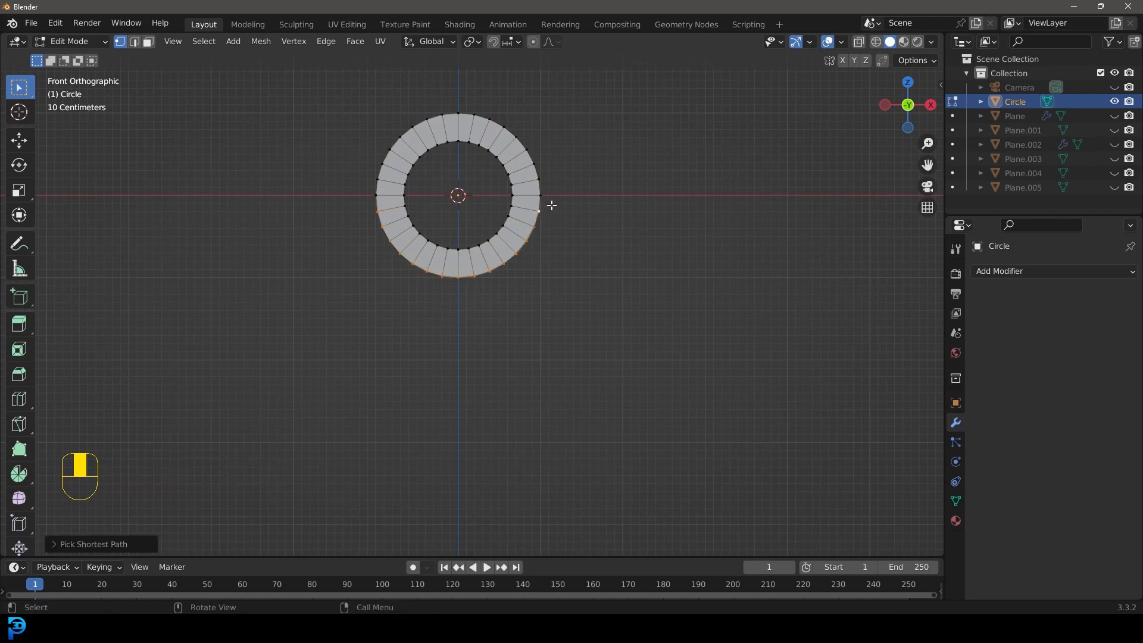
pyautogui.press('e')
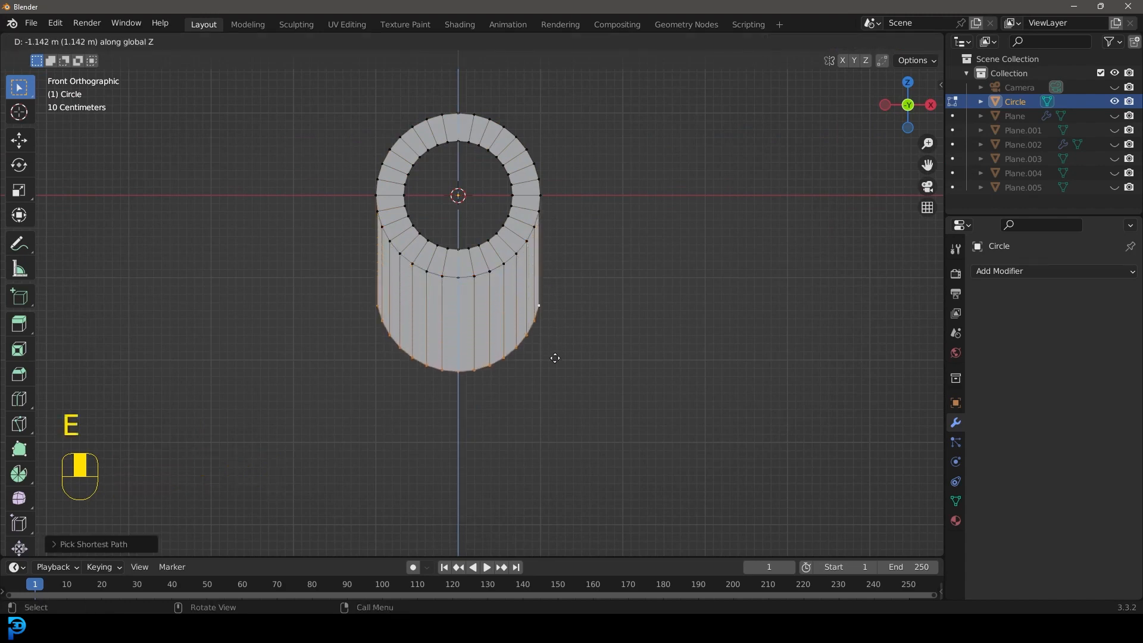
pyautogui.click(555, 368)
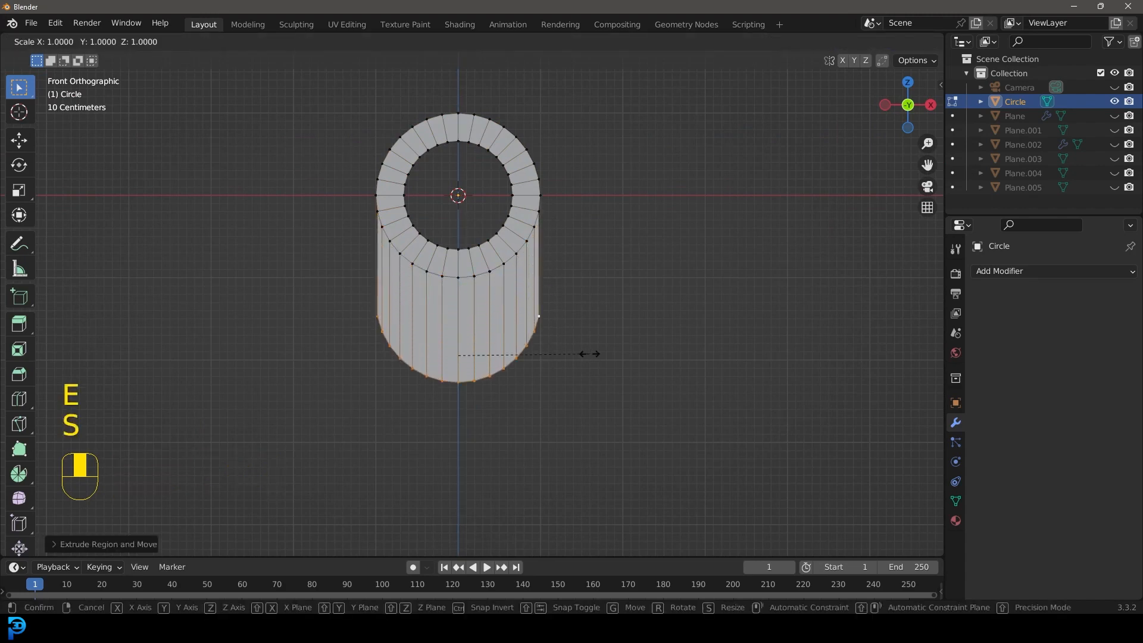
pyautogui.write('z0')
pyautogui.press('Return')
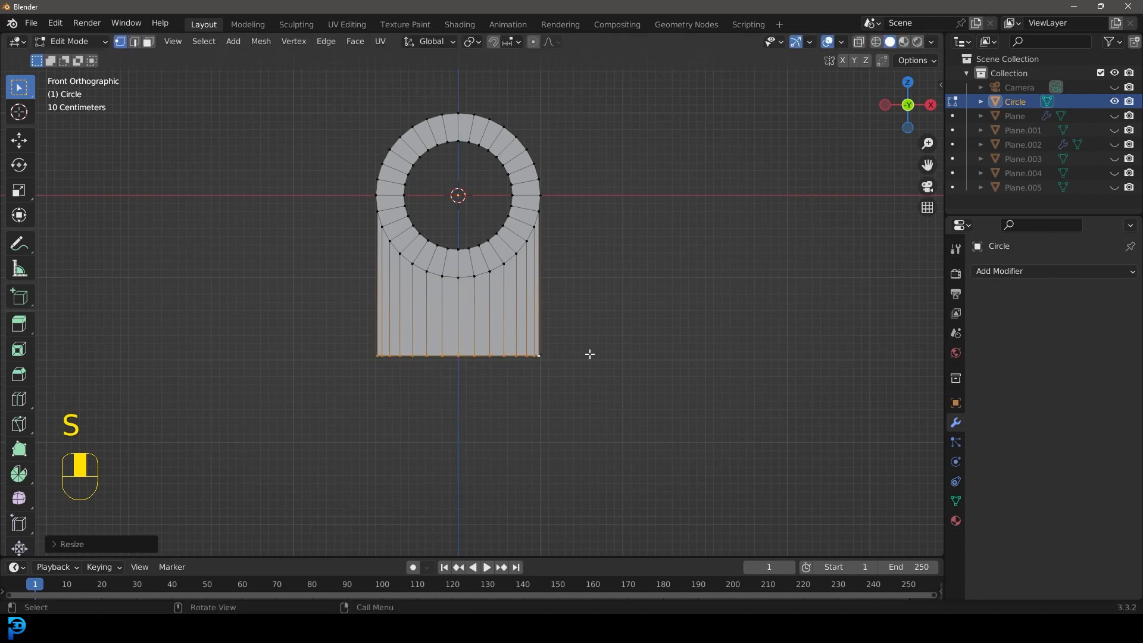
# Step: Extrude the entire ring-and-tab profile about 0.65 m to give the hinge plate thickness
pyautogui.scroll(-2, 570, 393)
pyautogui.moveTo(559, 370); pyautogui.dragTo(480, 388, button='middle')
pyautogui.scroll(2, 480, 388)
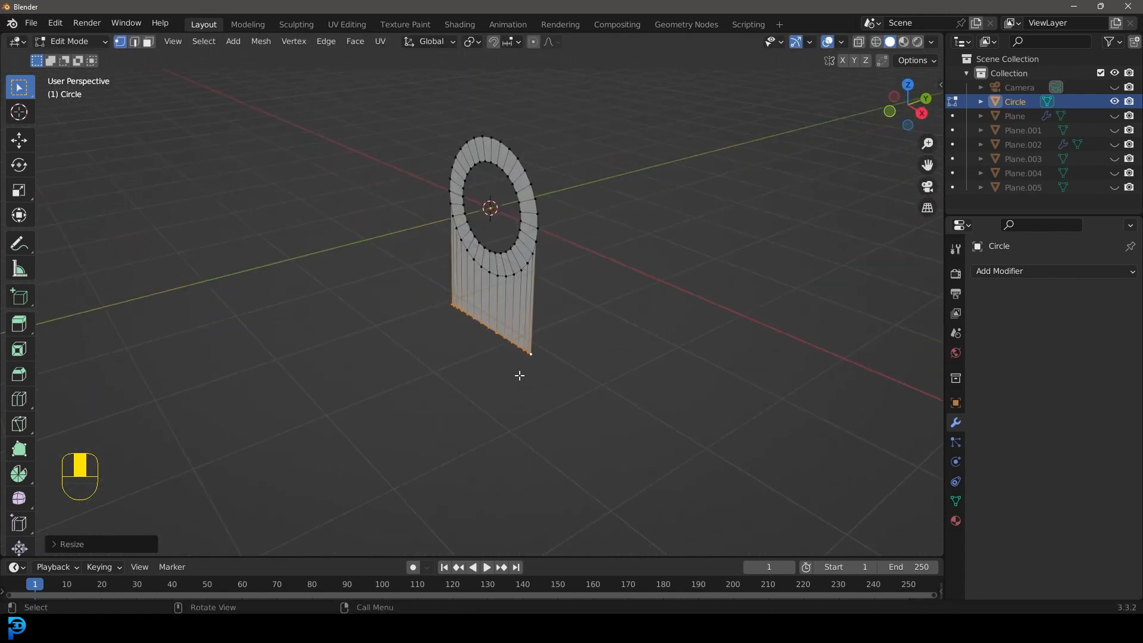
pyautogui.press('a')
pyautogui.press('e')
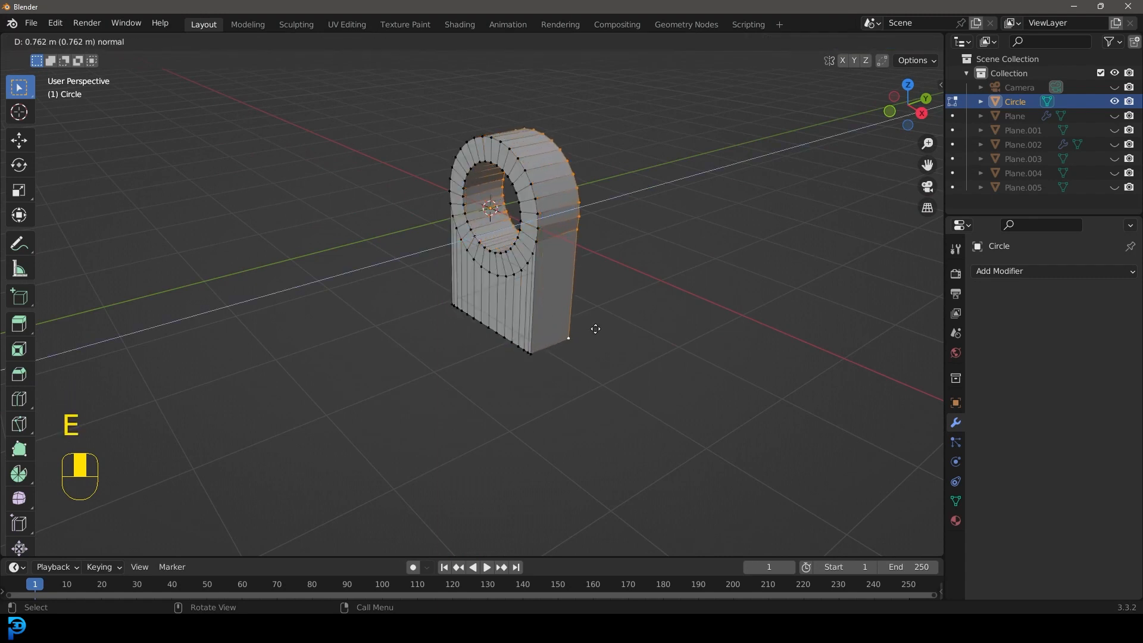
pyautogui.click(590, 327)
# Step: Duplicate the whole hinge plate and offset the copy about 1.4 m along the Y axis
pyautogui.press('a')
pyautogui.moveTo(589, 327); pyautogui.dragTo(528, 223, button='middle')
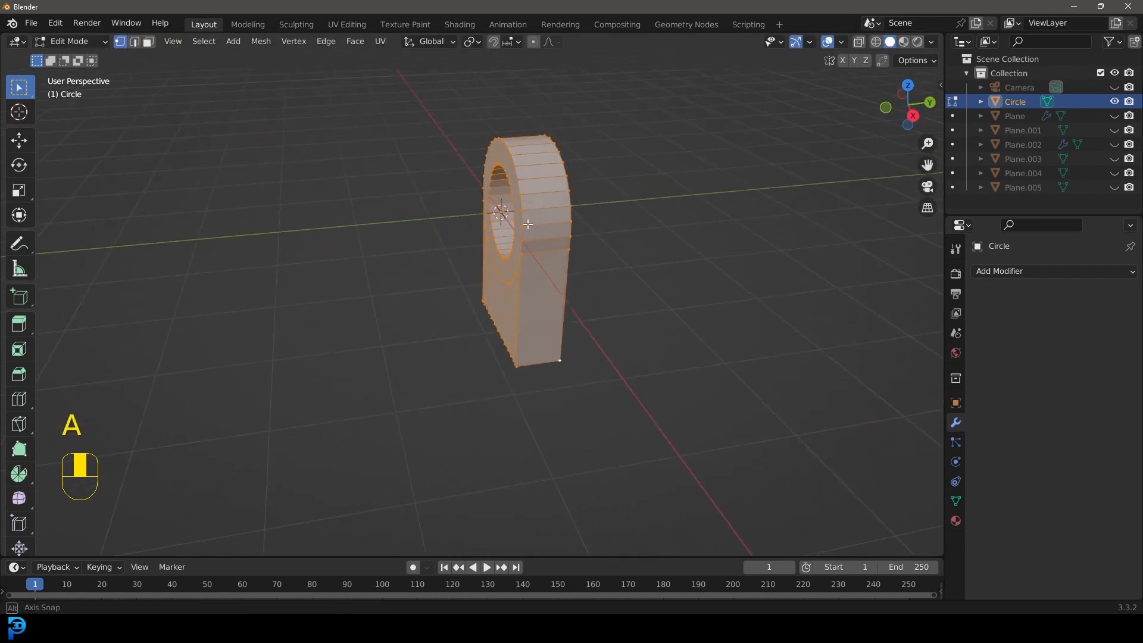
pyautogui.hotkey('shift', 'd')
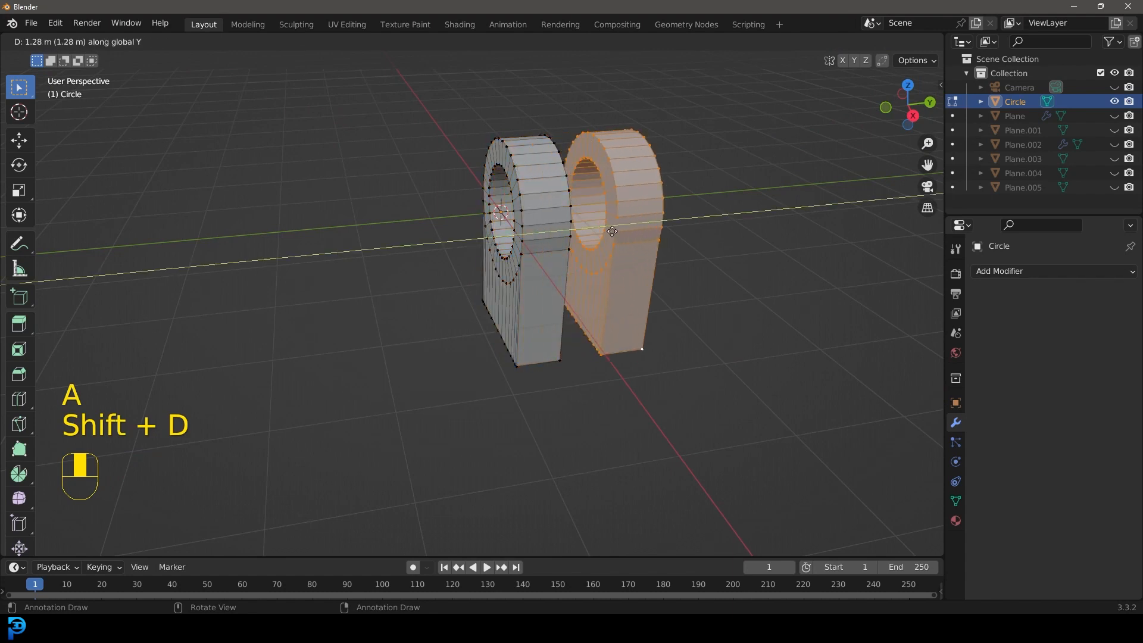
pyautogui.click(618, 233)
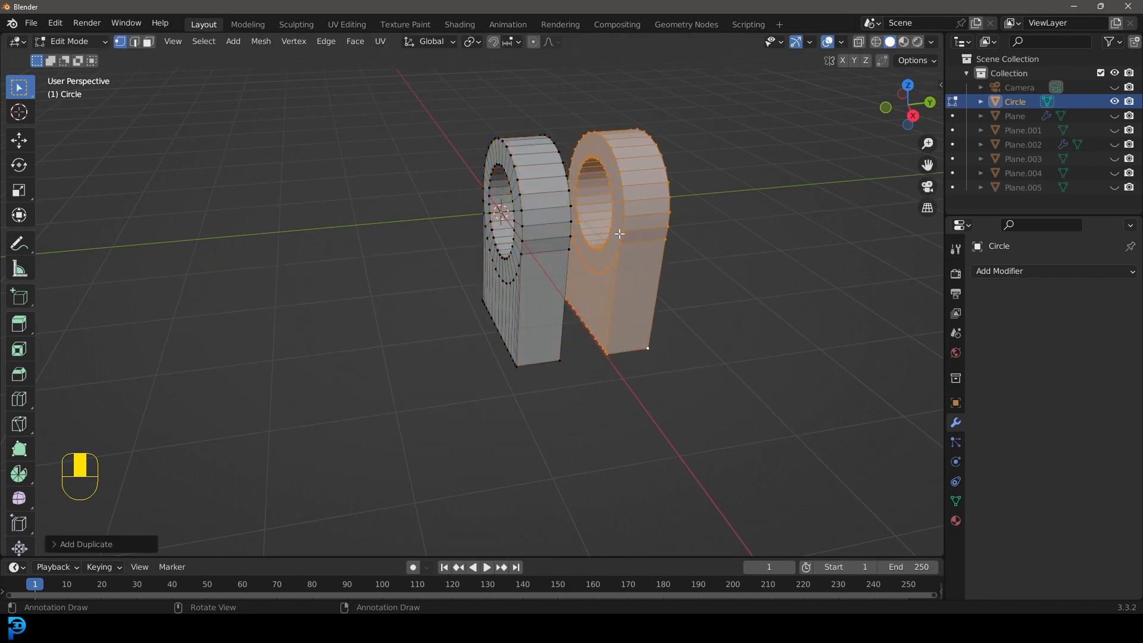
# Step: In side view, duplicate the plate again, place the copy raised between the other two, and rotate it 180° about Y
pyautogui.press('KP_3')
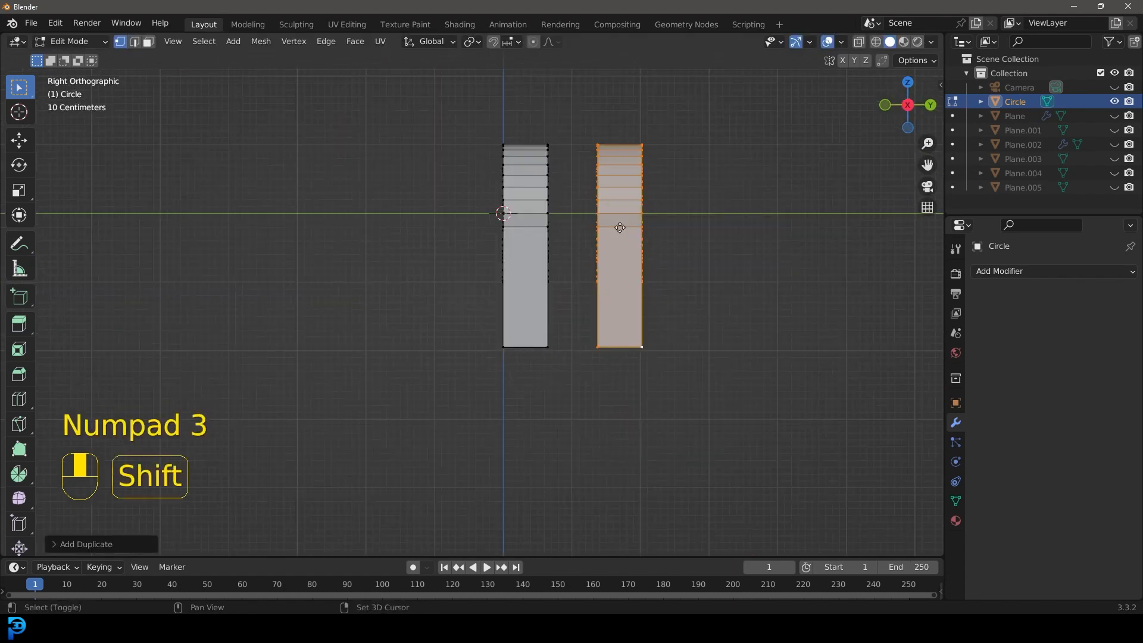
pyautogui.hotkey('shift', 'd')
pyautogui.click(573, 108)
pyautogui.keyDown('shift'); pyautogui.moveTo(572, 108); pyautogui.dragTo(583, 252, button='middle'); pyautogui.keyUp('shift')
pyautogui.write('r180')
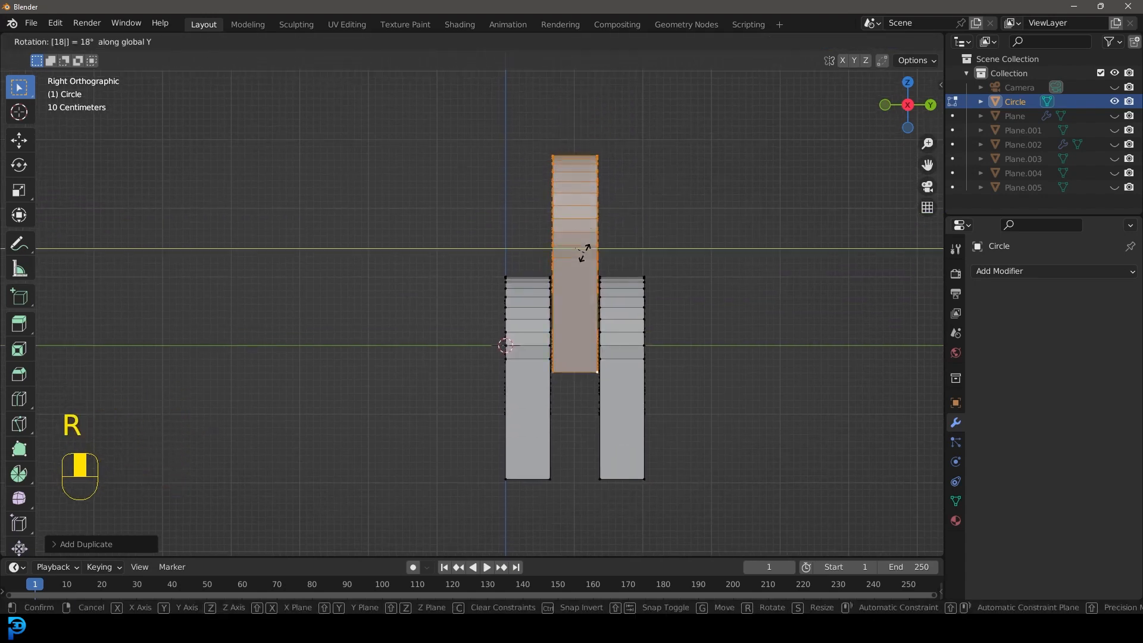
pyautogui.press('Return')
# Step: In front view, move the flipped middle plate down about 1 m to align its hole with the outer plates' holes
pyautogui.moveTo(584, 251); pyautogui.dragTo(683, 269, button='middle')
pyautogui.press('KP_1')
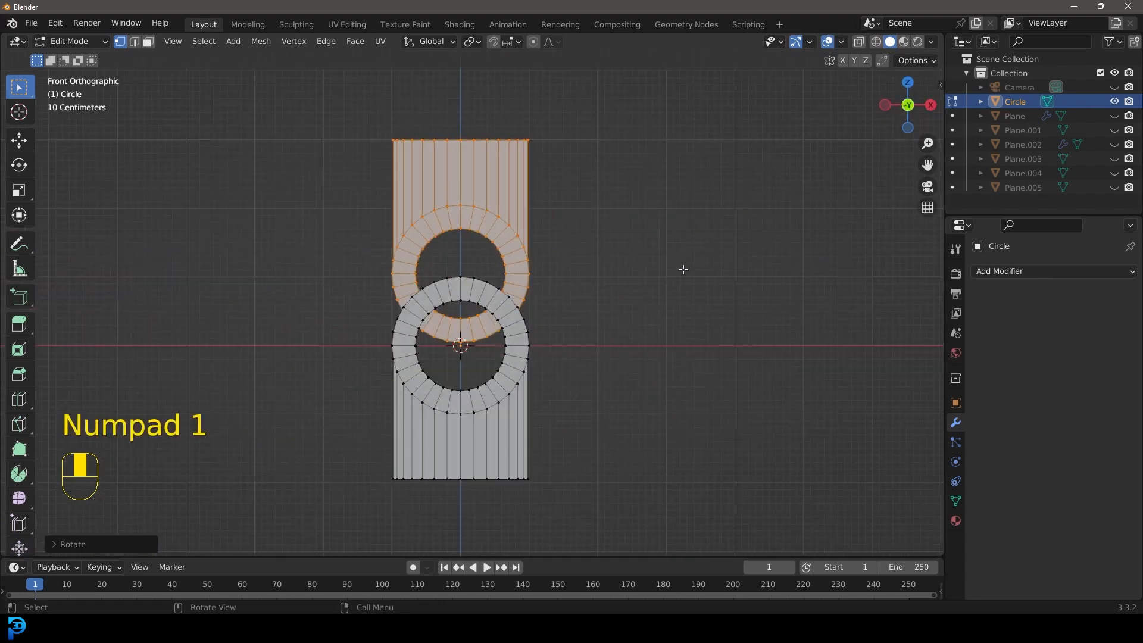
pyautogui.scroll(2, 606, 309)
pyautogui.press('g')
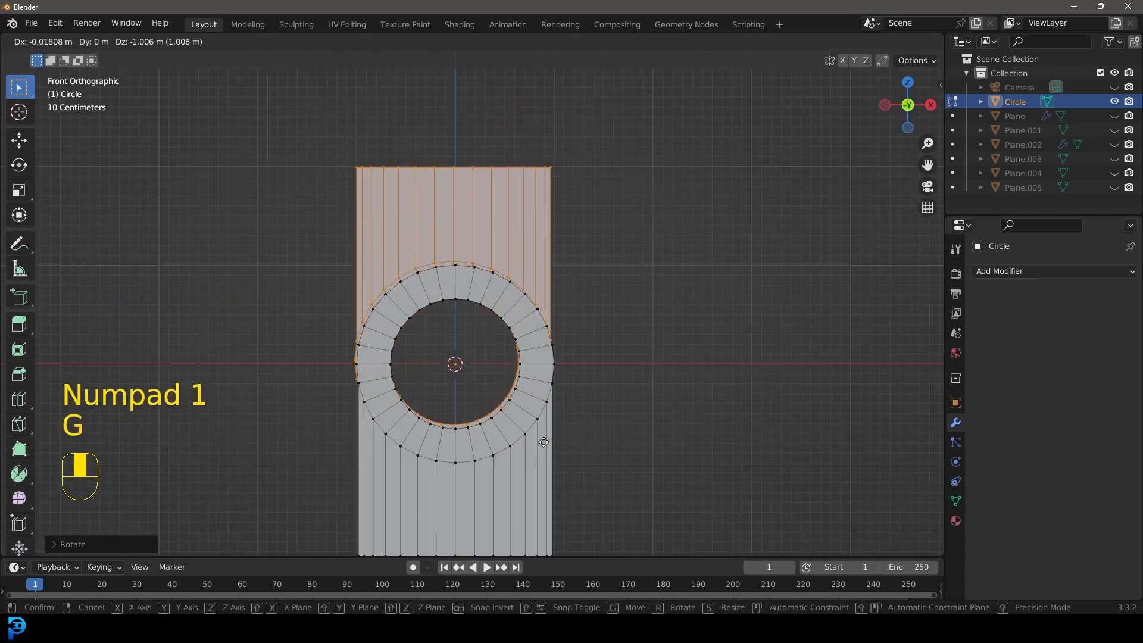
pyautogui.keyDown('shift'); pyautogui.click(547, 470); pyautogui.keyUp('shift')
# Step: Add a cylinder within the hinge mesh, rotate it 90° about X, and shrink it to about 0.58 for the pin
pyautogui.scroll(-6, 470, 337)
pyautogui.moveTo(469, 336); pyautogui.dragTo(474, 334, button='middle')
pyautogui.scroll(3, 473, 335)
pyautogui.hotkey('shift', 'a')
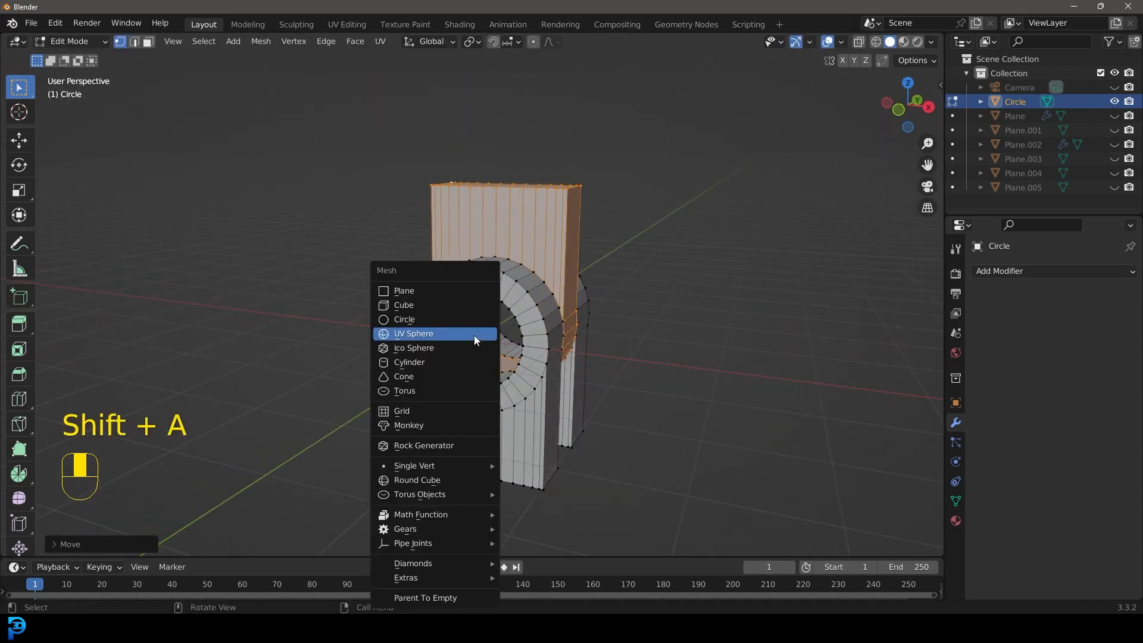
pyautogui.click(432, 362)
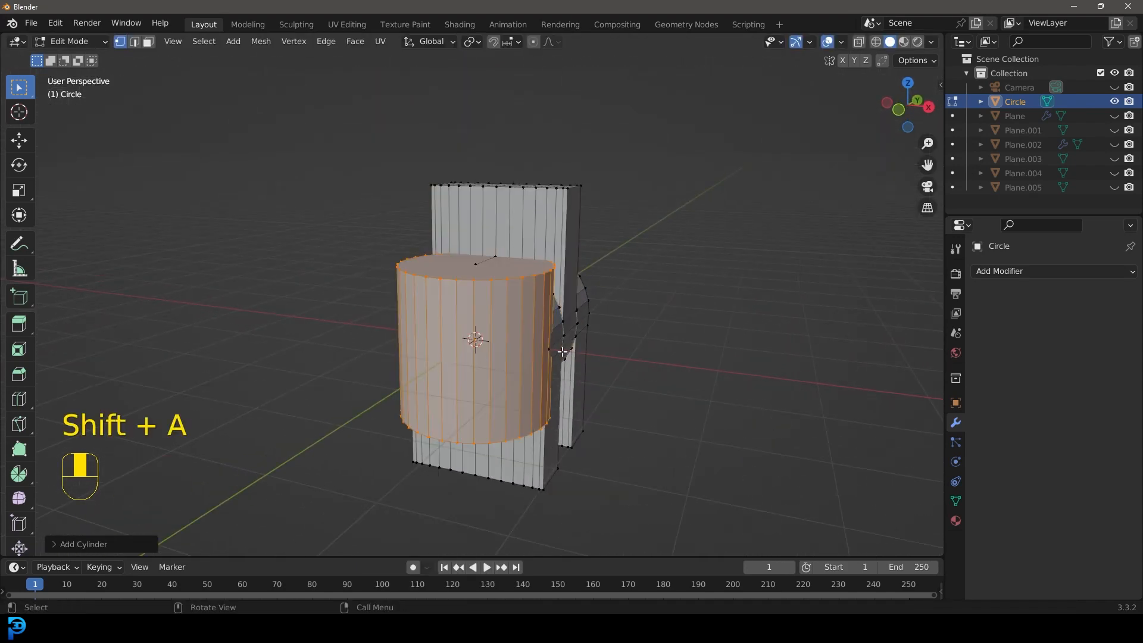
pyautogui.press('r')
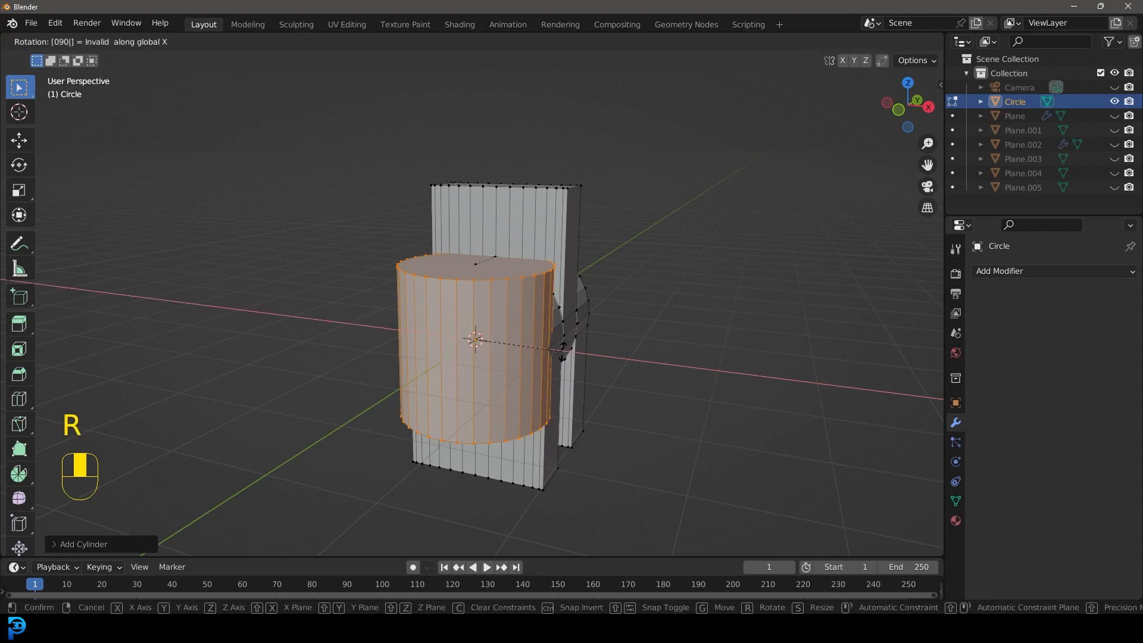
pyautogui.press('Escape')
pyautogui.write('rx90')
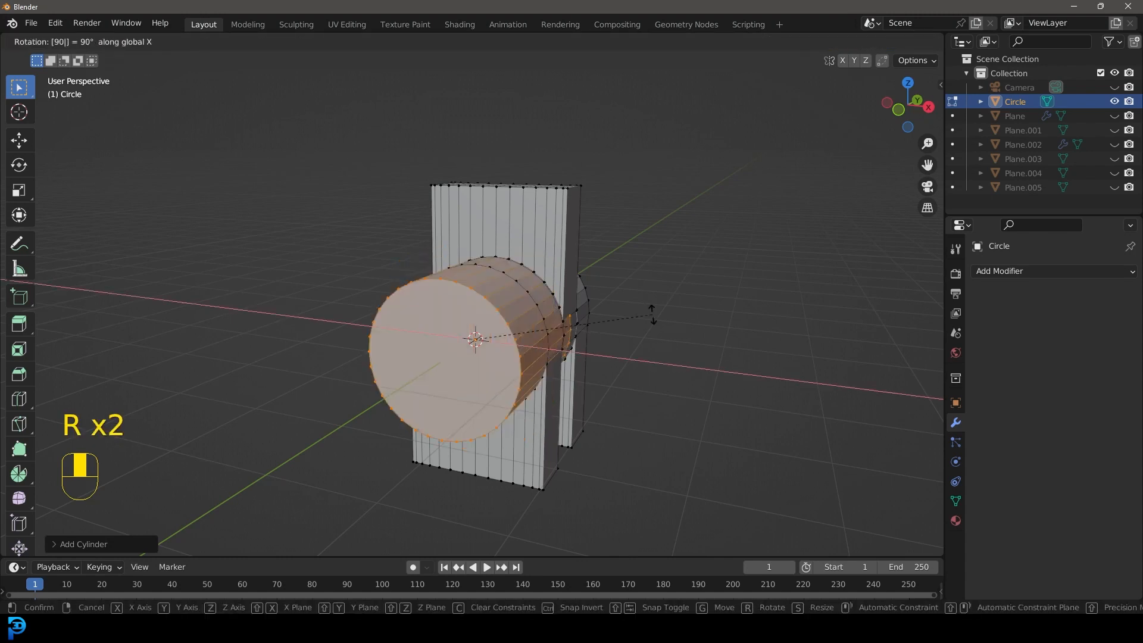
pyautogui.click(652, 314)
pyautogui.press('s')
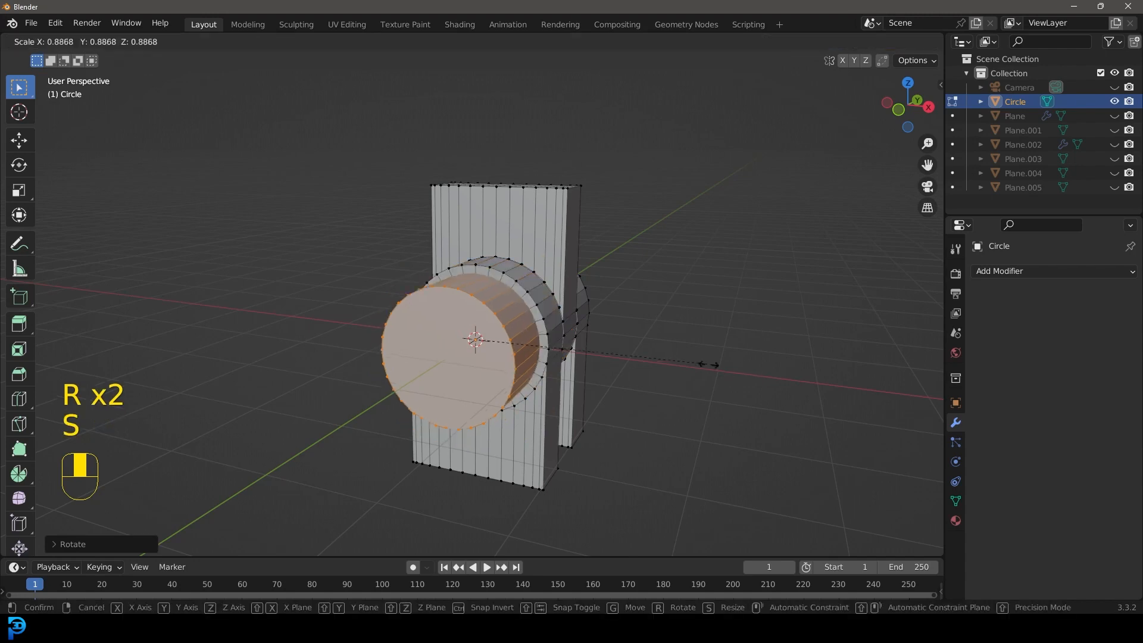
pyautogui.click(627, 368)
# Step: In side-view wireframe, centre the pin cylinder on the three plates and stretch it about 2.3 times along Y, then restore solid shading
pyautogui.press('KP_3')
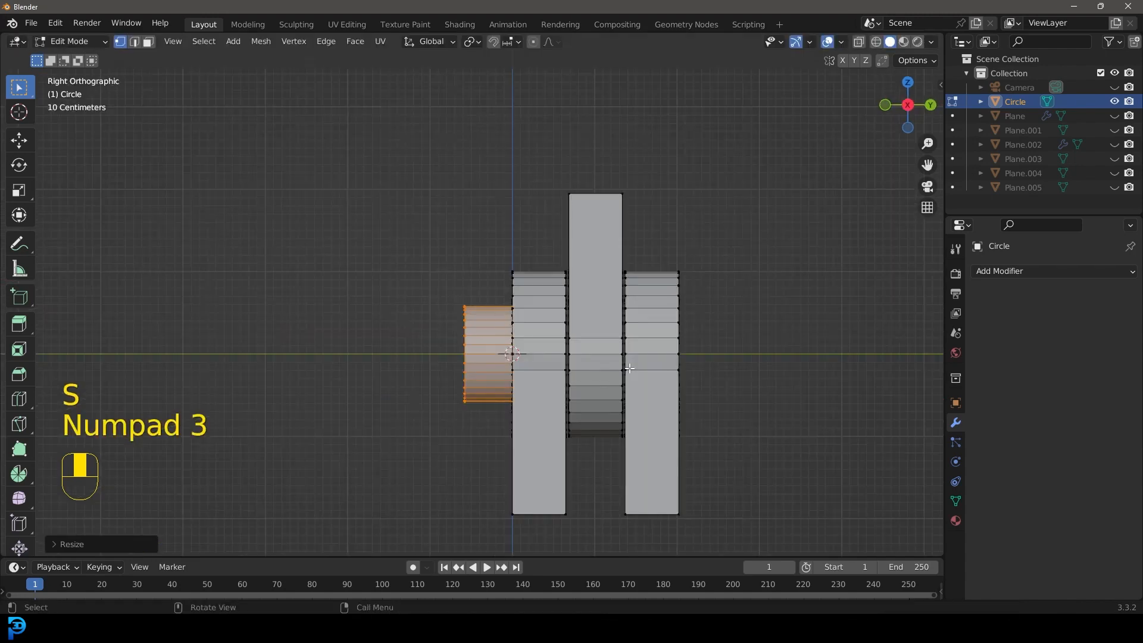
pyautogui.press('z')
pyautogui.click(391, 432)
pyautogui.press('g')
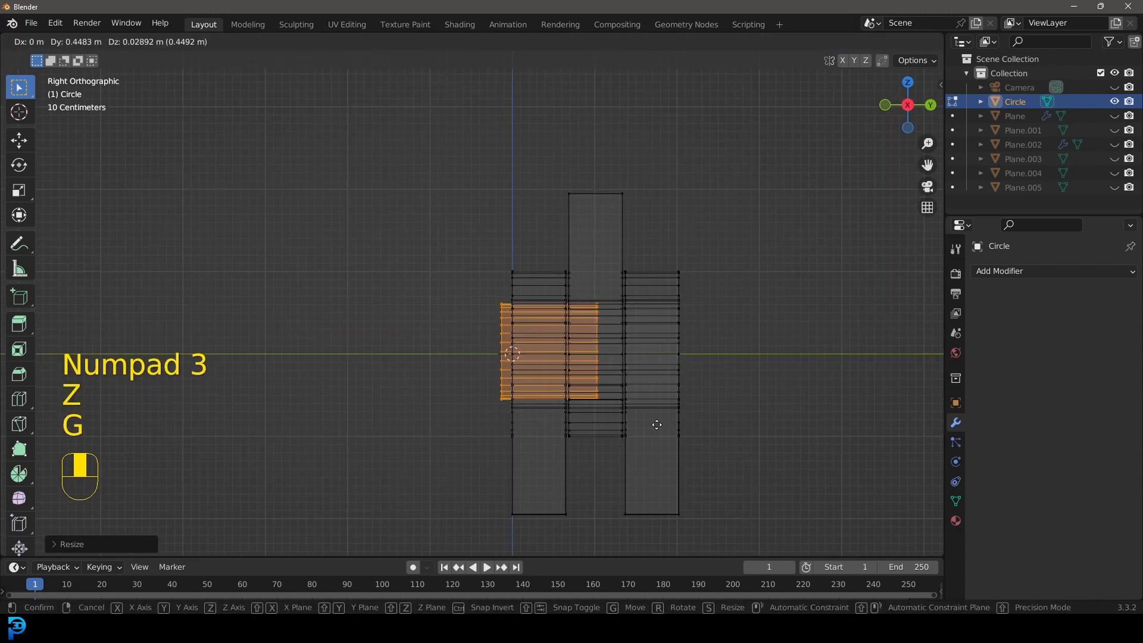
pyautogui.click(659, 428)
pyautogui.press('s')
pyautogui.press('y')
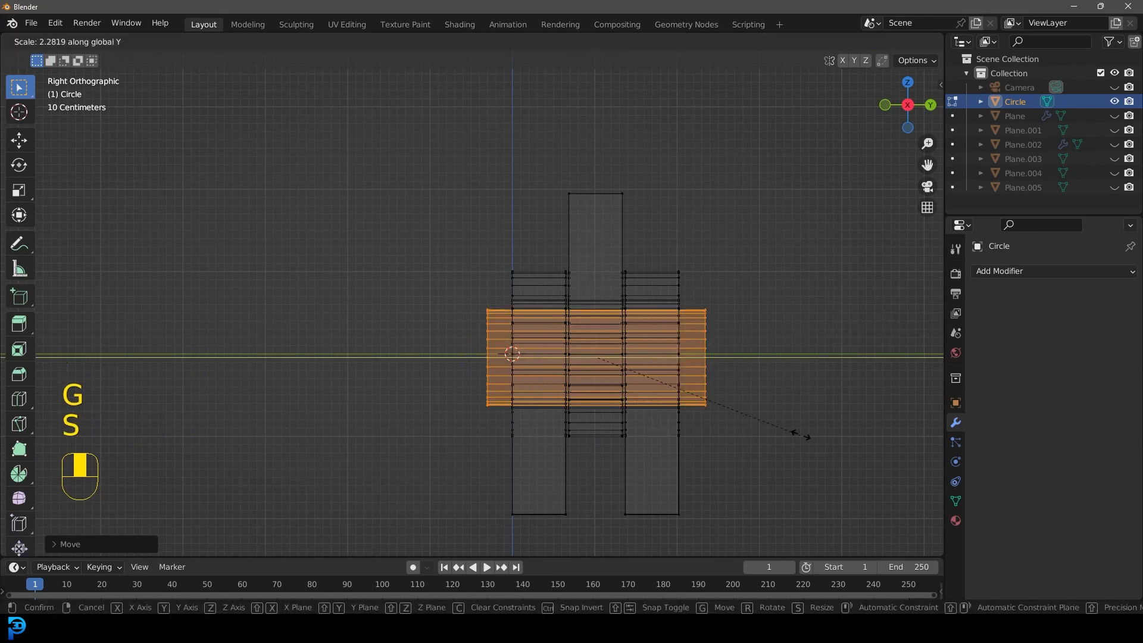
pyautogui.click(796, 433)
pyautogui.press('z')
pyautogui.click(898, 423)
# Step: Fine-tune the pin cylinder's size and position to fit the hinge holes, then return to object mode
pyautogui.scroll(-3, 643, 387)
pyautogui.moveTo(551, 372); pyautogui.dragTo(681, 377, button='middle')
pyautogui.scroll(4, 595, 369)
pyautogui.moveTo(467, 360); pyautogui.dragTo(492, 357, button='middle')
pyautogui.press('s')
pyautogui.click(594, 468)
pyautogui.press('g')
pyautogui.press('shift')
pyautogui.click(600, 468)
pyautogui.moveTo(600, 468); pyautogui.dragTo(489, 341, button='middle')
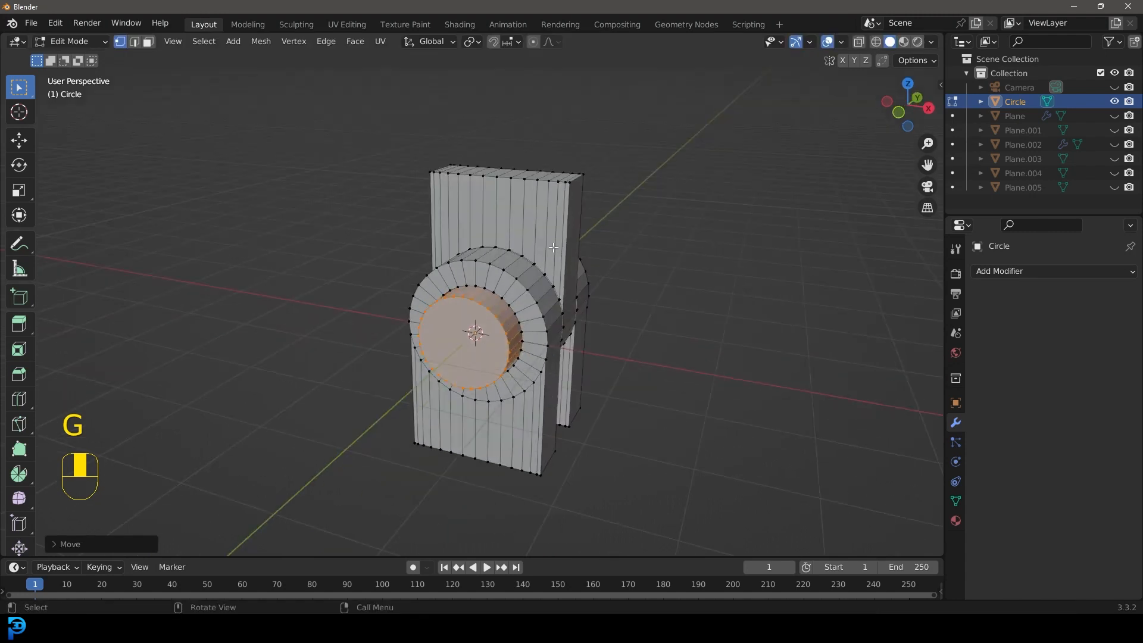
pyautogui.press('Tab')
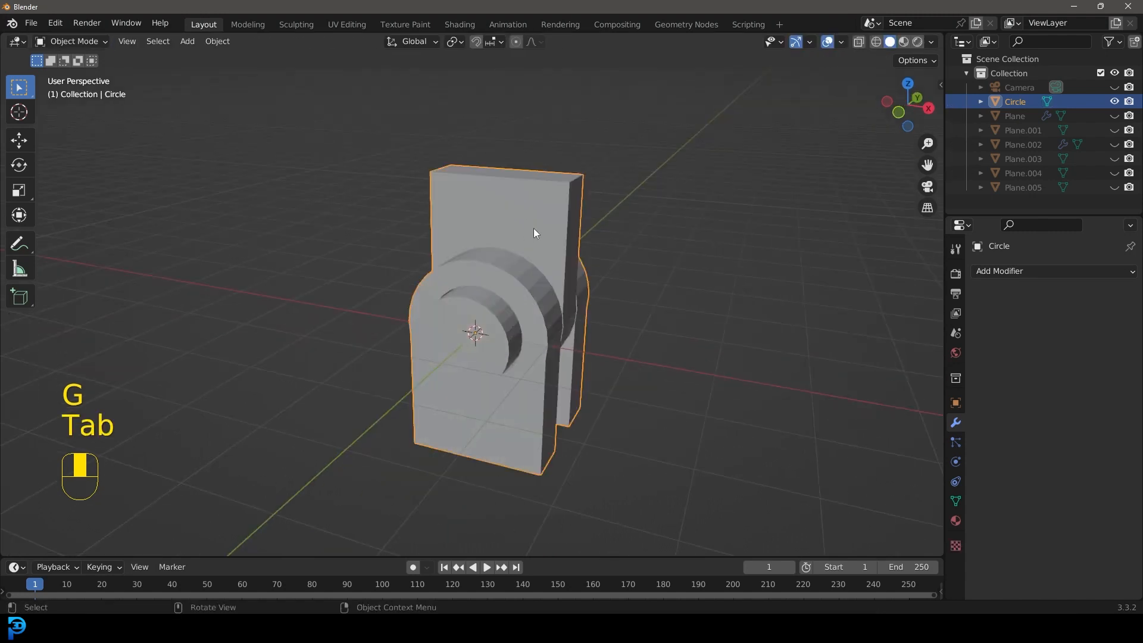
# Step: Bevel the hinge's edges with 2 segments and a 0.05 m amount, apply the modifier, and shade the hinge smooth
pyautogui.click(1017, 275)
pyautogui.click(877, 326)
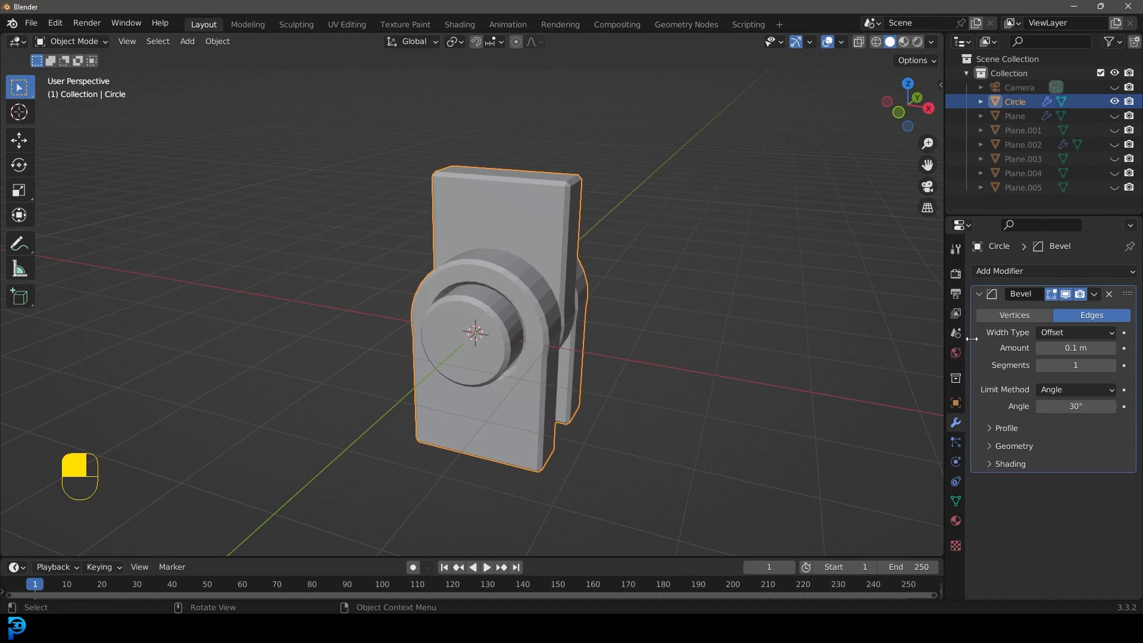
pyautogui.click(1112, 365)
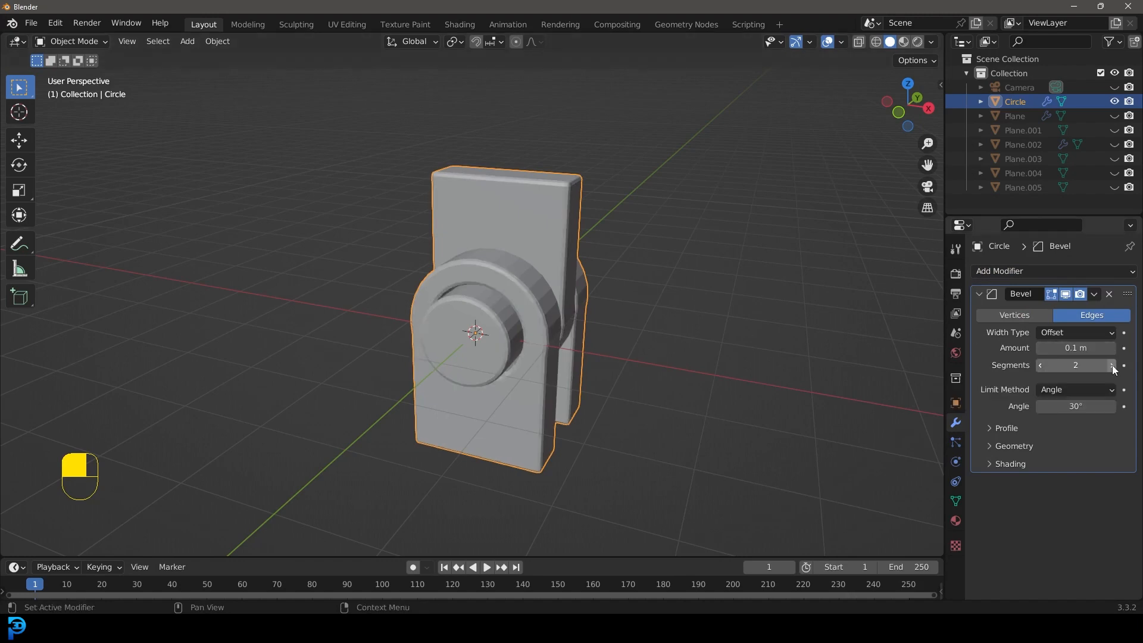
pyautogui.moveTo(1078, 348)
pyautogui.mouseDown()
pyautogui.moveTo(1066, 348)
pyautogui.moveTo(1090, 347)
pyautogui.moveTo(1065, 347)
pyautogui.mouseUp()
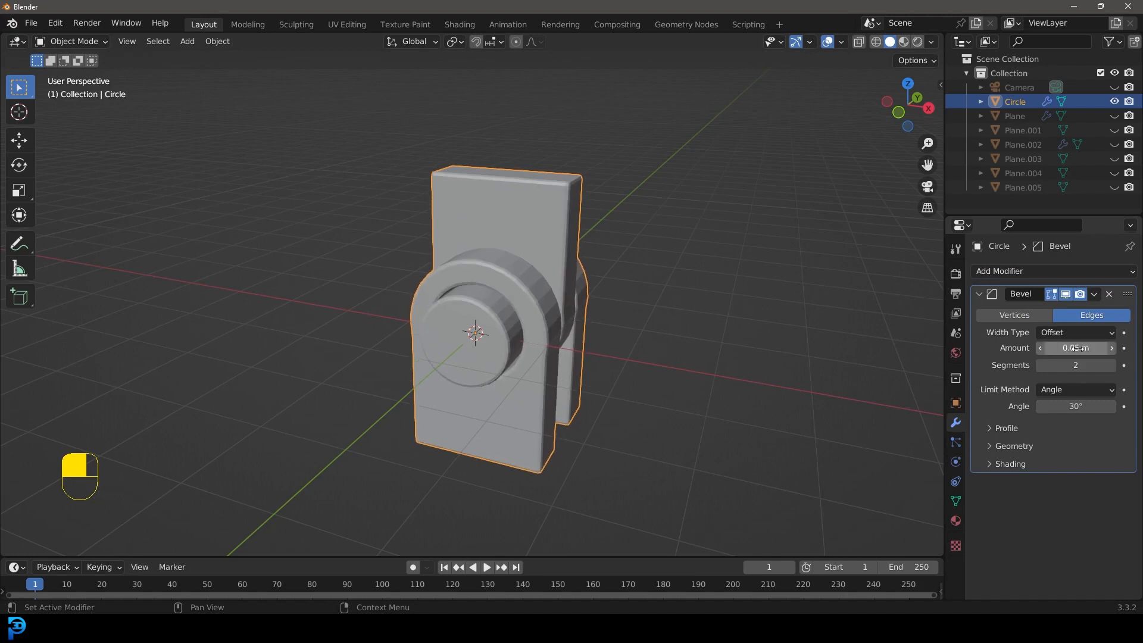
pyautogui.click(1094, 294)
pyautogui.click(1073, 309)
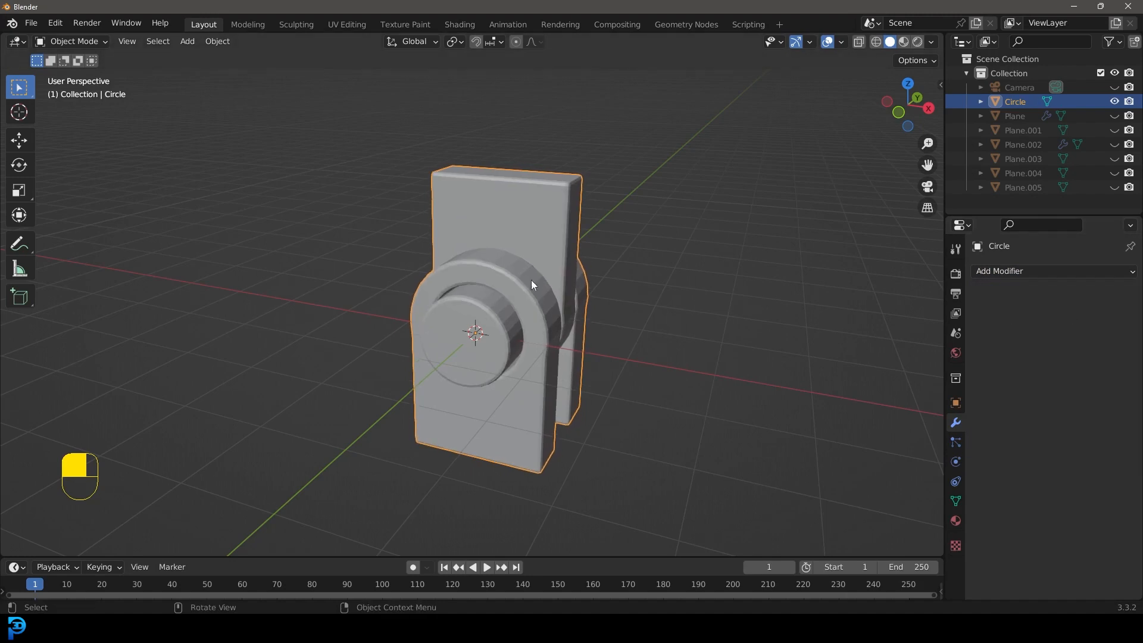
pyautogui.rightClick(557, 264)
pyautogui.click(557, 264)
# Step: Unhide all hallway objects, then hide only Plane.005
pyautogui.moveTo(613, 246); pyautogui.dragTo(459, 307, button='middle')
pyautogui.hotkey('alt', 'g')
pyautogui.hotkey('alt', 'h')
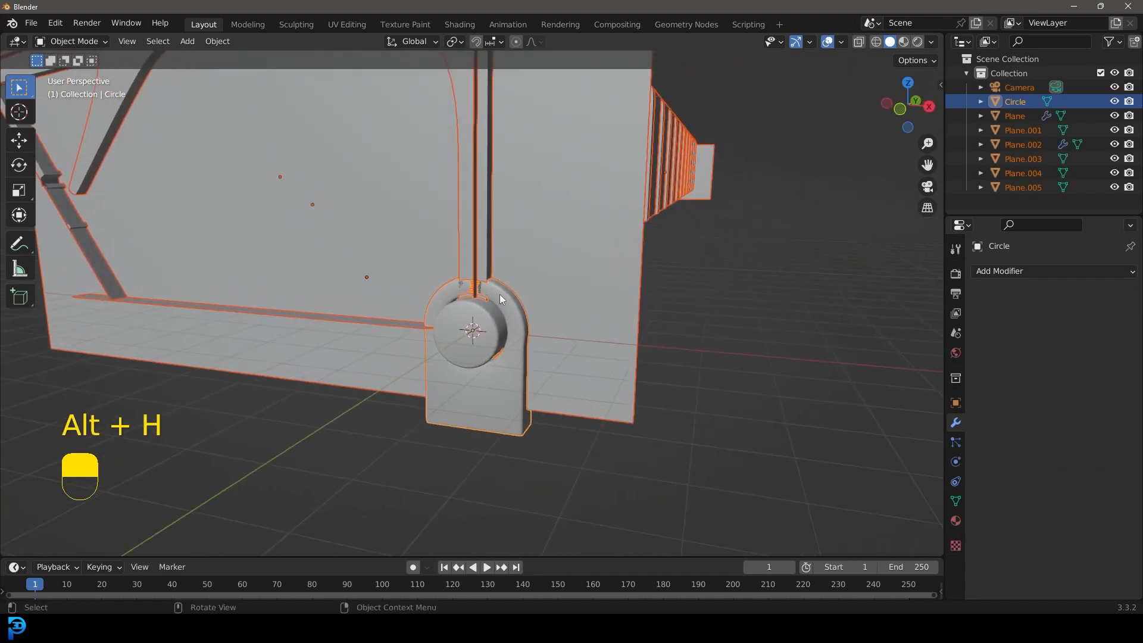
pyautogui.scroll(-5, 506, 280)
pyautogui.click(398, 213)
pyautogui.moveTo(410, 211); pyautogui.dragTo(351, 233, button='middle')
pyautogui.press('h')
pyautogui.moveTo(469, 281); pyautogui.dragTo(426, 287, button='middle')
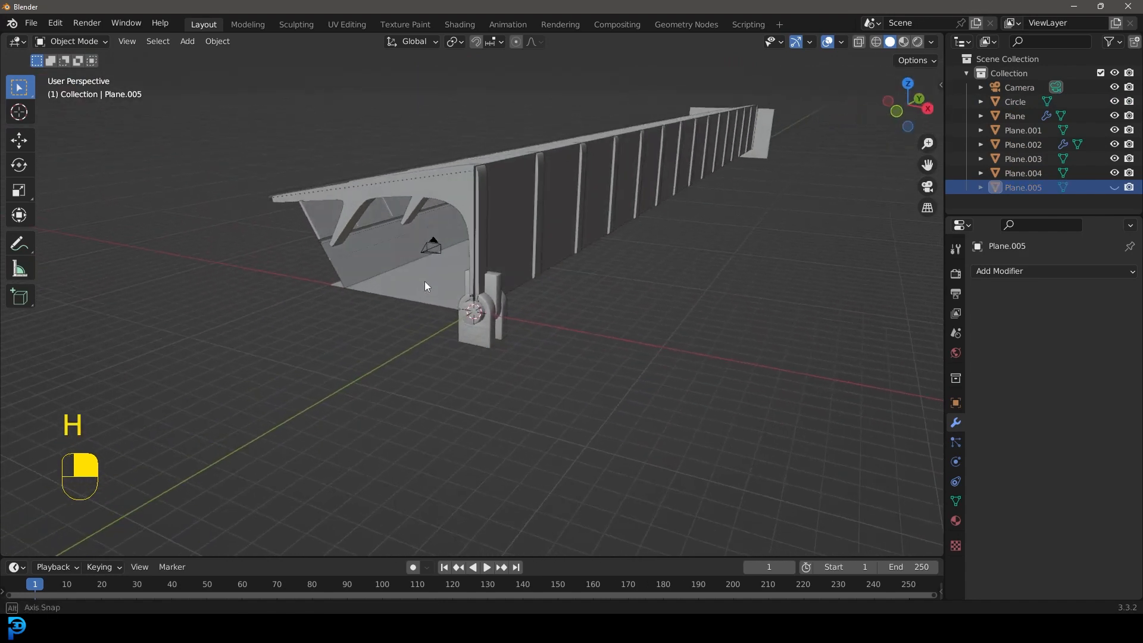
# Step: In front-view wireframe, scale the hinge down and move it near the lower tip of the rib's slanted brace
pyautogui.scroll(3, 425, 283)
pyautogui.click(483, 300)
pyautogui.press('KP_1')
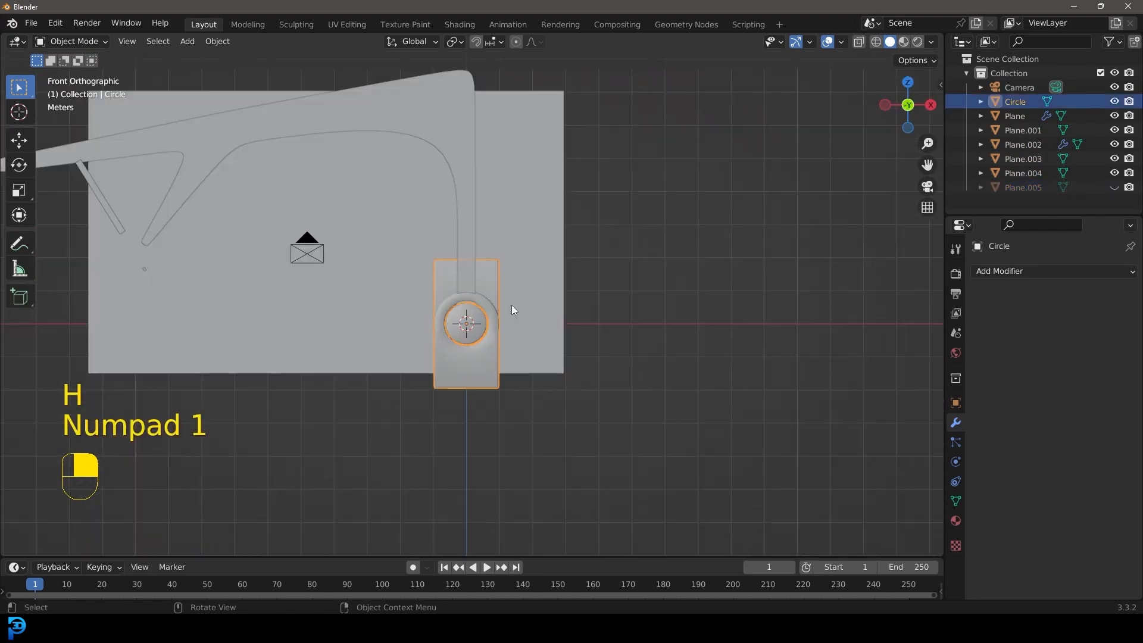
pyautogui.press('s')
pyautogui.click(506, 317)
pyautogui.keyDown('shift'); pyautogui.moveTo(506, 316); pyautogui.dragTo(791, 452, button='middle'); pyautogui.keyUp('shift')
pyautogui.press('z')
pyautogui.click(545, 347)
pyautogui.scroll(2, 747, 426)
pyautogui.press('g')
pyautogui.click(291, 327)
pyautogui.keyDown('shift'); pyautogui.moveTo(291, 326); pyautogui.dragTo(525, 331, button='middle'); pyautogui.keyUp('shift')
pyautogui.scroll(2, 525, 332)
pyautogui.scroll(3, 685, 322)
# Step: Rotate the hinge to match the brace's slope and fine-tune its size and position just below the brace tip
pyautogui.press('r')
pyautogui.click(662, 445)
pyautogui.scroll(1, 662, 446)
pyautogui.press('g')
pyautogui.click(621, 422)
pyautogui.scroll(2, 682, 422)
pyautogui.press('g')
pyautogui.press('s')
pyautogui.click(644, 423)
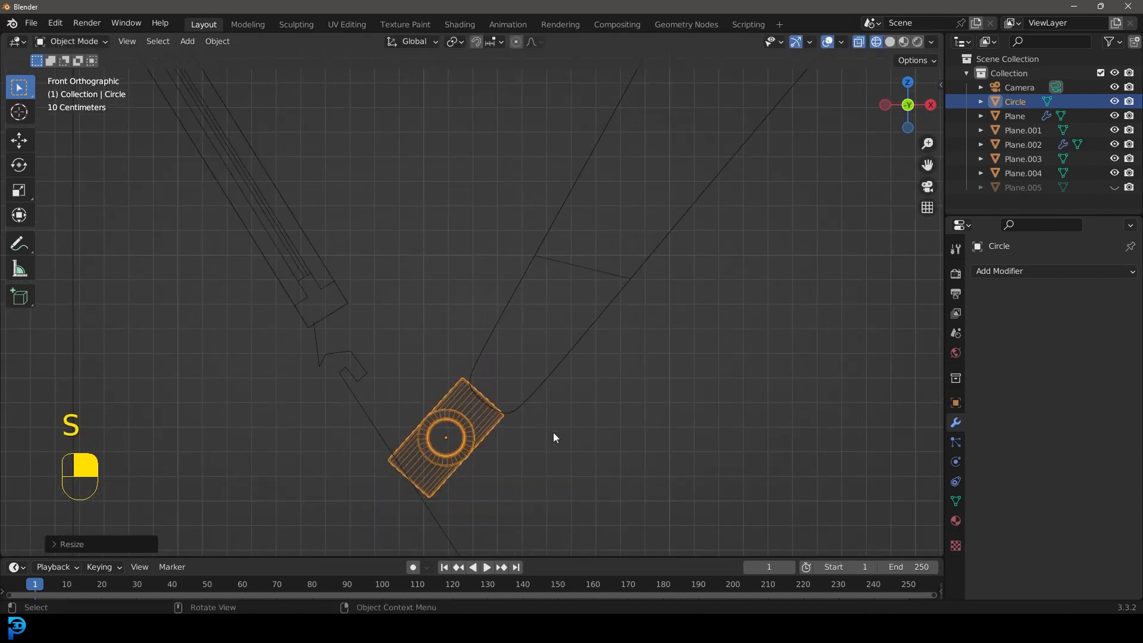
pyautogui.press('g')
pyautogui.click(541, 454)
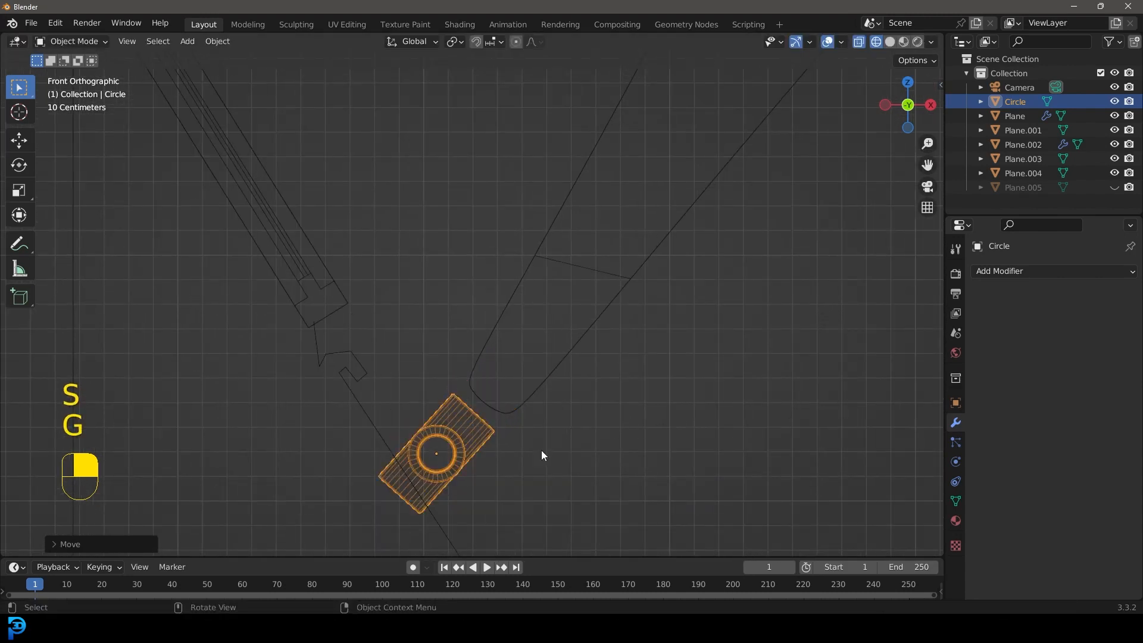
# Step: Edit the rib mesh, moving and scaling the brace's tip so it meets the end of the hinge
pyautogui.click(525, 403)
pyautogui.press('Tab')
pyautogui.press('g')
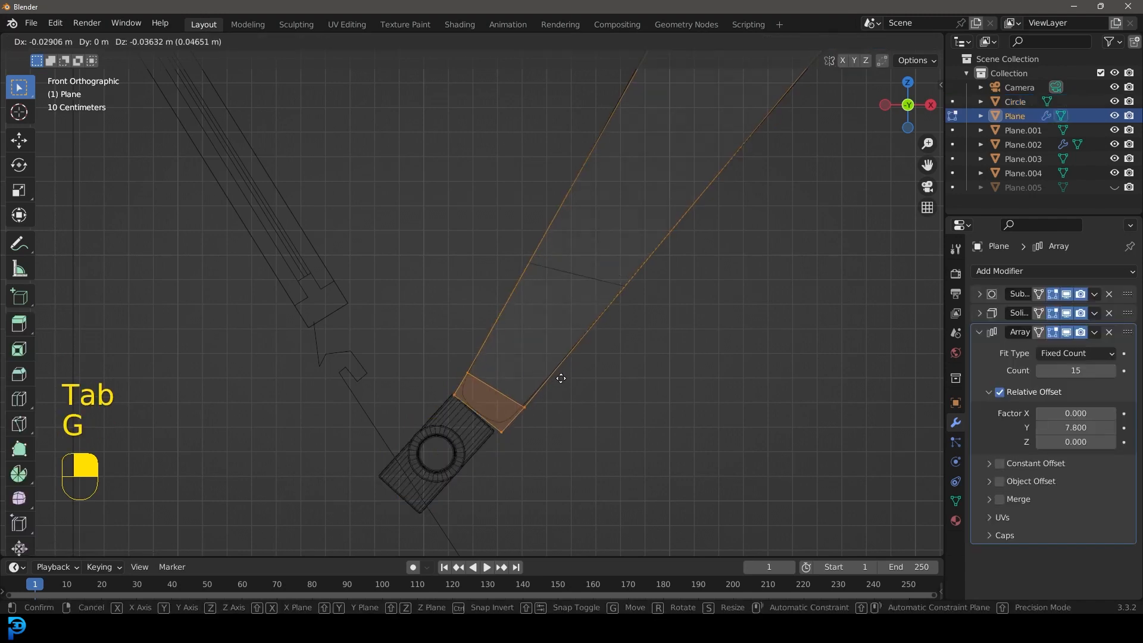
pyautogui.click(545, 397)
pyautogui.press('Tab')
pyautogui.press('Tab')
pyautogui.press('s')
pyautogui.click(571, 436)
pyautogui.press('Tab')
# Step: Restore solid shading and slide the hinge sideways beneath the brace to sit nearer the middle of its width
pyautogui.press('z')
pyautogui.moveTo(592, 393)
pyautogui.mouseDown(button='middle')
pyautogui.moveTo(563, 369)
pyautogui.moveTo(480, 388)
pyautogui.moveTo(432, 356)
pyautogui.moveTo(521, 391)
pyautogui.mouseUp(button='middle')
pyautogui.click(541, 401)
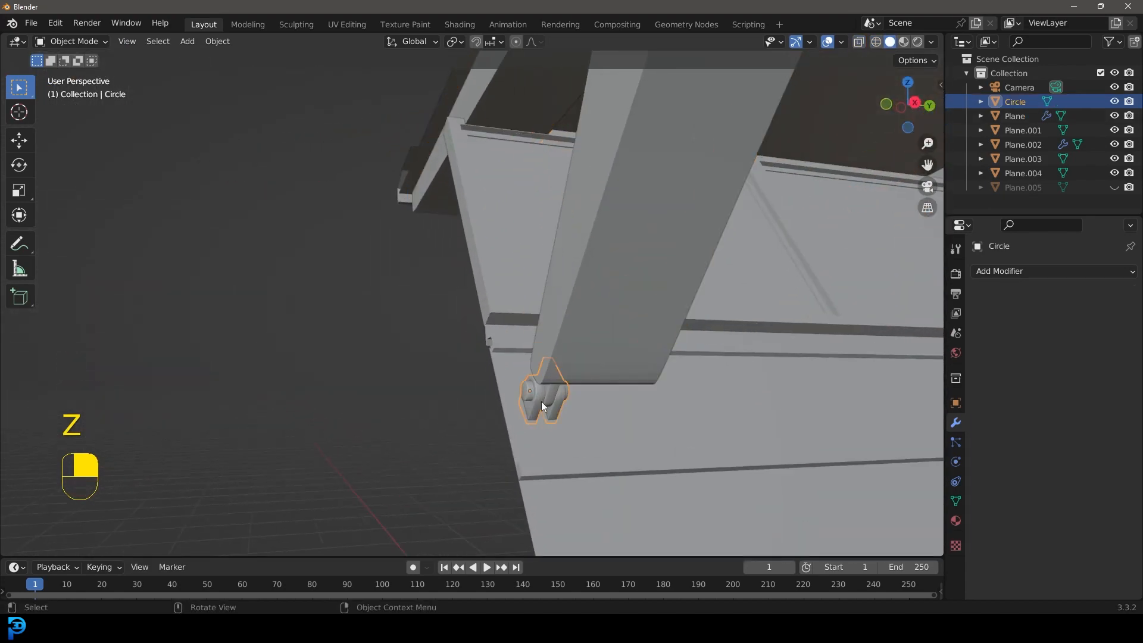
pyautogui.press('g')
pyautogui.middleClick(571, 406)
pyautogui.click(573, 405)
pyautogui.moveTo(688, 358); pyautogui.dragTo(642, 347, button='middle')
# Step: Add an Array modifier to the hinge with relative offset X 0 and Y 9.9, and view it through the camera
pyautogui.click(1023, 272)
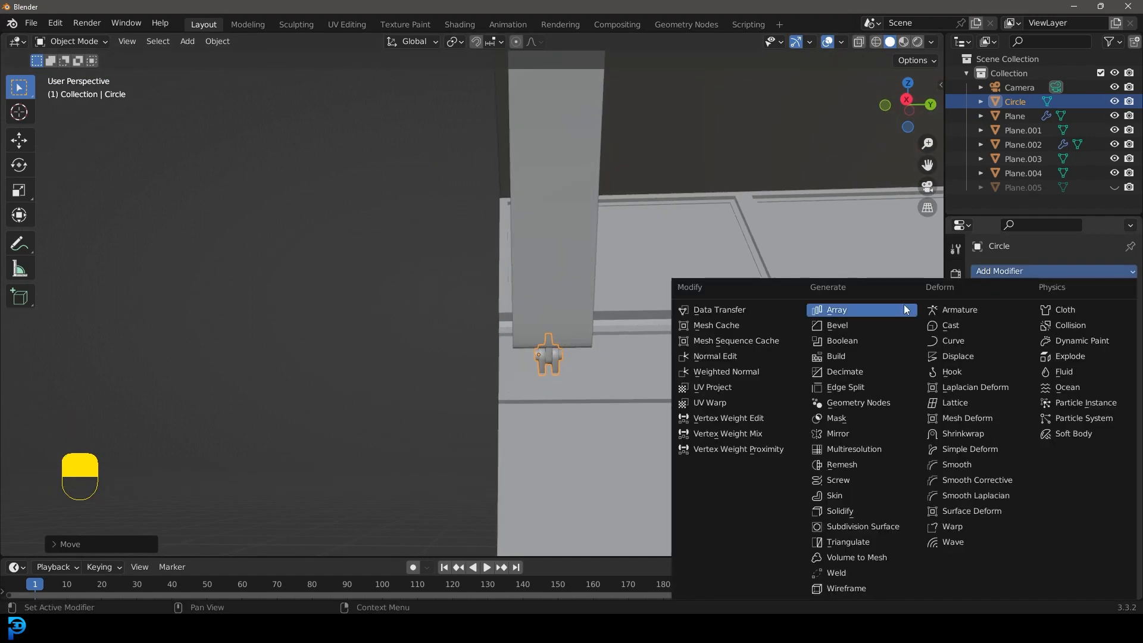
pyautogui.click(869, 310)
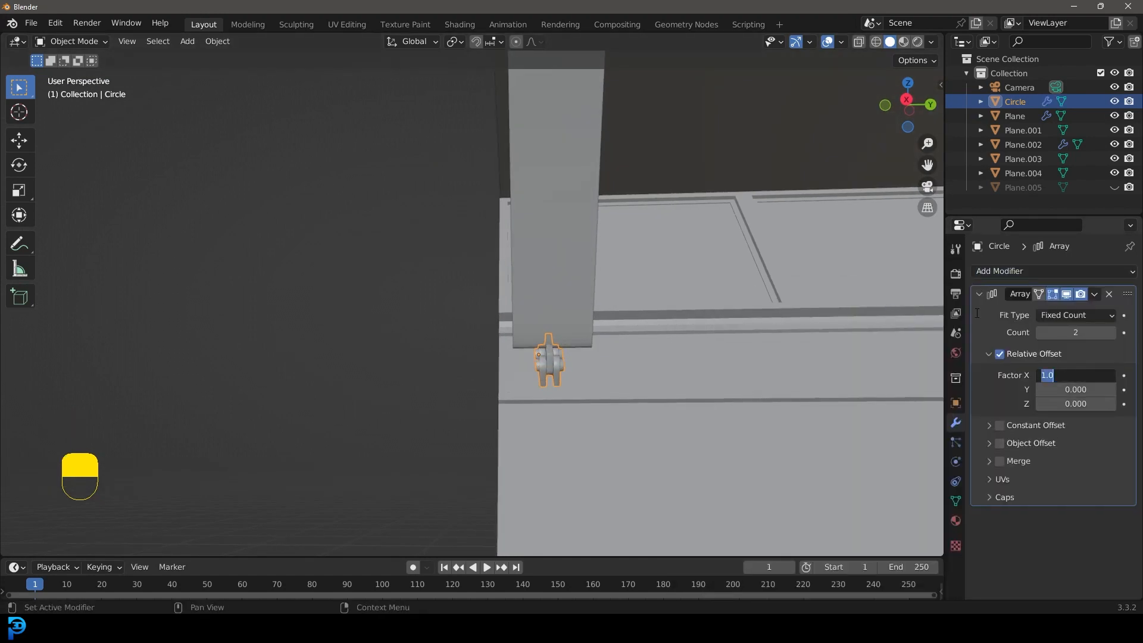
pyautogui.write('0')
pyautogui.press('Return')
pyautogui.click(1075, 389)
pyautogui.write('4.1')
pyautogui.press('Return')
pyautogui.moveTo(1076, 390); pyautogui.dragTo(1111, 390)
pyautogui.scroll(-4, 604, 320)
pyautogui.moveTo(604, 321); pyautogui.dragTo(675, 325, button='middle')
pyautogui.press('KP_0')
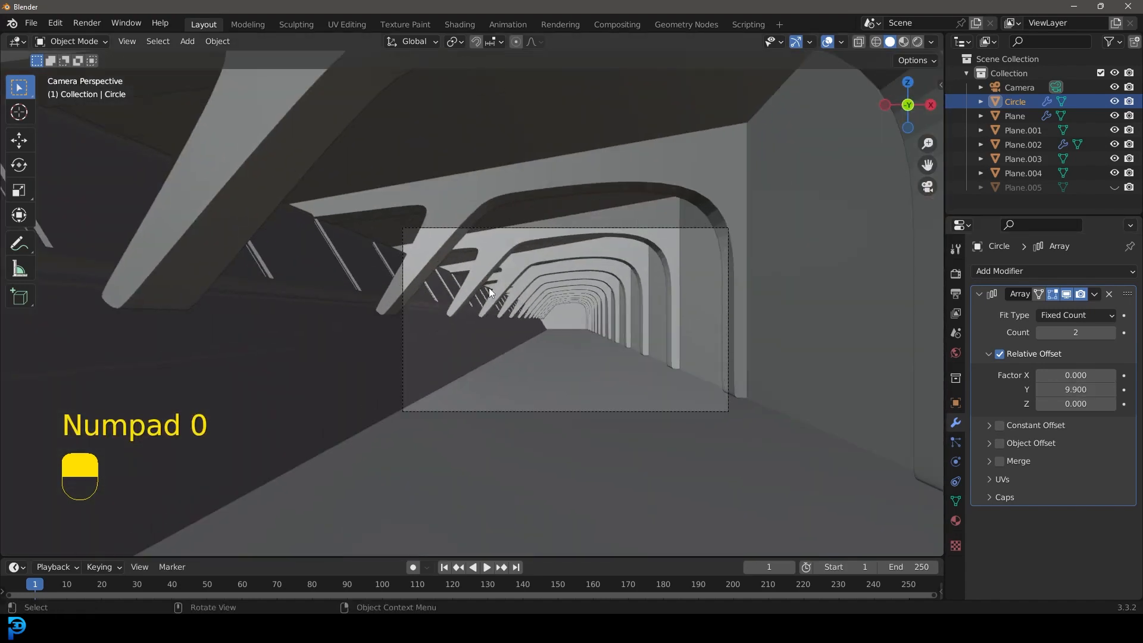
# Step: Raise the hinge array's count to 8 and set its relative Y offset to 11.19
pyautogui.click(1114, 332)
pyautogui.click(1113, 332)
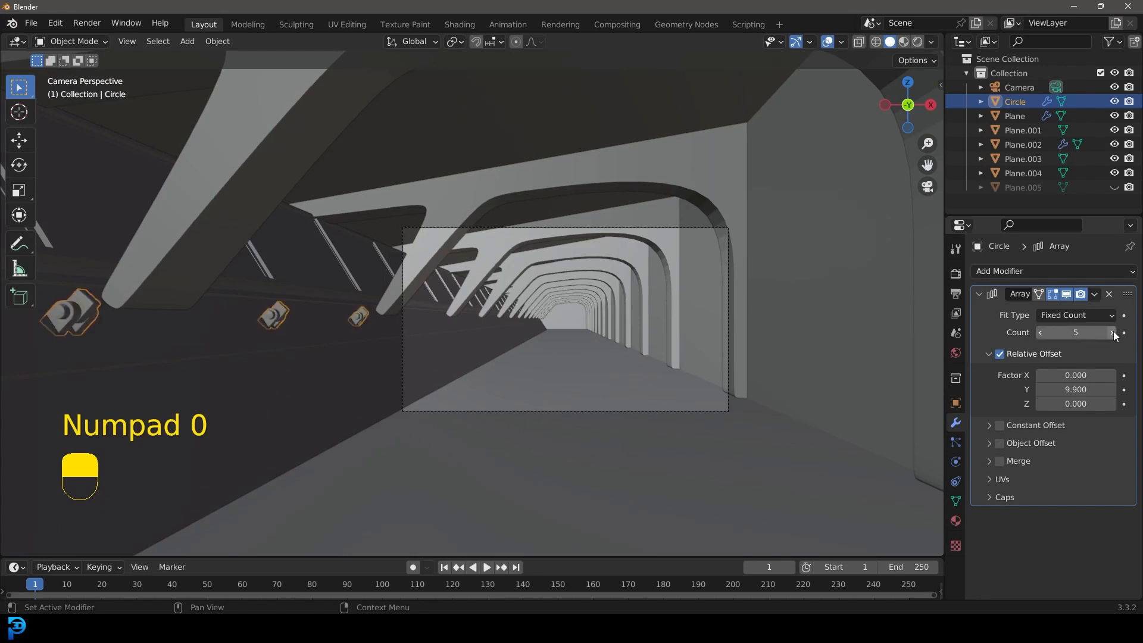
pyautogui.click(1113, 332)
pyautogui.click(1114, 332)
pyautogui.click(1114, 332)
pyautogui.click(1114, 332)
pyautogui.scroll(2, 418, 348)
pyautogui.keyDown('shift'); pyautogui.moveTo(340, 305); pyautogui.dragTo(545, 300, button='middle'); pyautogui.keyUp('shift')
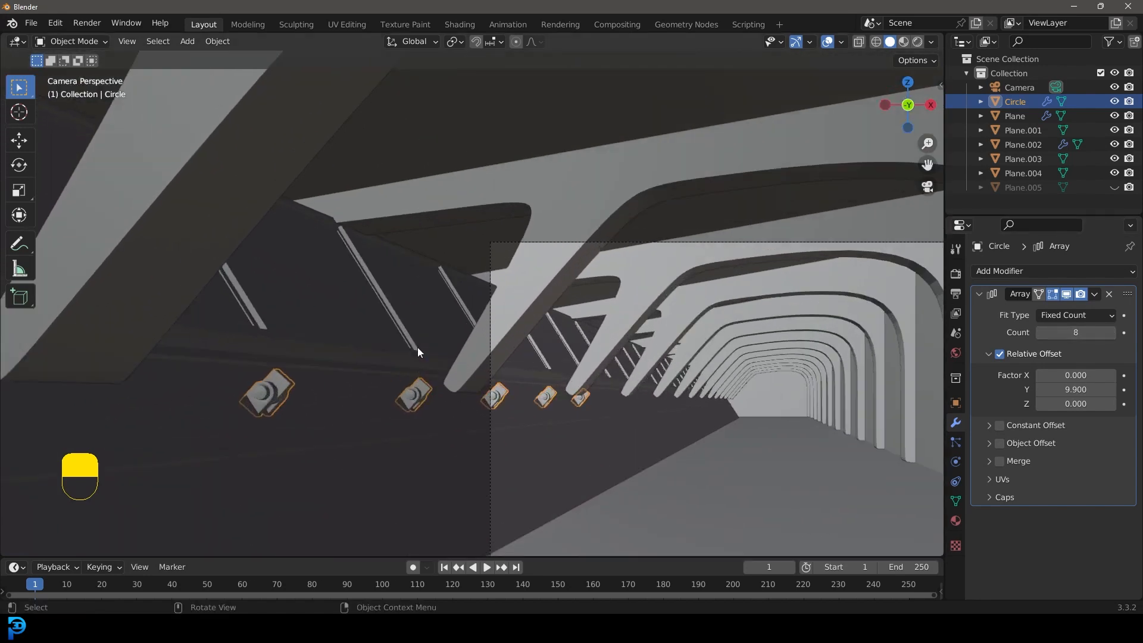
pyautogui.scroll(2, 591, 248)
pyautogui.moveTo(1072, 389)
pyautogui.keyDown('shift'); pyautogui.mouseDown()
pyautogui.moveTo(1131, 389)
pyautogui.moveTo(1076, 389)
pyautogui.mouseUp(); pyautogui.keyUp('shift')
# Step: Increase the hinge array's relative Y offset to 22.15 so the copies line up with the nearest braces
pyautogui.scroll(-5, 545, 304)
pyautogui.moveTo(546, 305); pyautogui.dragTo(369, 305, button='middle')
pyautogui.scroll(-2, 438, 306)
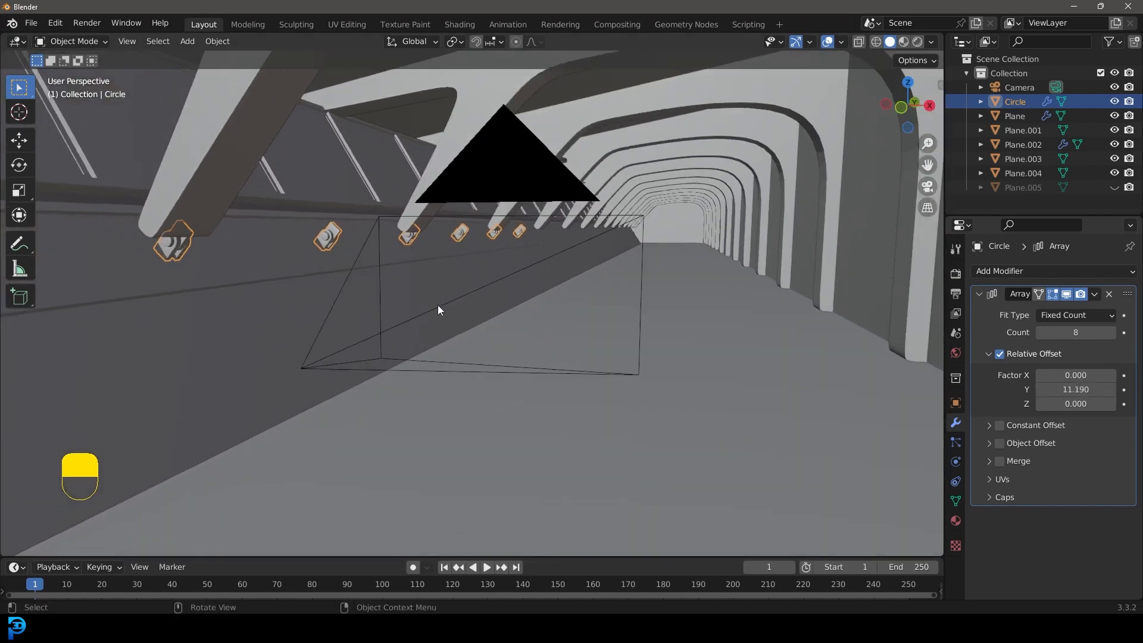
pyautogui.scroll(-3, 437, 305)
pyautogui.scroll(-4, 374, 302)
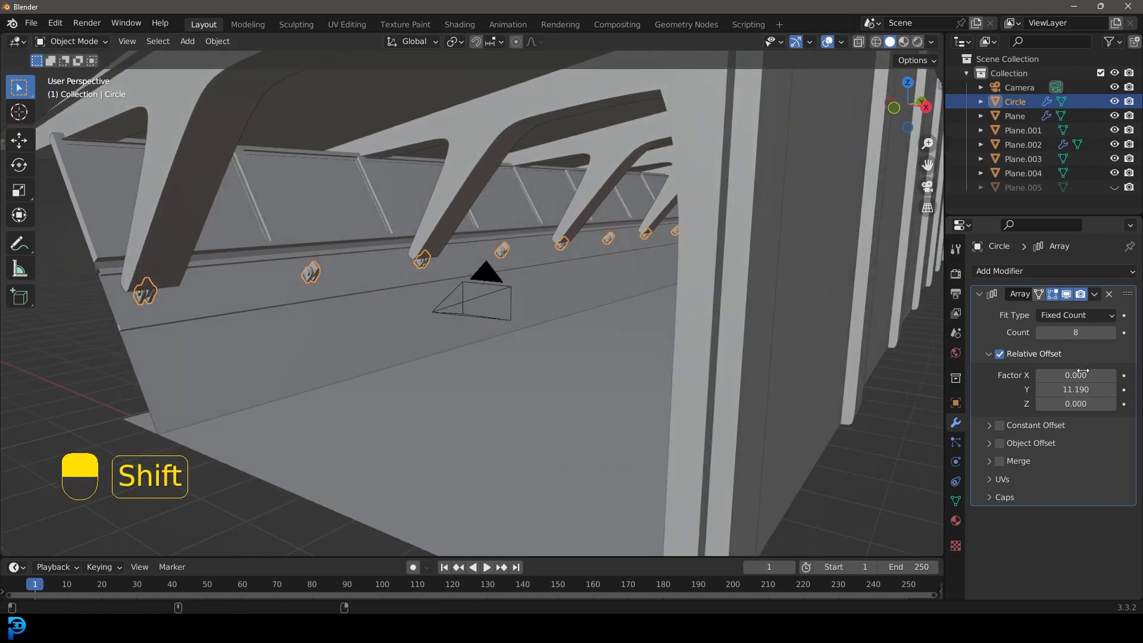
pyautogui.keyDown('shift'); pyautogui.moveTo(1075, 389); pyautogui.dragTo(1129, 389); pyautogui.keyUp('shift')
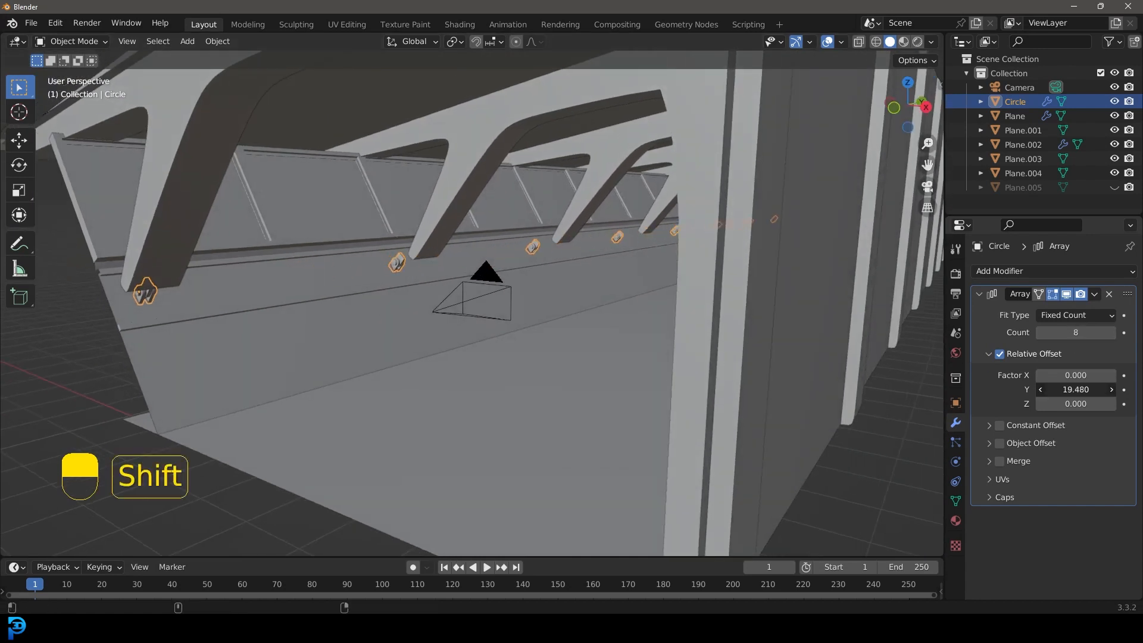
# Step: Set the hinge array's count to 15 and, in wireframe, refine its Y offset to 21.88 to match the far braces
pyautogui.moveTo(465, 341); pyautogui.dragTo(466, 309, button='middle')
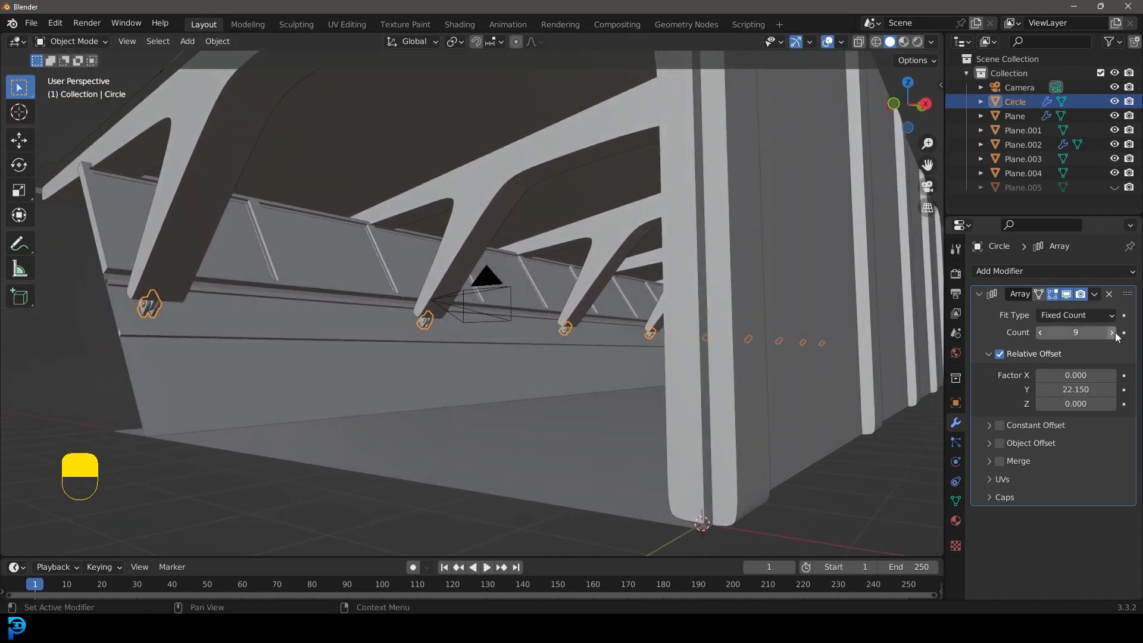
pyautogui.moveTo(552, 298); pyautogui.dragTo(574, 302, button='middle')
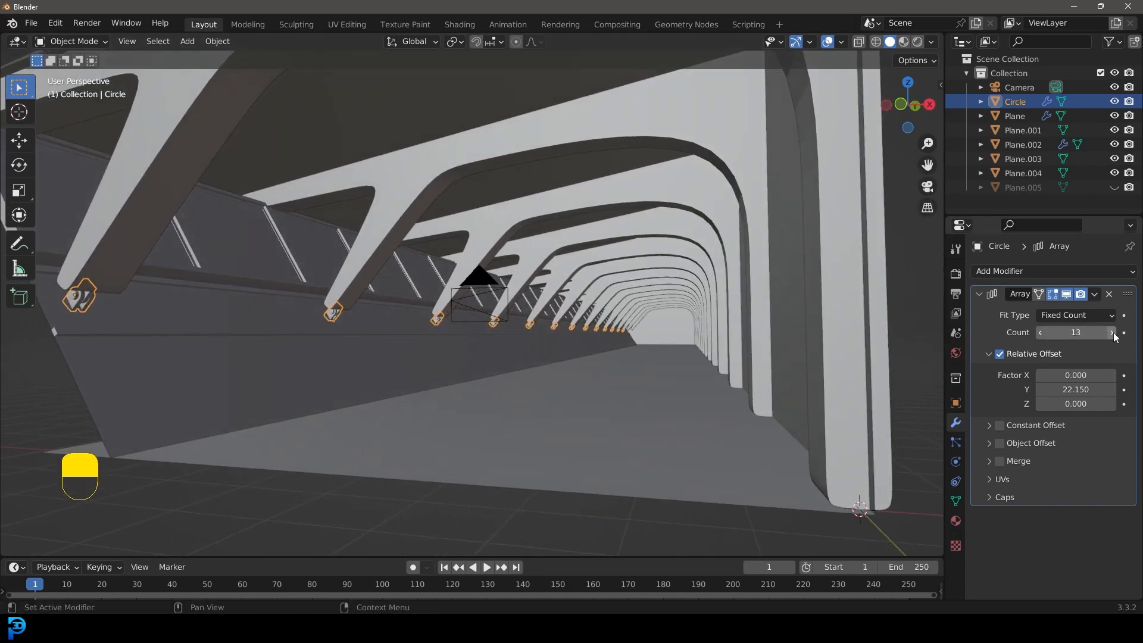
pyautogui.click(1112, 332)
pyautogui.moveTo(625, 323)
pyautogui.mouseDown(button='middle')
pyautogui.moveTo(616, 302)
pyautogui.moveTo(520, 279)
pyautogui.moveTo(370, 319)
pyautogui.moveTo(808, 328)
pyautogui.moveTo(652, 335)
pyautogui.moveTo(533, 364)
pyautogui.mouseUp(button='middle')
pyautogui.scroll(2, 808, 328)
pyautogui.scroll(2, 652, 335)
pyautogui.press('z')
pyautogui.click(621, 334)
pyautogui.scroll(5, 533, 364)
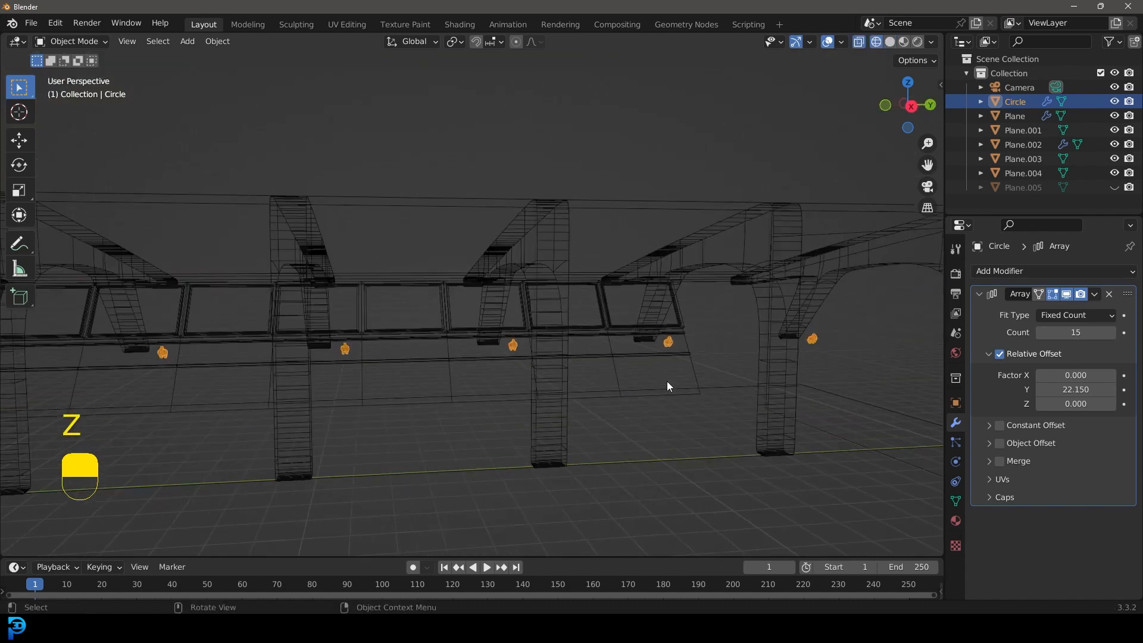
pyautogui.keyDown('shift'); pyautogui.moveTo(663, 379); pyautogui.dragTo(499, 382, button='middle'); pyautogui.keyUp('shift')
pyautogui.scroll(5, 498, 382)
pyautogui.keyDown('shift'); pyautogui.moveTo(1091, 389); pyautogui.dragTo(1073, 389); pyautogui.keyUp('shift')
pyautogui.scroll(-3, 721, 304)
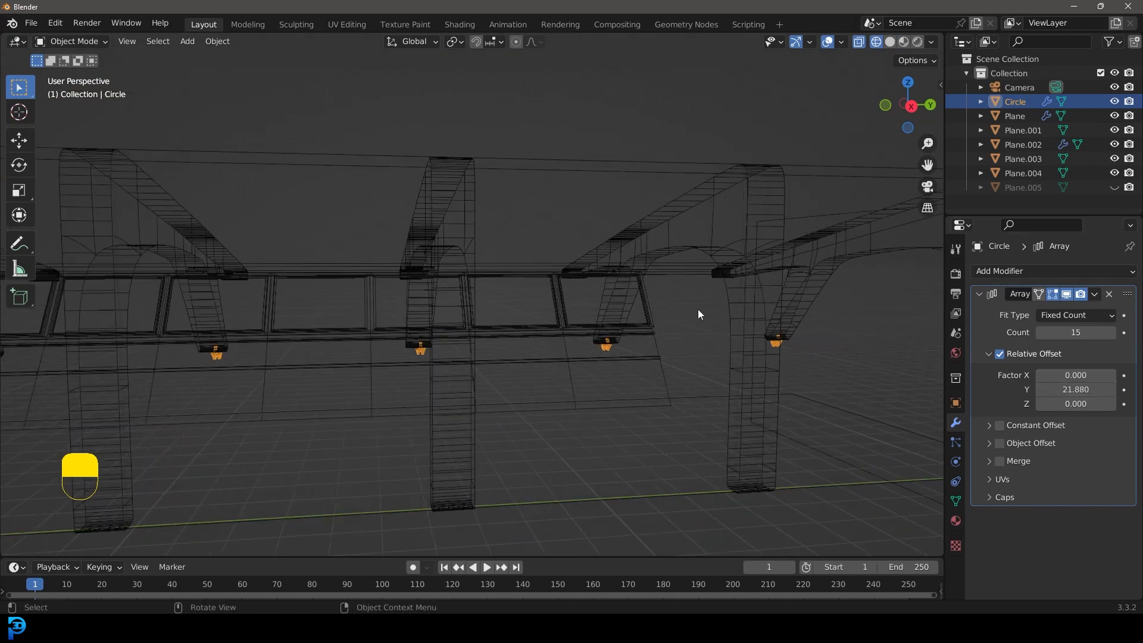
# Step: Switch to the camera view, preview the rendered shading, and return to solid shading
pyautogui.press('KP_0')
pyautogui.press('z')
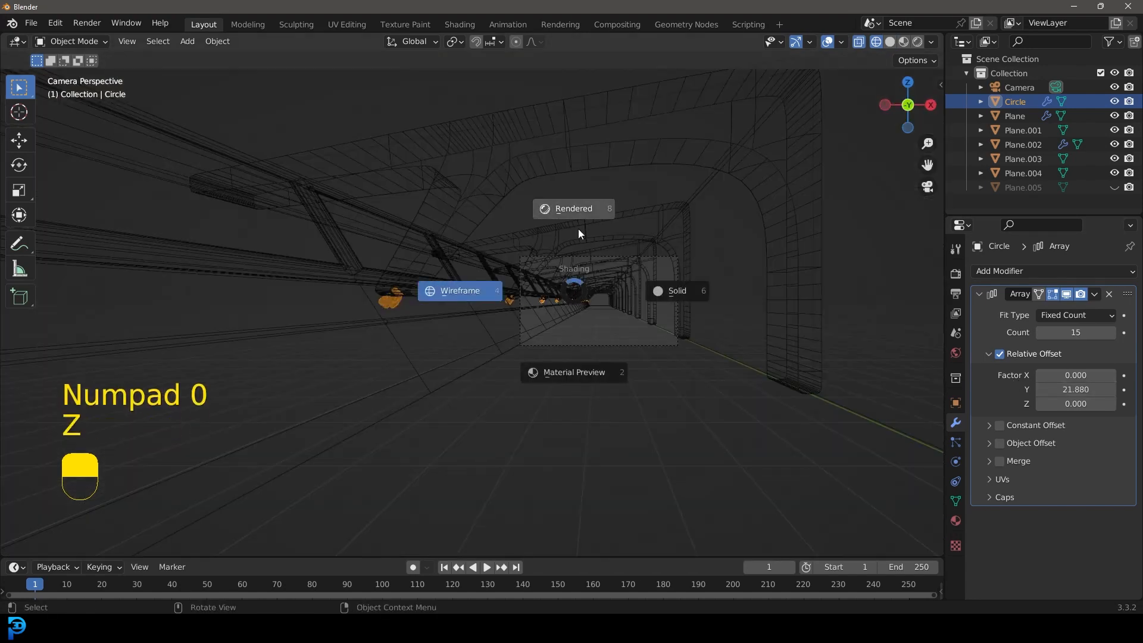
pyautogui.click(574, 210)
pyautogui.scroll(3, 634, 283)
pyautogui.press('z')
pyautogui.click(736, 288)
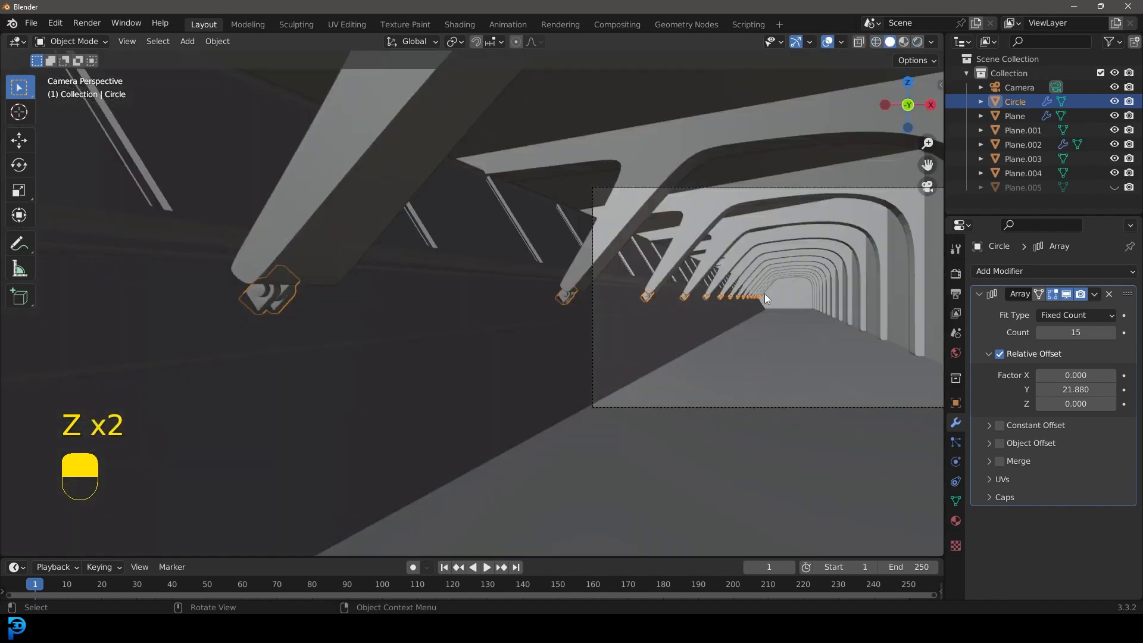
# Step: Deselect everything and examine the row of hinges and the hallway composition through the camera
pyautogui.keyDown('shift'); pyautogui.moveTo(765, 293); pyautogui.dragTo(624, 305, button='middle'); pyautogui.keyUp('shift')
pyautogui.scroll(4, 624, 305)
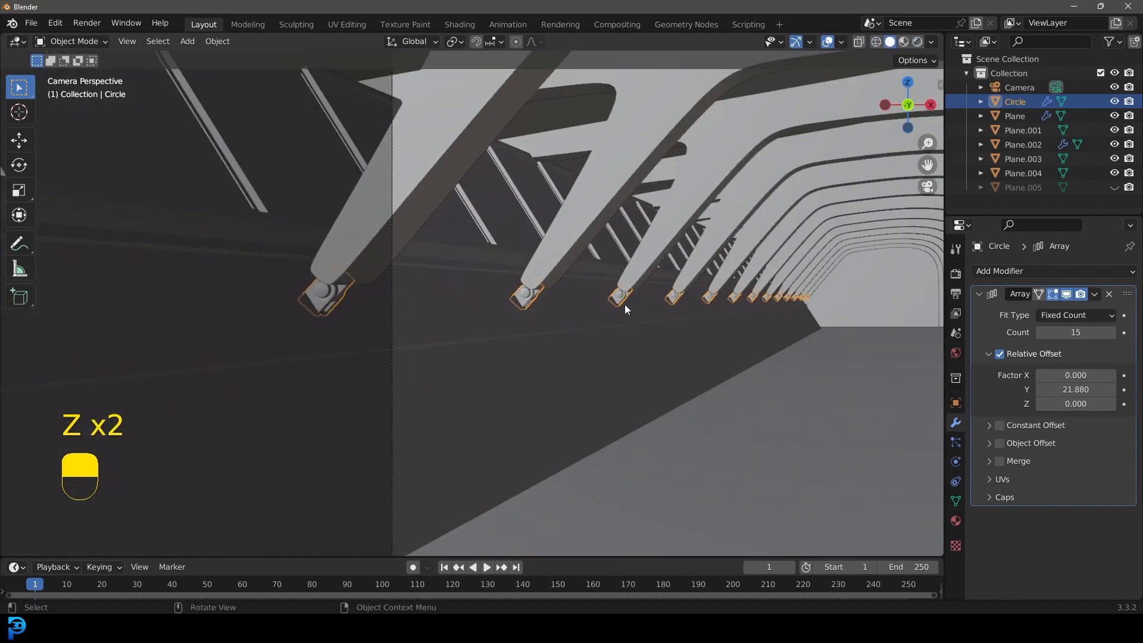
pyautogui.scroll(1, 624, 305)
pyautogui.hotkey('alt', 'a')
pyautogui.keyDown('shift'); pyautogui.moveTo(727, 291); pyautogui.dragTo(509, 302, button='middle'); pyautogui.keyUp('shift')
pyautogui.scroll(4, 714, 308)
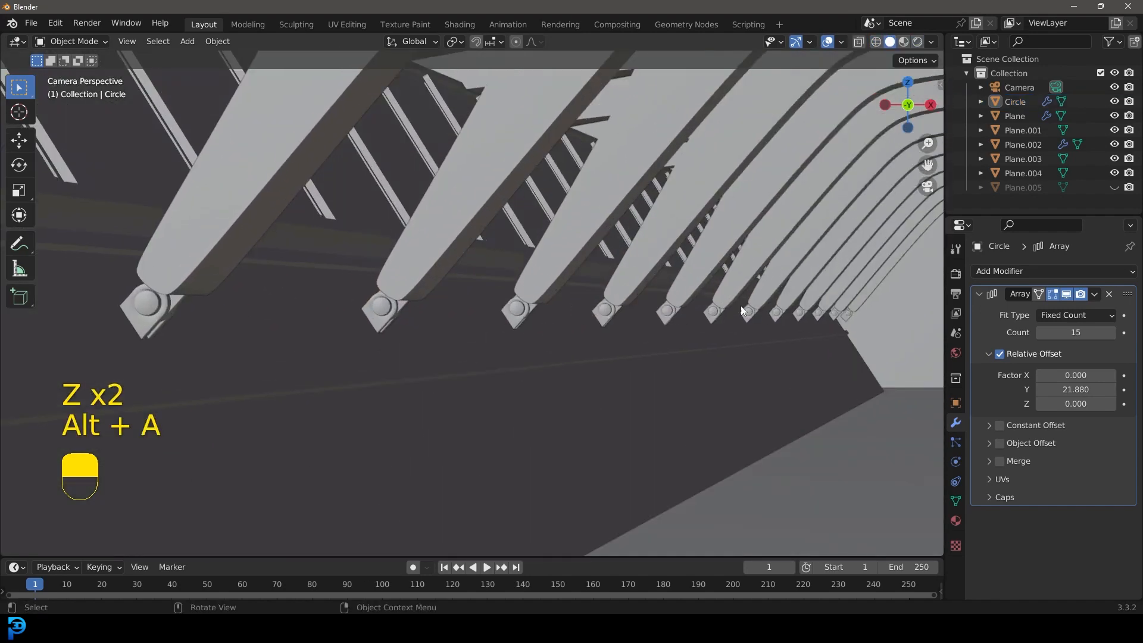
pyautogui.scroll(-3, 595, 276)
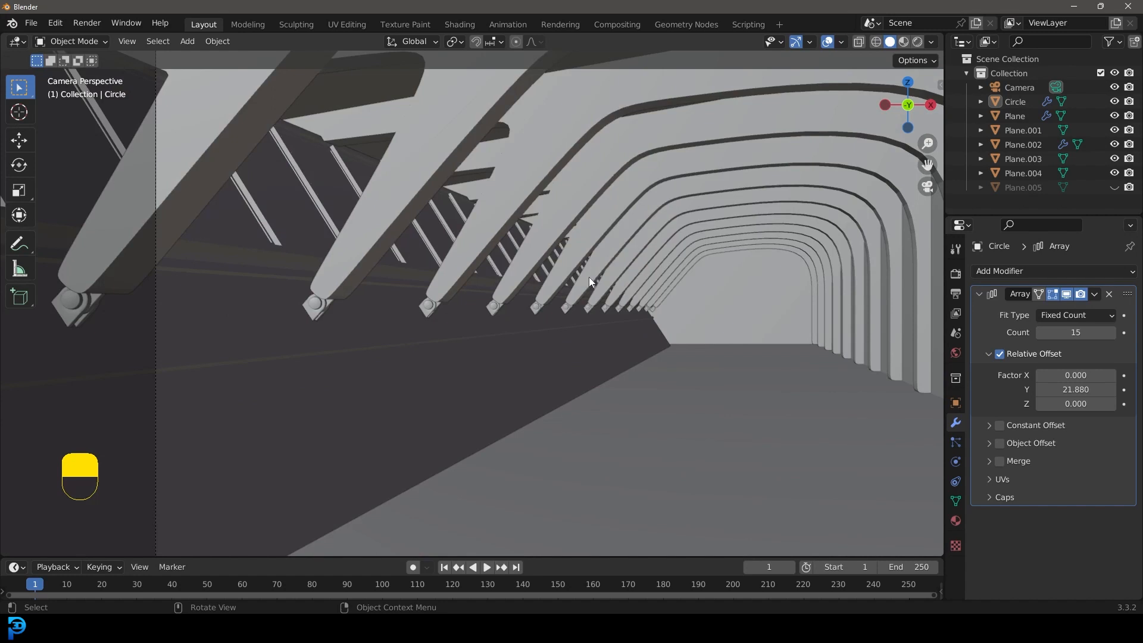
pyautogui.scroll(-3, 590, 279)
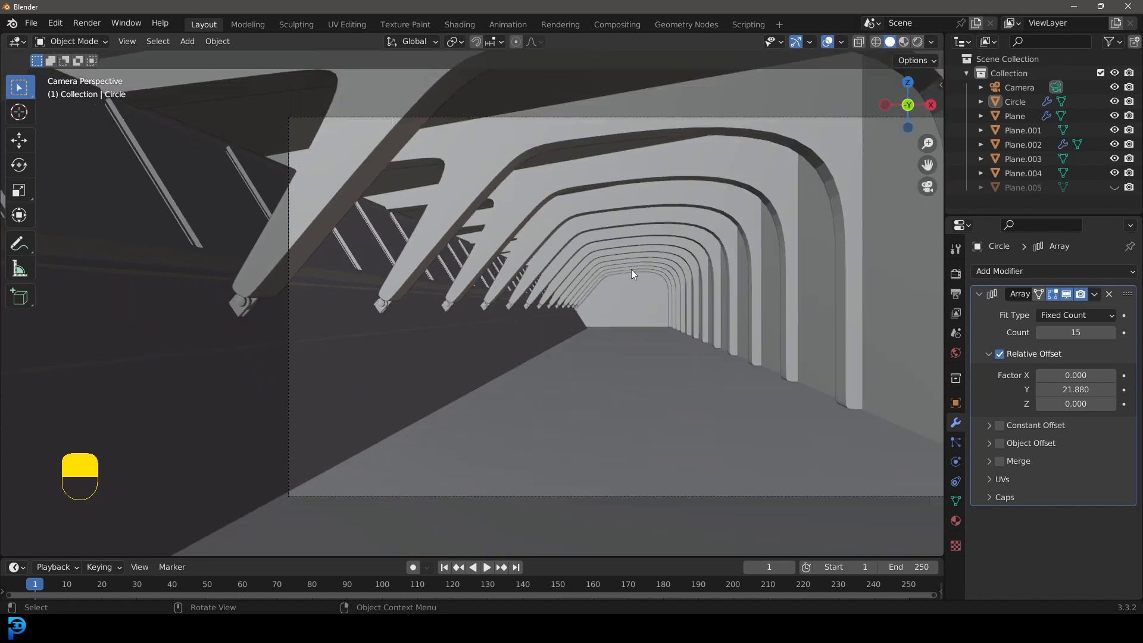
pyautogui.scroll(-2, 640, 271)
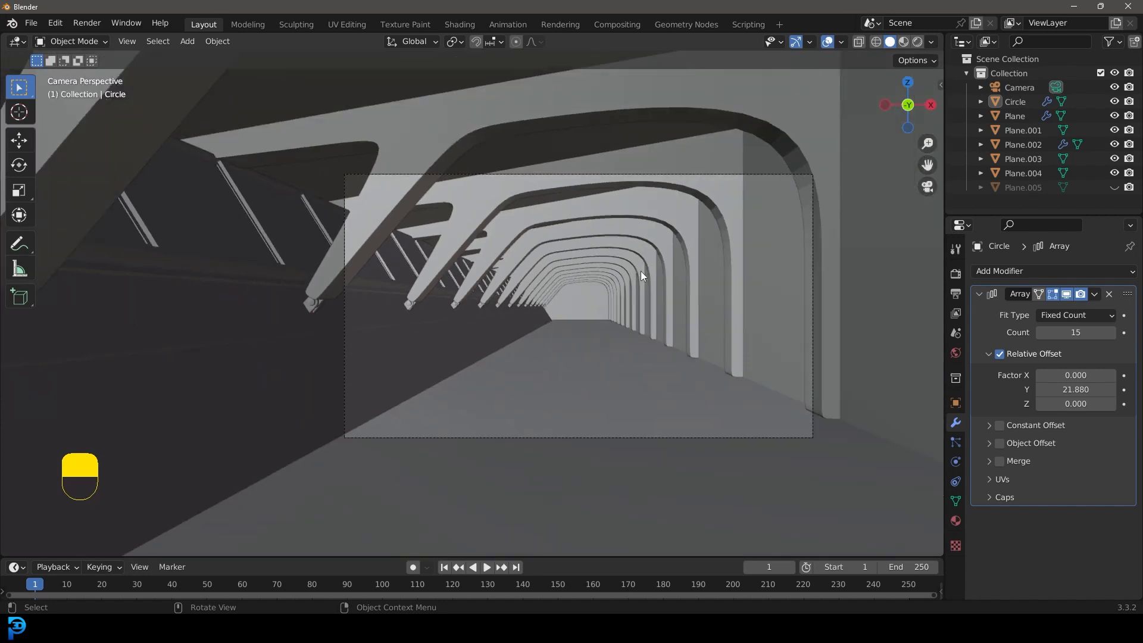
pyautogui.keyDown('shift'); pyautogui.moveTo(647, 259); pyautogui.dragTo(606, 269, button='middle'); pyautogui.keyUp('shift')
pyautogui.scroll(2, 605, 273)
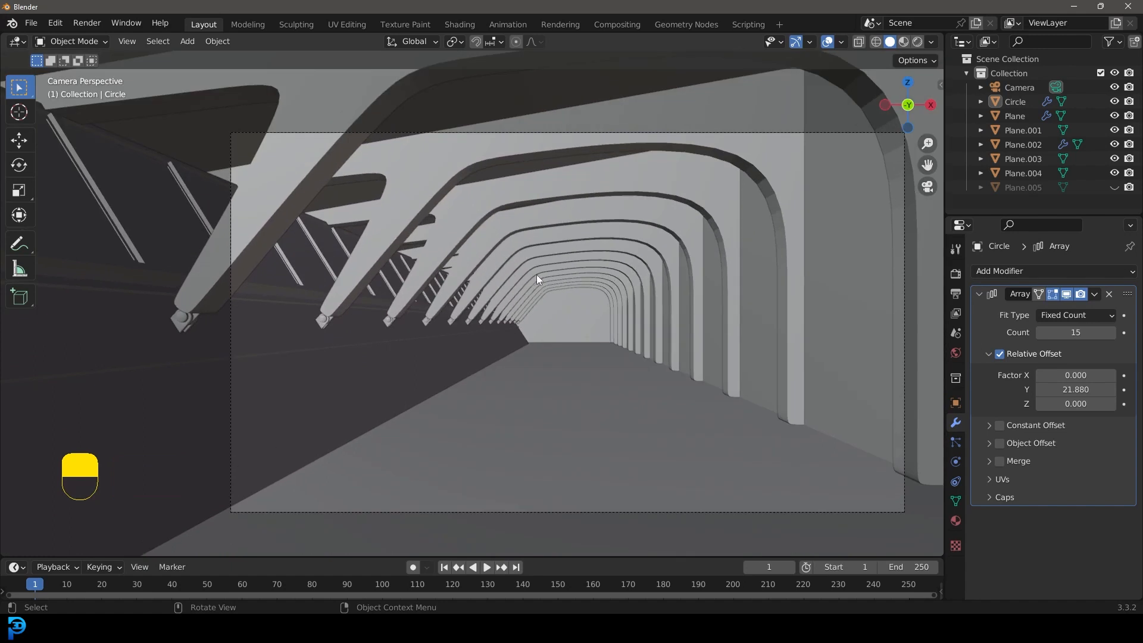
# Step: Add a Bevel modifier after the Array on the arched ribs and adjust its amount
pyautogui.click(772, 167)
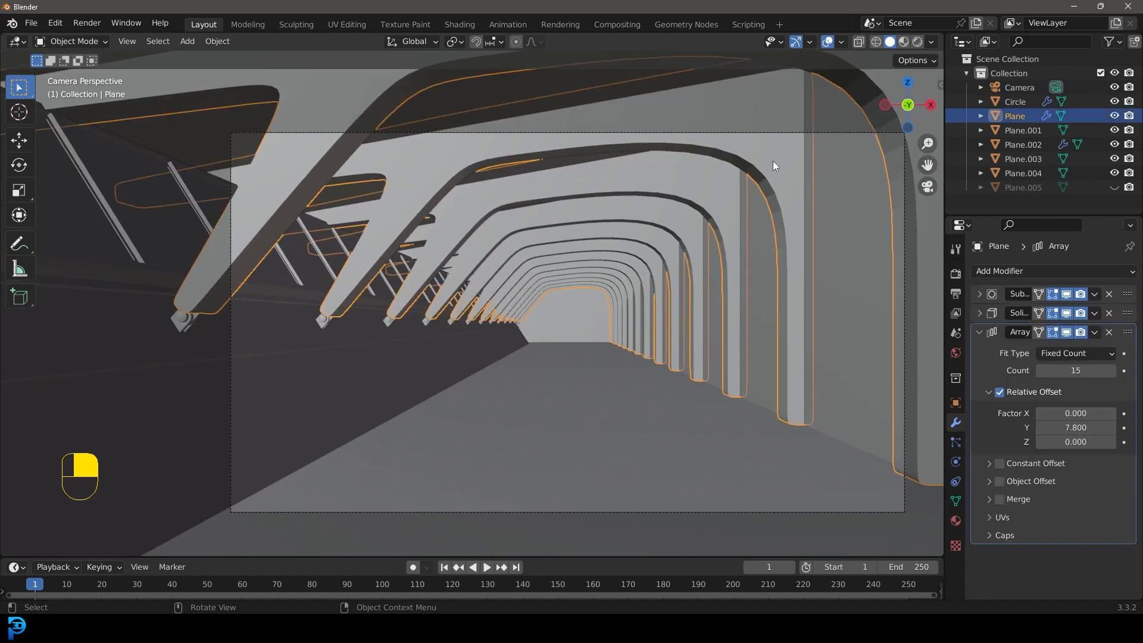
pyautogui.hotkey('ctrl', 'z')
pyautogui.click(991, 270)
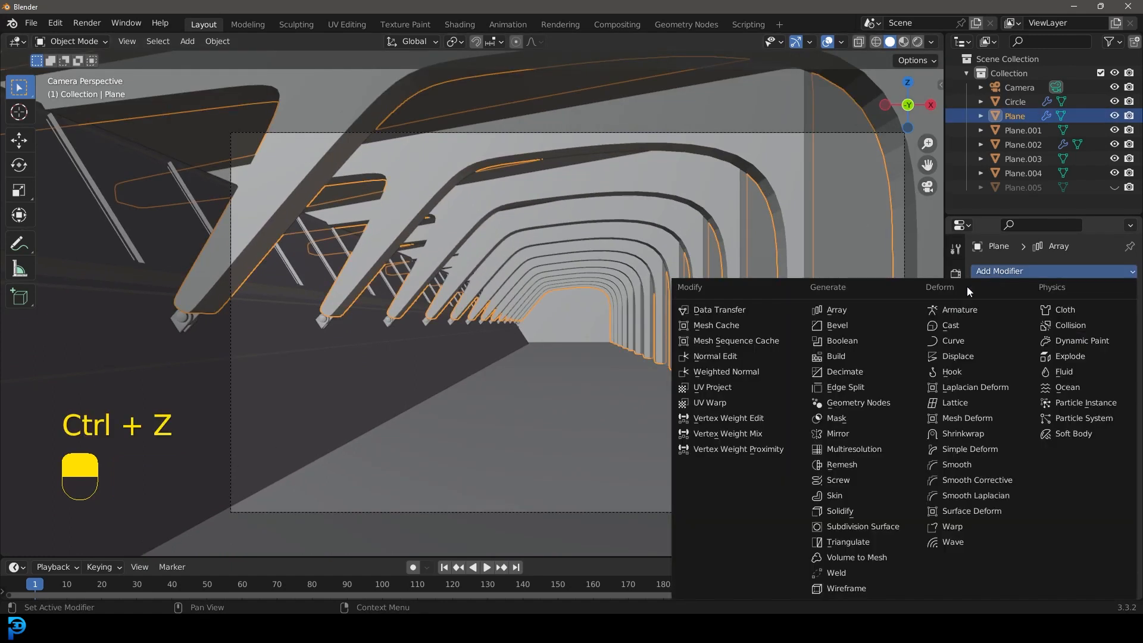
pyautogui.click(860, 327)
pyautogui.scroll(3, 762, 285)
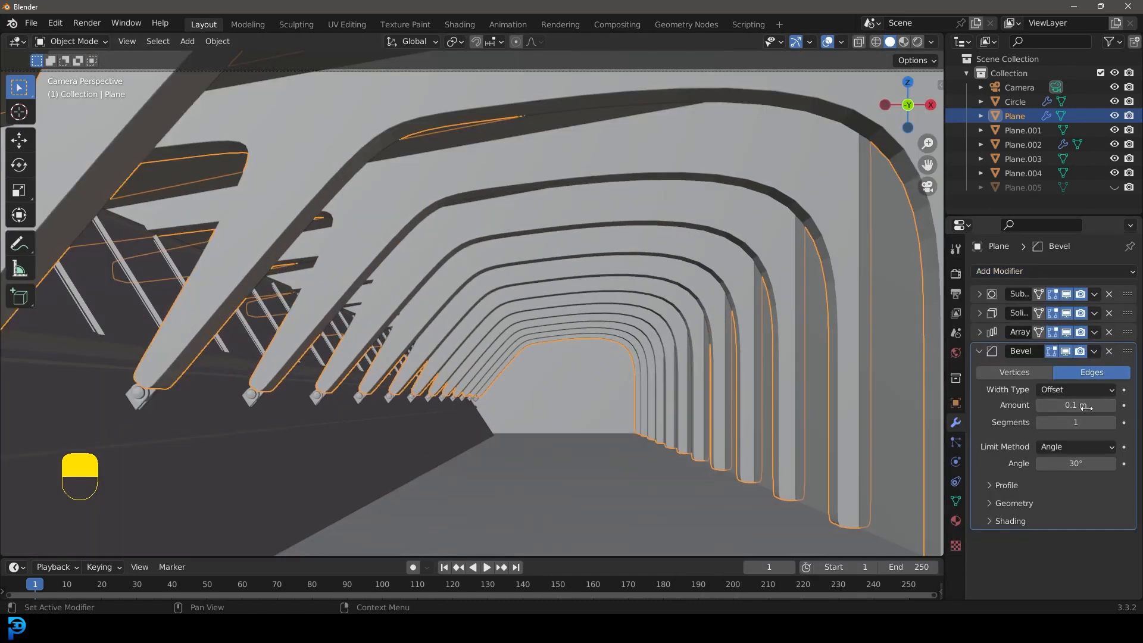
pyautogui.keyDown('shift'); pyautogui.moveTo(1076, 405); pyautogui.dragTo(1098, 405); pyautogui.keyUp('shift')
pyautogui.click(978, 351)
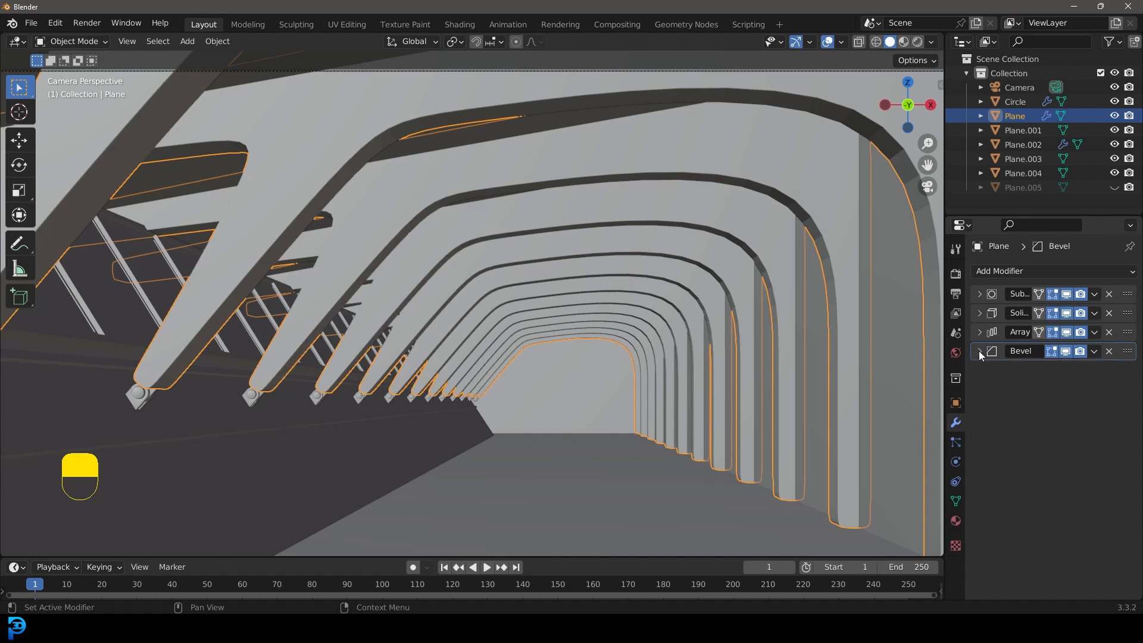
# Step: Add a Subdivision Surface modifier to the arched ribs and shade them smooth
pyautogui.click(1013, 272)
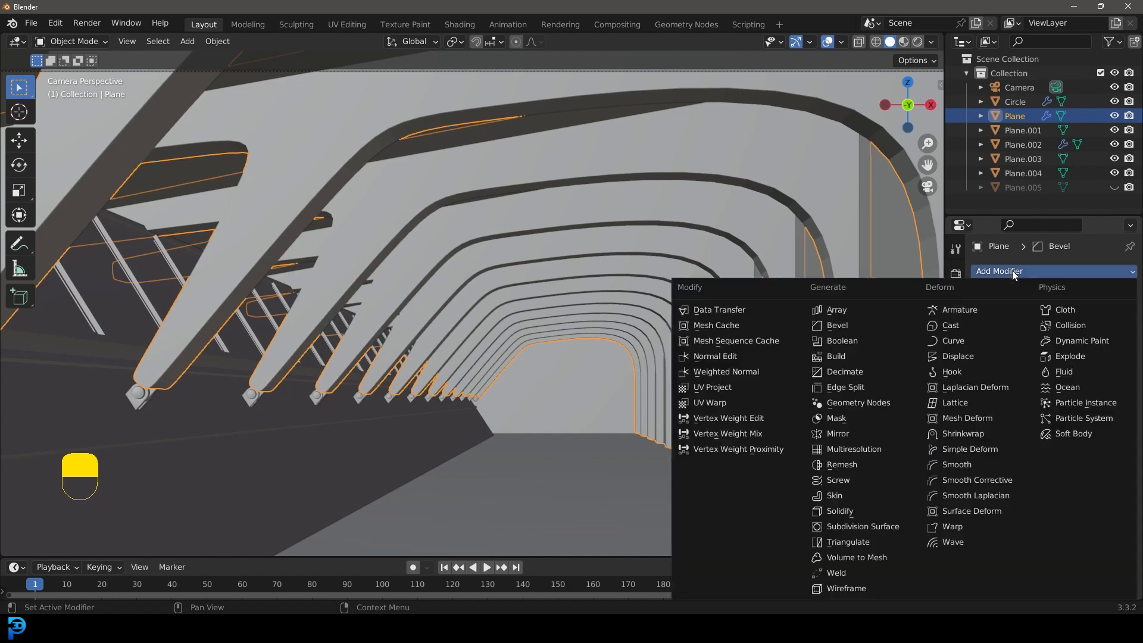
pyautogui.click(894, 527)
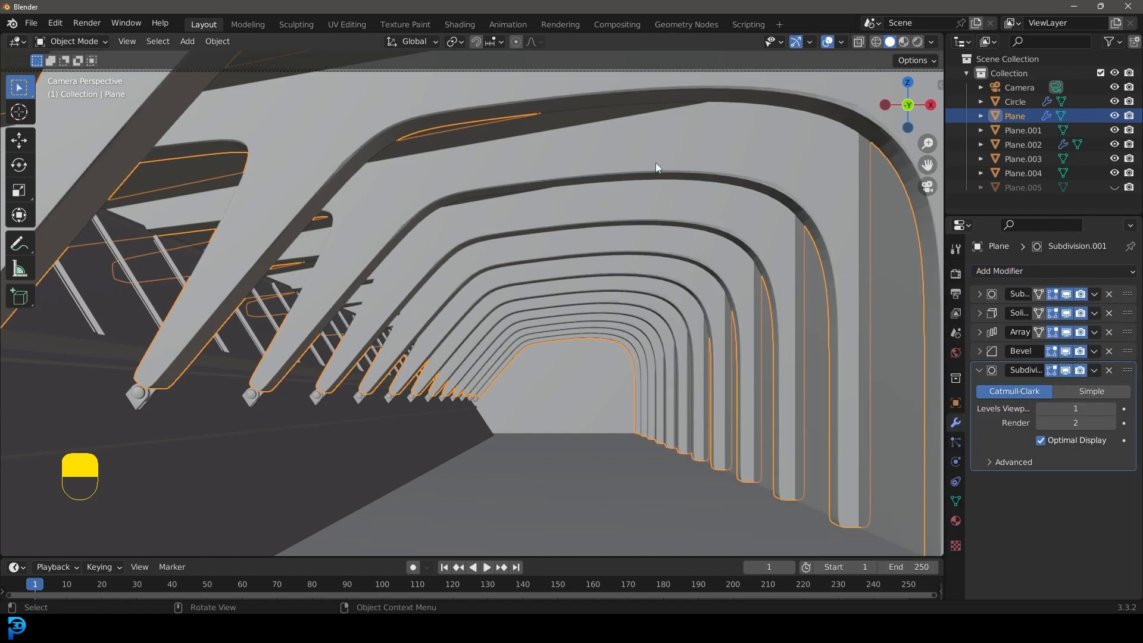
pyautogui.rightClick(812, 179)
pyautogui.click(738, 178)
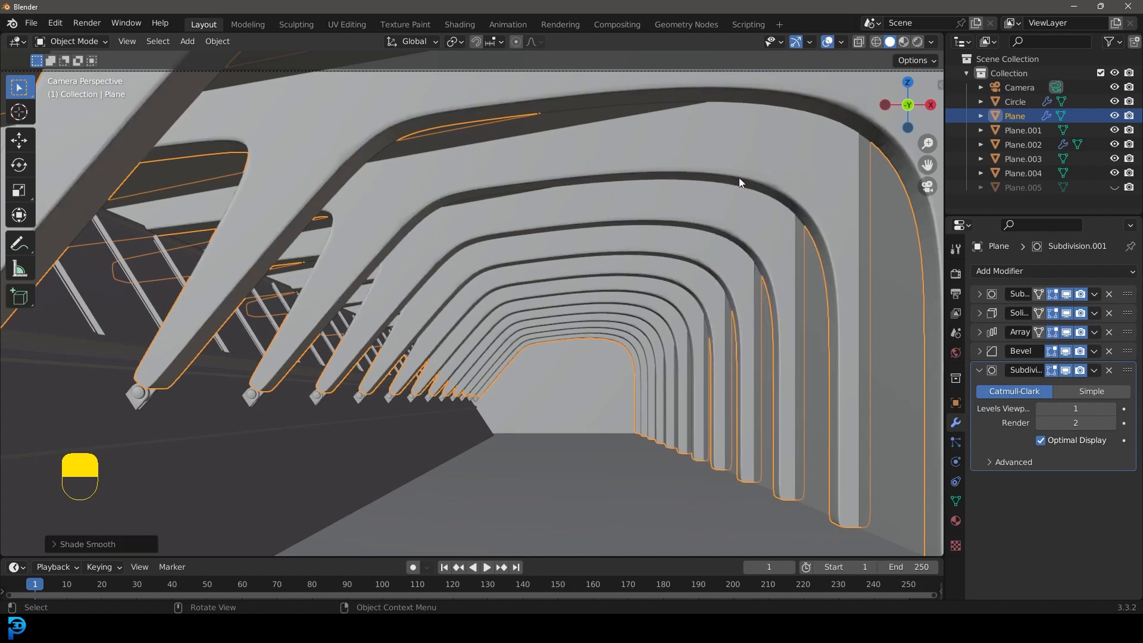
pyautogui.click(980, 371)
pyautogui.scroll(-3, 685, 183)
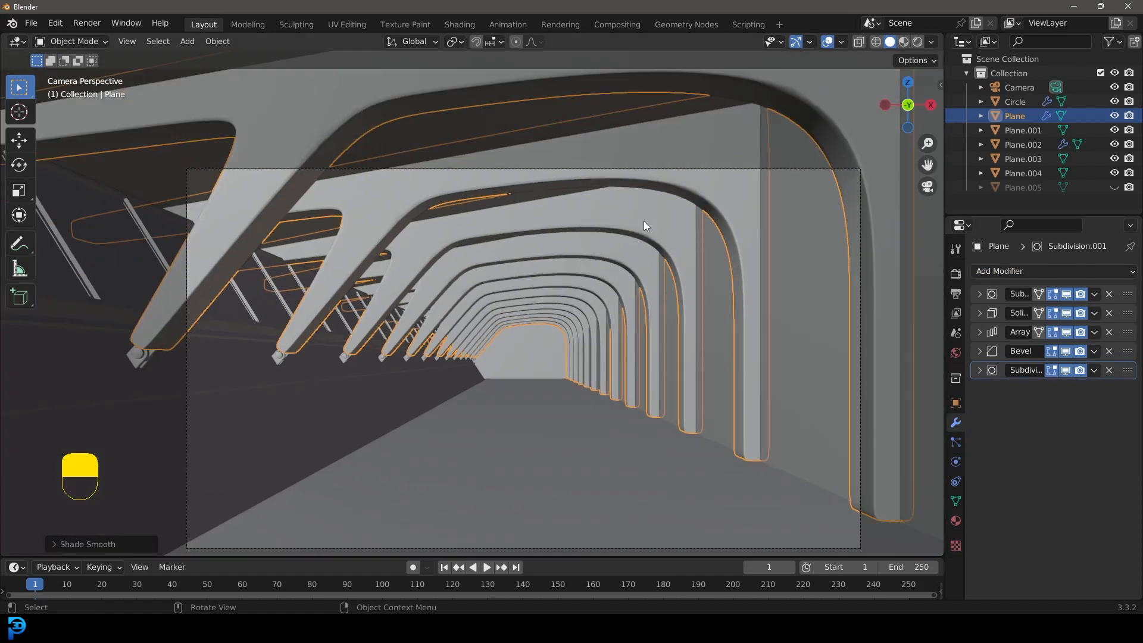
# Step: Deselect everything and save the scene to the Desktop as untitled.blend
pyautogui.hotkey('alt', 'a')
pyautogui.keyDown('shift'); pyautogui.moveTo(520, 356); pyautogui.dragTo(524, 266, button='middle'); pyautogui.keyUp('shift')
pyautogui.hotkey('ctrl', 's')
pyautogui.click(250, 271)
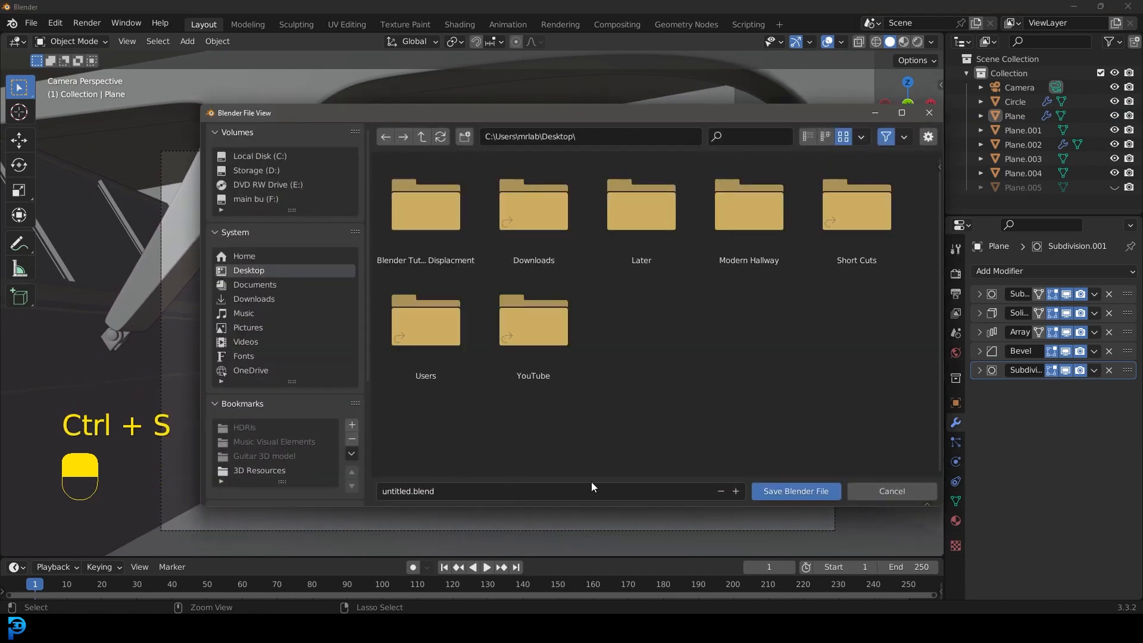
pyautogui.click(767, 491)
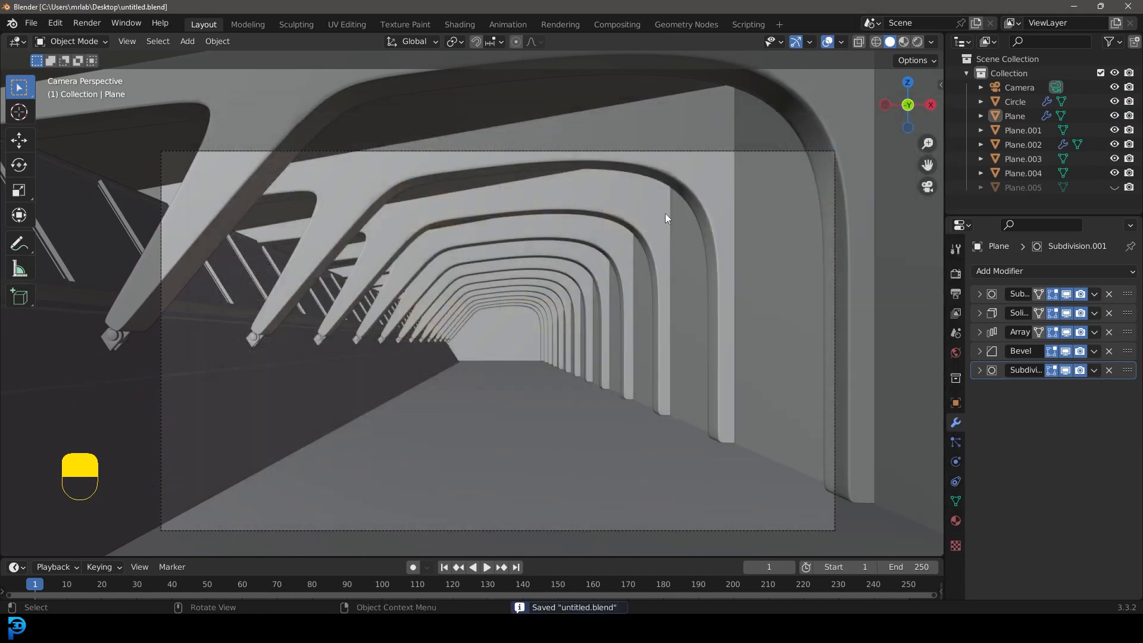
# Step: Set the render engine to Cycles with GPU Compute as the device and limit the final render to 80 max samples
pyautogui.keyDown('shift'); pyautogui.moveTo(610, 331); pyautogui.dragTo(604, 306, button='middle'); pyautogui.keyUp('shift')
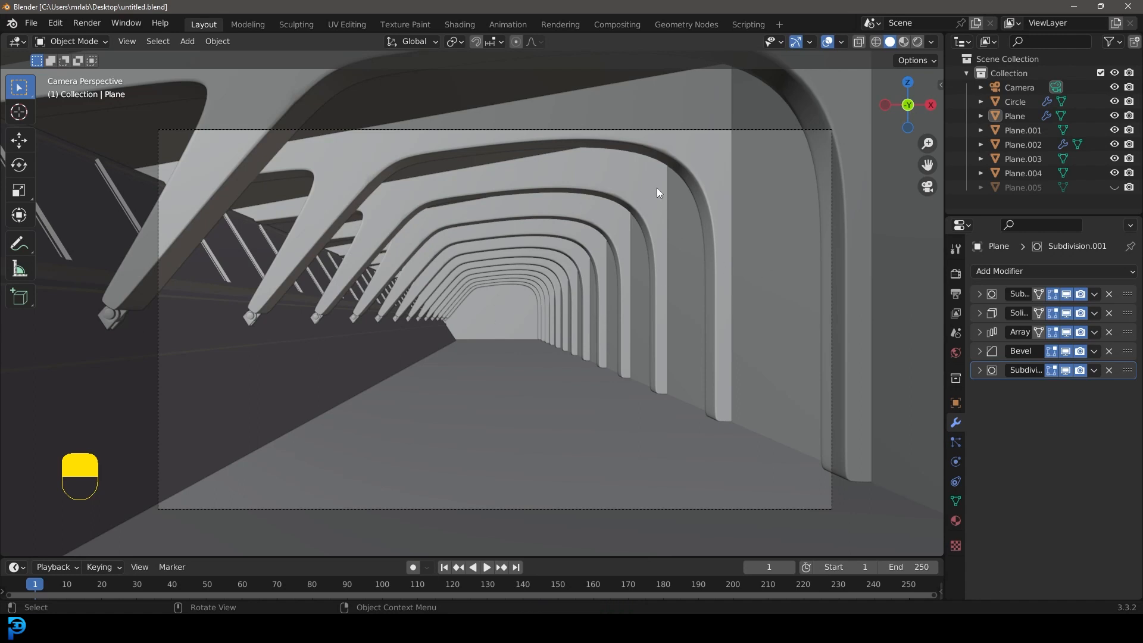
pyautogui.click(954, 274)
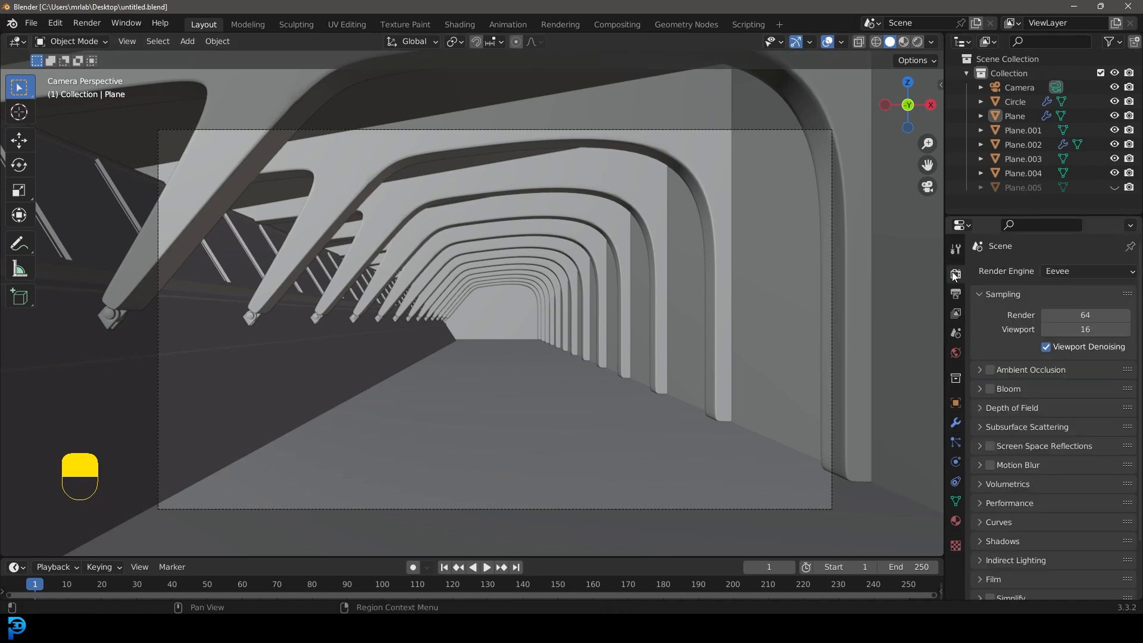
pyautogui.click(1041, 271)
pyautogui.click(1058, 317)
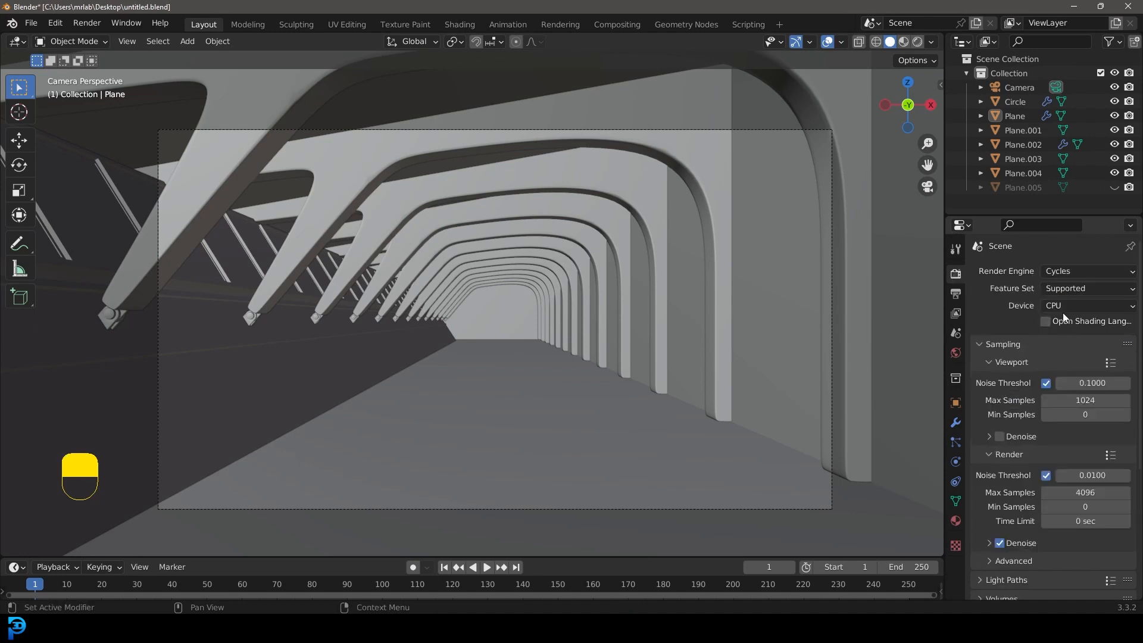
pyautogui.click(1072, 304)
pyautogui.click(1075, 337)
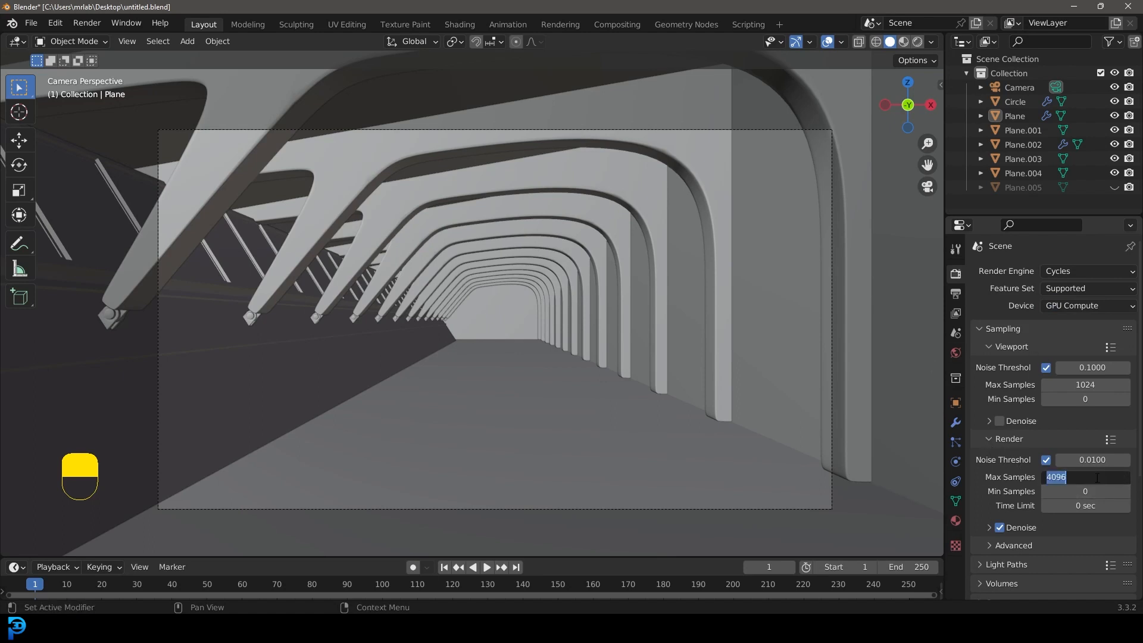
pyautogui.press('Return')
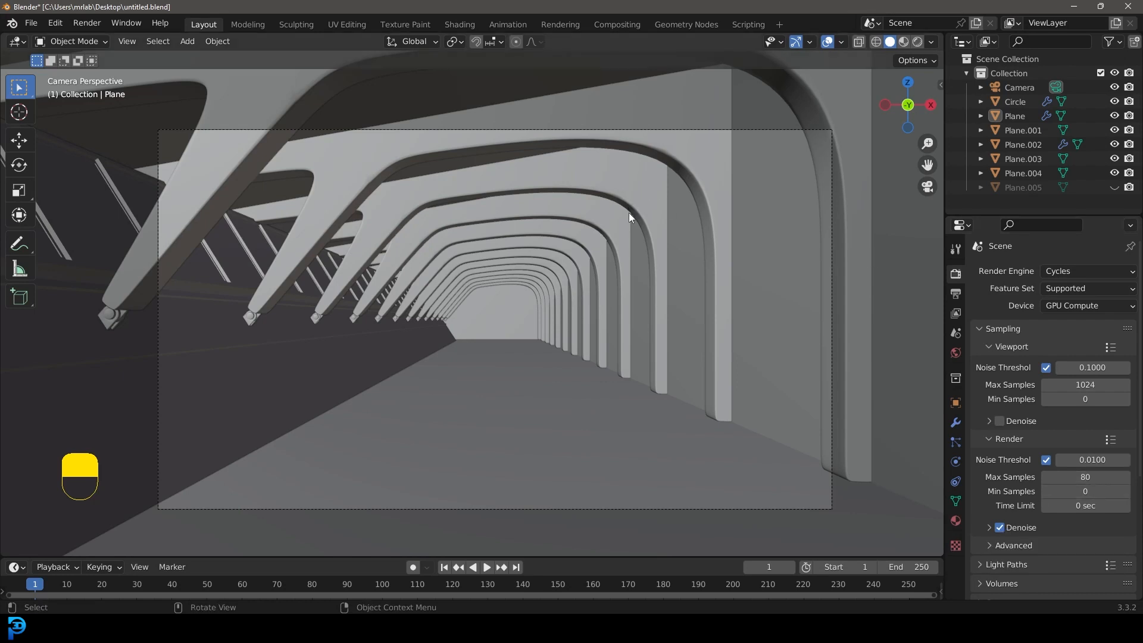
# Step: Define a render region that encloses the whole camera frame
pyautogui.keyDown('shift'); pyautogui.moveTo(628, 212); pyautogui.dragTo(620, 227, button='middle'); pyautogui.keyUp('shift')
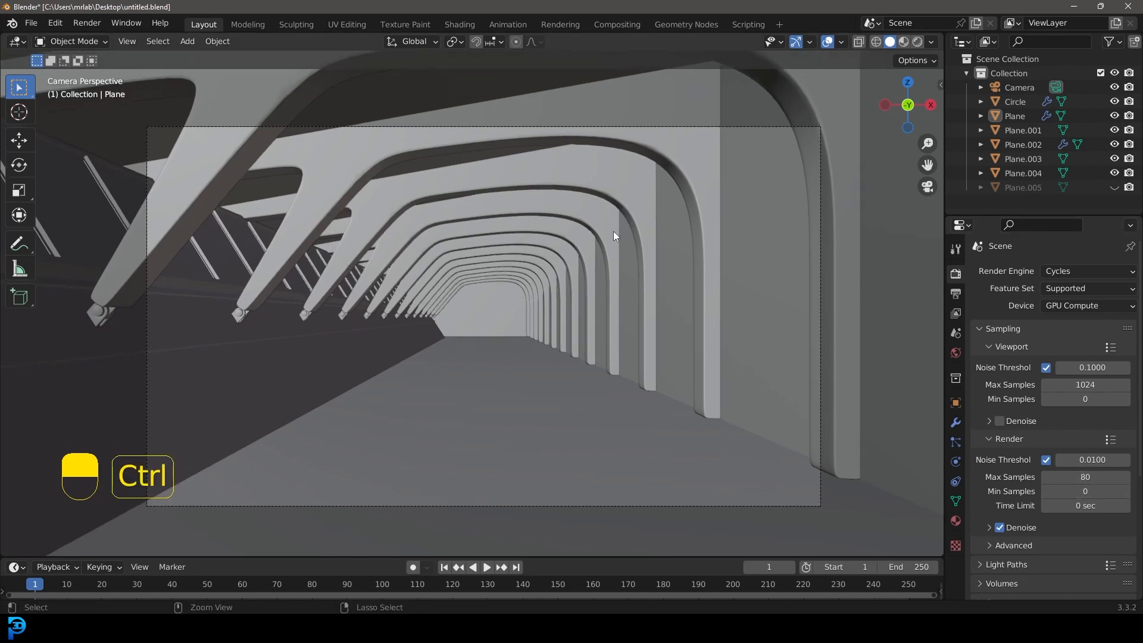
pyautogui.hotkey('ctrl', 'b')
pyautogui.moveTo(128, 523); pyautogui.dragTo(837, 111)
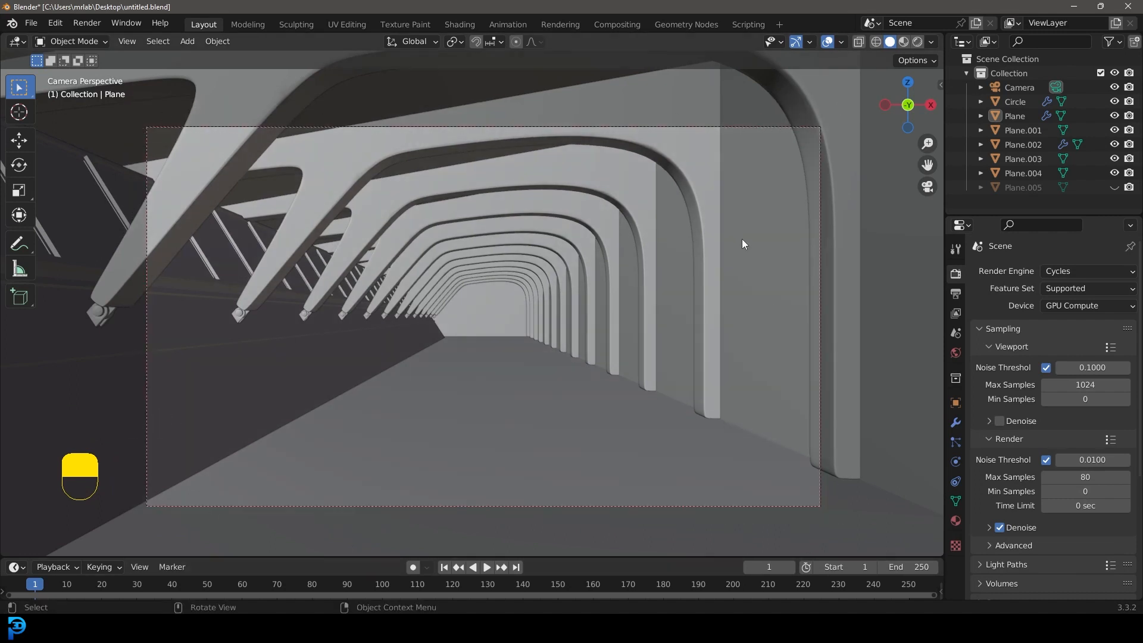
pyautogui.scroll(-2, 602, 289)
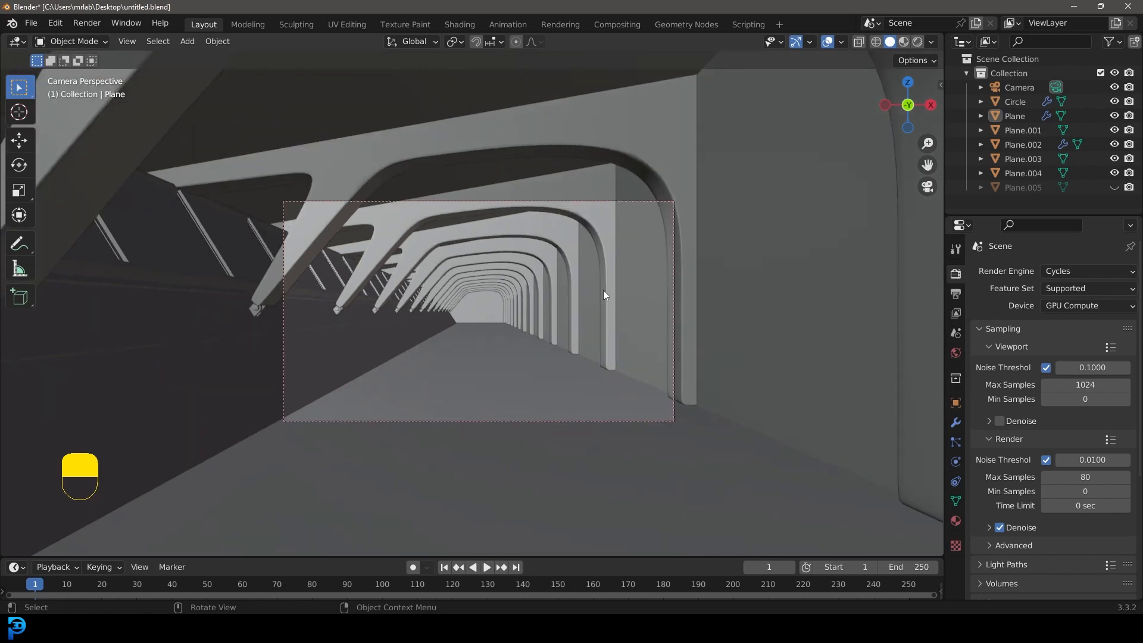
pyautogui.scroll(2, 646, 269)
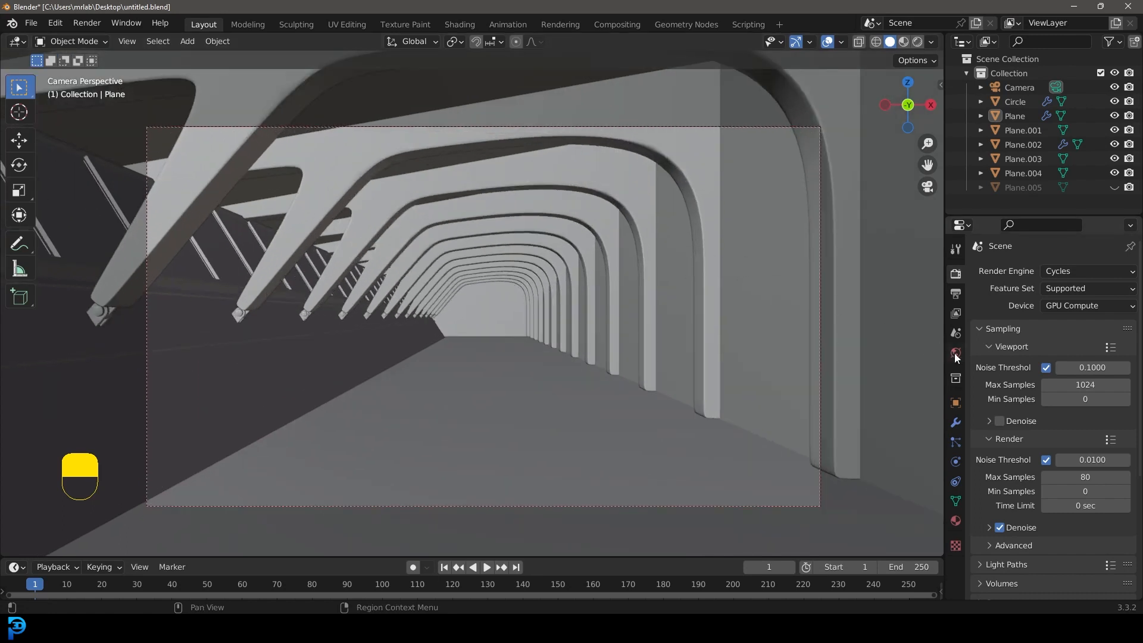
# Step: Assign a Sky Texture to the color of the world background
pyautogui.click(955, 354)
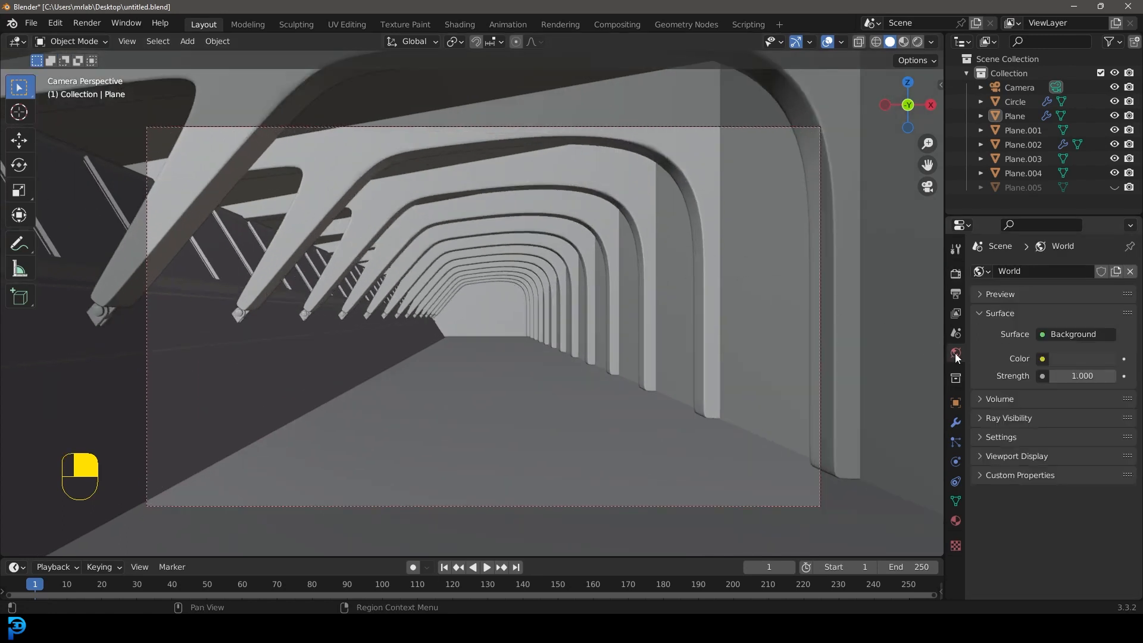
pyautogui.click(1042, 359)
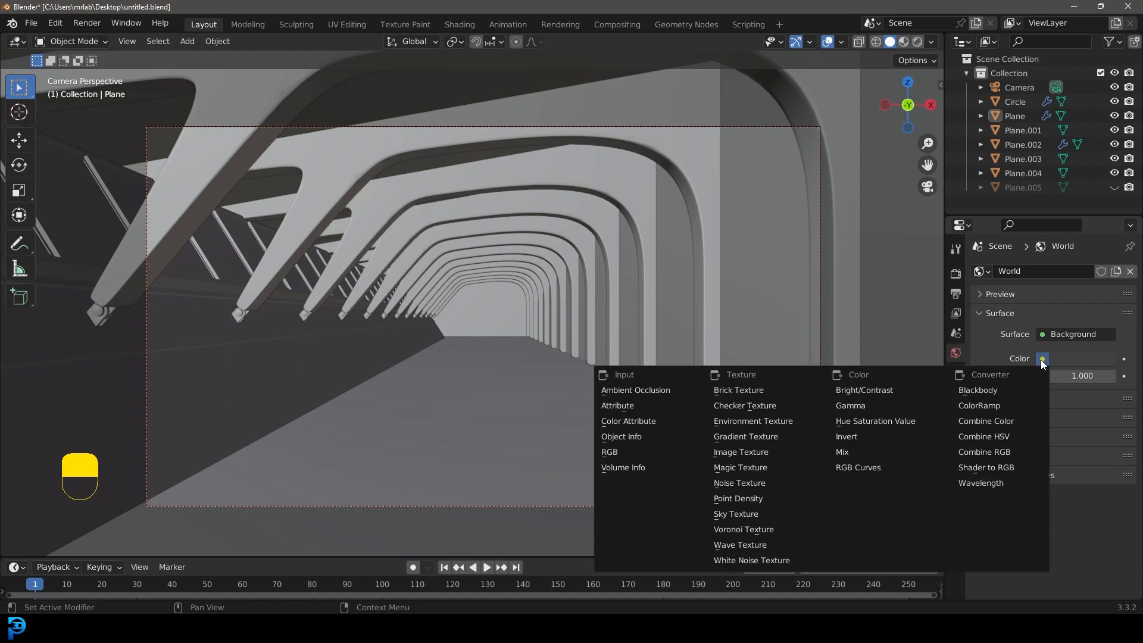
pyautogui.click(757, 516)
pyautogui.scroll(-3, 481, 299)
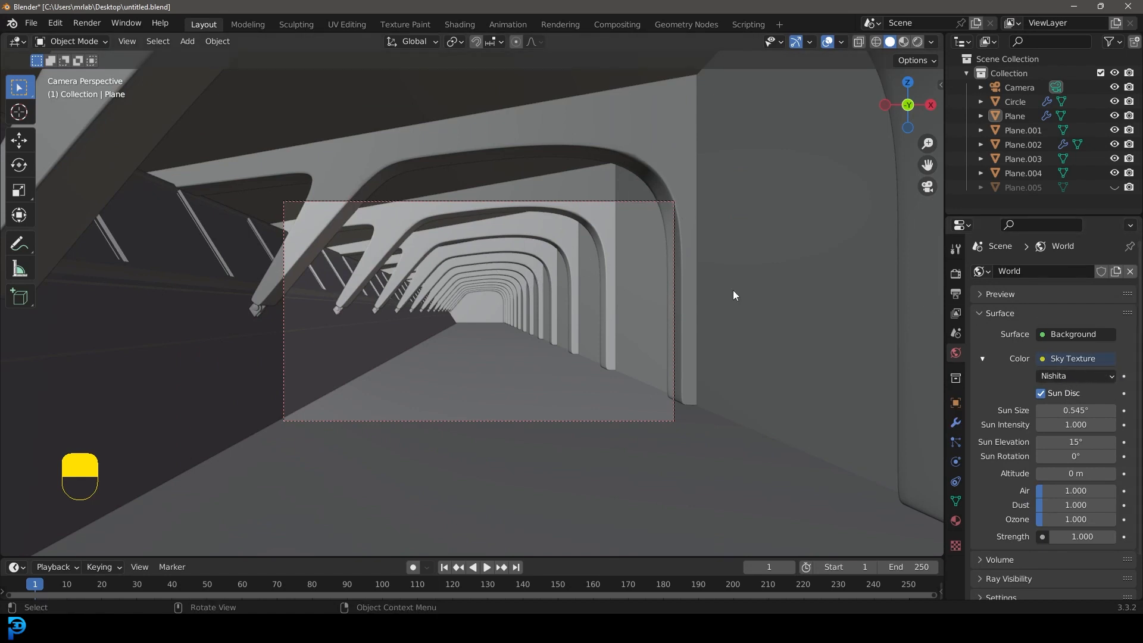
# Step: Select the slanted window wall and test-move it to check which parts belong to the object, cancelling the move
pyautogui.keyDown('shift'); pyautogui.moveTo(351, 230); pyautogui.dragTo(373, 305, button='middle'); pyautogui.keyUp('shift')
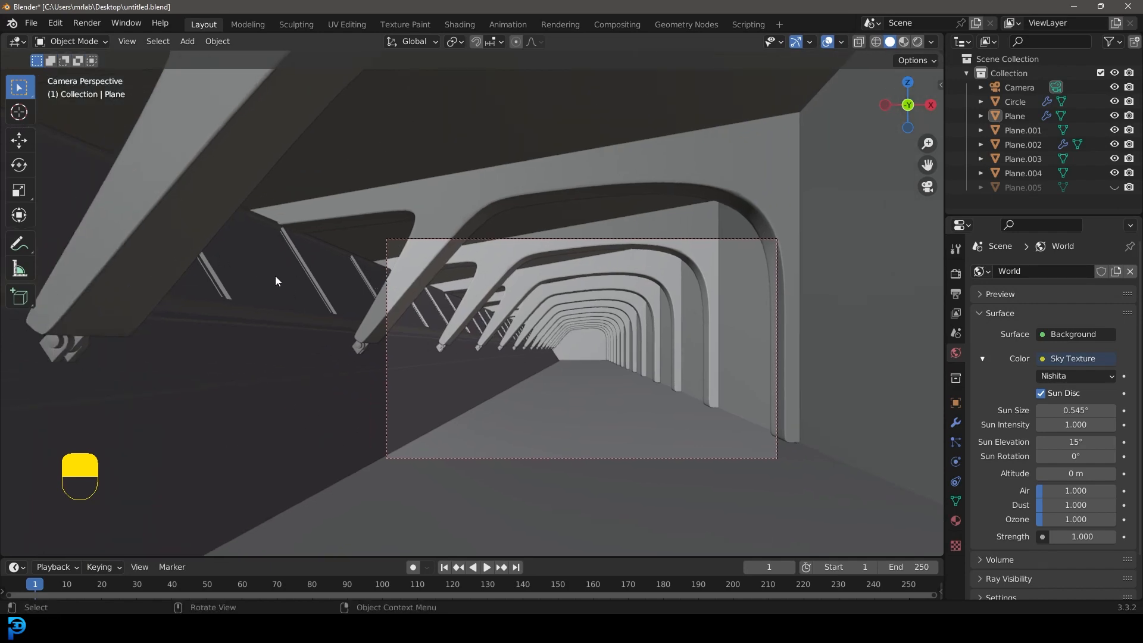
pyautogui.click(275, 276)
pyautogui.scroll(-4, 288, 275)
pyautogui.scroll(-5, 299, 281)
pyautogui.scroll(5, 373, 308)
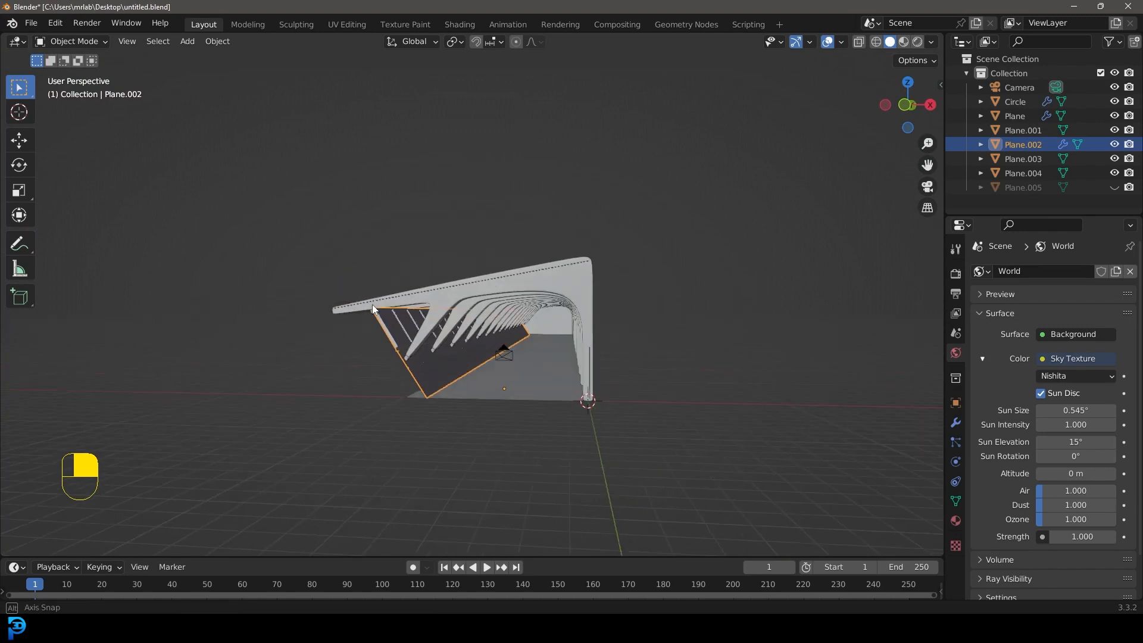
pyautogui.scroll(5, 399, 345)
pyautogui.scroll(-8, 297, 344)
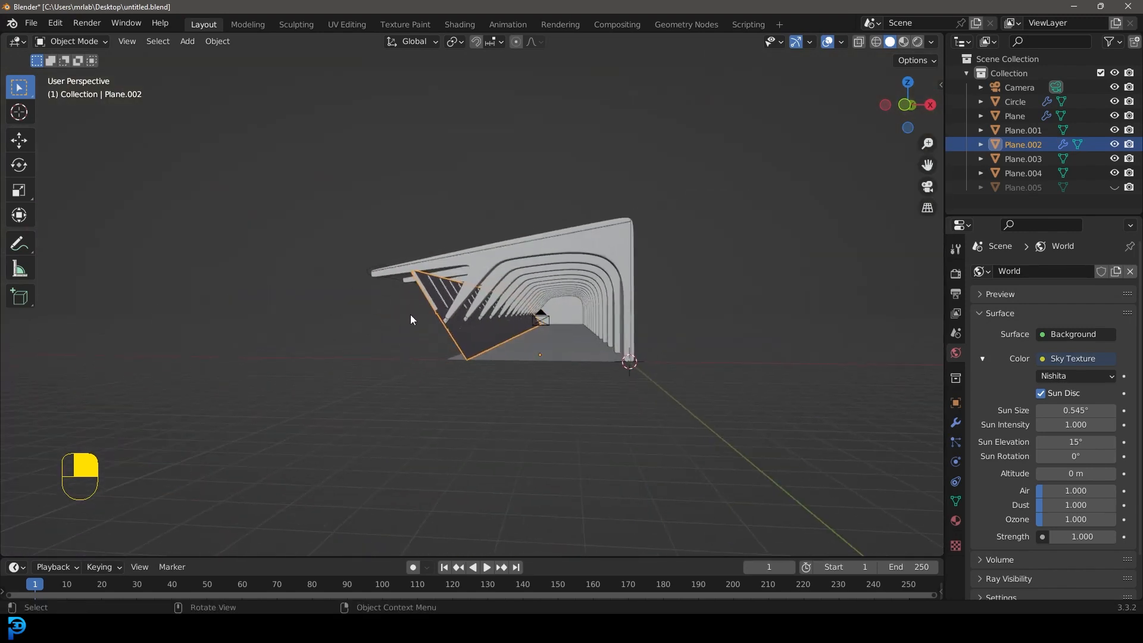
pyautogui.press('g')
pyautogui.rightClick(421, 285)
# Step: Separate the linked glass panes of the slanted window wall into their own object
pyautogui.scroll(4, 421, 284)
pyautogui.moveTo(421, 285); pyautogui.dragTo(513, 257, button='middle')
pyautogui.moveTo(513, 257); pyautogui.dragTo(405, 309, button='middle')
pyautogui.press('Tab')
pyautogui.click(148, 42)
pyautogui.click(323, 306)
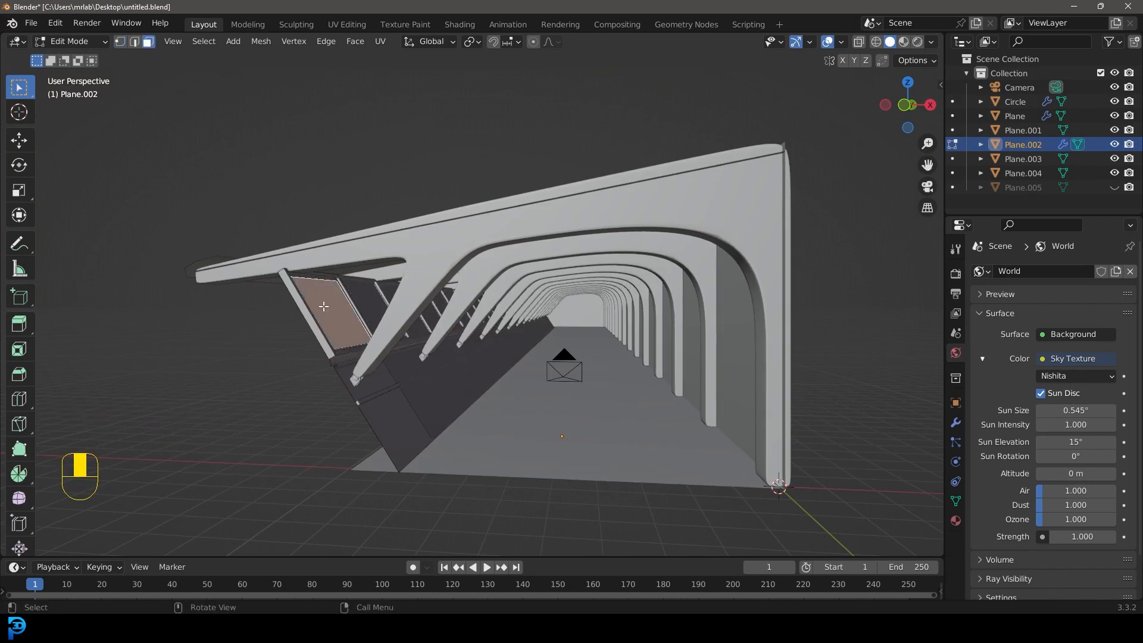
pyautogui.hotkey('ctrl', 'l')
pyautogui.press('g')
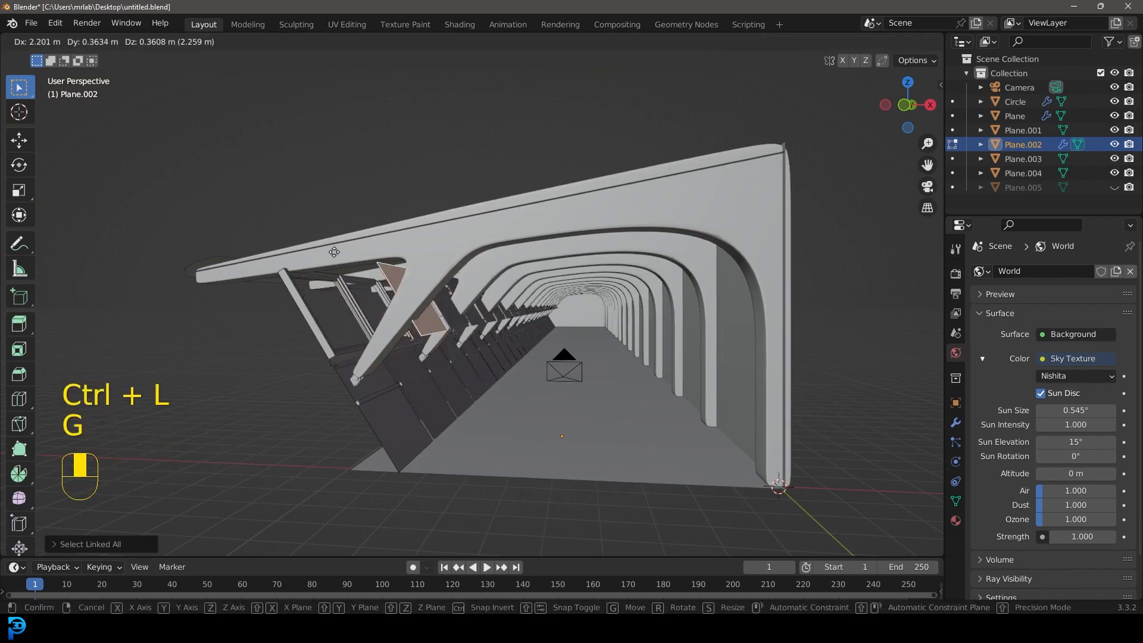
pyautogui.rightClick(288, 248)
pyautogui.press('p')
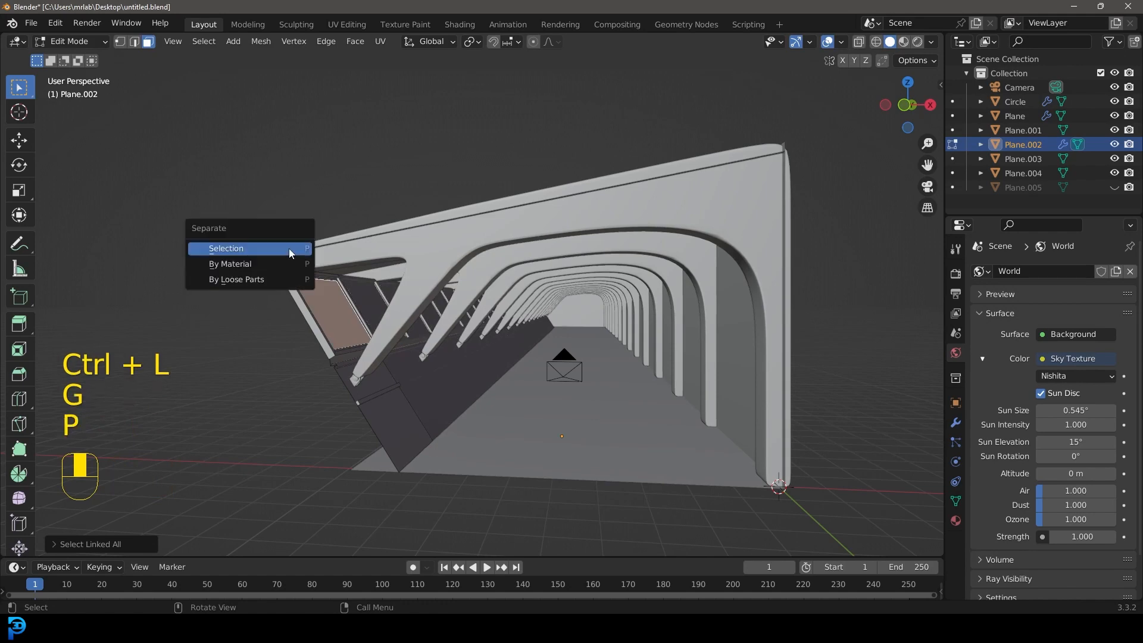
pyautogui.click(225, 248)
pyautogui.press('Tab')
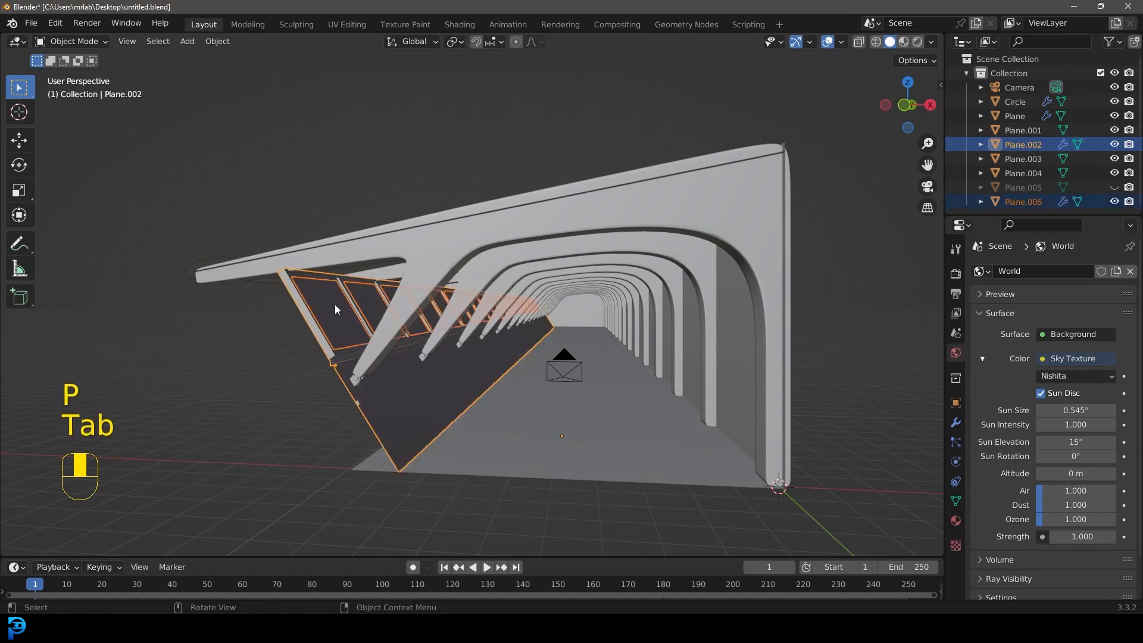
# Step: Give the separated window panes a new material named glass and set its surface to Glass BSDF
pyautogui.click(334, 301)
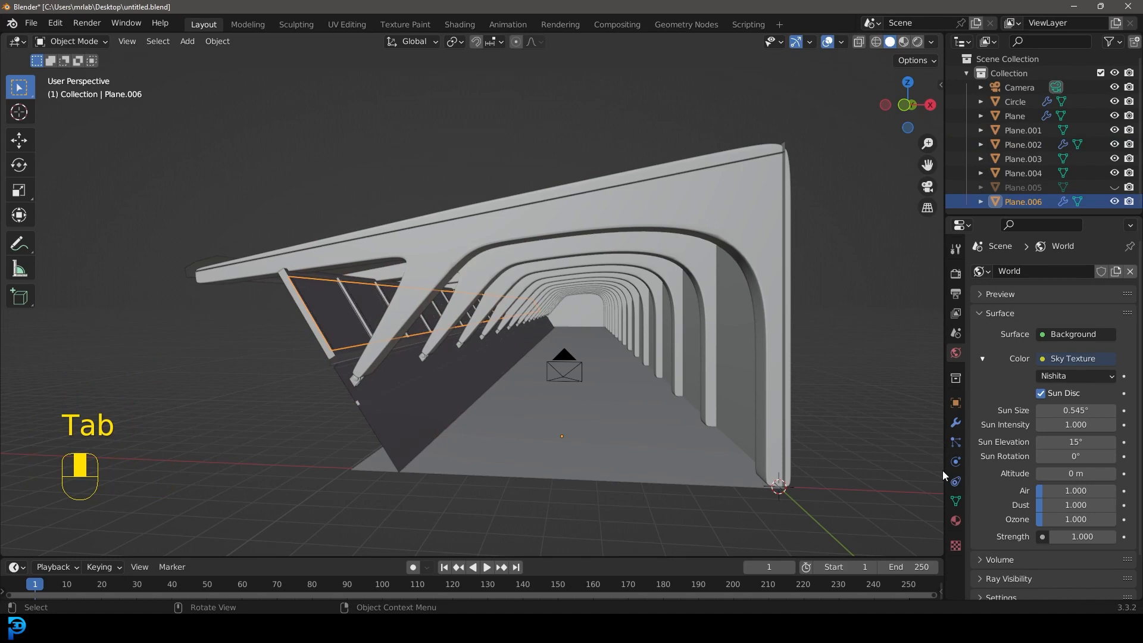
pyautogui.click(956, 520)
pyautogui.click(1051, 332)
pyautogui.doubleClick(1028, 331)
pyautogui.write('glass')
pyautogui.press('Return')
pyautogui.scroll(1, 598, 347)
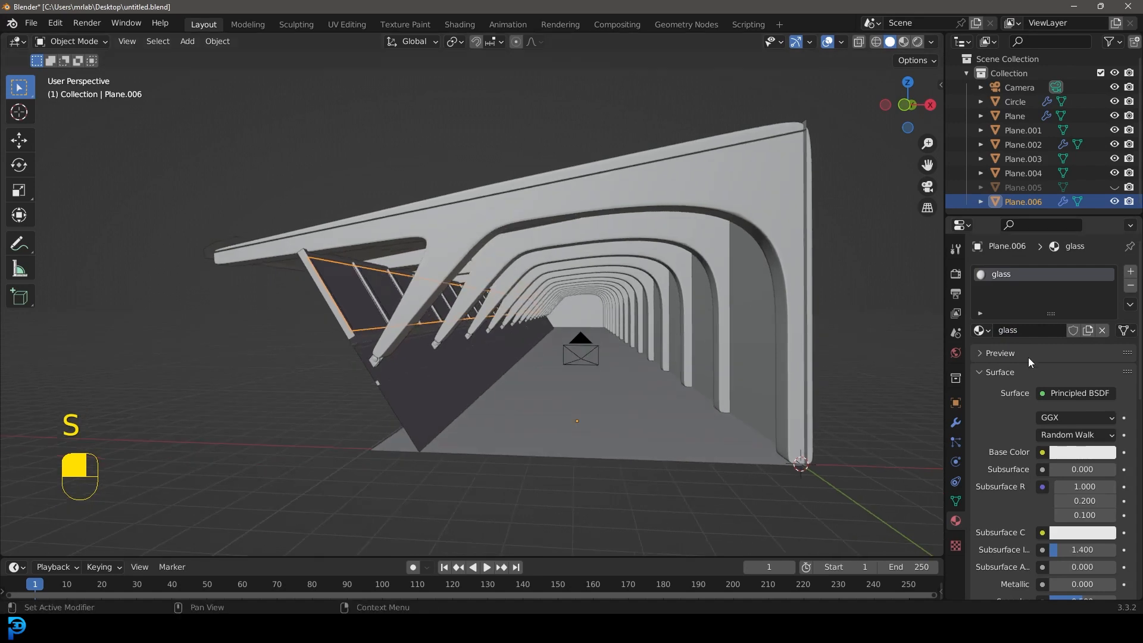
pyautogui.keyDown('shift'); pyautogui.moveTo(441, 305); pyautogui.dragTo(460, 291, button='middle'); pyautogui.keyUp('shift')
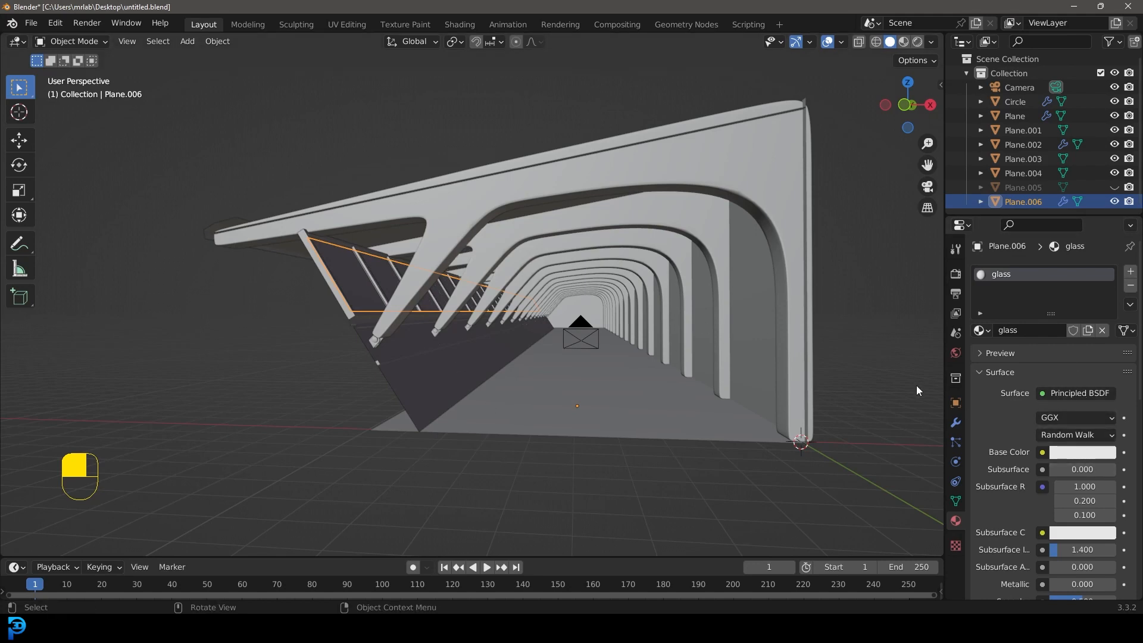
pyautogui.click(1090, 396)
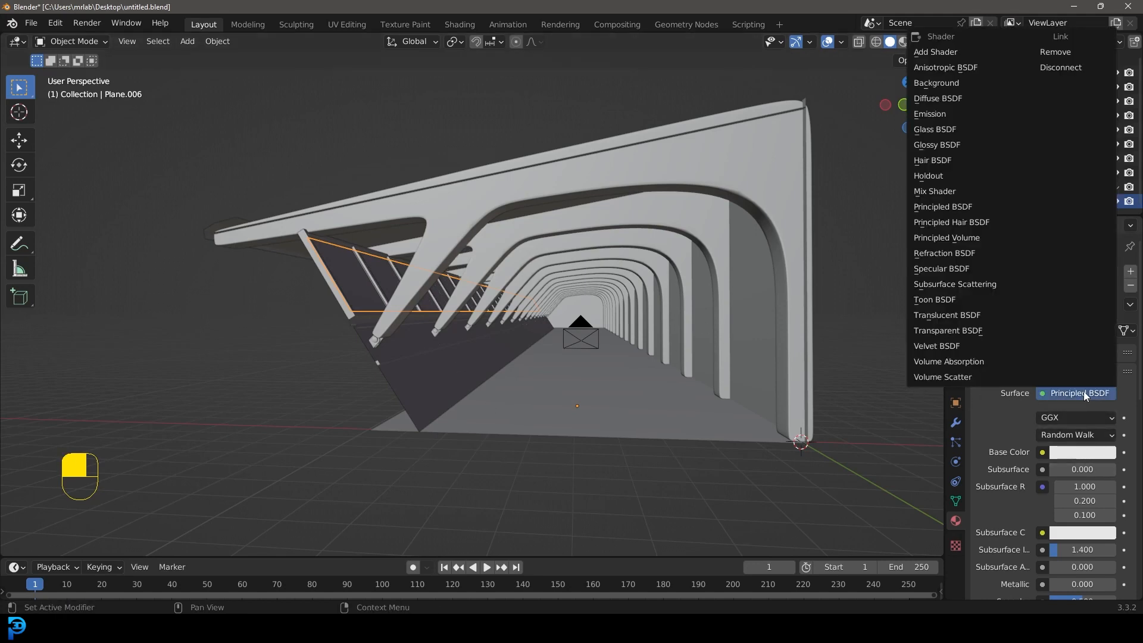
pyautogui.press('l')
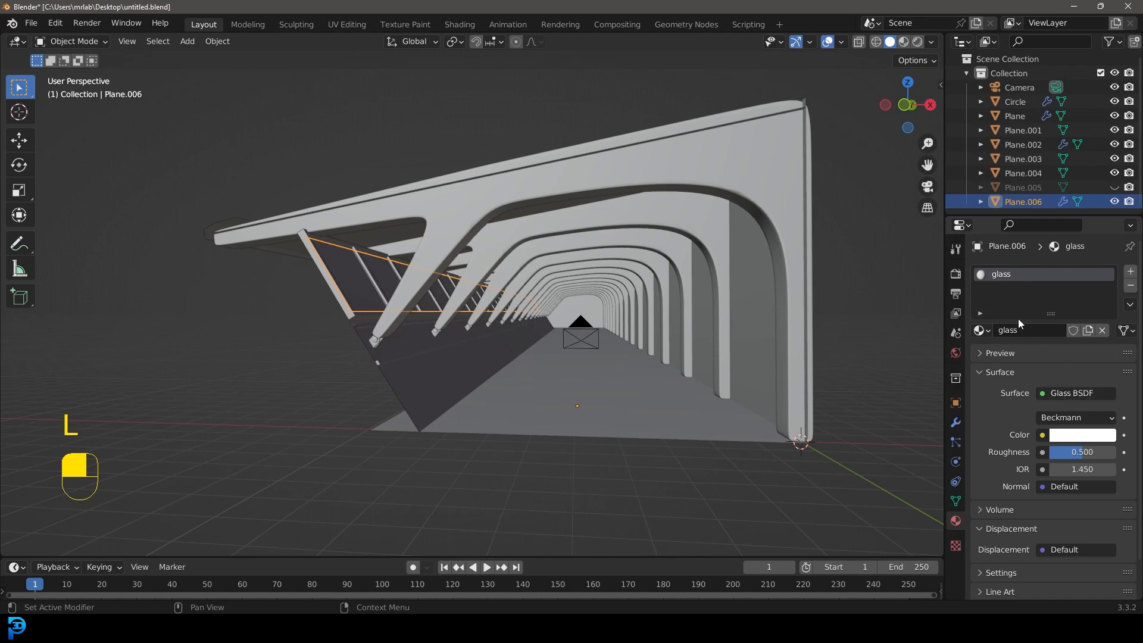
# Step: Preview the camera view with rendered shading, set the glass roughness to 0.031, and return to solid shading
pyautogui.press('KP_0')
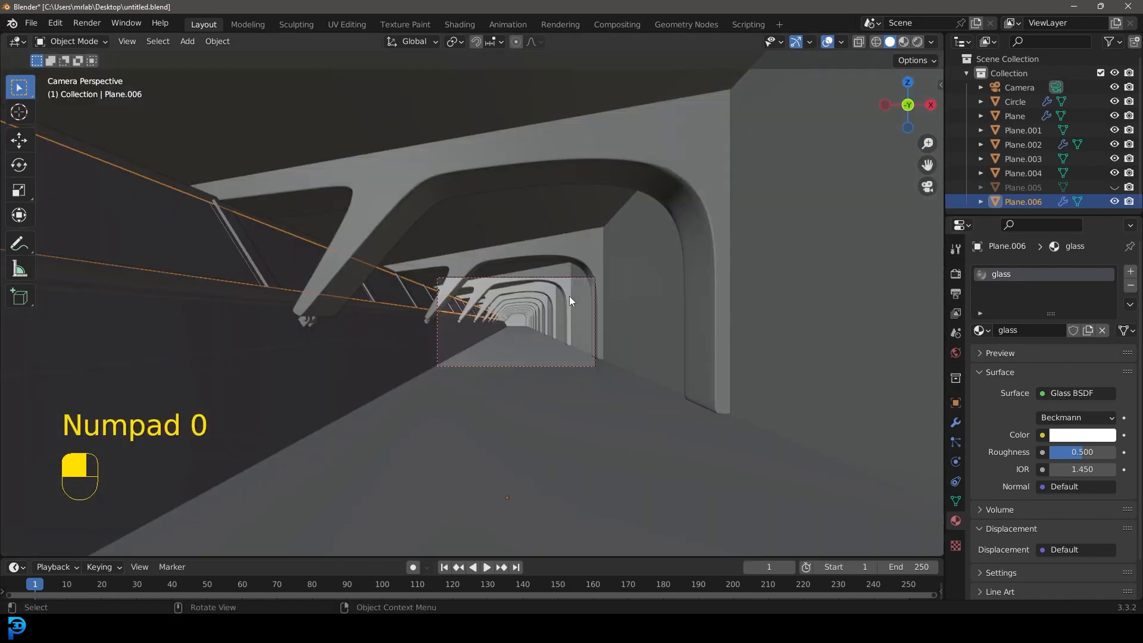
pyautogui.press('z')
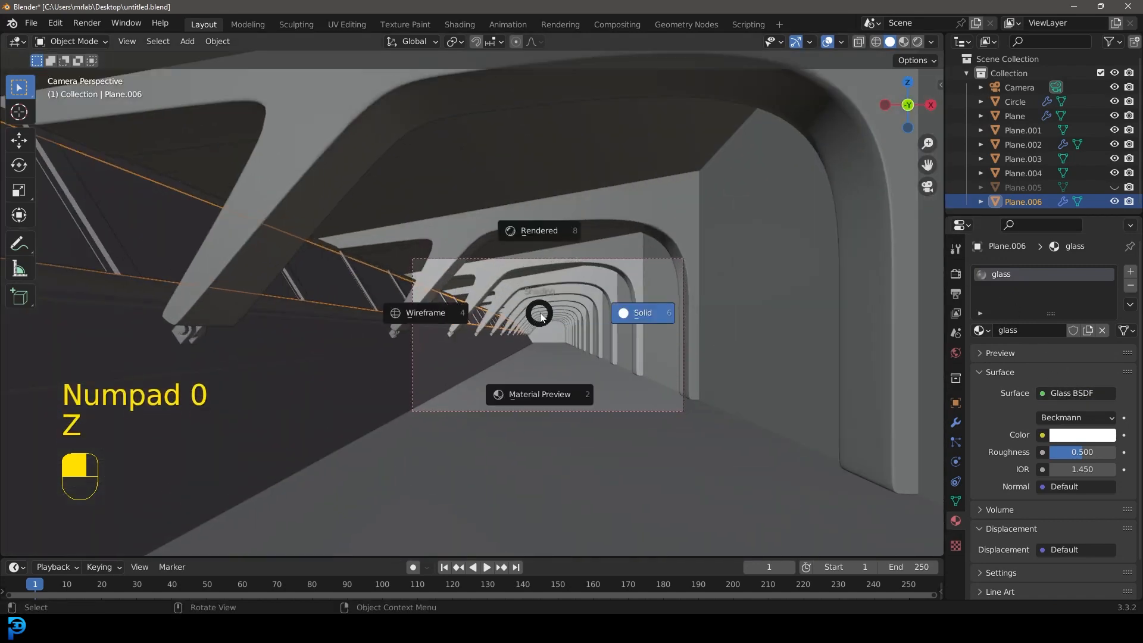
pyautogui.click(535, 231)
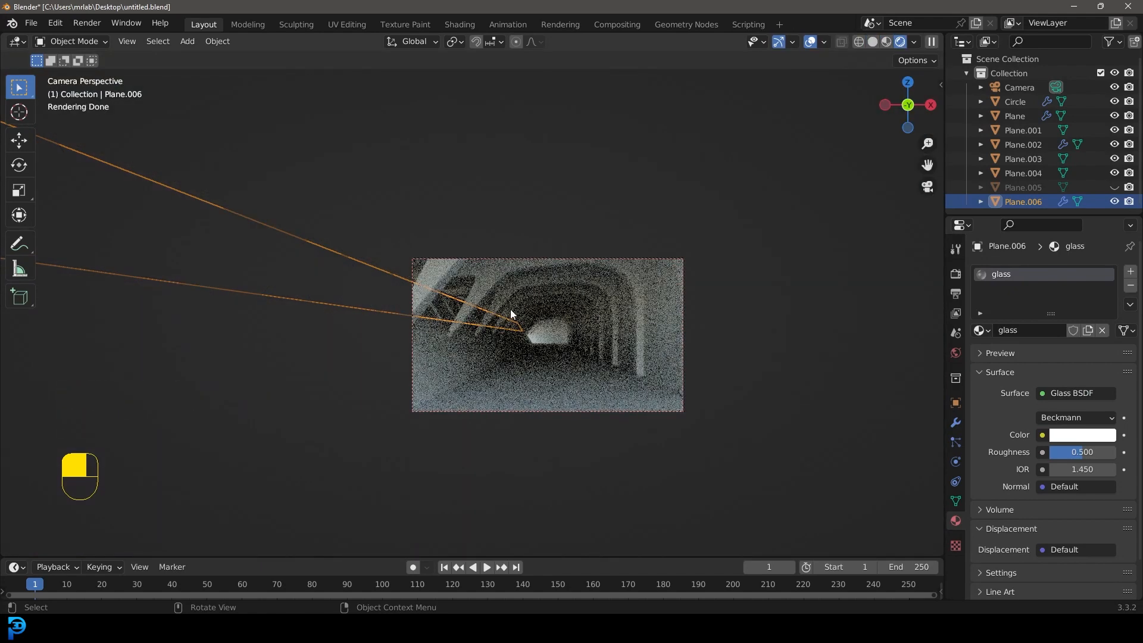
pyautogui.moveTo(1082, 452); pyautogui.dragTo(1052, 452)
pyautogui.press('z')
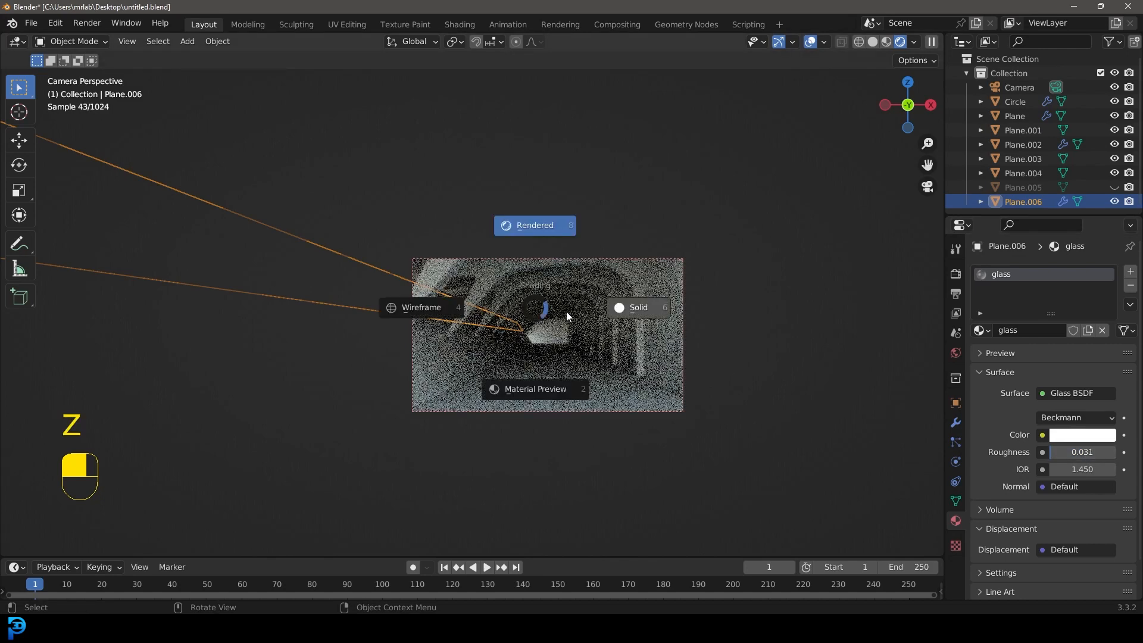
pyautogui.click(566, 312)
# Step: Delete the separated glass pane object from the slanted window wall
pyautogui.moveTo(470, 270); pyautogui.dragTo(473, 295, button='middle')
pyautogui.scroll(5, 432, 228)
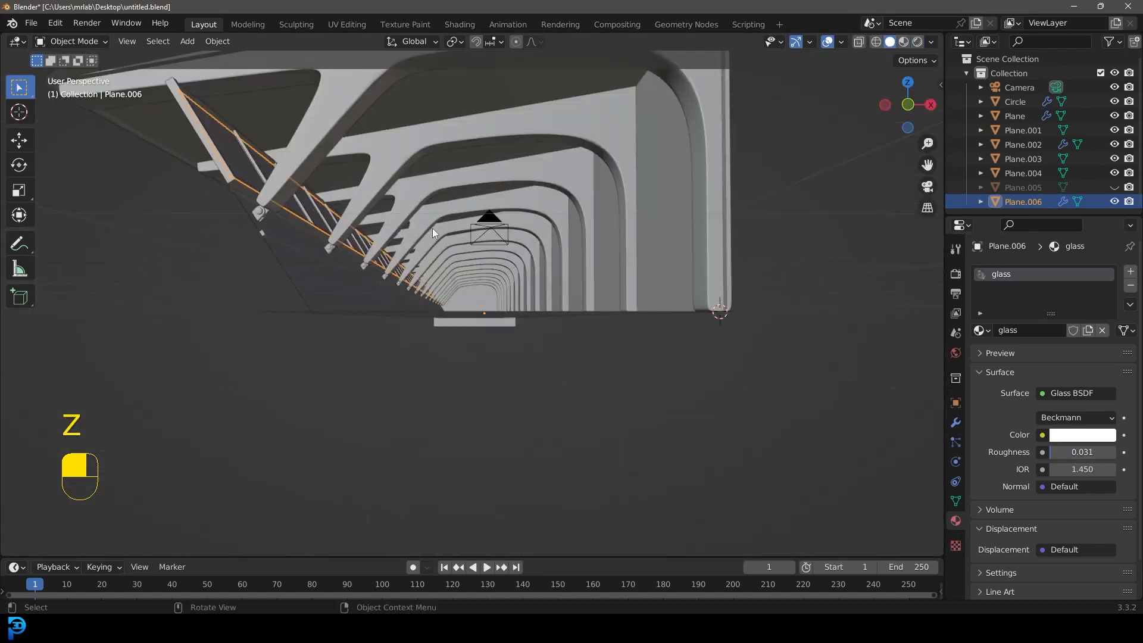
pyautogui.scroll(-2, 429, 229)
pyautogui.press('x')
pyautogui.click(366, 233)
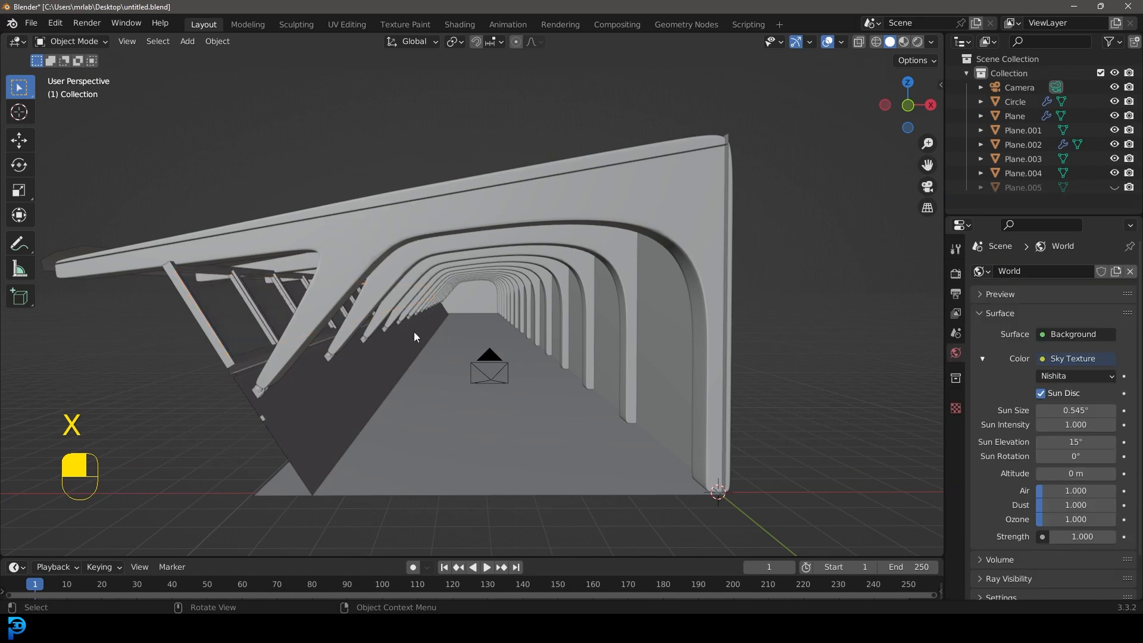
# Step: Unhide the plane that closes the front end of the hallway and deselect everything
pyautogui.scroll(-6, 484, 313)
pyautogui.moveTo(483, 313); pyautogui.dragTo(487, 315, button='middle')
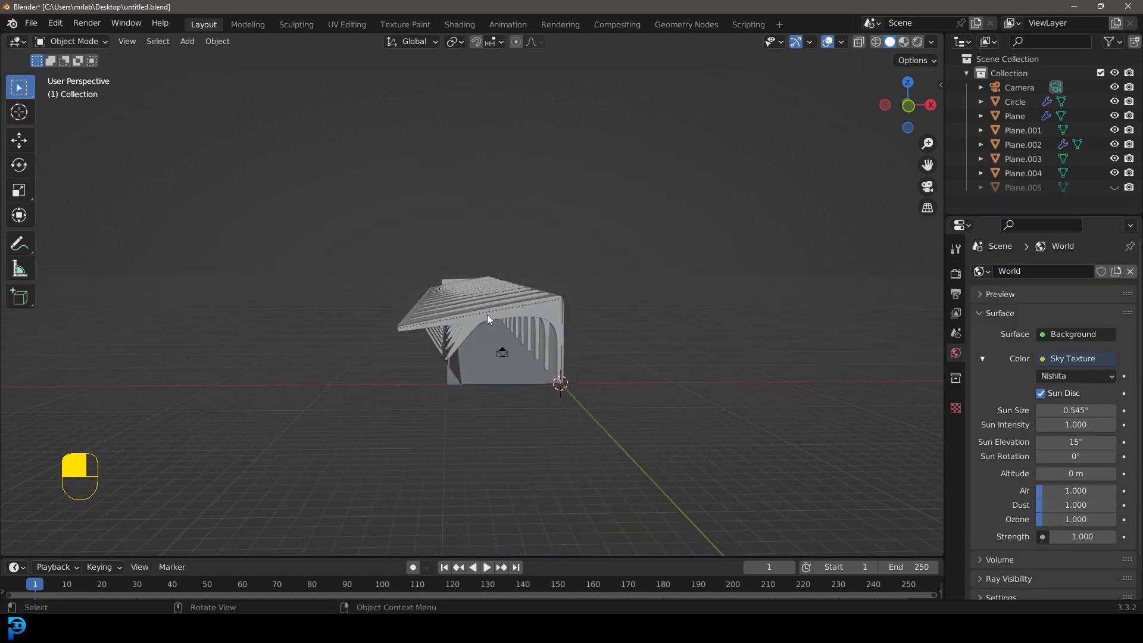
pyautogui.scroll(6, 487, 314)
pyautogui.keyDown('shift'); pyautogui.moveTo(324, 341); pyautogui.dragTo(377, 292, button='middle'); pyautogui.keyUp('shift')
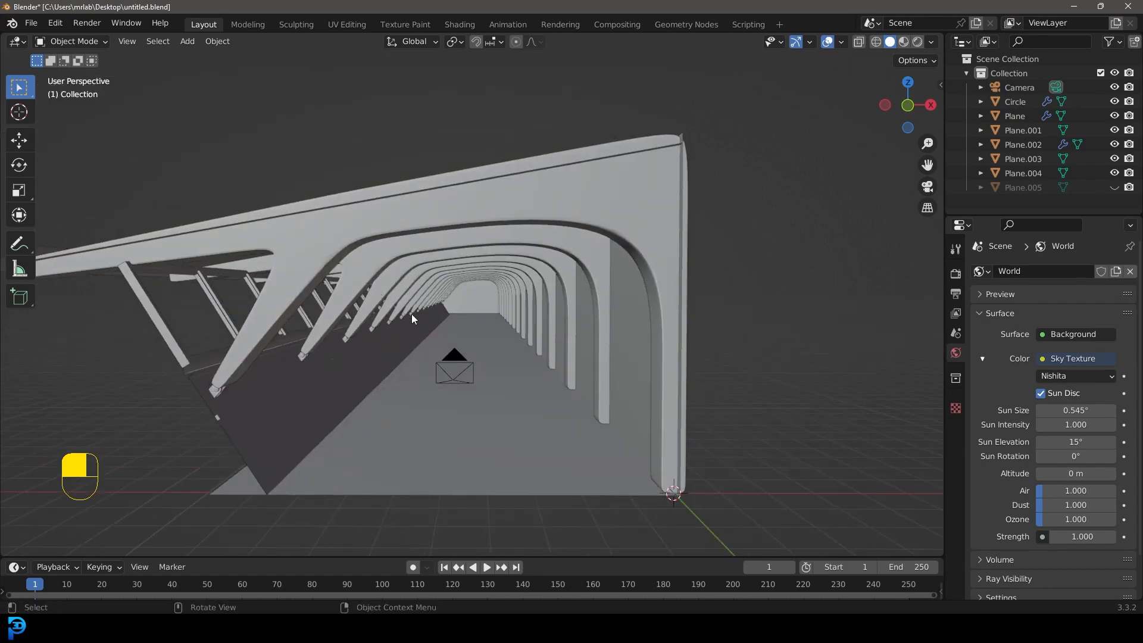
pyautogui.hotkey('alt', 'h')
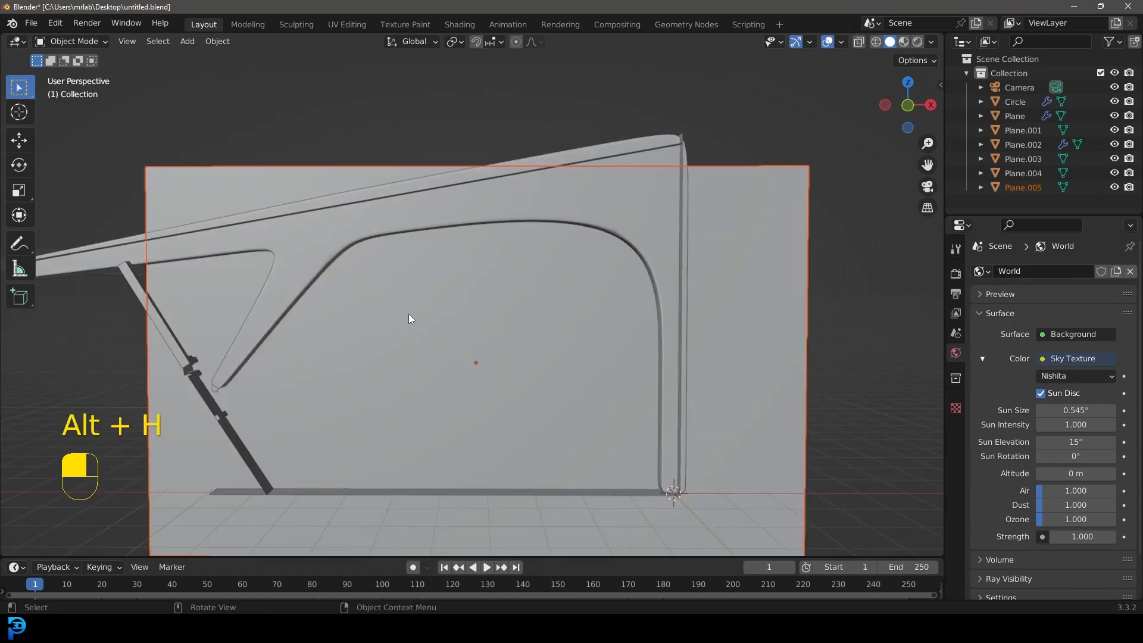
pyautogui.hotkey('alt', 'a')
pyautogui.scroll(-4, 478, 309)
pyautogui.moveTo(452, 281); pyautogui.dragTo(466, 283, button='middle')
pyautogui.scroll(1, 473, 283)
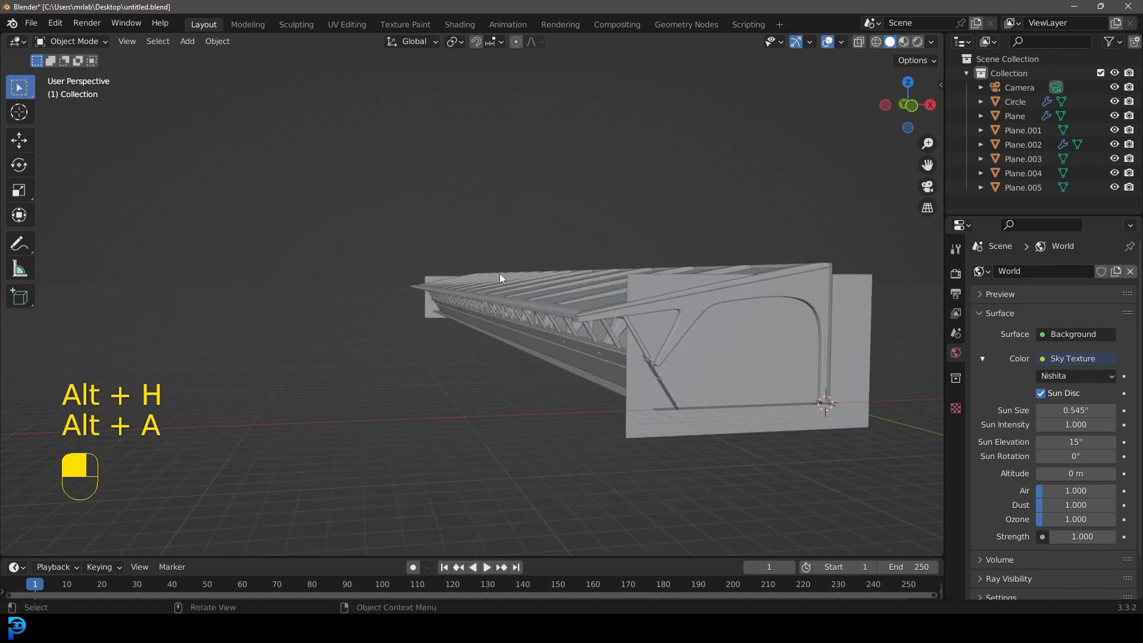
pyautogui.keyDown('shift'); pyautogui.moveTo(553, 275); pyautogui.dragTo(512, 277, button='middle'); pyautogui.keyUp('shift')
# Step: Preview the camera view with rendered shading, set the world background strength to 4, and return to solid shading
pyautogui.press('KP_0')
pyautogui.scroll(5, 524, 288)
pyautogui.keyDown('shift'); pyautogui.moveTo(627, 325); pyautogui.dragTo(587, 306, button='middle'); pyautogui.keyUp('shift')
pyautogui.scroll(1, 587, 306)
pyautogui.press('z')
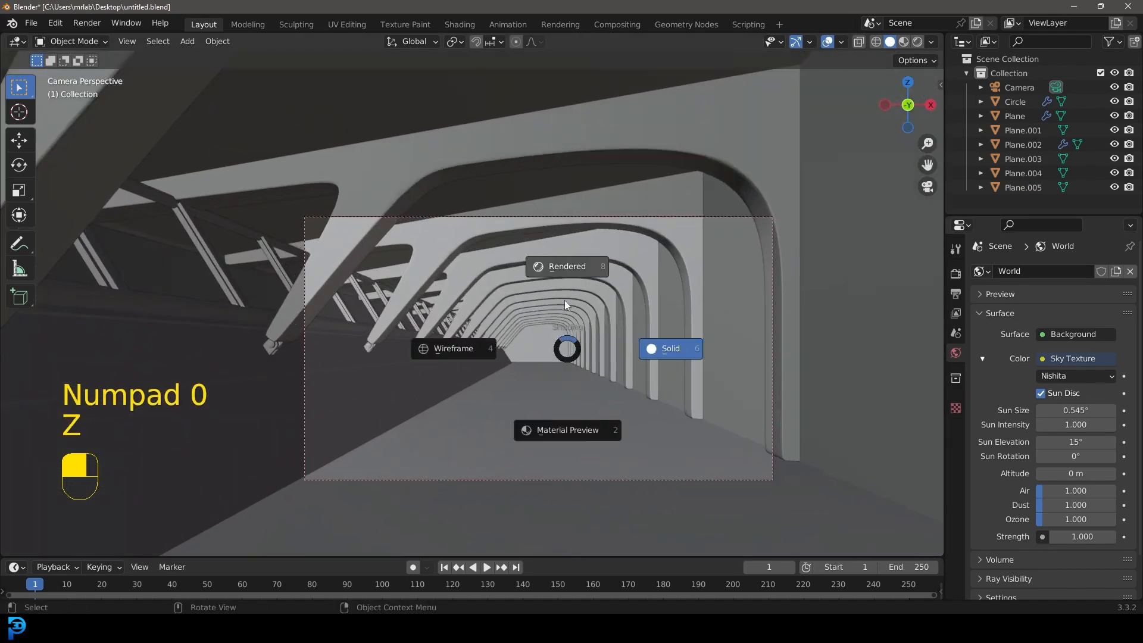
pyautogui.click(561, 263)
pyautogui.click(1090, 535)
pyautogui.write('4')
pyautogui.press('Return')
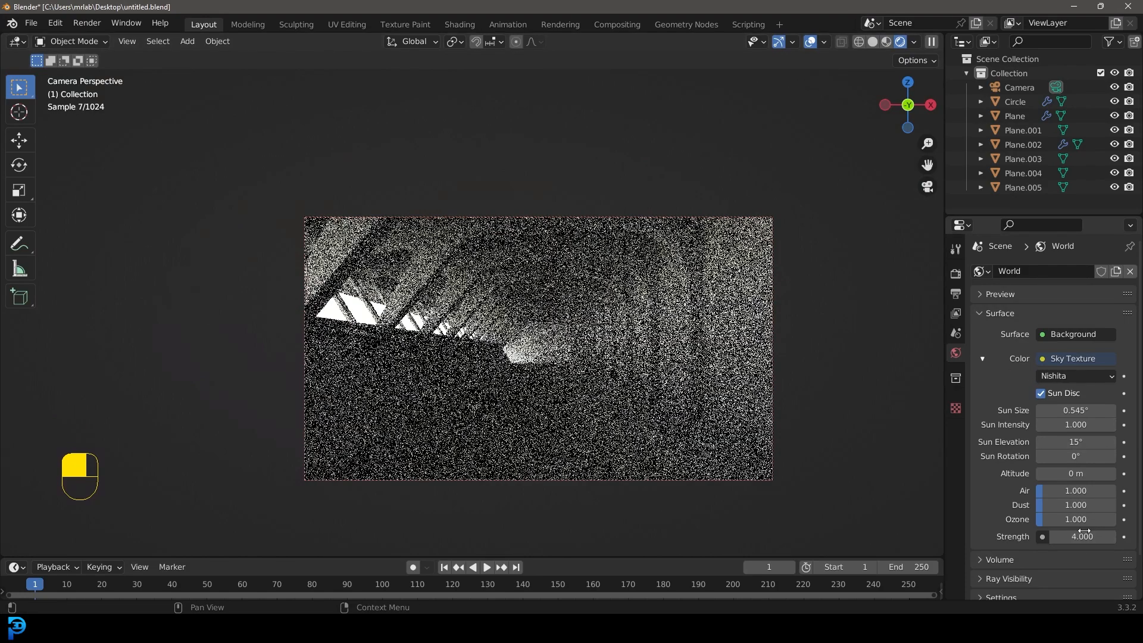
pyautogui.press('z')
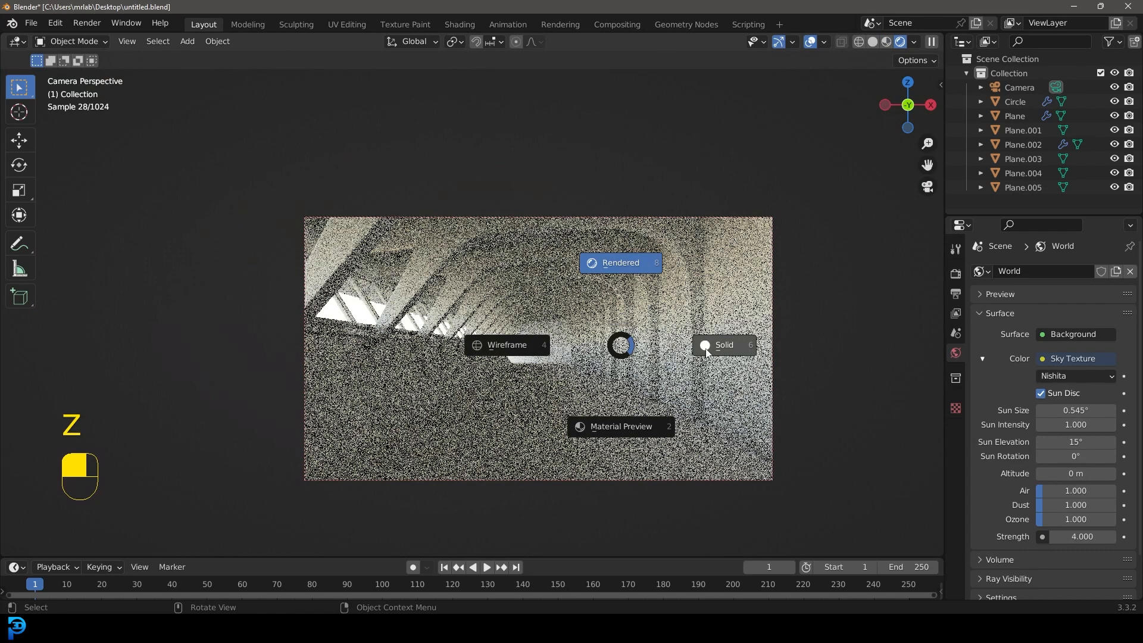
pyautogui.click(721, 338)
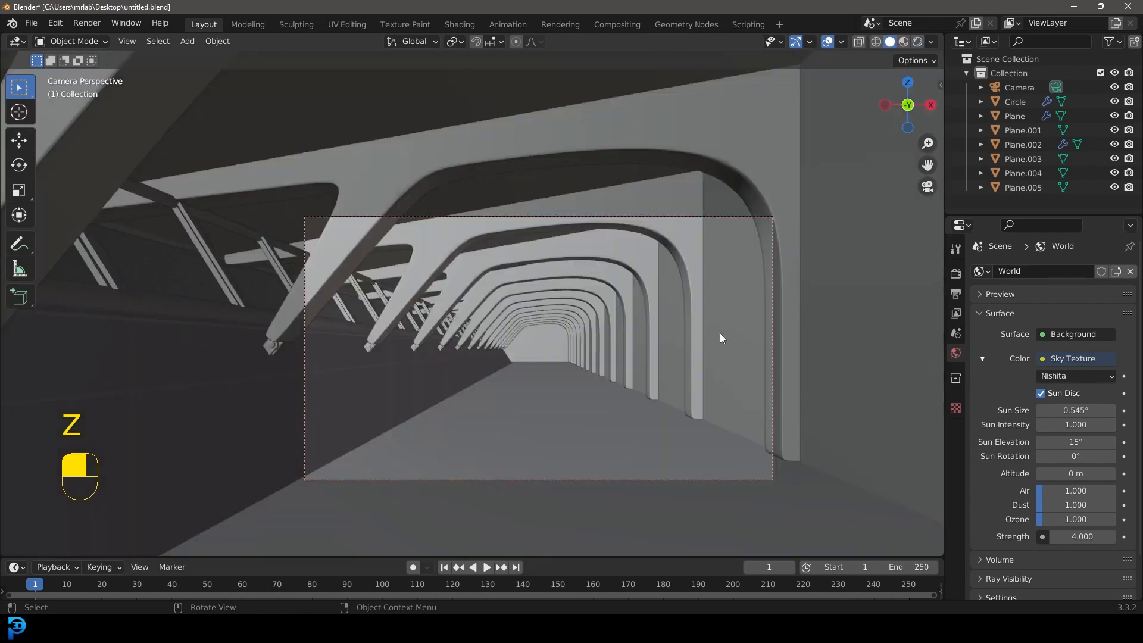
# Step: Change the world color to an Environment Texture using the spiaggia_di_mondello_2k HDR image from the HDRIs folder
pyautogui.click(1073, 358)
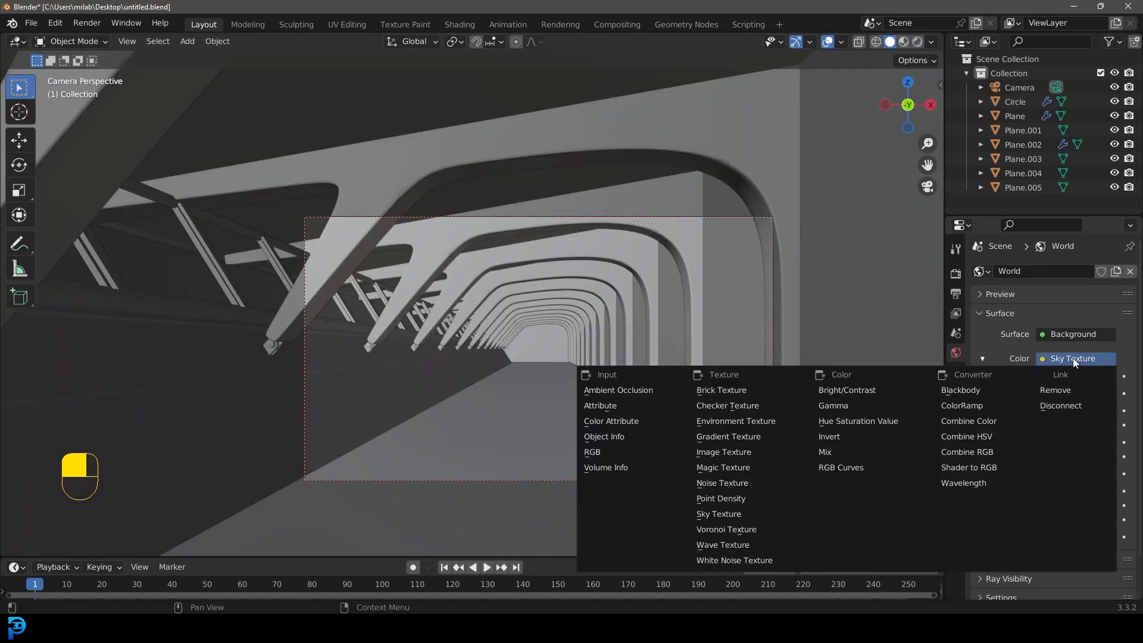
pyautogui.click(743, 422)
pyautogui.click(1101, 376)
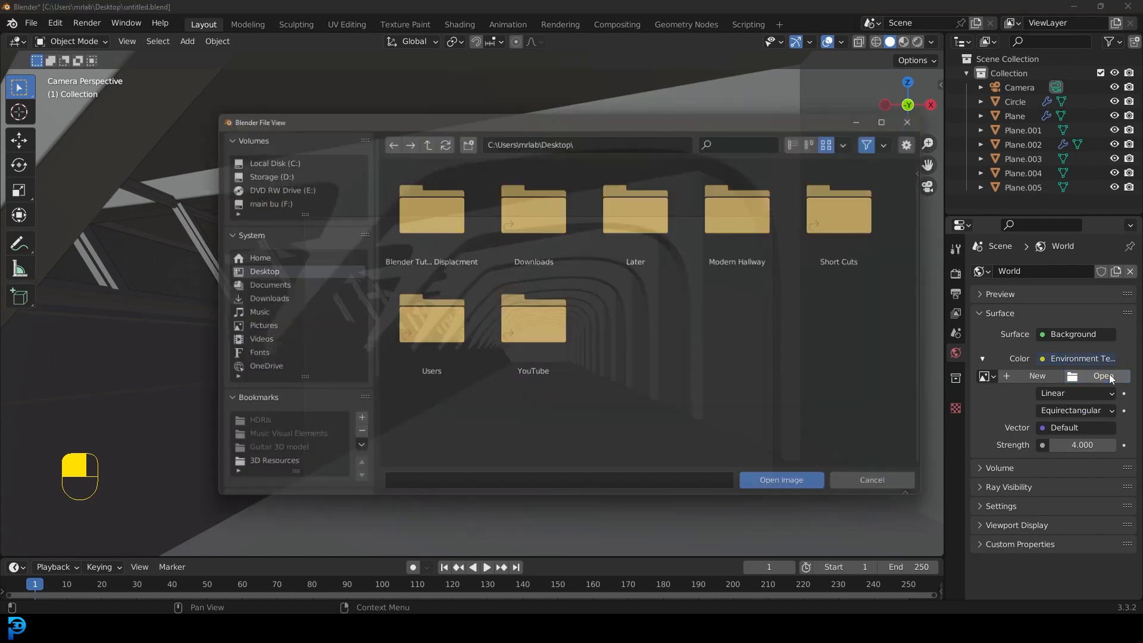
pyautogui.scroll(-2, 268, 455)
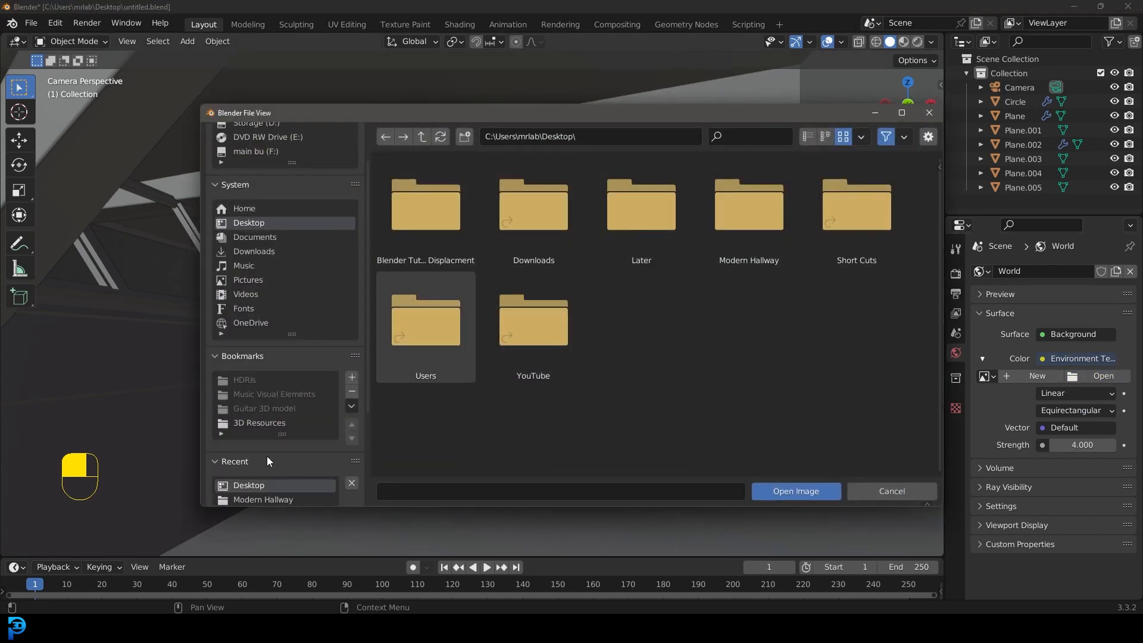
pyautogui.click(257, 421)
pyautogui.doubleClick(625, 223)
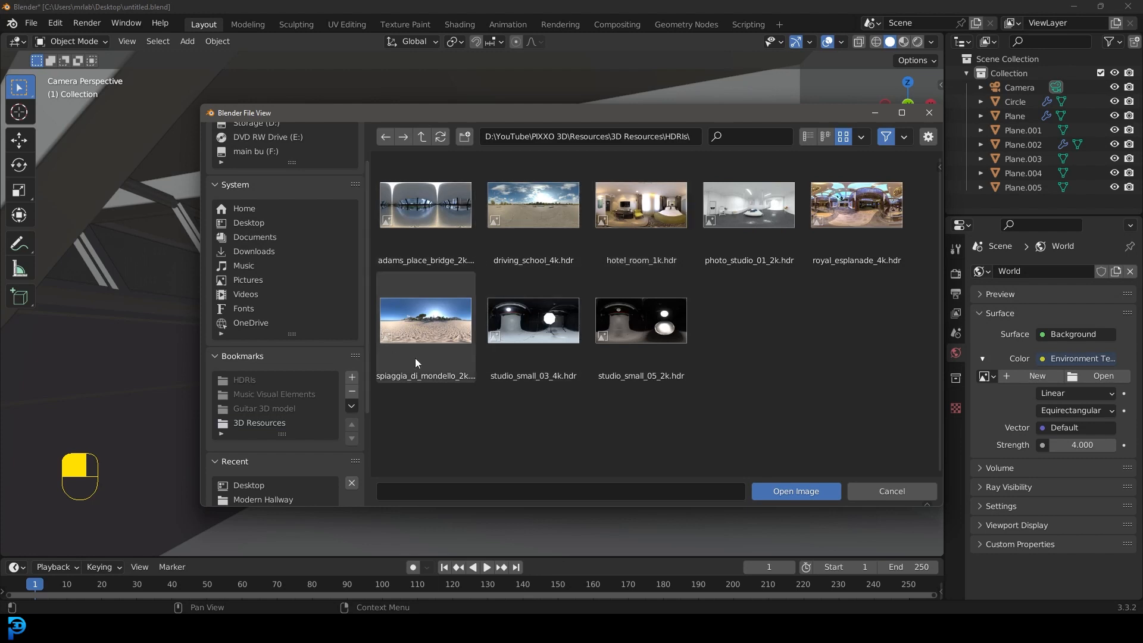
pyautogui.click(530, 203)
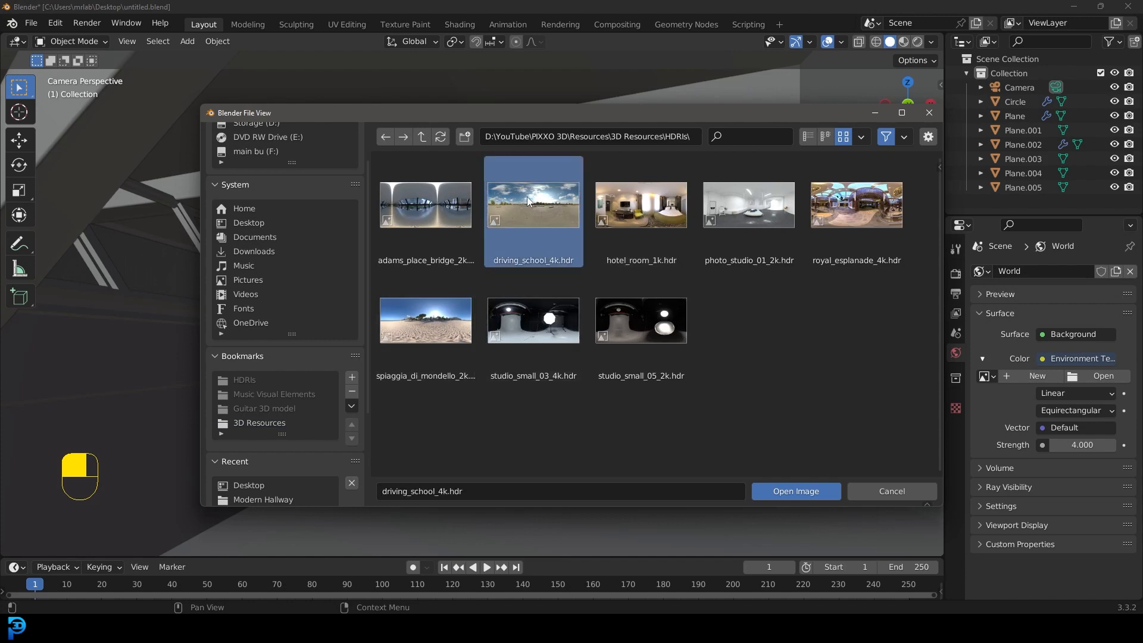
pyautogui.click(436, 325)
pyautogui.click(816, 493)
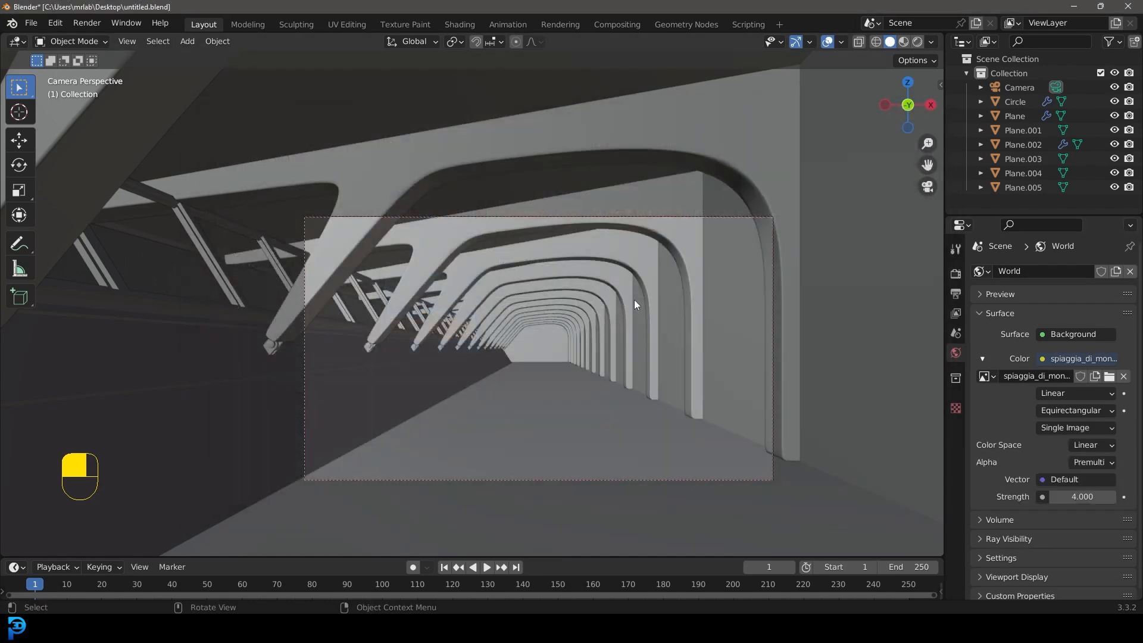
# Step: Preview the HDR lighting in the camera view with rendered shading, then return to solid shading
pyautogui.press('z')
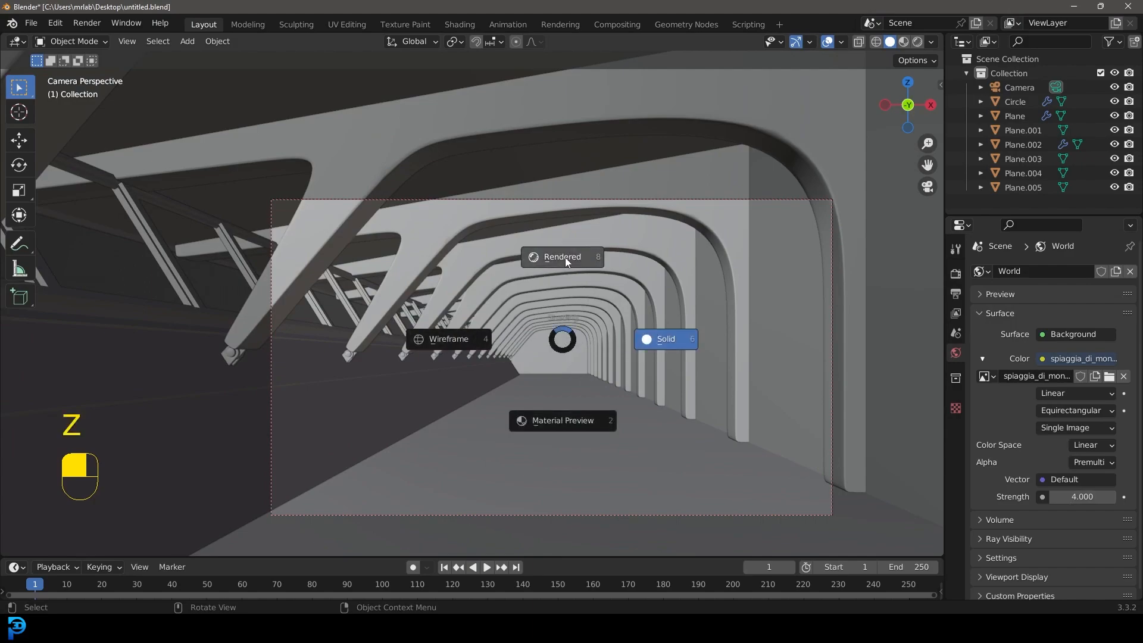
pyautogui.click(566, 257)
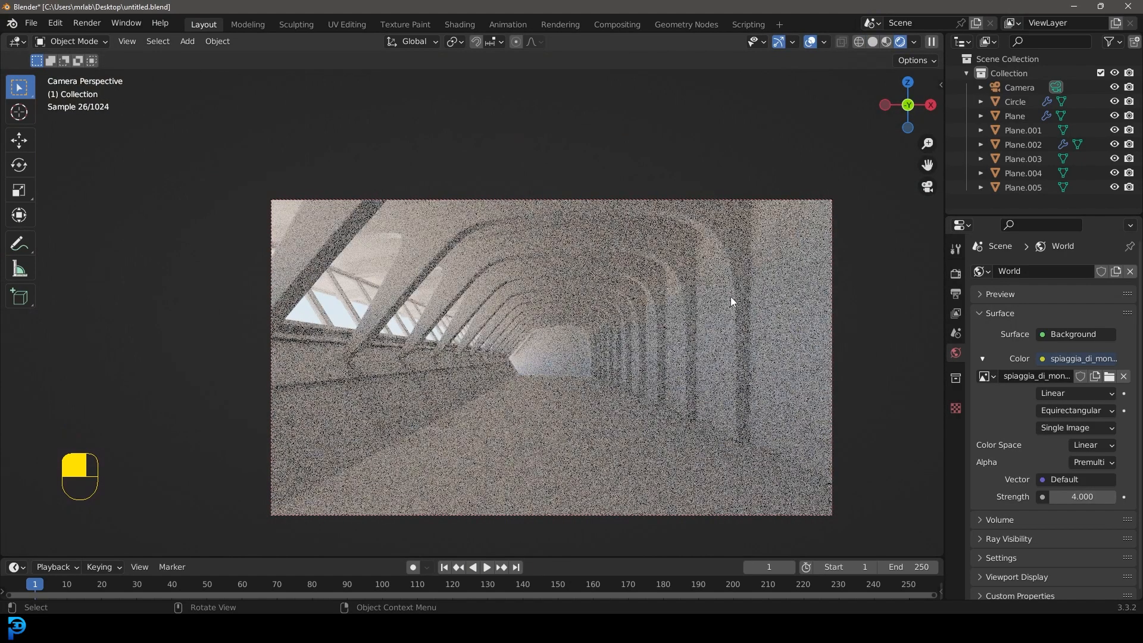
pyautogui.press('z')
pyautogui.click(700, 285)
# Step: Render the hallway as a still image from the camera
pyautogui.scroll(2, 701, 299)
pyautogui.keyDown('shift'); pyautogui.moveTo(696, 314); pyautogui.dragTo(652, 275, button='middle'); pyautogui.keyUp('shift')
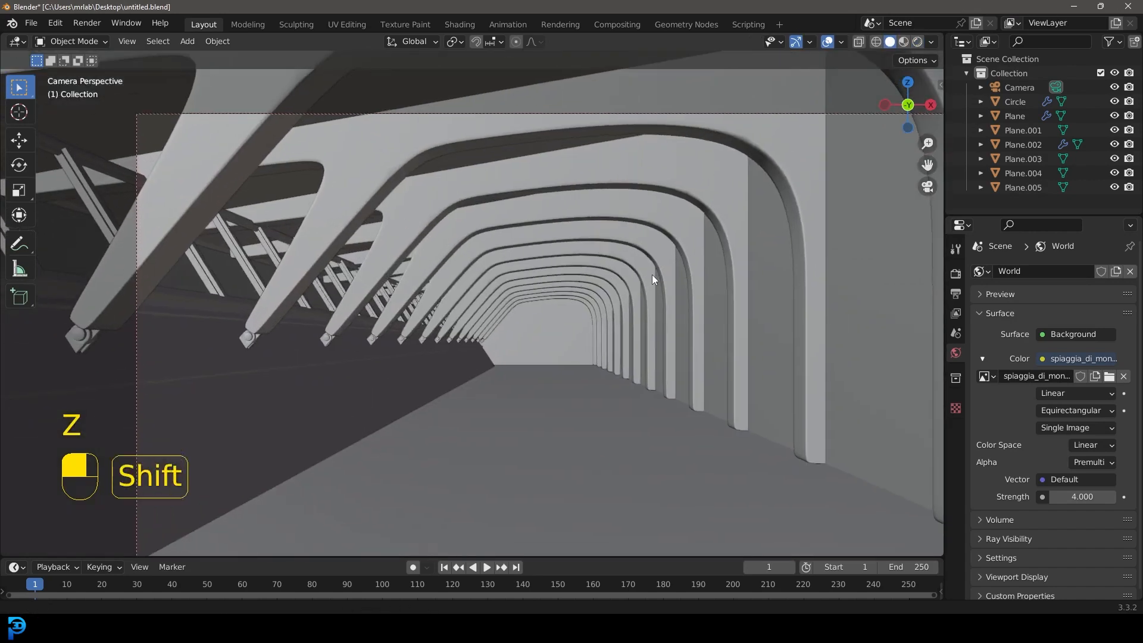
pyautogui.scroll(-2, 652, 275)
pyautogui.click(87, 23)
pyautogui.click(113, 39)
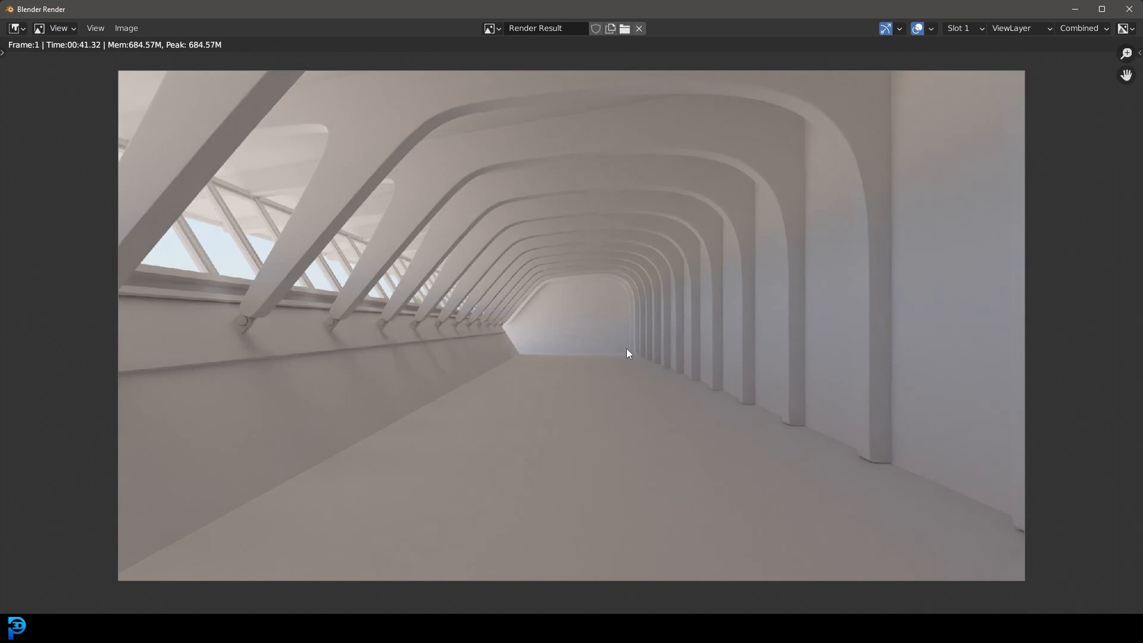
# Step: Look over the rendered hallway image and close the render window
pyautogui.moveTo(537, 292); pyautogui.dragTo(556, 319, button='middle')
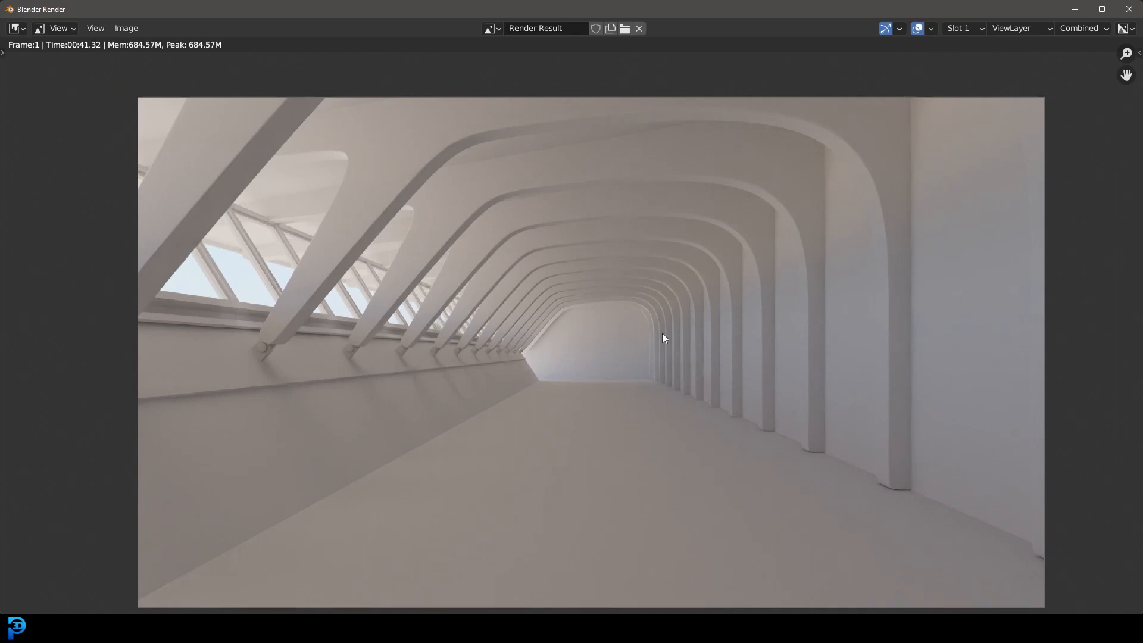
pyautogui.moveTo(652, 334); pyautogui.dragTo(653, 334, button='middle')
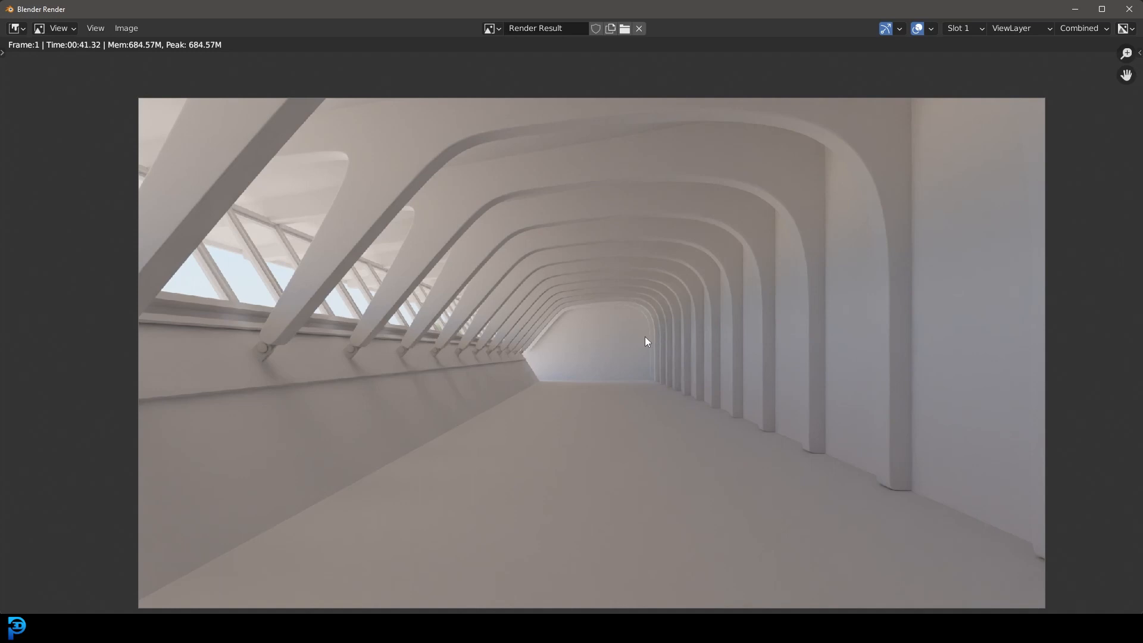
pyautogui.click(1130, 9)
# Step: Switch to the browser and review the reference photo plus the Floor Tiles 02 and Weathered Brown Planks texture pages on Poly Haven
pyautogui.moveTo(403, 593)
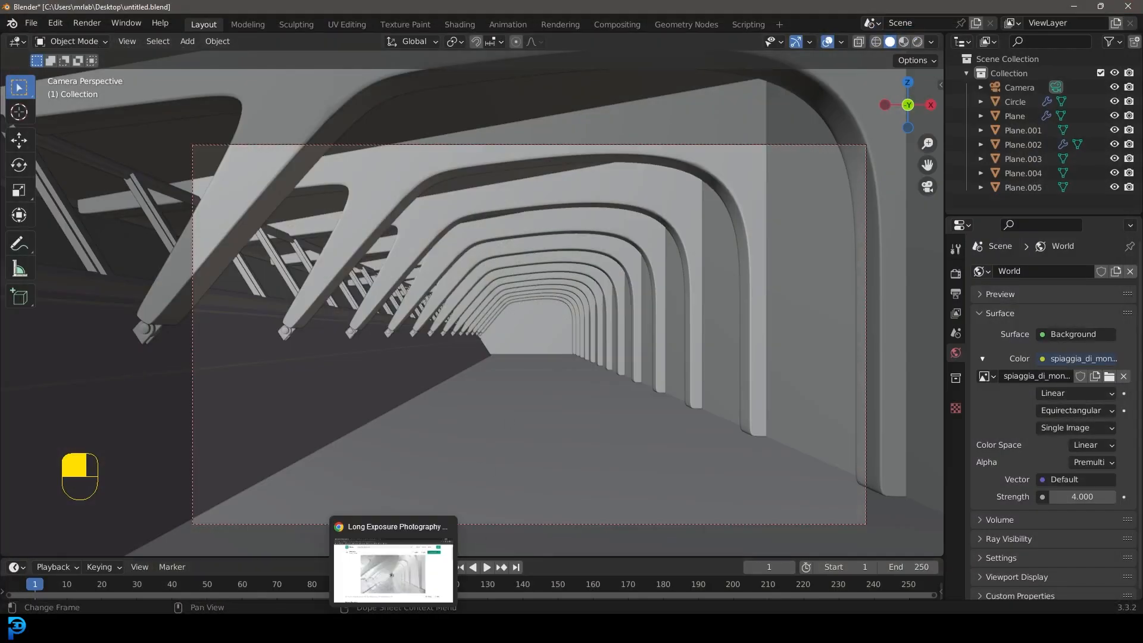
pyautogui.click(393, 566)
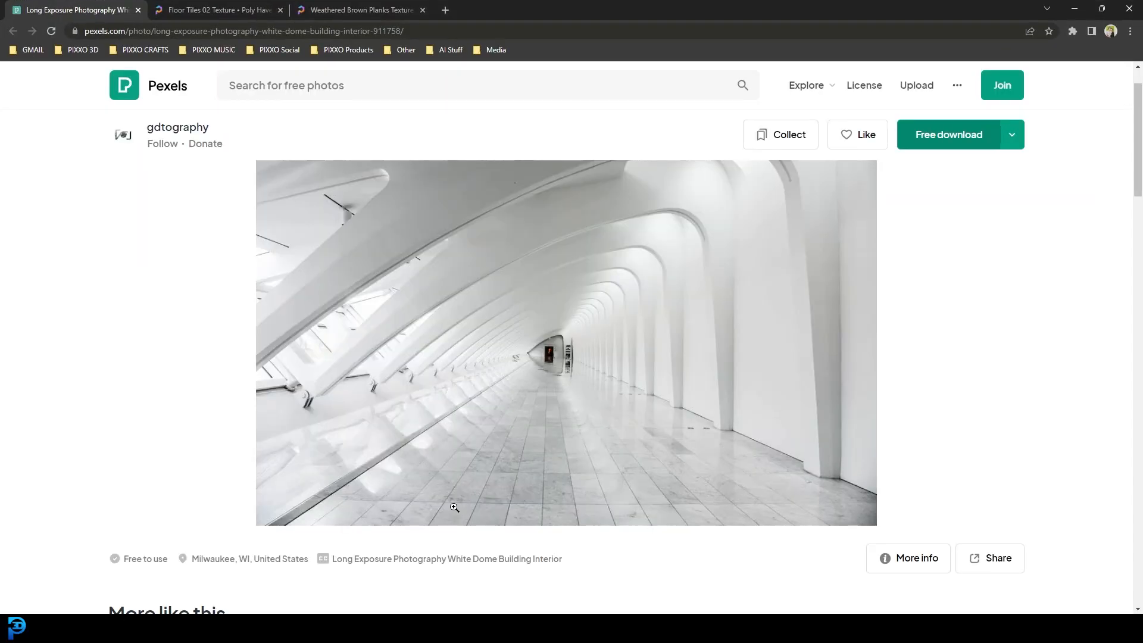
pyautogui.click(229, 8)
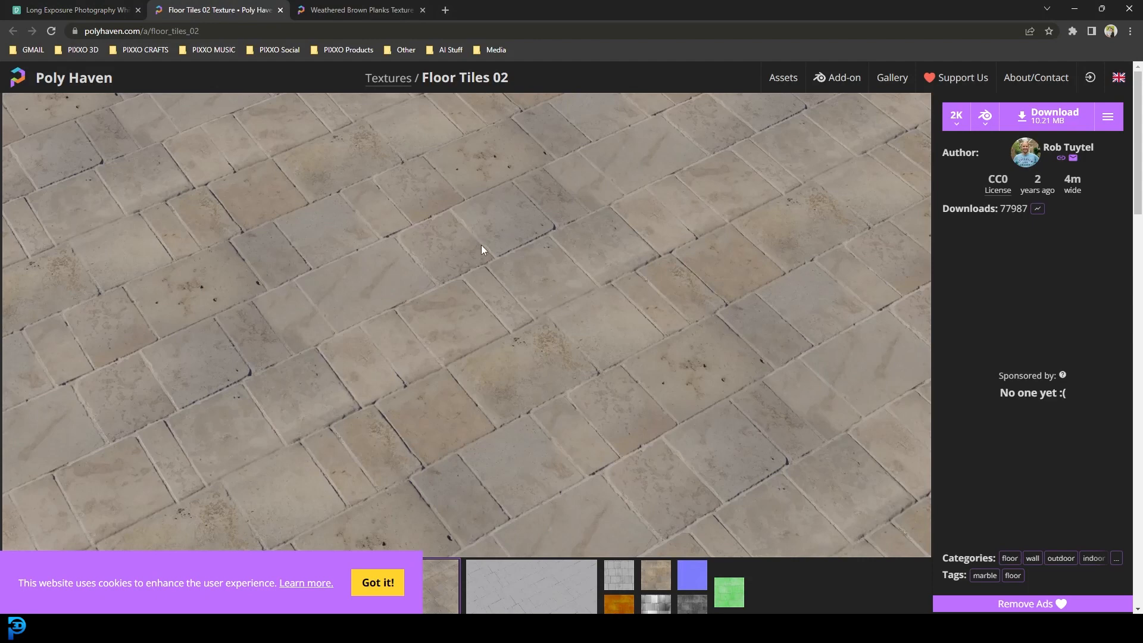
pyautogui.click(360, 8)
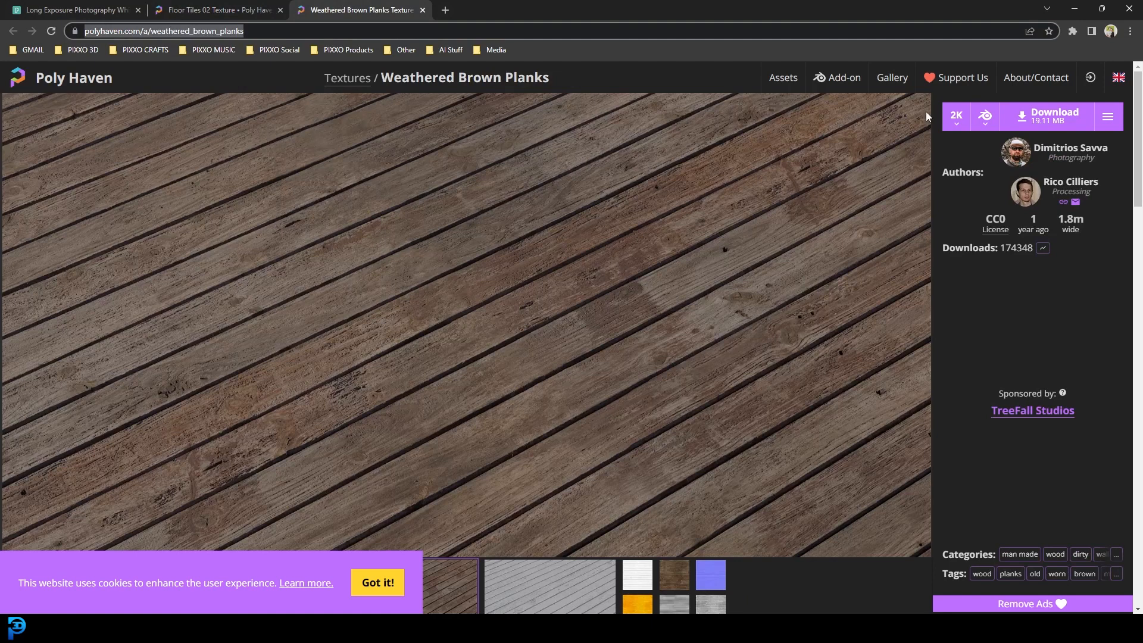
pyautogui.click(1069, 6)
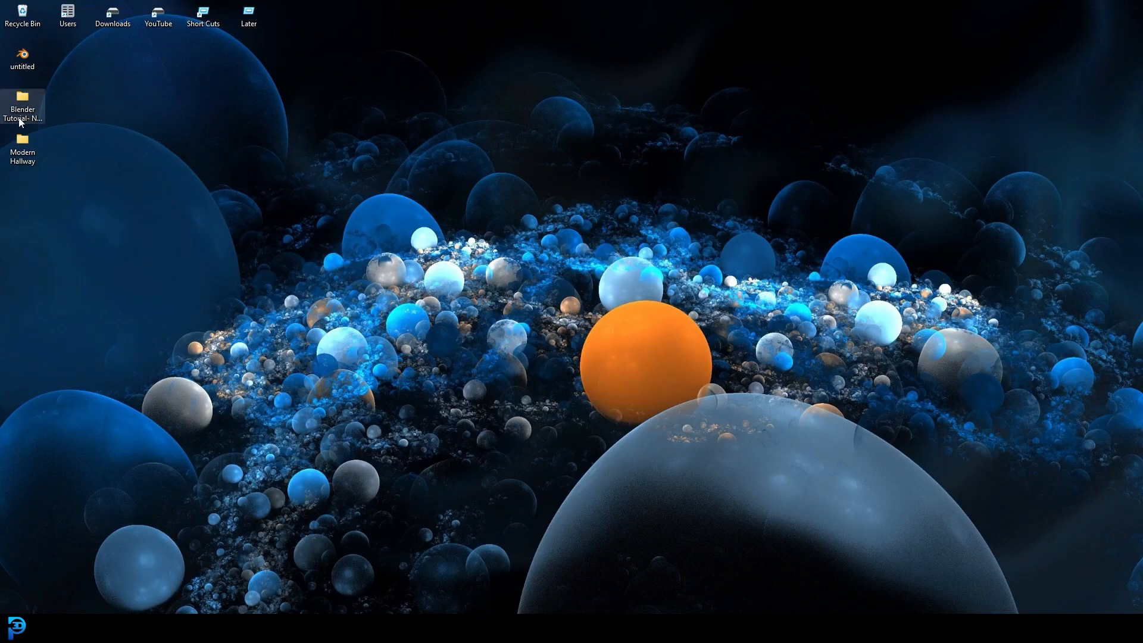
# Step: Check the downloaded floor_tiles_02_2k.blend and weathered_brown_planks_2k.blend folders in the Modern Hallway textures folder
pyautogui.doubleClick(22, 149)
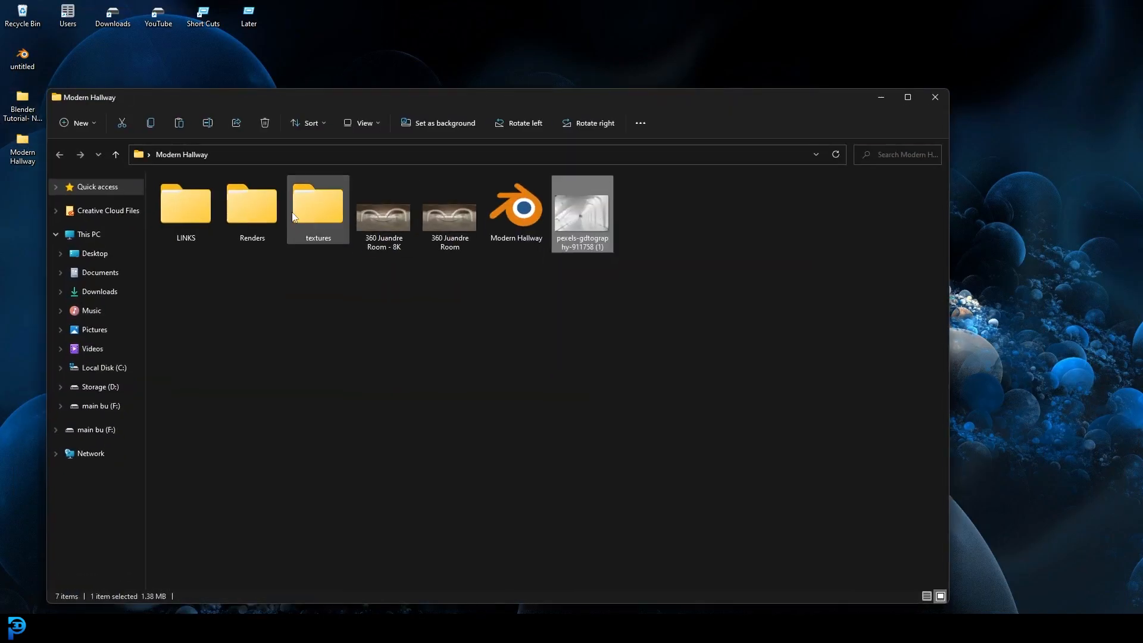
pyautogui.doubleClick(325, 232)
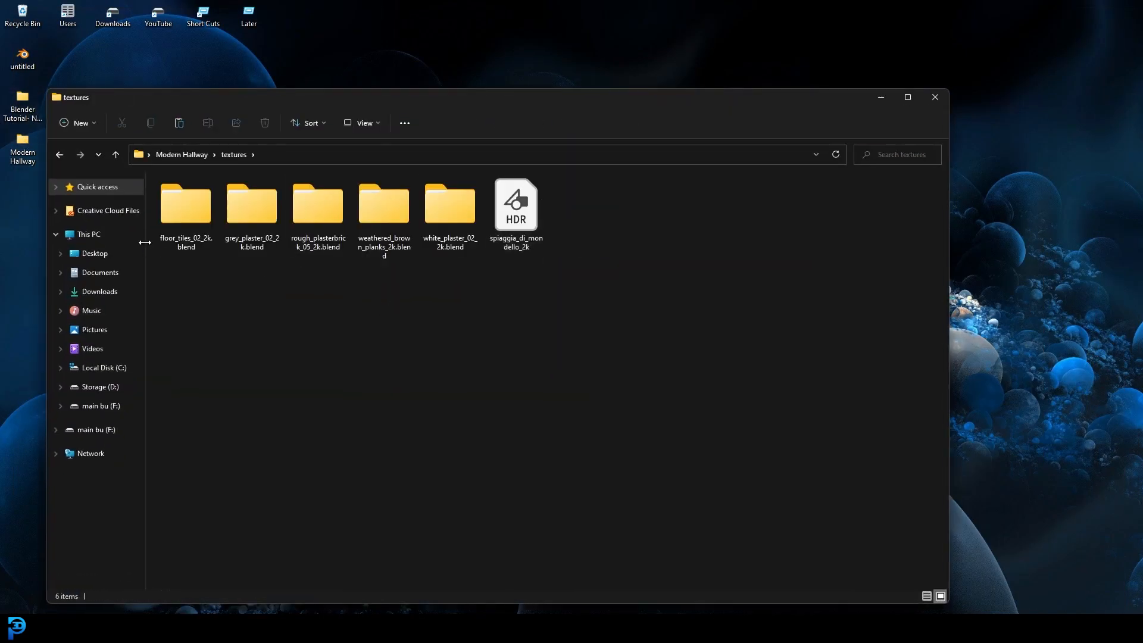
pyautogui.click(177, 219)
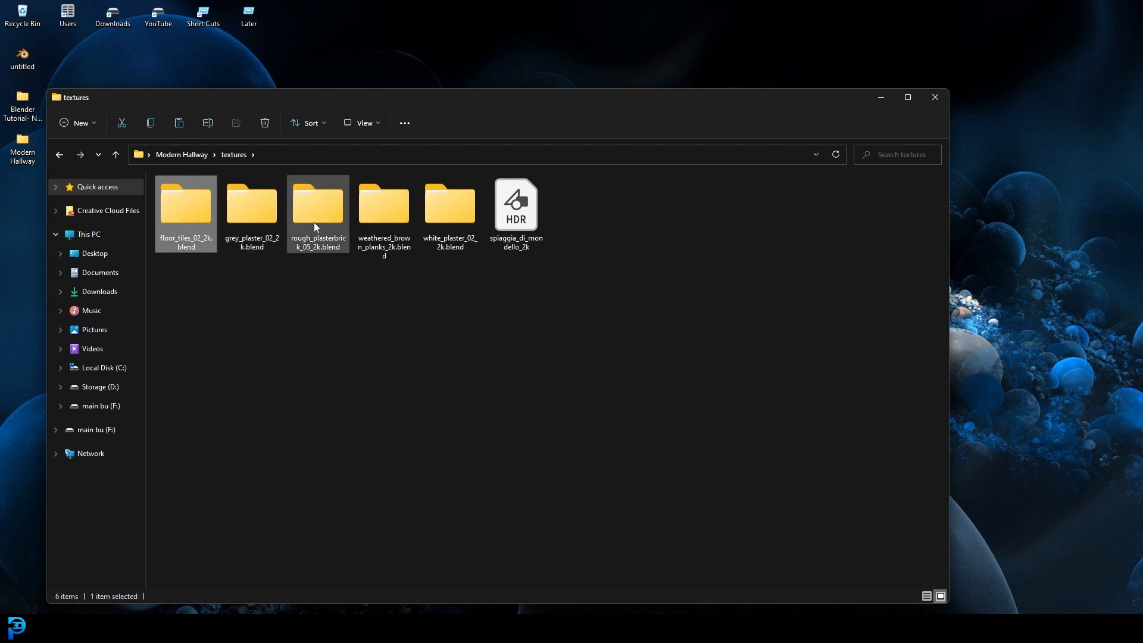
pyautogui.click(376, 222)
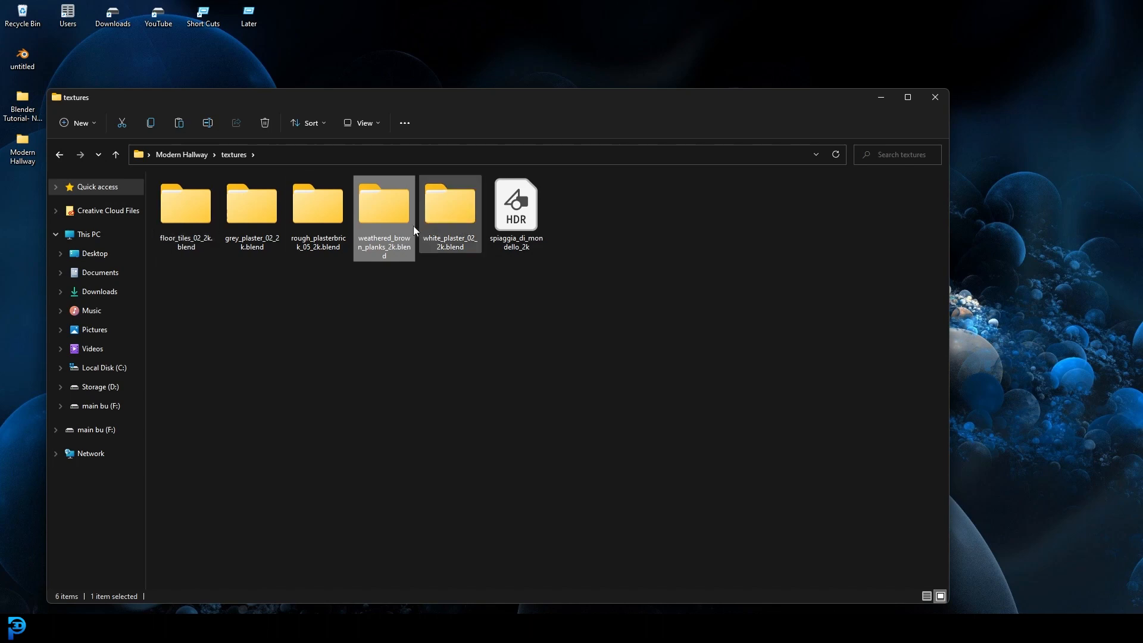
# Step: Switch back to Blender and append the weathered_brown_planks material from its 2k blend file in the Modern Hallway textures folder
pyautogui.moveTo(891, 629)
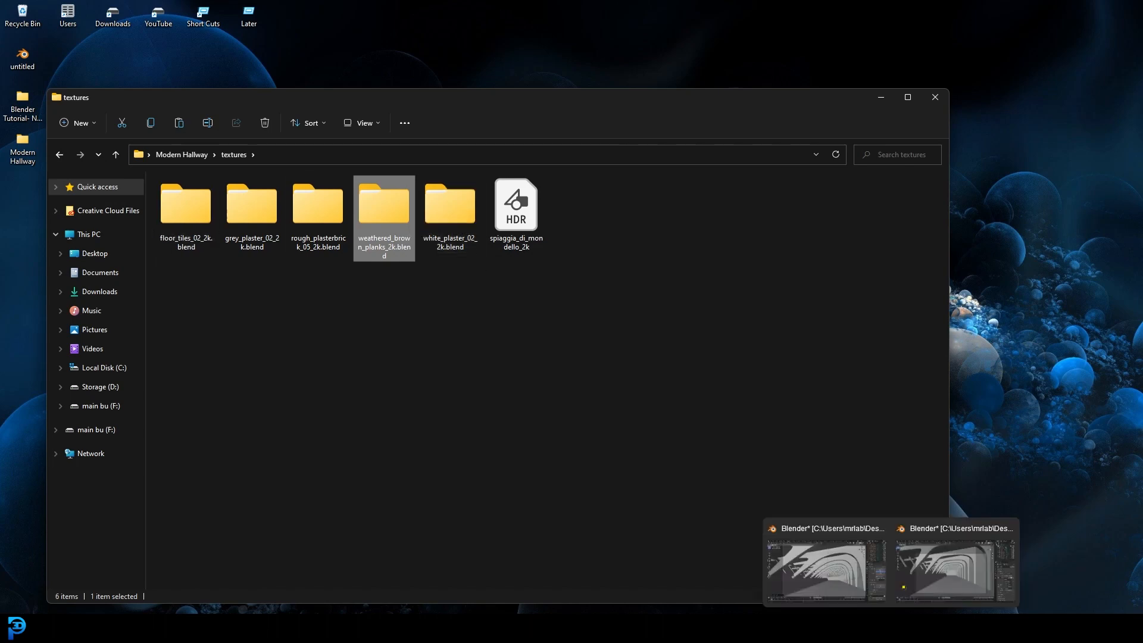
pyautogui.scroll(1, 412, 288)
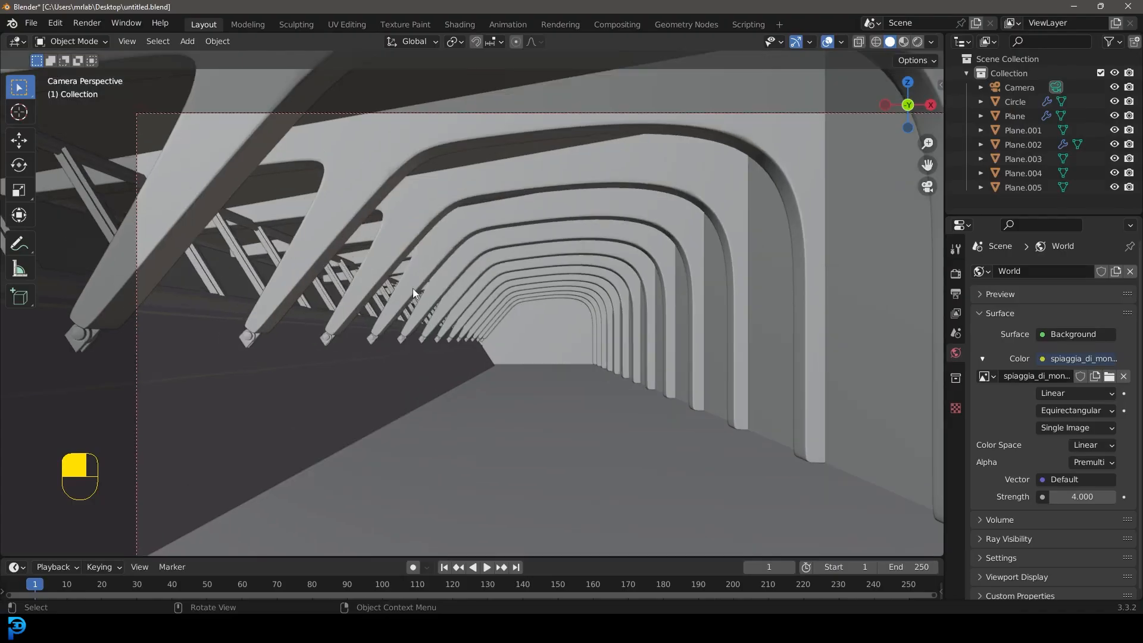
pyautogui.click(31, 24)
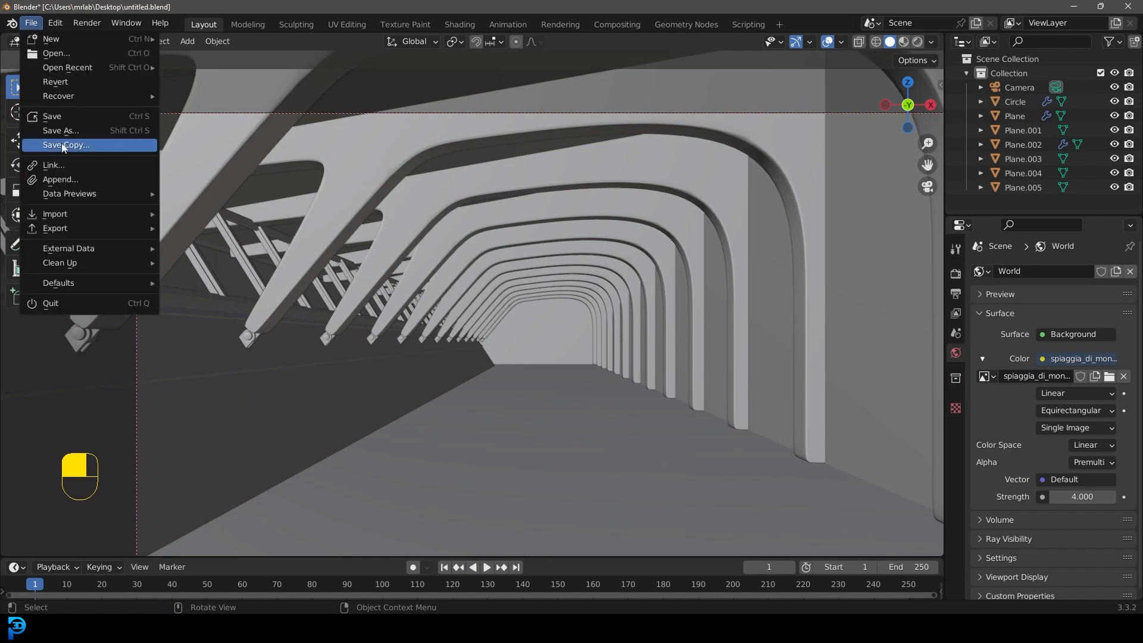
pyautogui.click(67, 174)
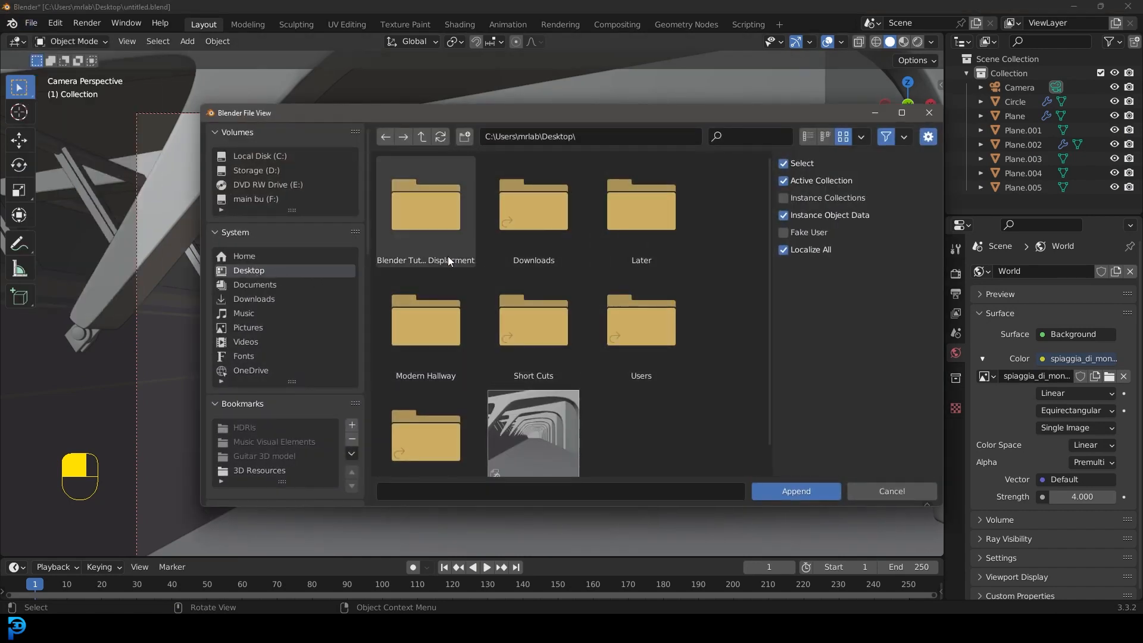
pyautogui.click(436, 329)
pyautogui.doubleClick(434, 325)
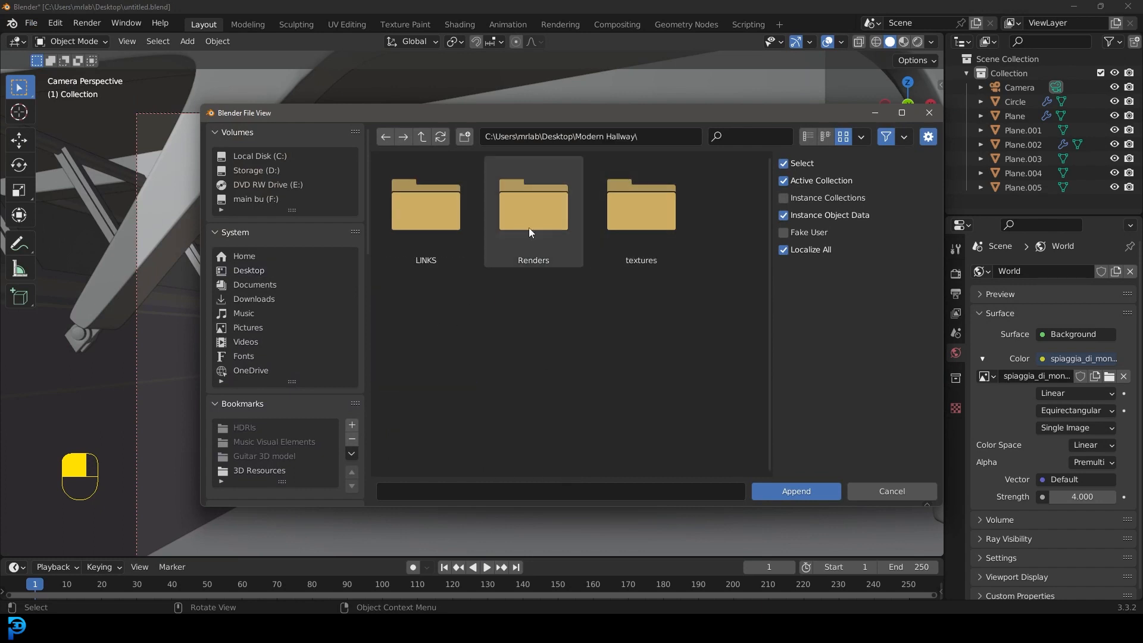
pyautogui.doubleClick(641, 223)
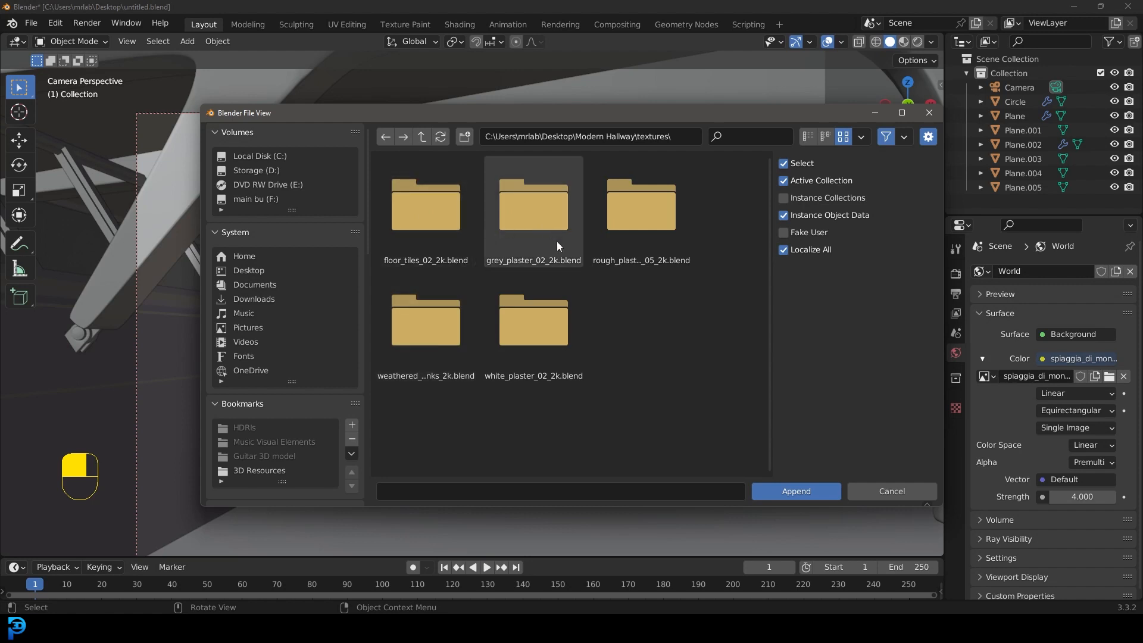
pyautogui.doubleClick(425, 328)
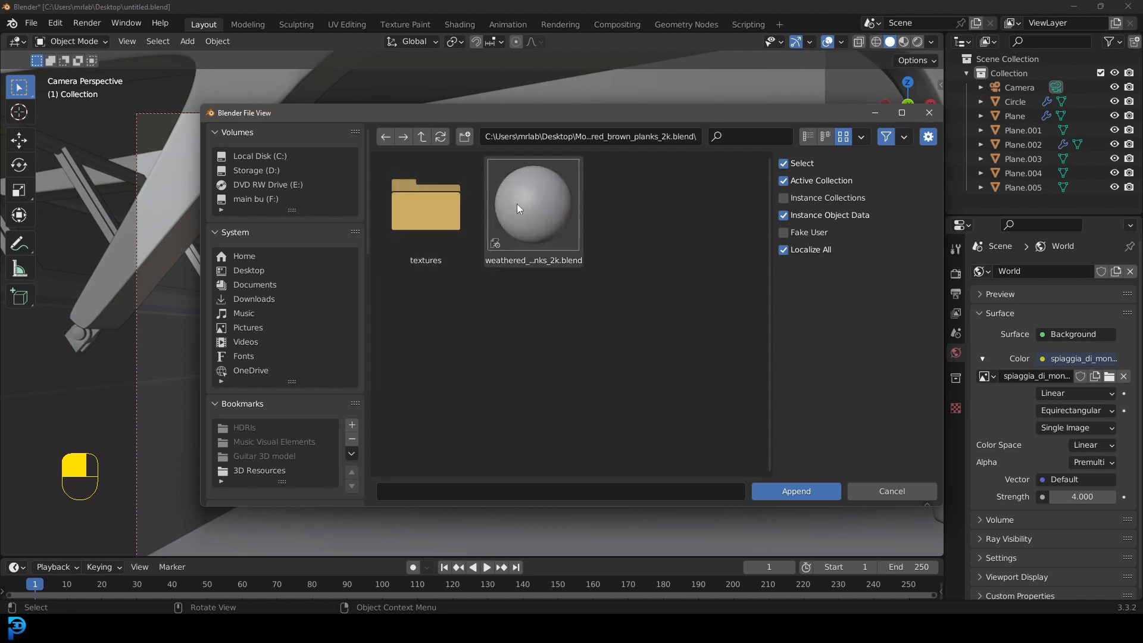
pyautogui.doubleClick(545, 206)
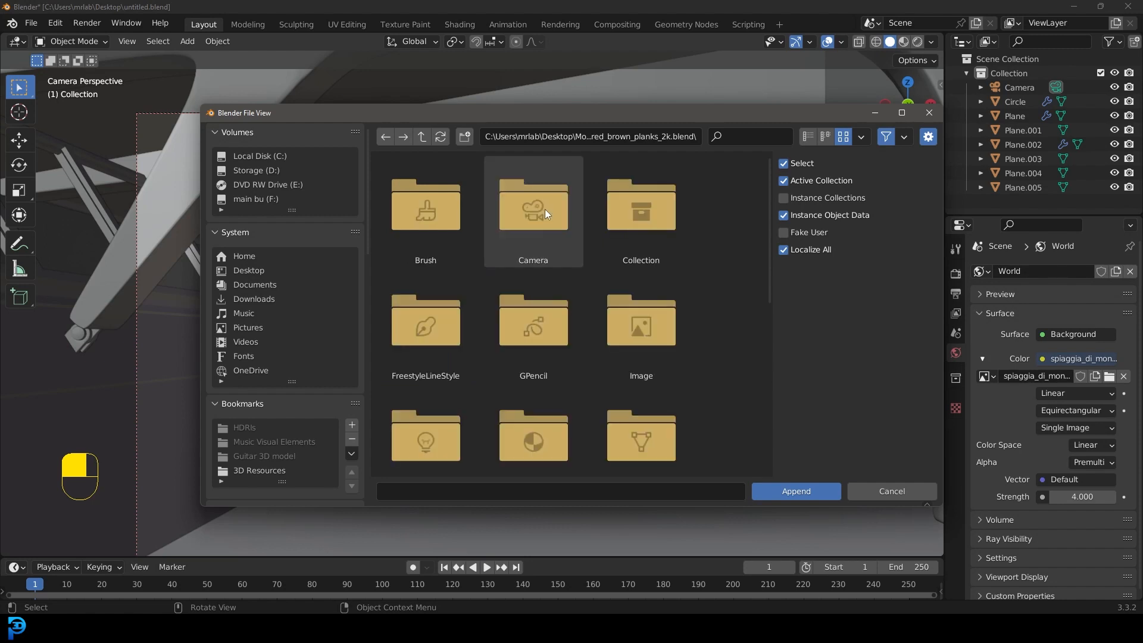
pyautogui.scroll(-3, 534, 310)
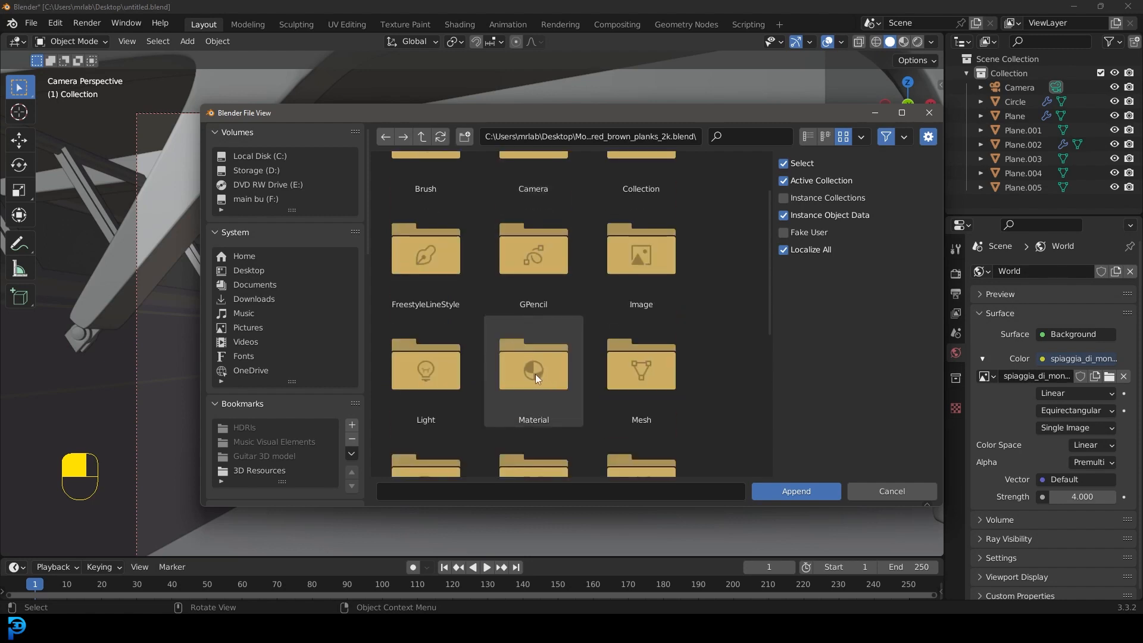
pyautogui.doubleClick(534, 373)
pyautogui.click(418, 220)
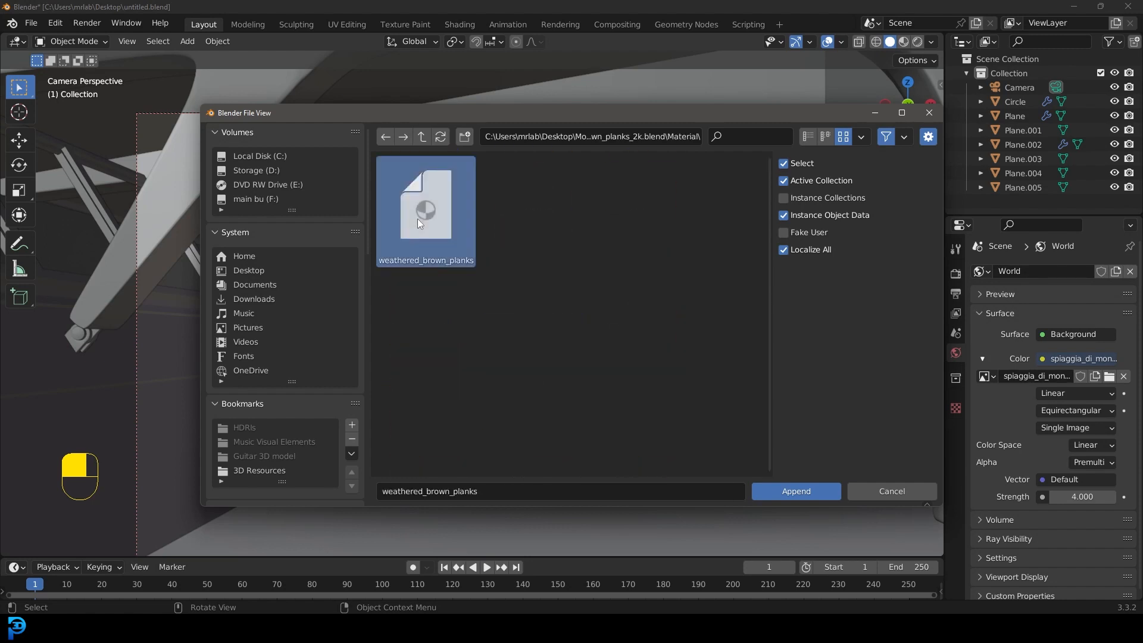
pyautogui.click(779, 489)
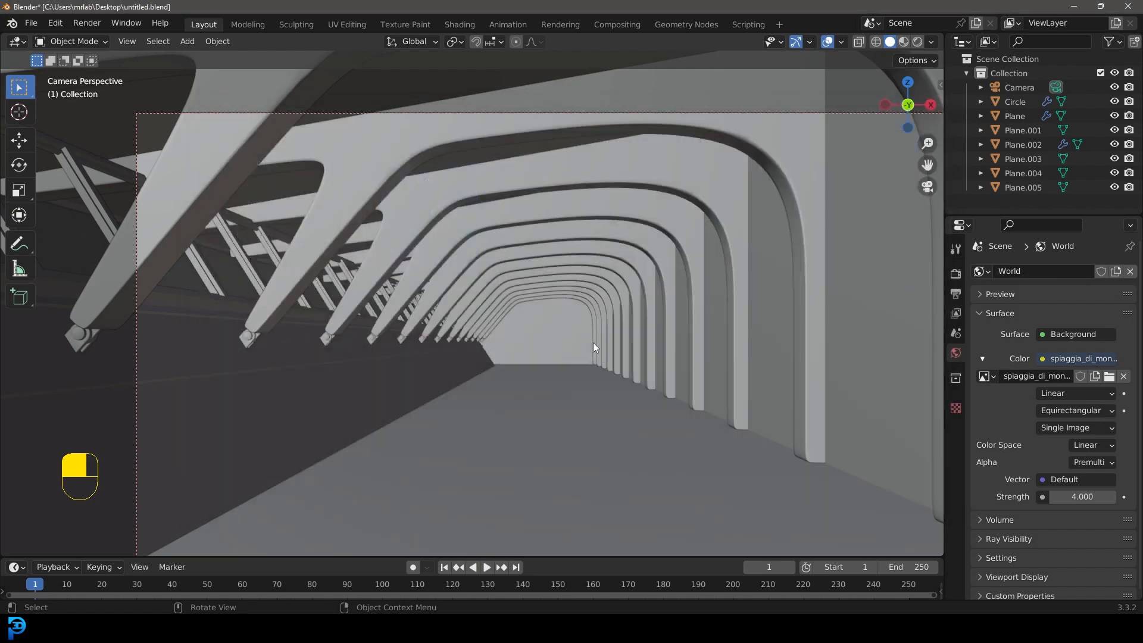
# Step: Select the hallway's roof panel and assign the weathered_brown_planks material to it
pyautogui.press('KP_Decimal')
pyautogui.moveTo(510, 351); pyautogui.dragTo(567, 356, button='middle')
pyautogui.click(569, 356)
pyautogui.scroll(-8, 591, 349)
pyautogui.scroll(3, 566, 356)
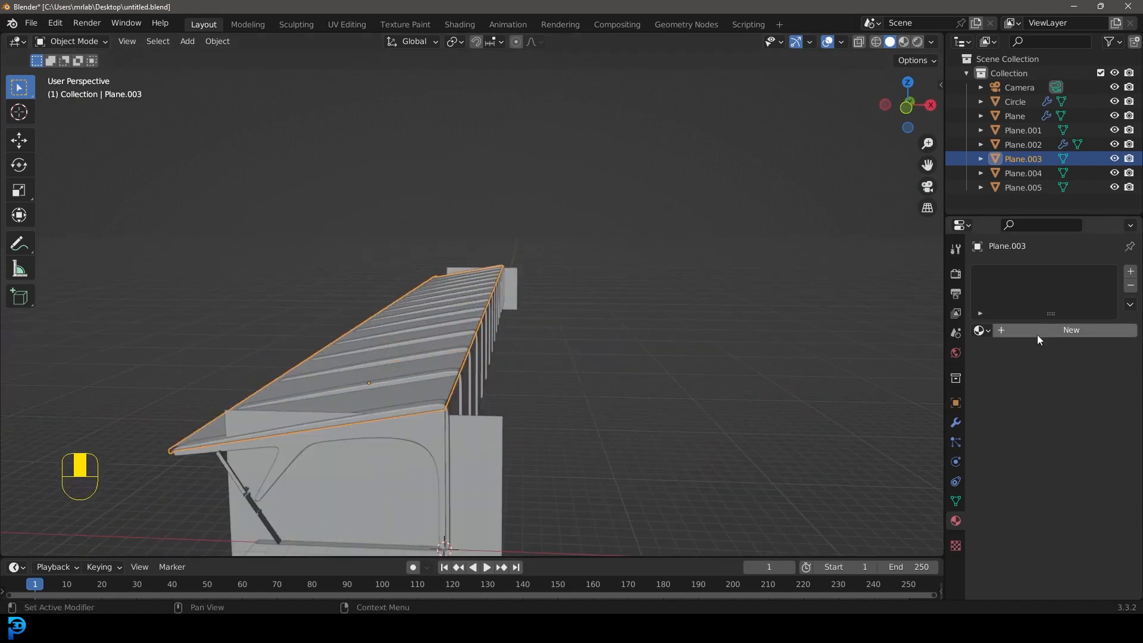
pyautogui.click(981, 330)
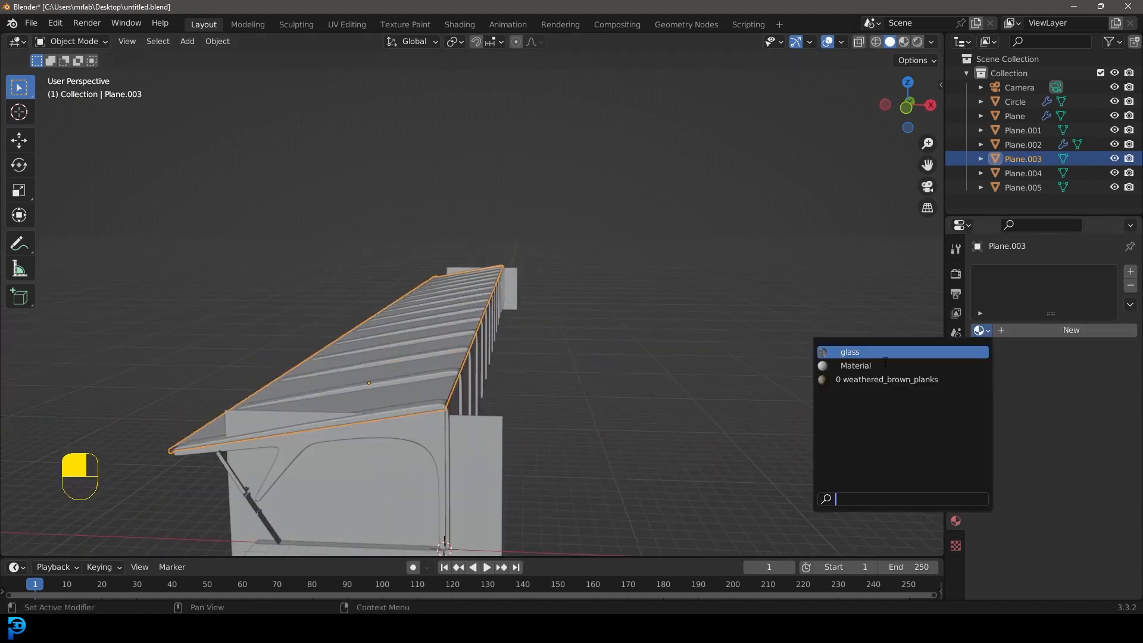
pyautogui.click(915, 379)
# Step: In the UV Editing workspace, show the model in wireframe, select the roof's whole mesh in Edit Mode and unwrap it
pyautogui.moveTo(561, 350); pyautogui.dragTo(564, 315, button='middle')
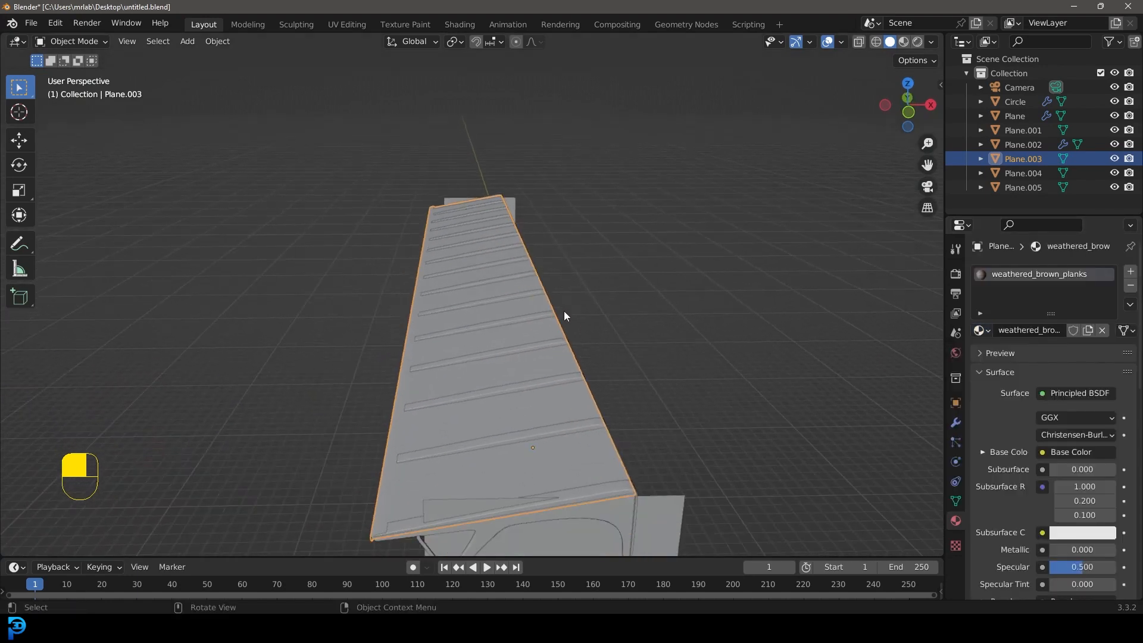
pyautogui.click(349, 28)
pyautogui.moveTo(631, 250)
pyautogui.mouseDown(button='middle')
pyautogui.moveTo(619, 181)
pyautogui.moveTo(753, 242)
pyautogui.moveTo(765, 233)
pyautogui.mouseUp(button='middle')
pyautogui.press('z')
pyautogui.click(722, 236)
pyautogui.press('Tab')
pyautogui.press('Tab')
pyautogui.press('a')
pyautogui.moveTo(693, 200); pyautogui.dragTo(740, 197, button='middle')
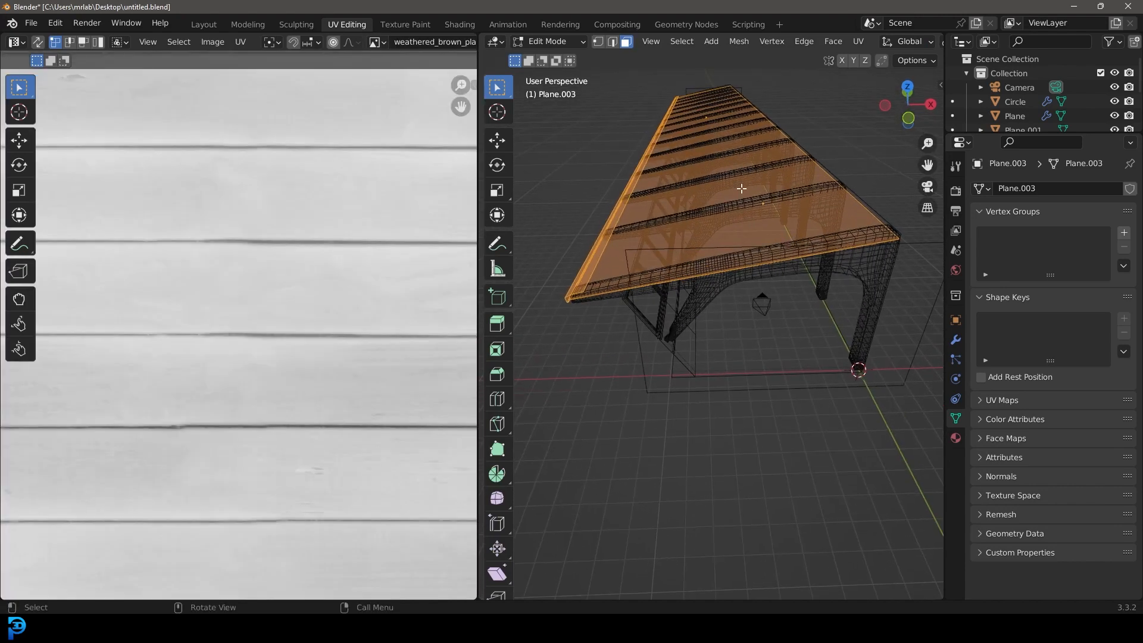
pyautogui.press('u')
pyautogui.click(694, 191)
pyautogui.scroll(-5, 293, 250)
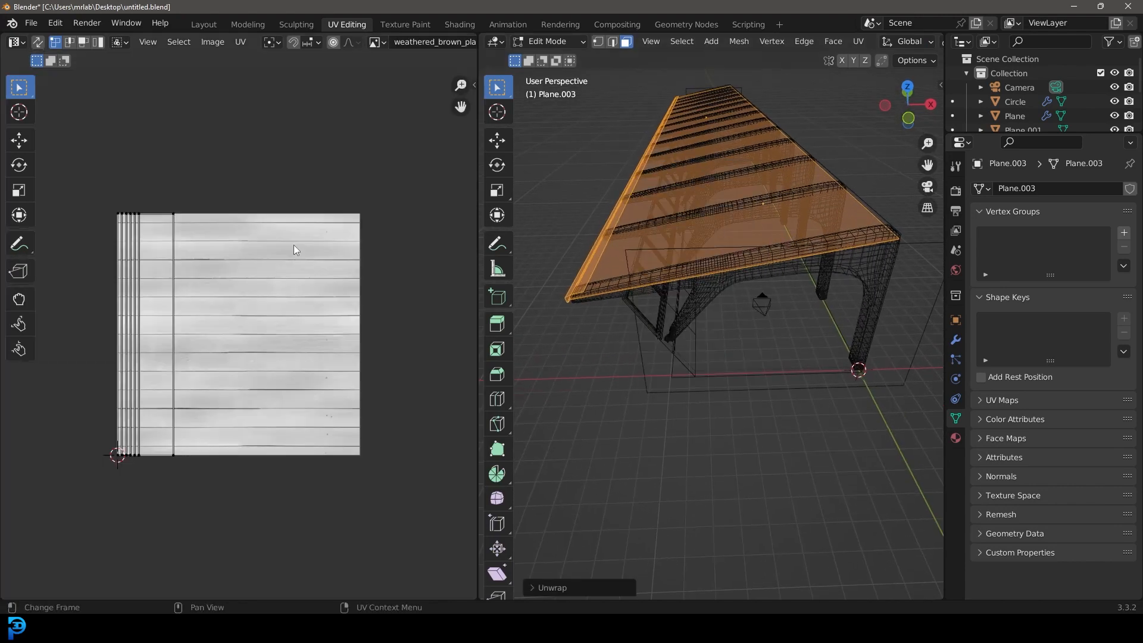
# Step: Select all the roof's UVs, scale them up well beyond the planks image and move them roughly centred over it
pyautogui.scroll(2, 262, 339)
pyautogui.moveTo(292, 485); pyautogui.dragTo(97, 167)
pyautogui.scroll(-4, 274, 338)
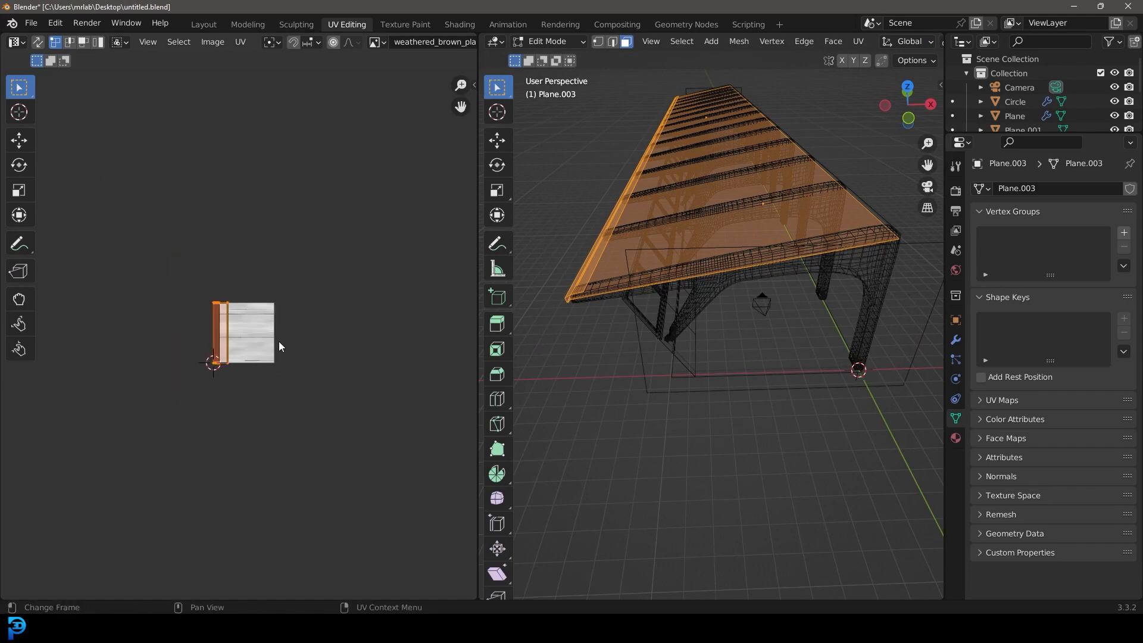
pyautogui.press('s')
pyautogui.click(179, 401)
pyautogui.press('g')
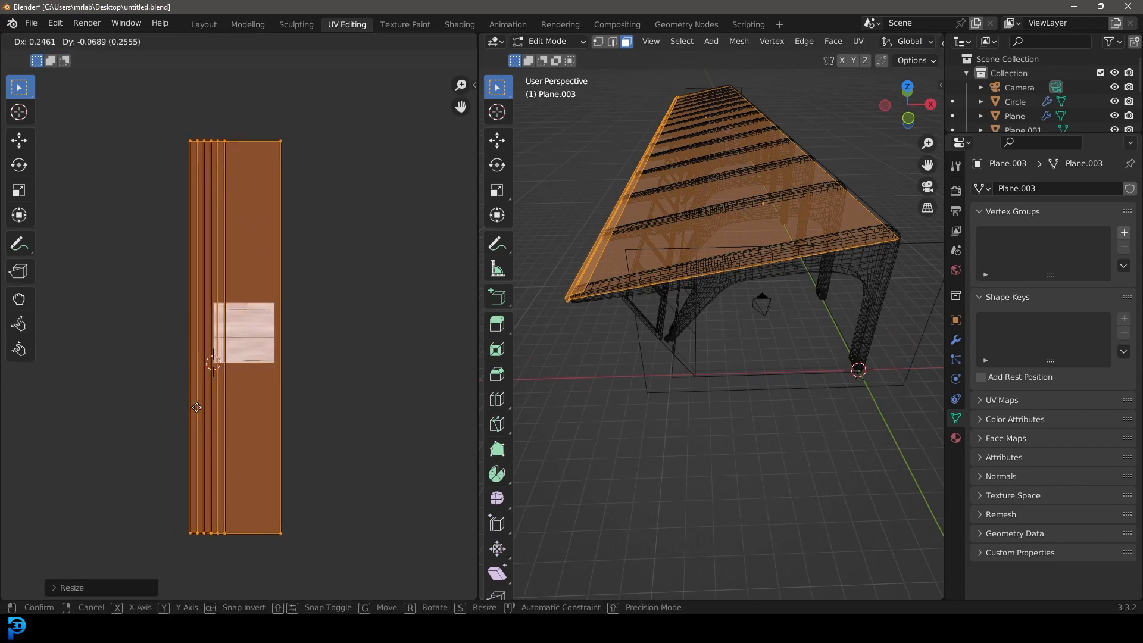
pyautogui.click(199, 393)
# Step: Show the roof in material preview shading and enlarge its UVs twice more so the planks become finer
pyautogui.scroll(4, 757, 236)
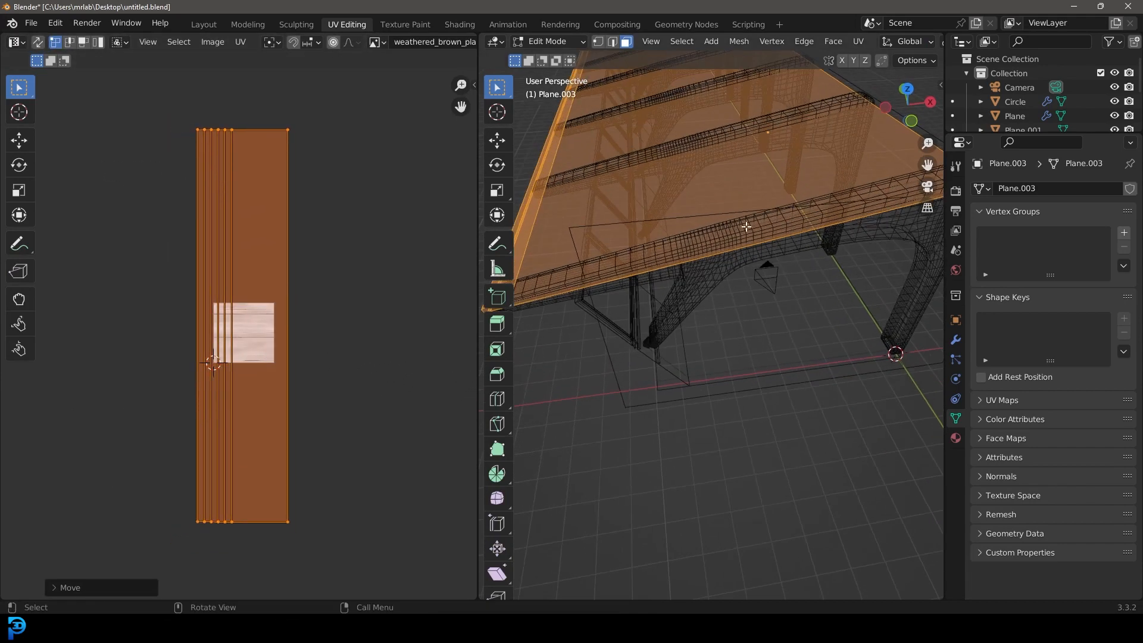
pyautogui.press('z')
pyautogui.click(746, 309)
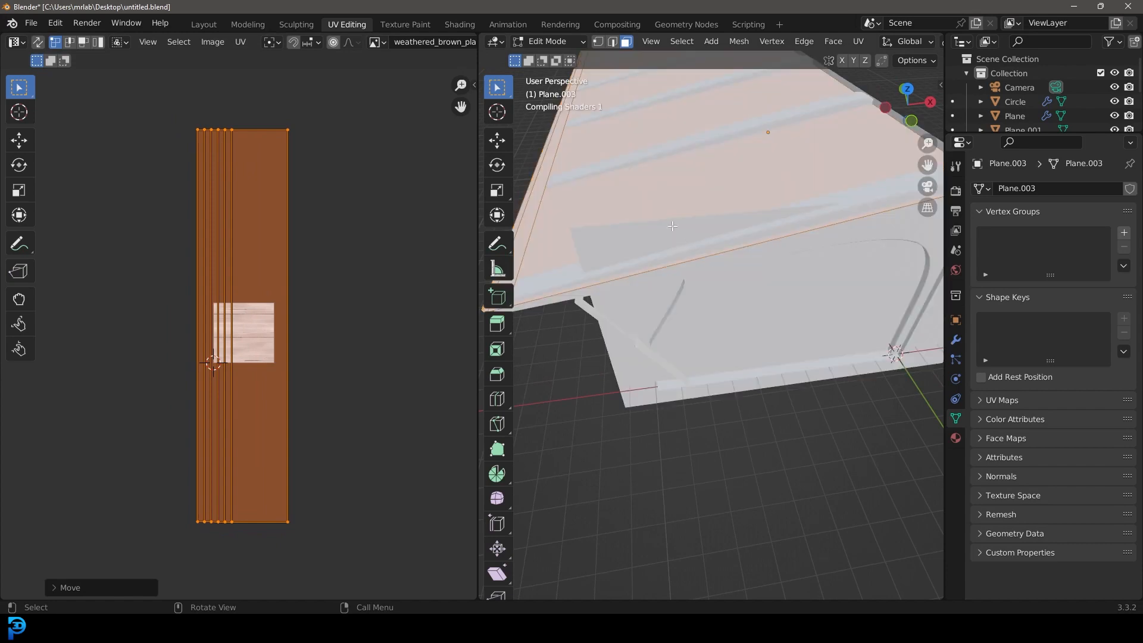
pyautogui.moveTo(671, 196); pyautogui.dragTo(737, 270, button='middle')
pyautogui.press('s')
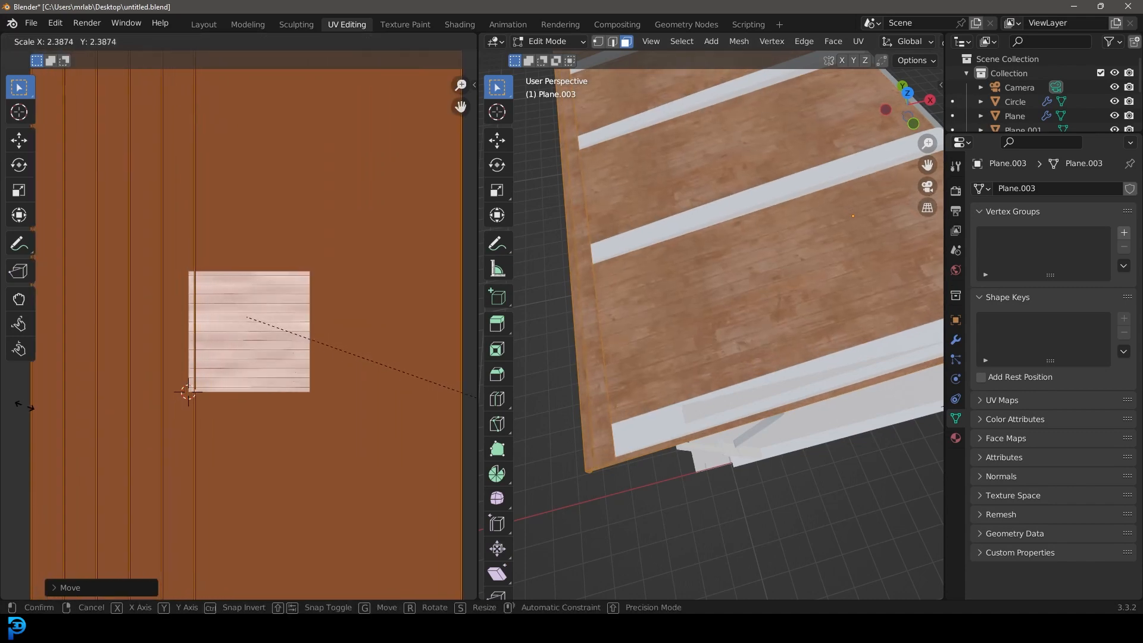
pyautogui.click(41, 417)
pyautogui.moveTo(774, 235); pyautogui.dragTo(876, 200, button='middle')
pyautogui.press('s')
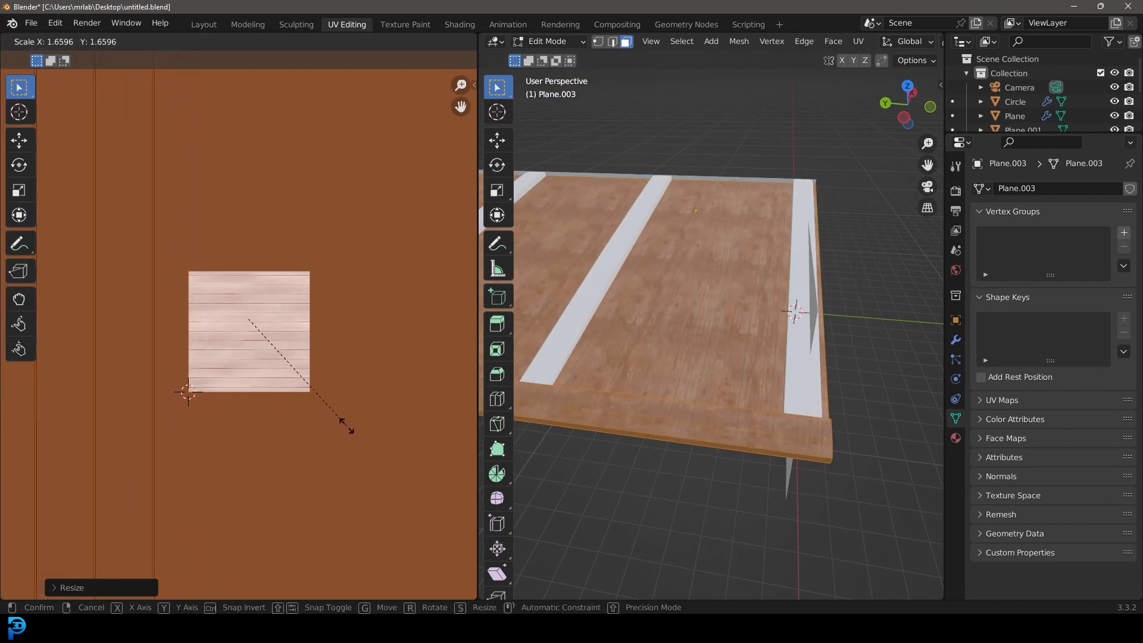
pyautogui.click(342, 423)
# Step: Select the gutter strip along the roof's lower edge and grow the face selection three times to cover its connected faces
pyautogui.moveTo(744, 244); pyautogui.dragTo(633, 71, button='middle')
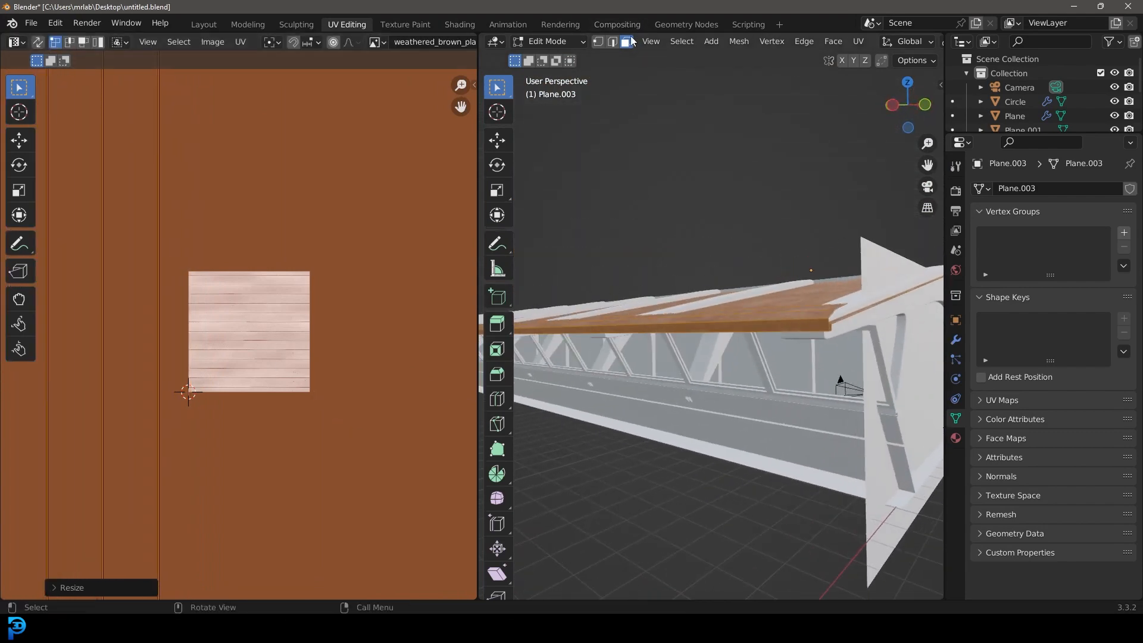
pyautogui.moveTo(662, 175); pyautogui.dragTo(580, 271, button='middle')
pyautogui.scroll(2, 686, 276)
pyautogui.click(596, 289)
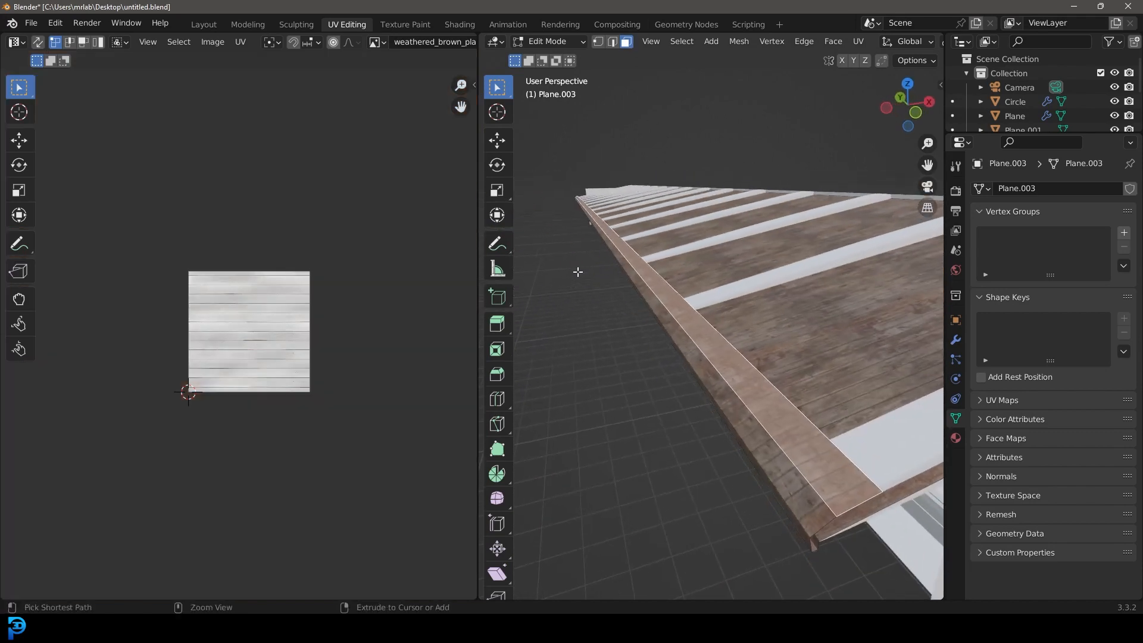
pyautogui.press('ctrl+KP_Add')
pyautogui.press('ctrl+KP_Add')
pyautogui.press('ctrl+KP_Add')
pyautogui.moveTo(578, 272); pyautogui.dragTo(684, 402, button='middle')
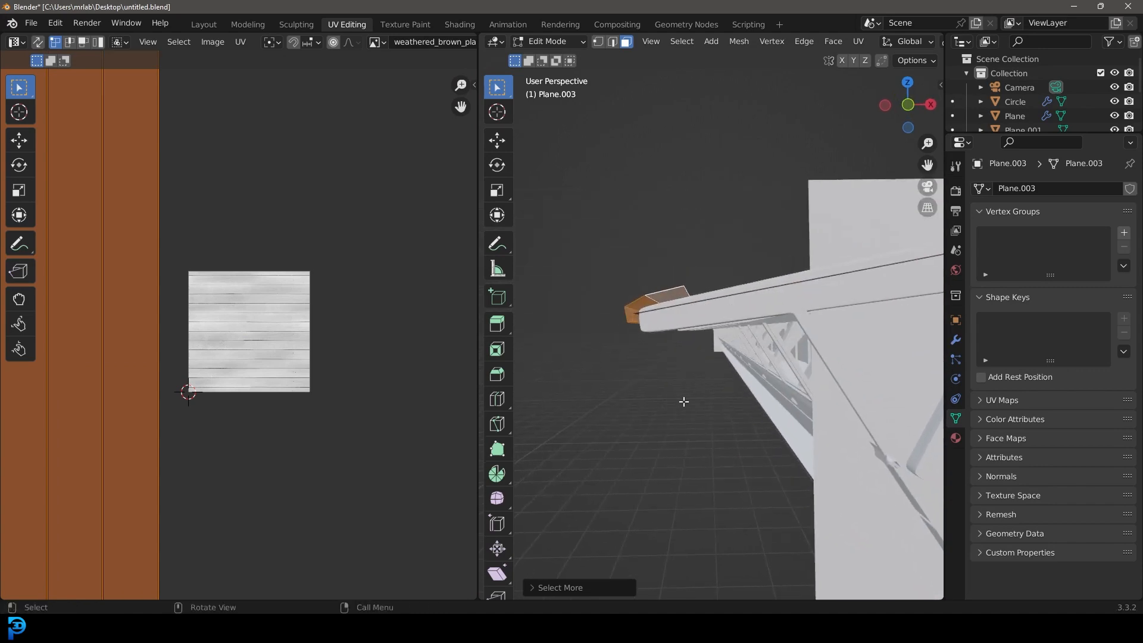
# Step: Give the selected gutter faces a second material slot with a new material named gutter and a dark blue-grey base colour
pyautogui.click(955, 438)
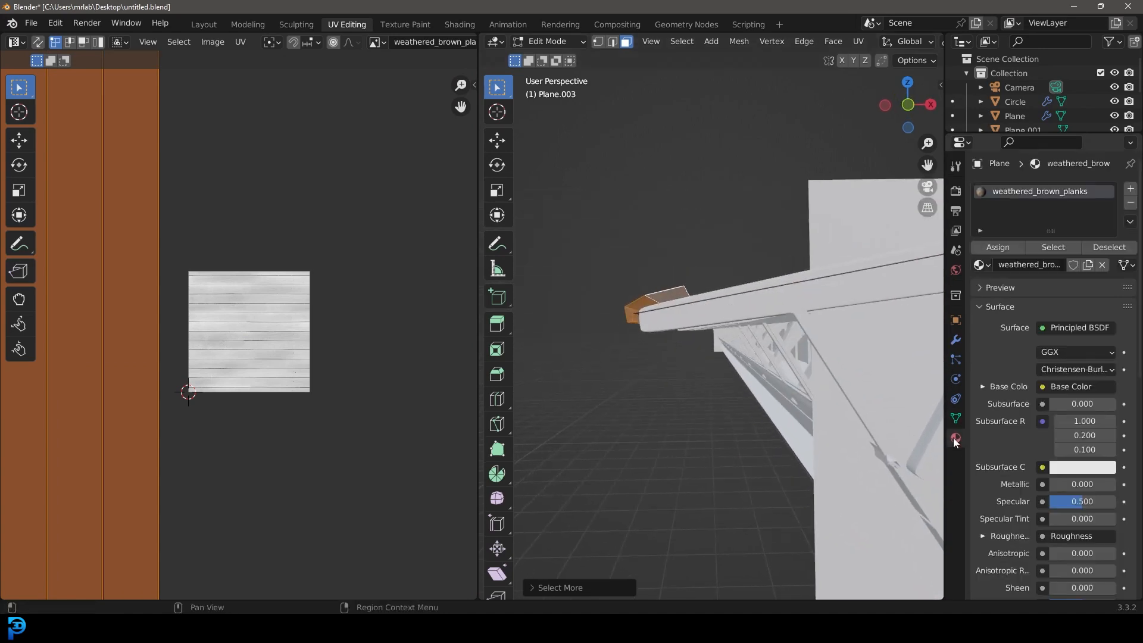
pyautogui.click(1129, 189)
pyautogui.click(1012, 288)
pyautogui.click(1020, 288)
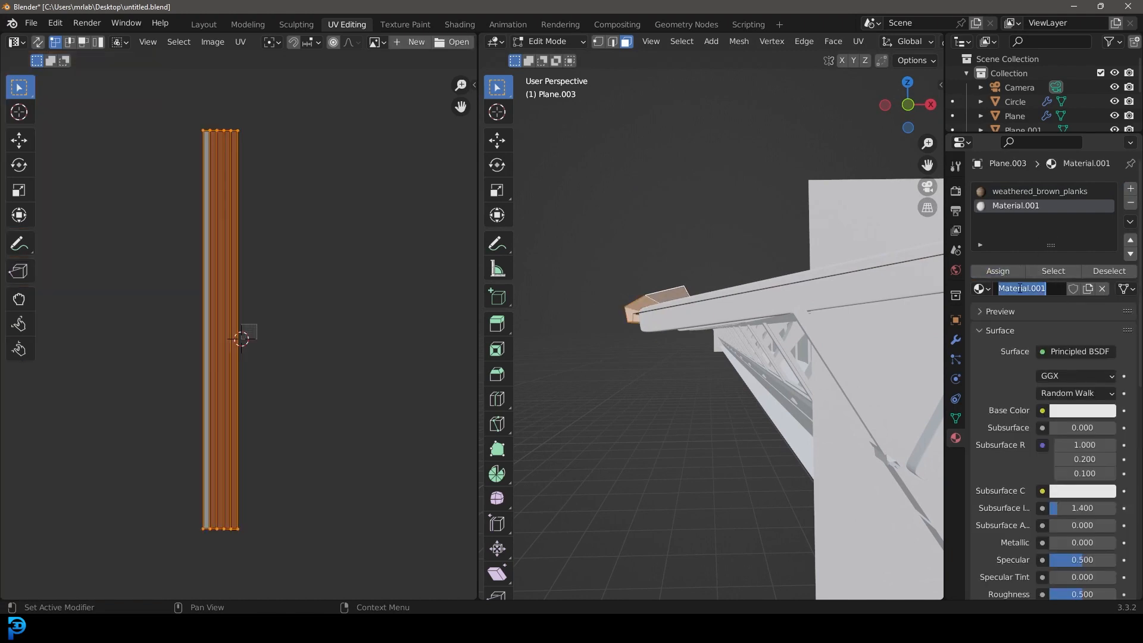
pyautogui.write('gutter')
pyautogui.press('Return')
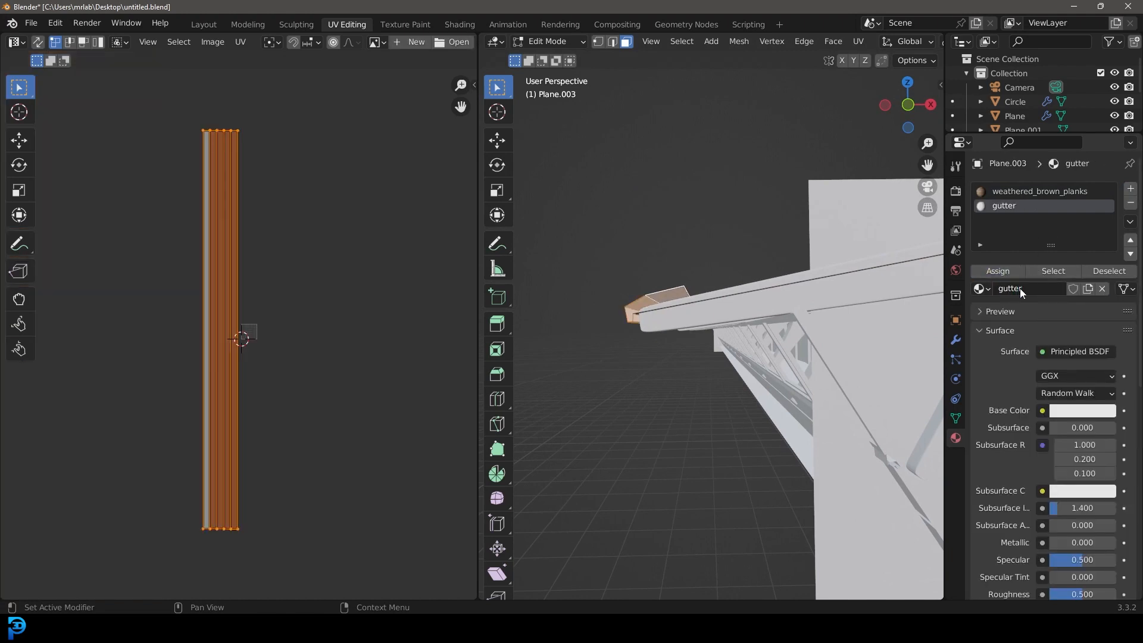
pyautogui.click(1074, 412)
pyautogui.click(1103, 279)
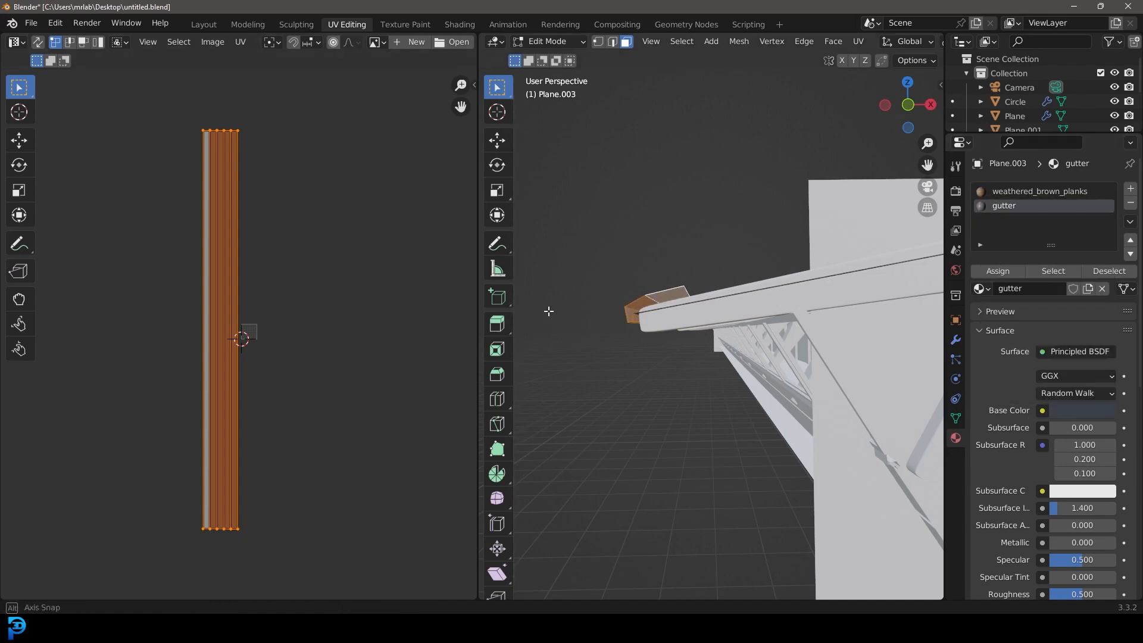
# Step: Return to the Layout workspace, look through the camera, deselect everything and render the image
pyautogui.moveTo(549, 311); pyautogui.dragTo(563, 326, button='middle')
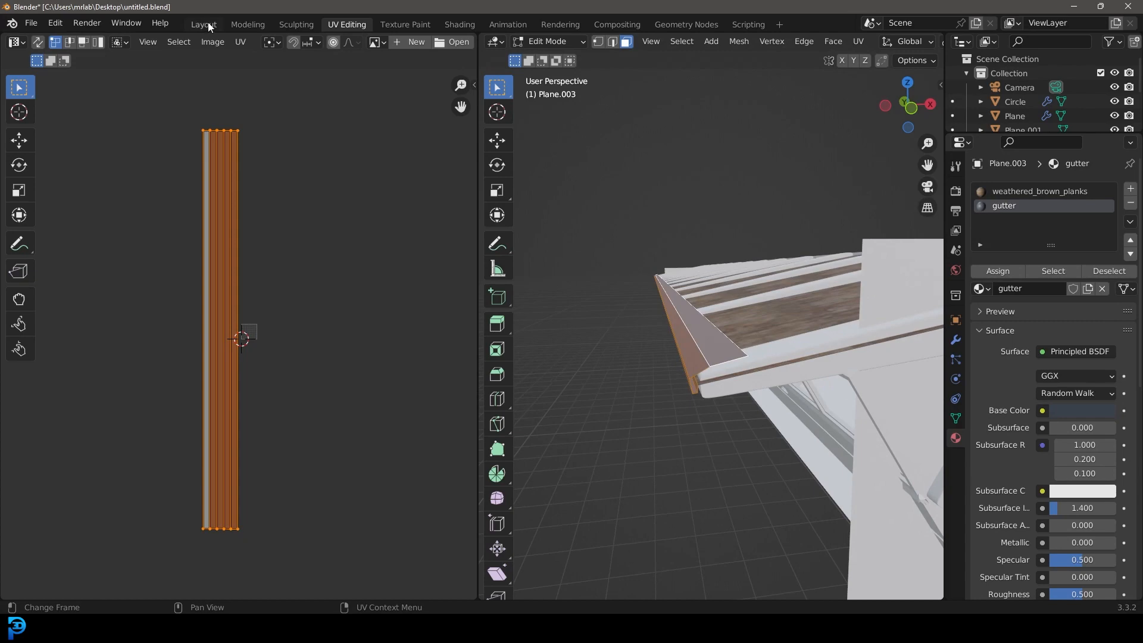
pyautogui.click(209, 22)
pyautogui.moveTo(602, 259); pyautogui.dragTo(480, 296, button='middle')
pyautogui.press('KP_0')
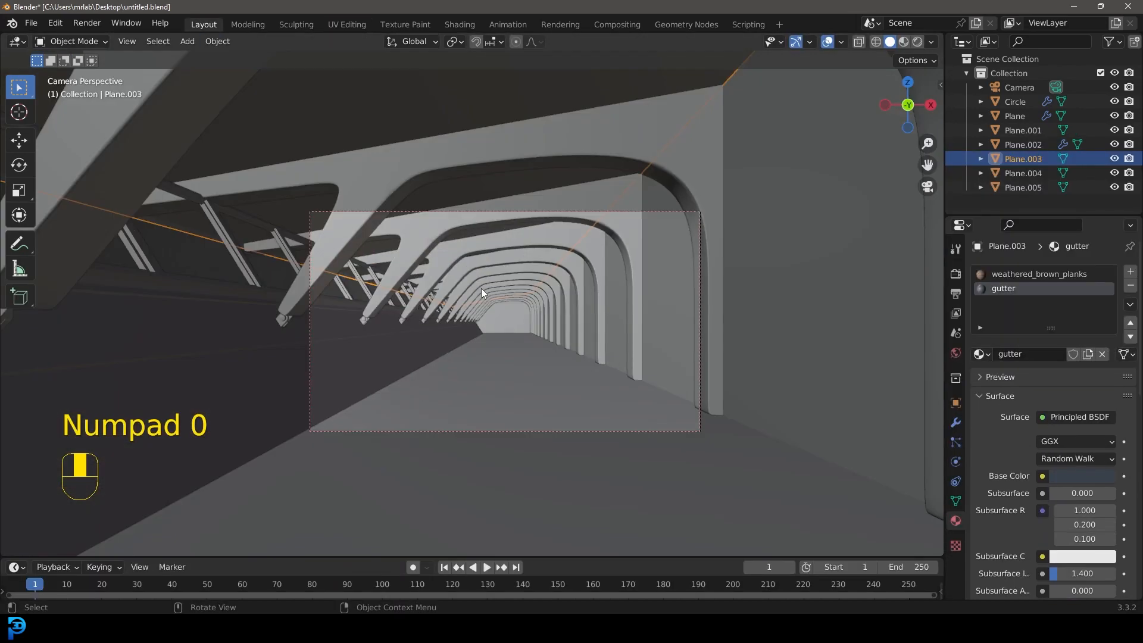
pyautogui.scroll(3, 481, 288)
pyautogui.hotkey('alt', 'a')
pyautogui.keyDown('shift'); pyautogui.moveTo(524, 280); pyautogui.dragTo(511, 269, button='middle'); pyautogui.keyUp('shift')
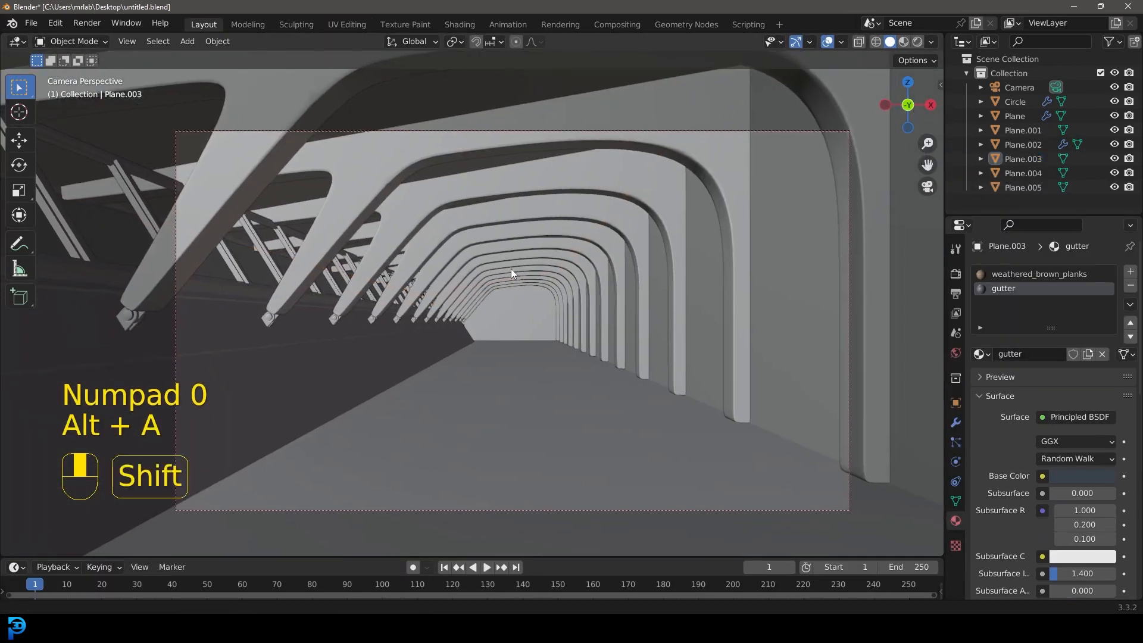
pyautogui.click(86, 23)
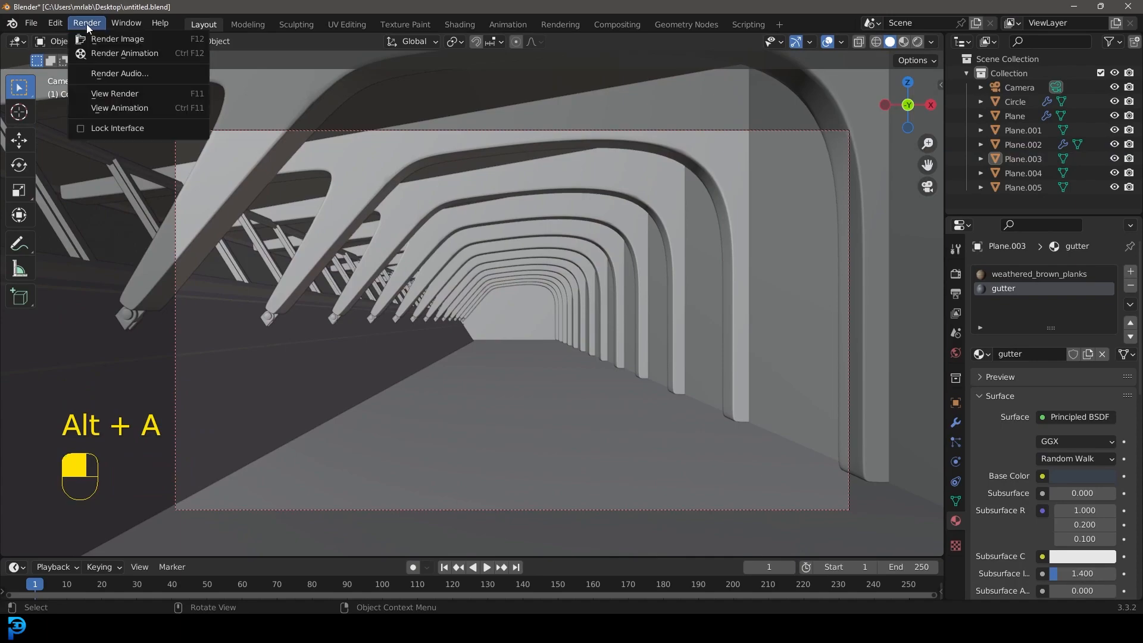
pyautogui.click(132, 39)
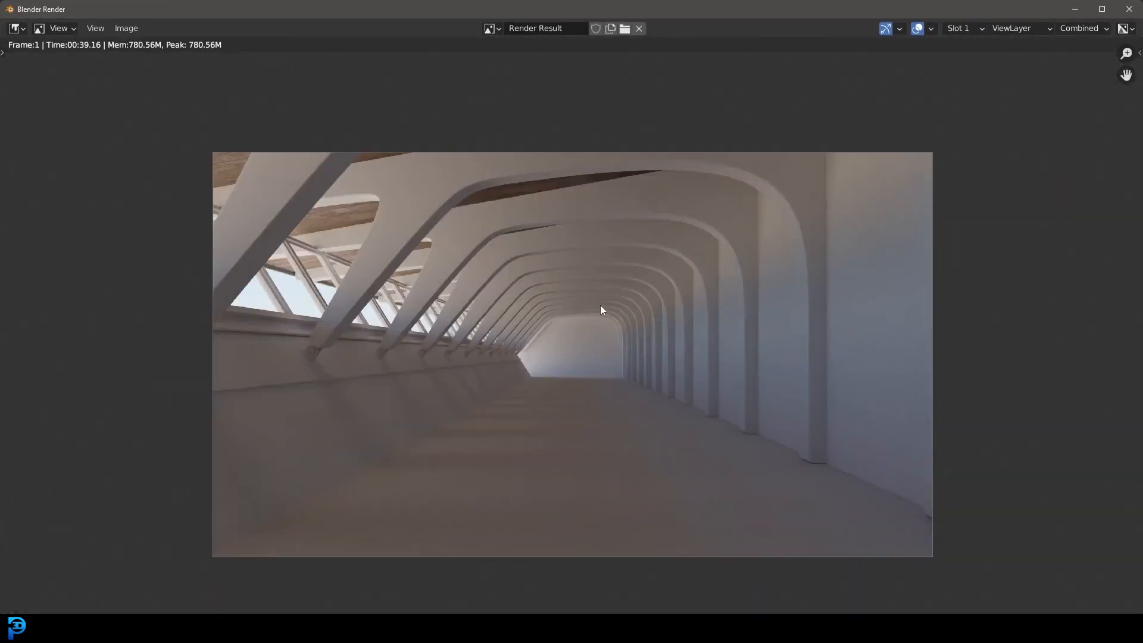
# Step: Examine the wooden roof planks and arches up close in the rendered image, and close the render window
pyautogui.scroll(5, 411, 257)
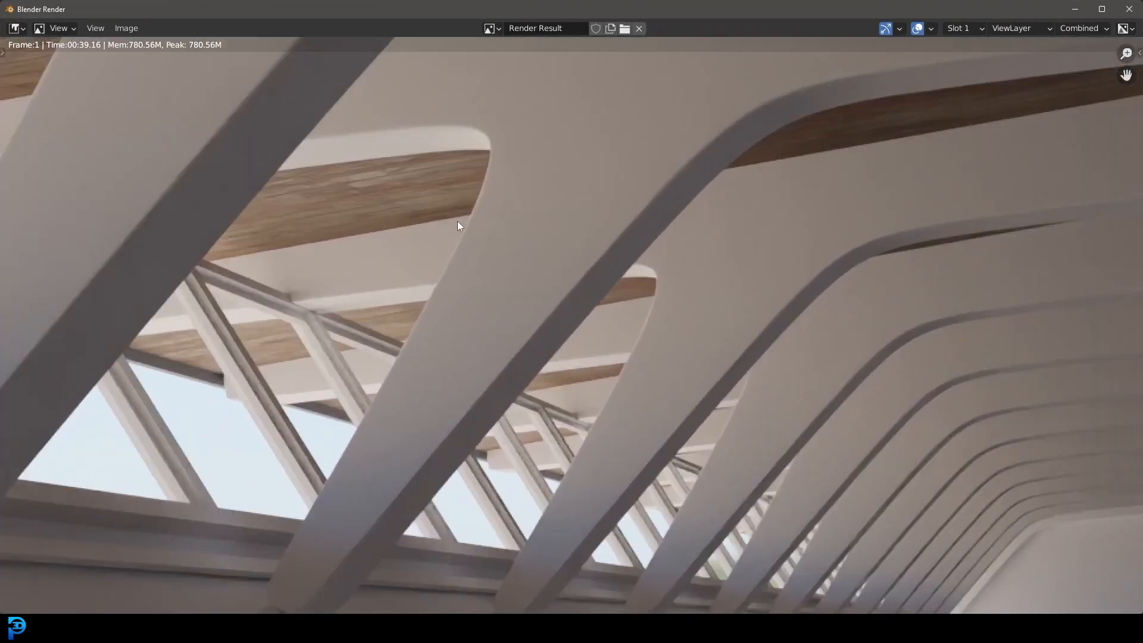
pyautogui.moveTo(300, 146); pyautogui.dragTo(468, 247, button='middle')
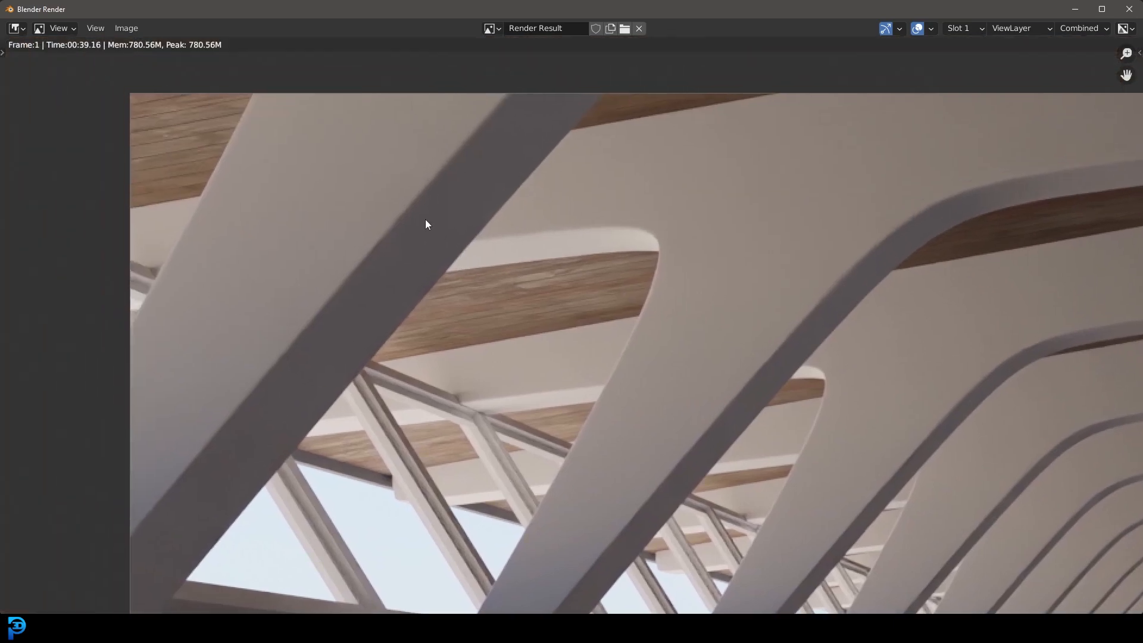
pyautogui.scroll(-2, 484, 270)
pyautogui.moveTo(703, 270); pyautogui.dragTo(424, 242, button='middle')
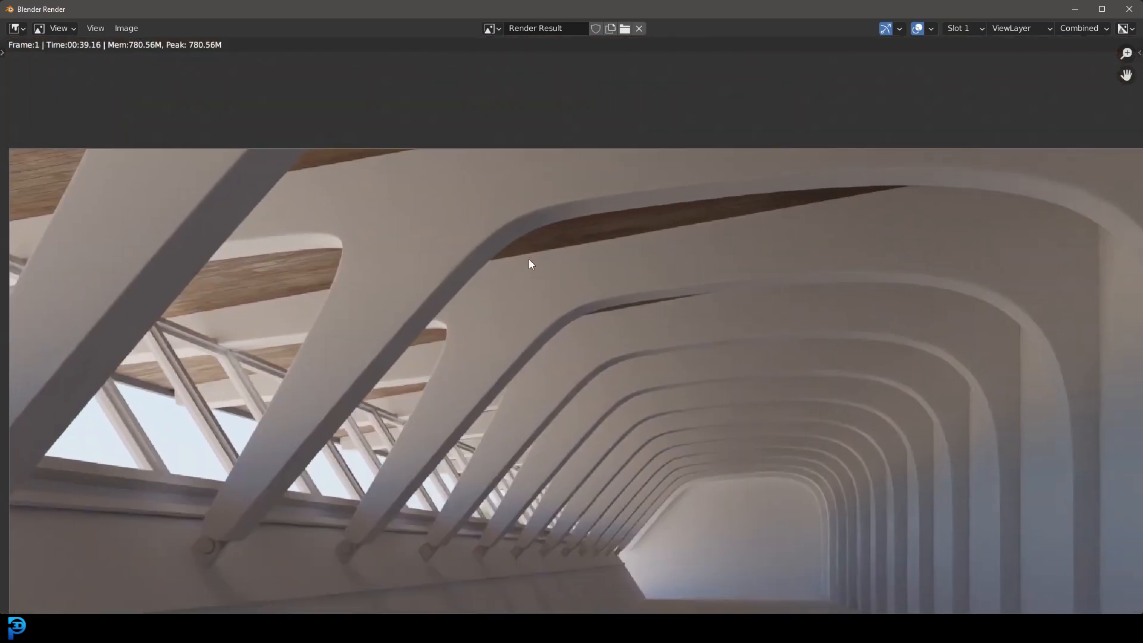
pyautogui.scroll(-2, 524, 255)
pyautogui.moveTo(624, 315); pyautogui.dragTo(549, 235, button='middle')
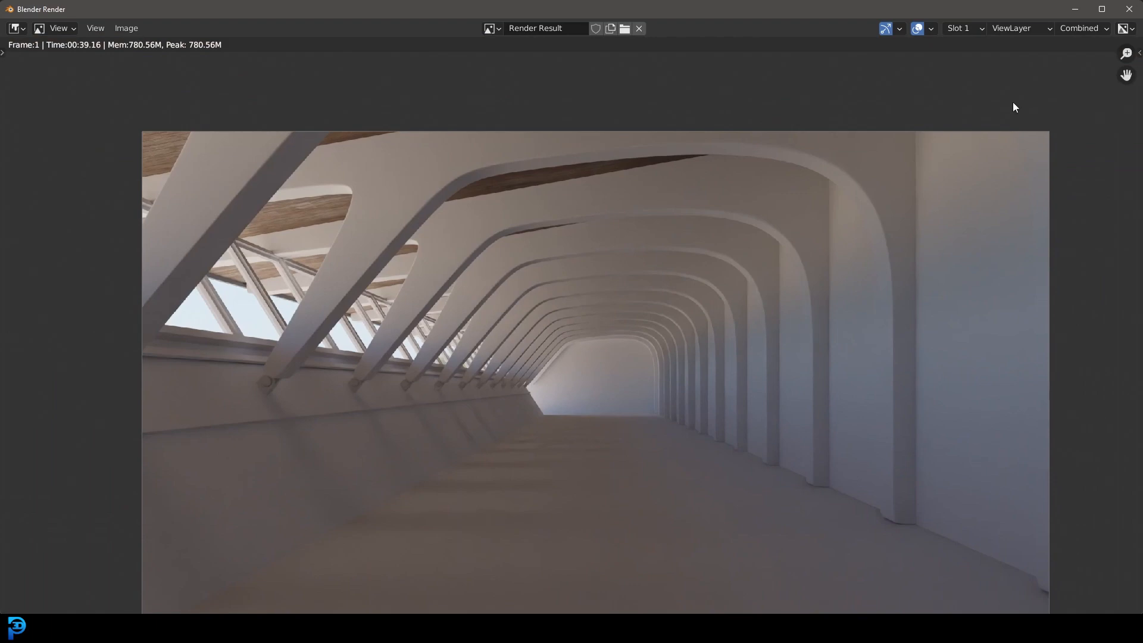
pyautogui.click(1131, 12)
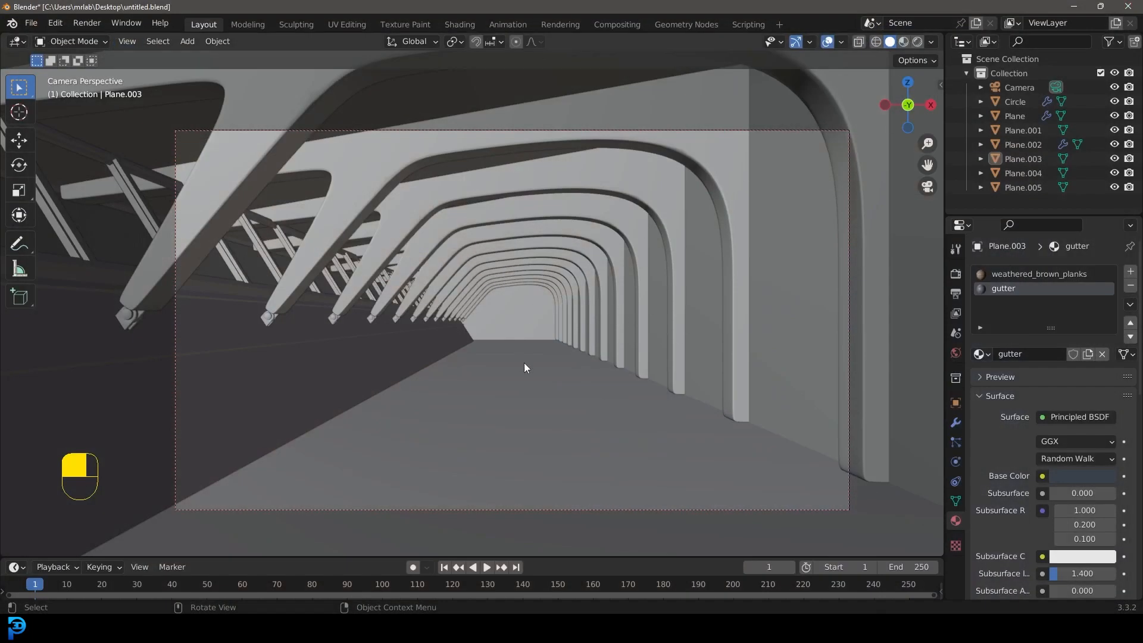
# Step: Deselect everything and start appending data, browsing to the Modern Hallway textures folder
pyautogui.hotkey('ctrl', 'z')
pyautogui.hotkey('alt', 'a')
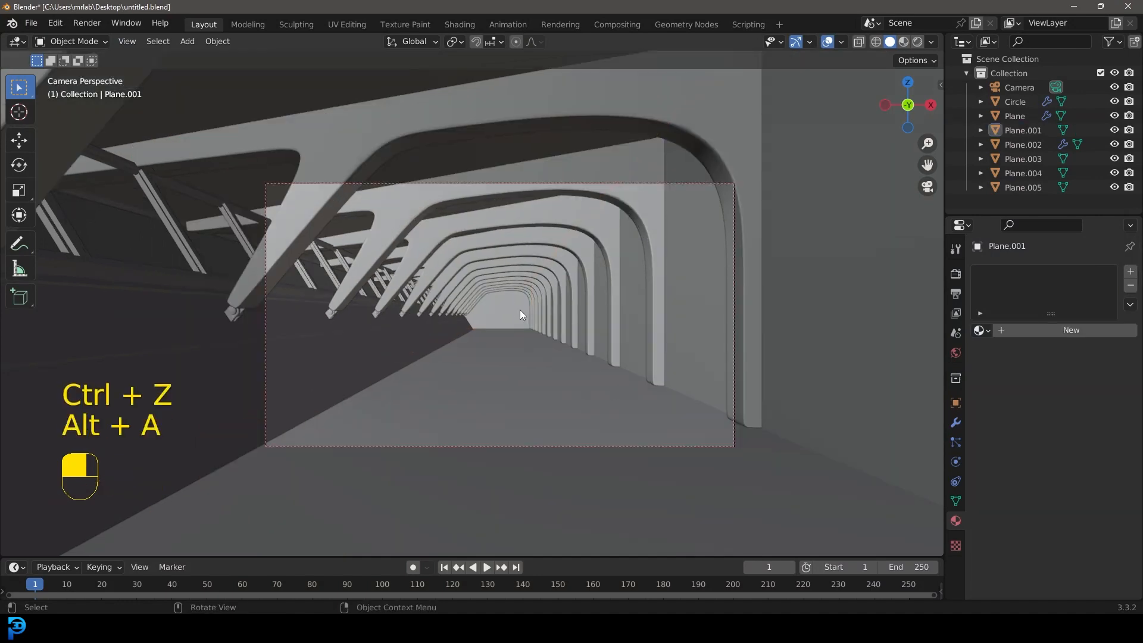
pyautogui.click(31, 23)
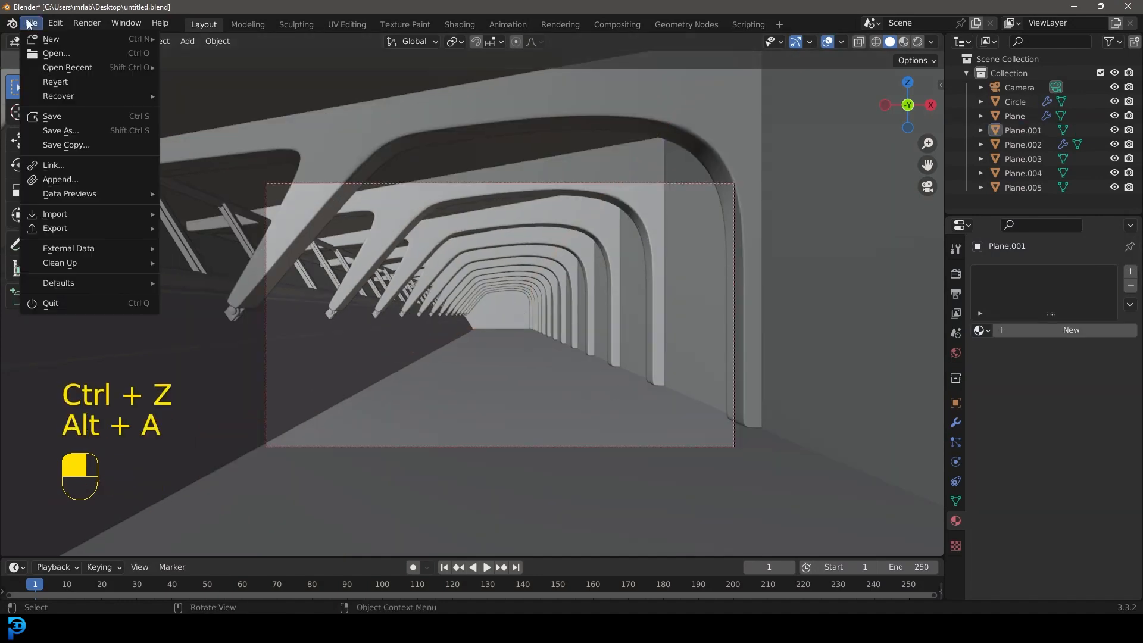
pyautogui.click(72, 177)
pyautogui.click(424, 137)
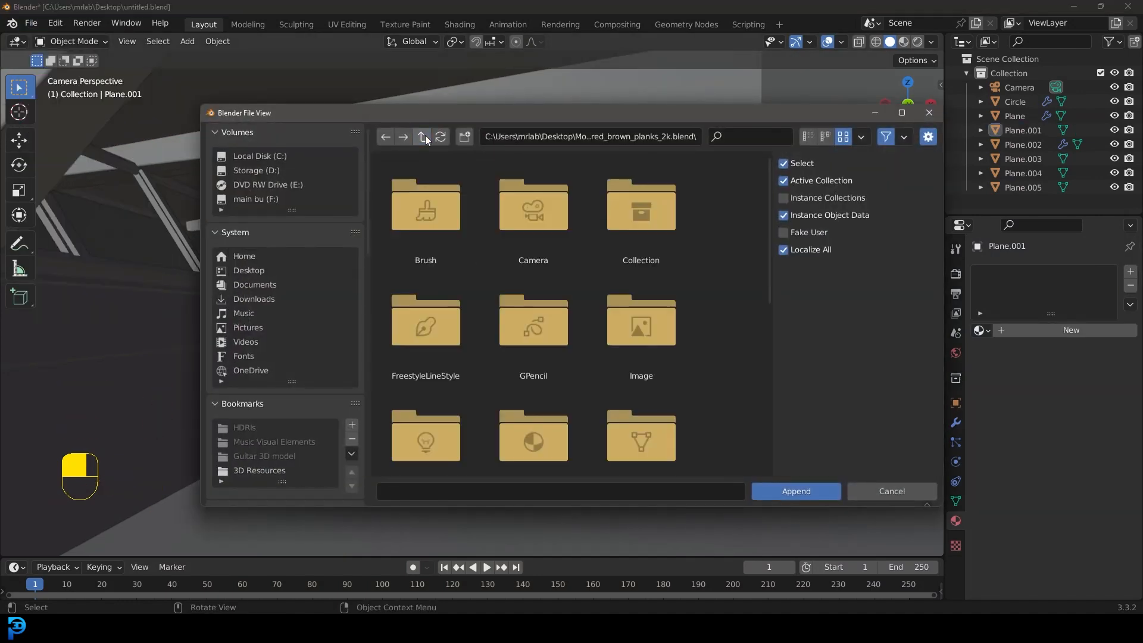
pyautogui.click(424, 137)
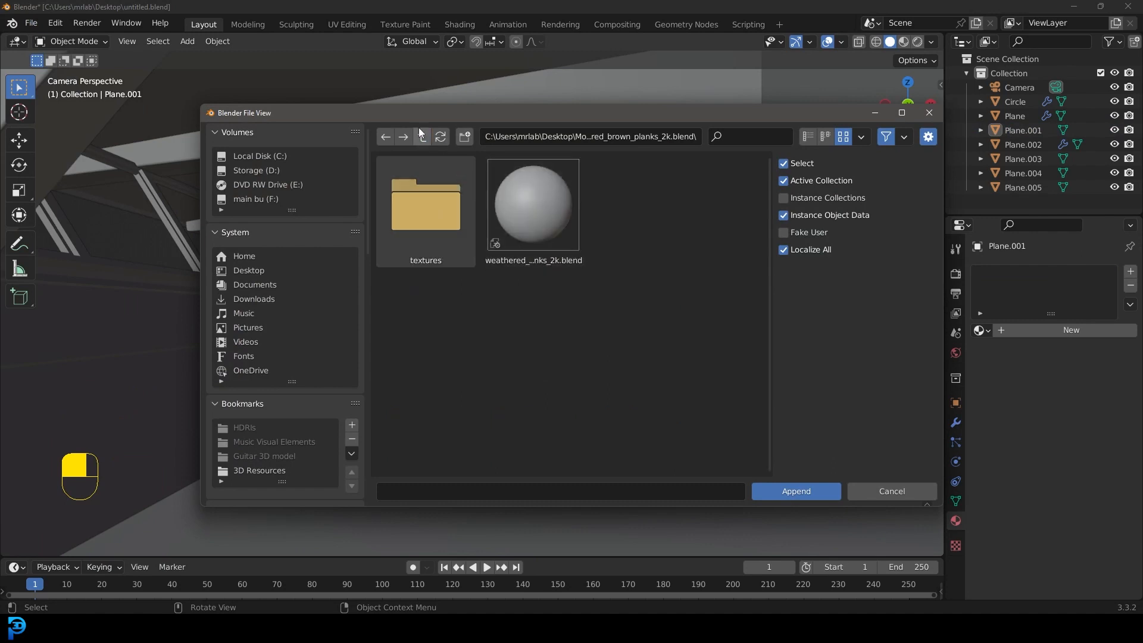
pyautogui.click(422, 136)
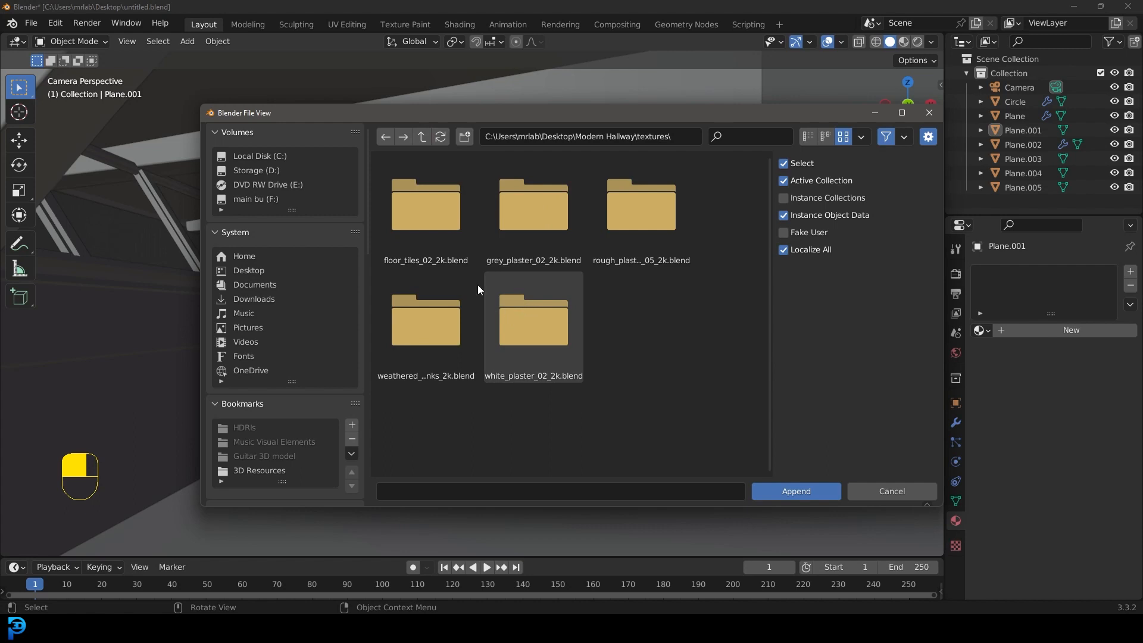
# Step: Append the floor_tiles_02 material from the blend file in the floor_tiles_02_2k.blend folder
pyautogui.doubleClick(423, 220)
pyautogui.doubleClick(534, 205)
pyautogui.scroll(-3, 500, 262)
pyautogui.doubleClick(518, 331)
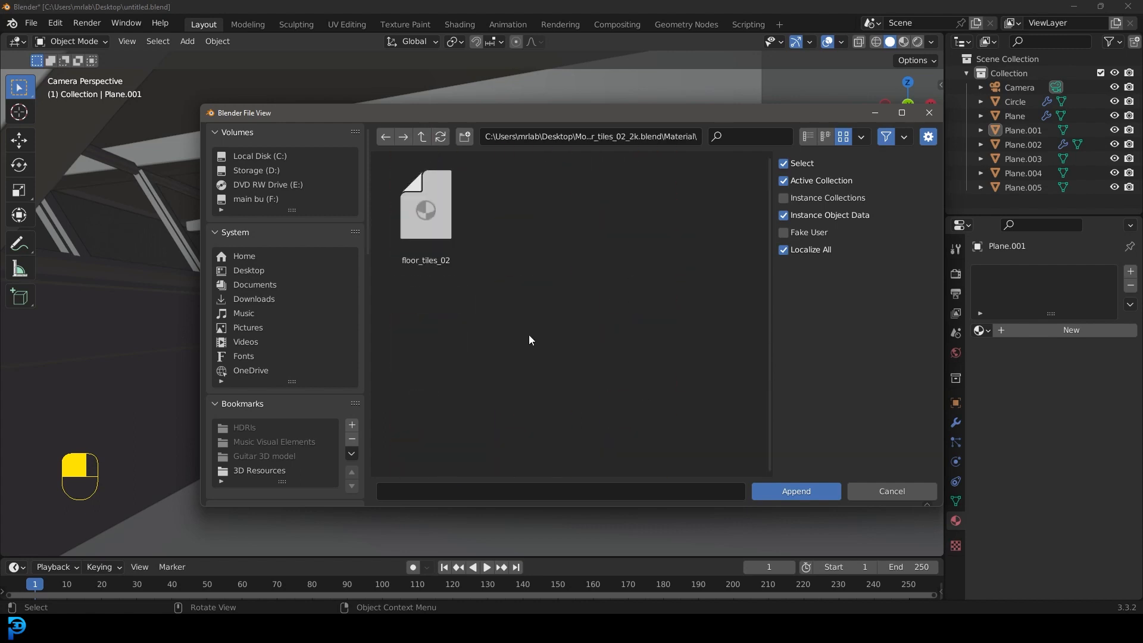
pyautogui.click(429, 221)
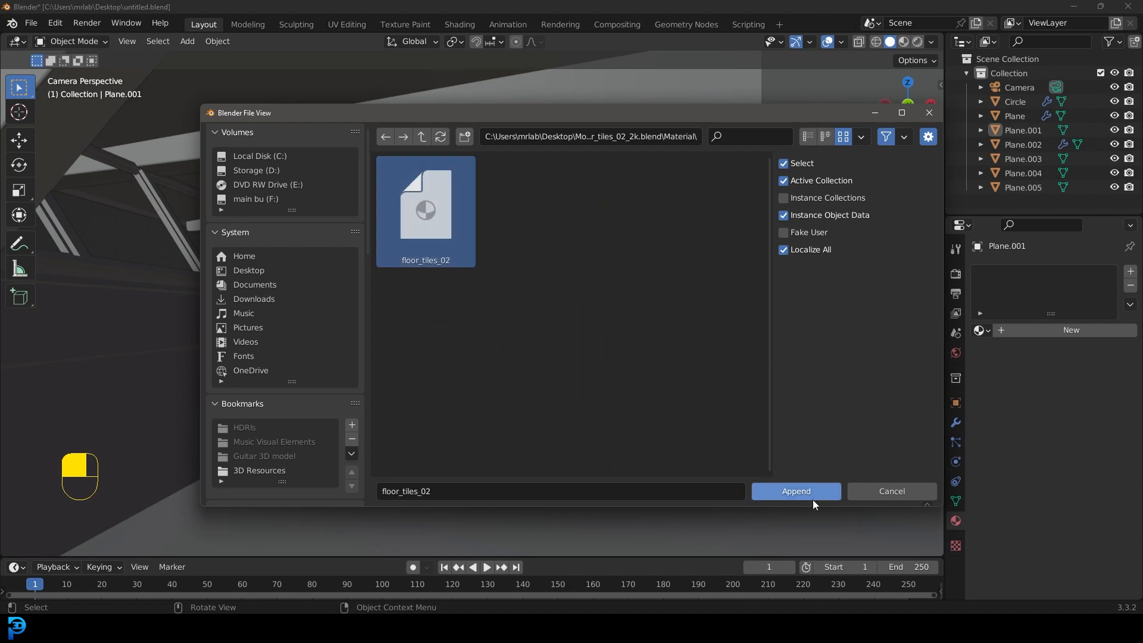
pyautogui.click(799, 491)
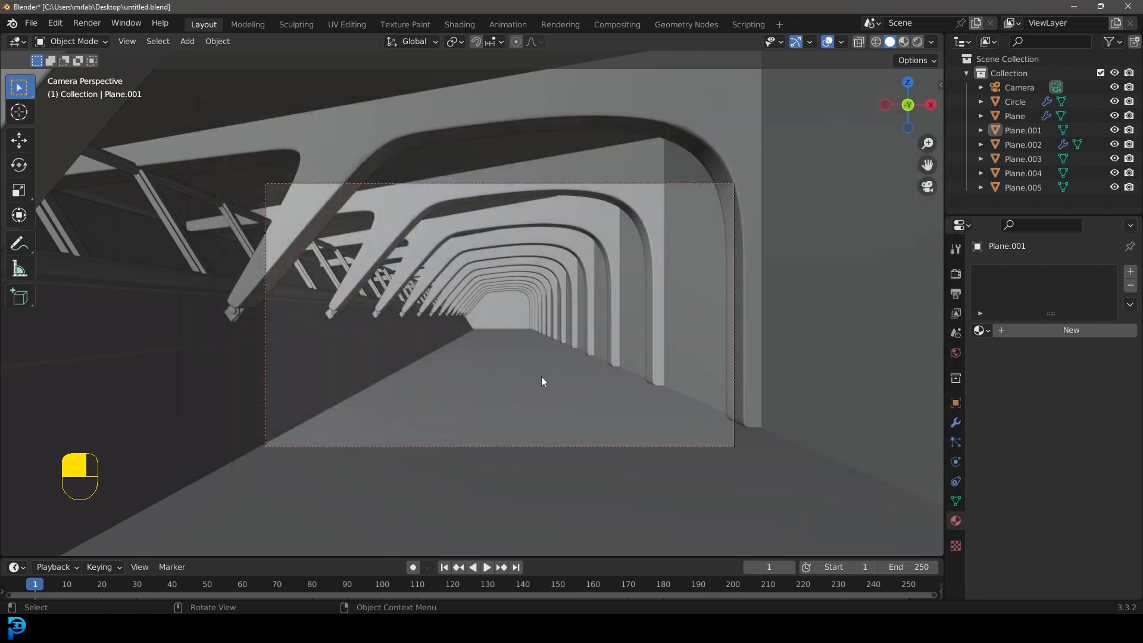
# Step: Select the floor face of the hallway's wall-and-floor mesh in Edit Mode and separate it into its own object
pyautogui.click(516, 344)
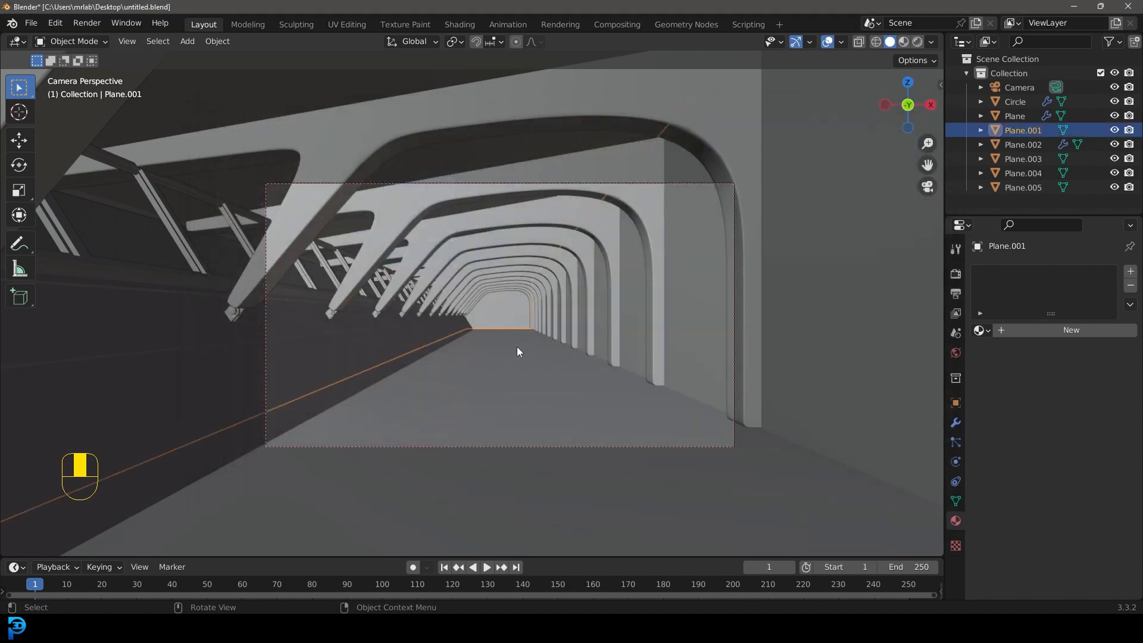
pyautogui.press('Tab')
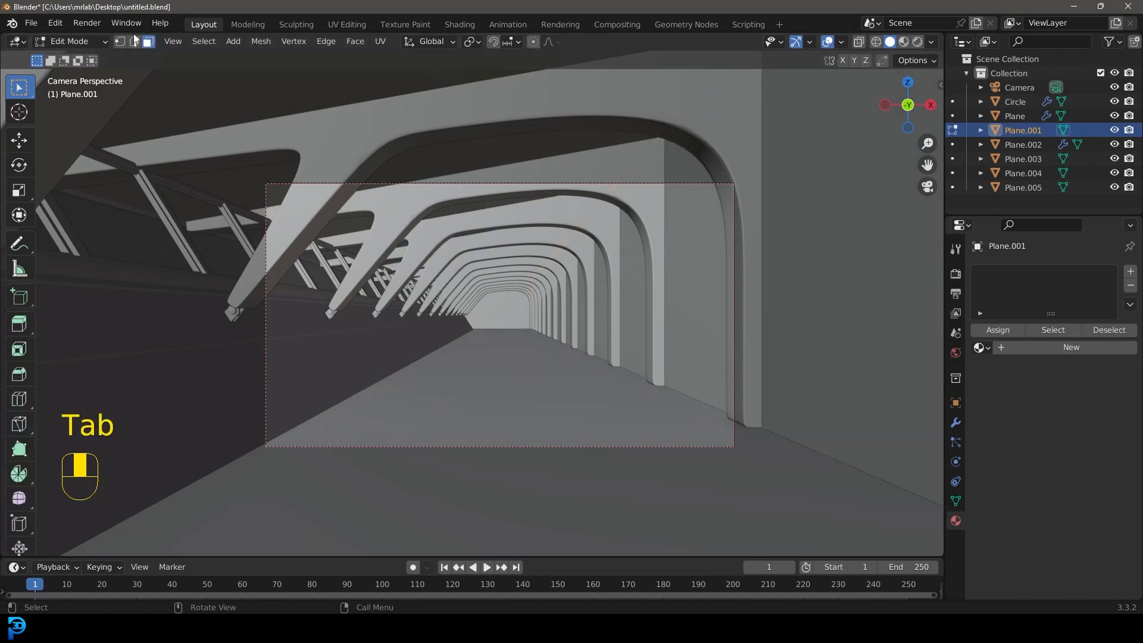
pyautogui.click(517, 371)
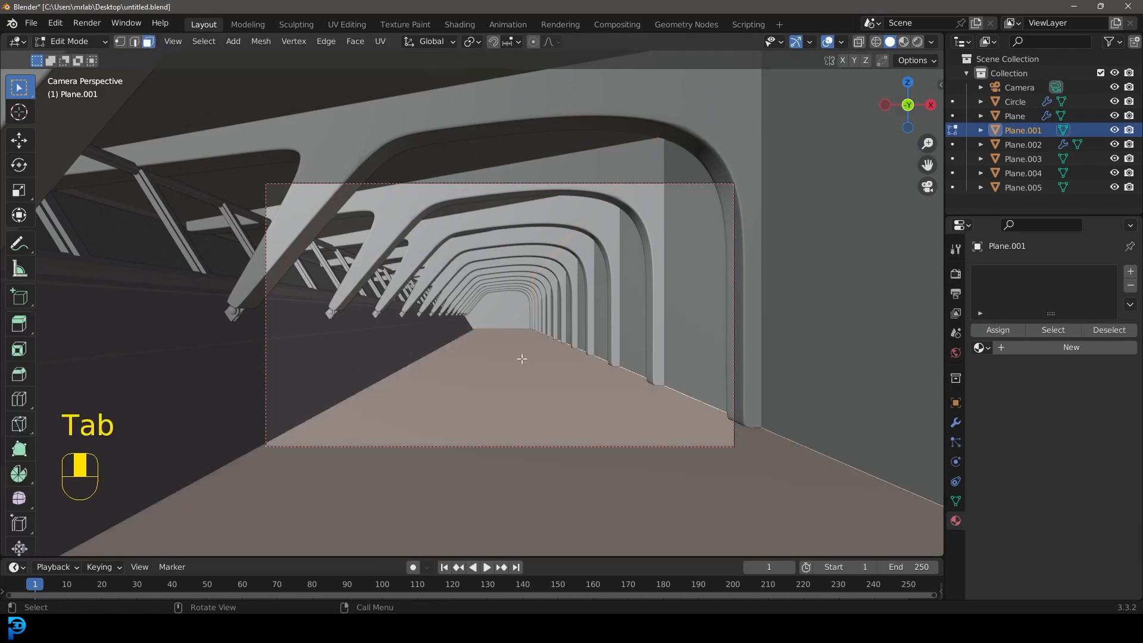
pyautogui.press('p')
pyautogui.click(461, 359)
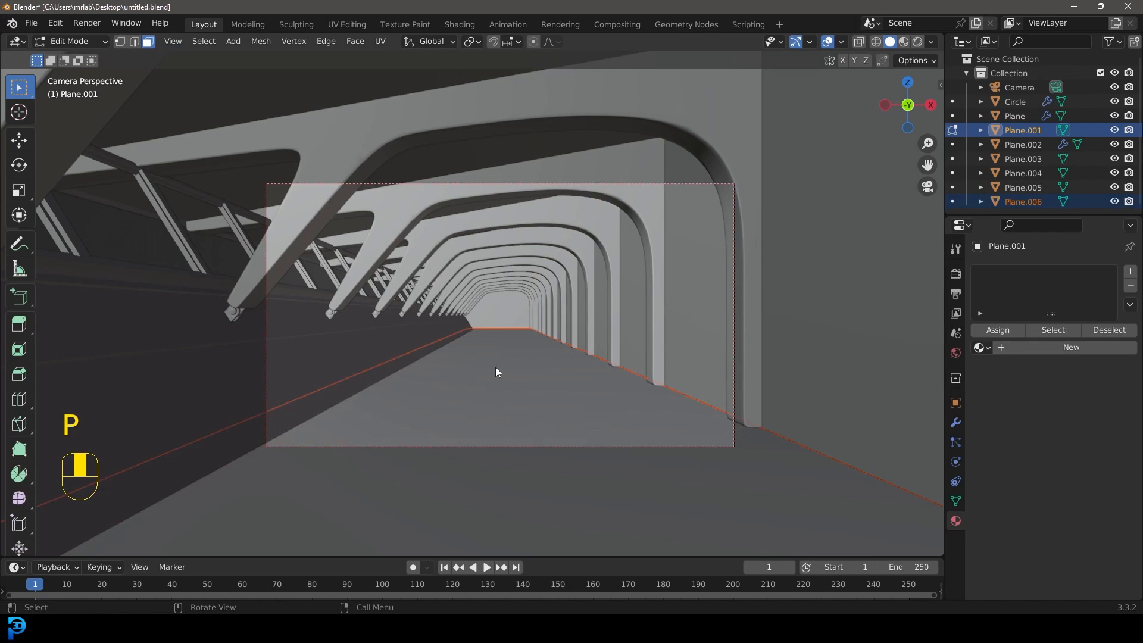
# Step: Select the separated floor in Object Mode and assign the floor_tiles_02 material to it
pyautogui.press('Tab')
pyautogui.click(519, 359)
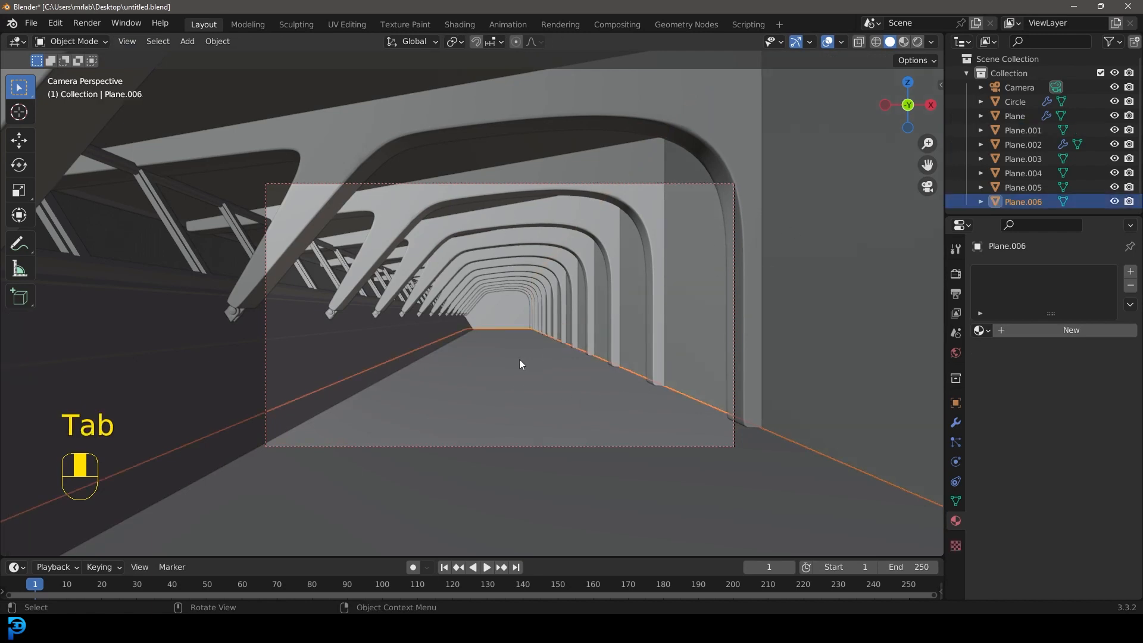
pyautogui.press('g')
pyautogui.click(534, 360)
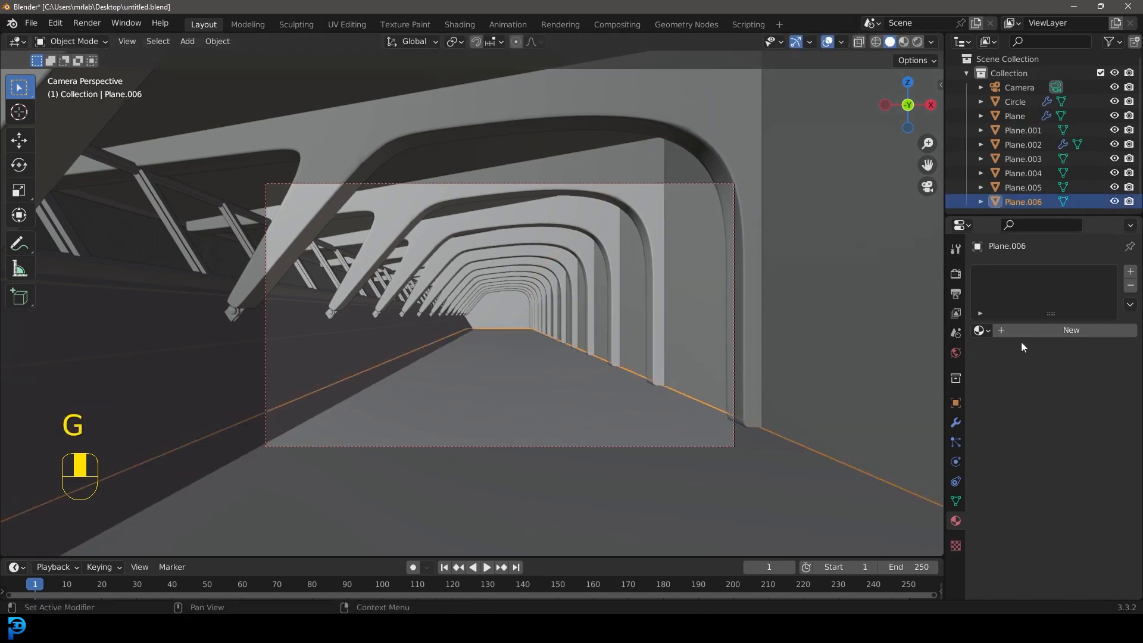
pyautogui.click(982, 331)
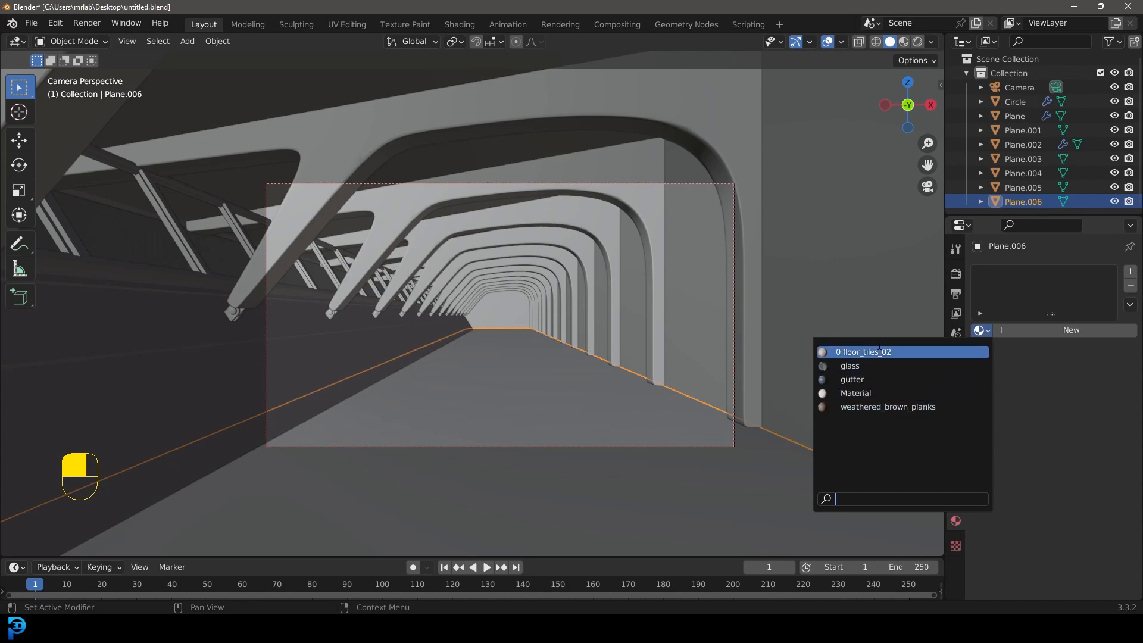
pyautogui.click(862, 351)
# Step: In the UV Editing workspace, show the model in wireframe, select the floor face and unwrap it
pyautogui.scroll(-5, 497, 281)
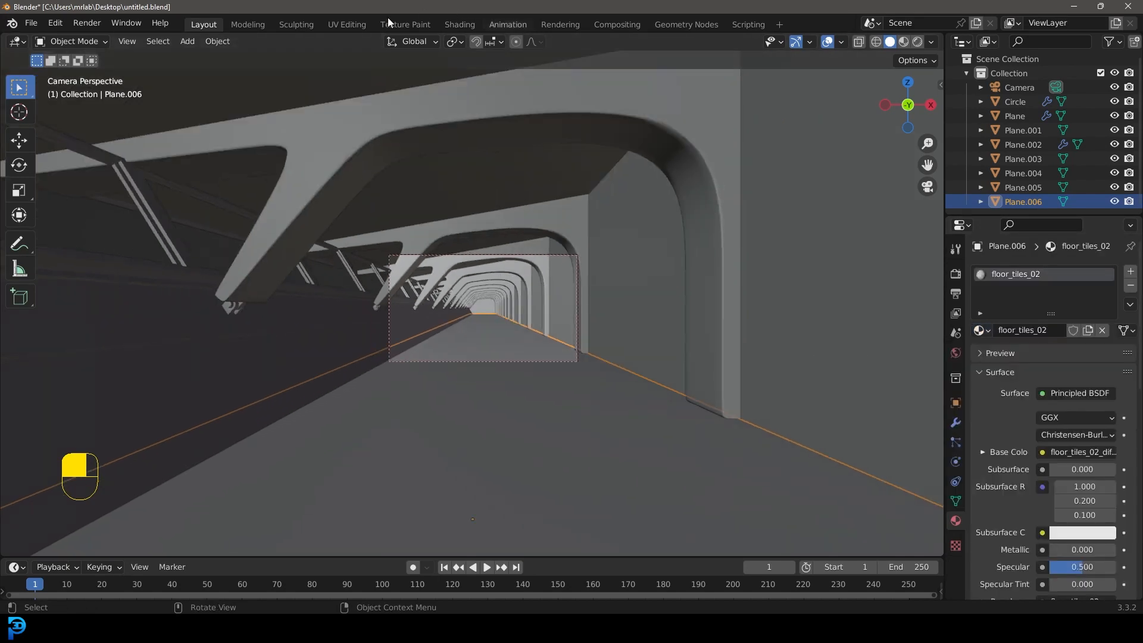
pyautogui.click(345, 31)
pyautogui.scroll(-5, 771, 337)
pyautogui.moveTo(772, 337)
pyautogui.mouseDown(button='middle')
pyautogui.moveTo(775, 356)
pyautogui.moveTo(763, 357)
pyautogui.moveTo(785, 361)
pyautogui.moveTo(772, 334)
pyautogui.mouseUp(button='middle')
pyautogui.hotkey('alt', 'z')
pyautogui.press('z')
pyautogui.click(669, 363)
pyautogui.click(827, 381)
pyautogui.press('u')
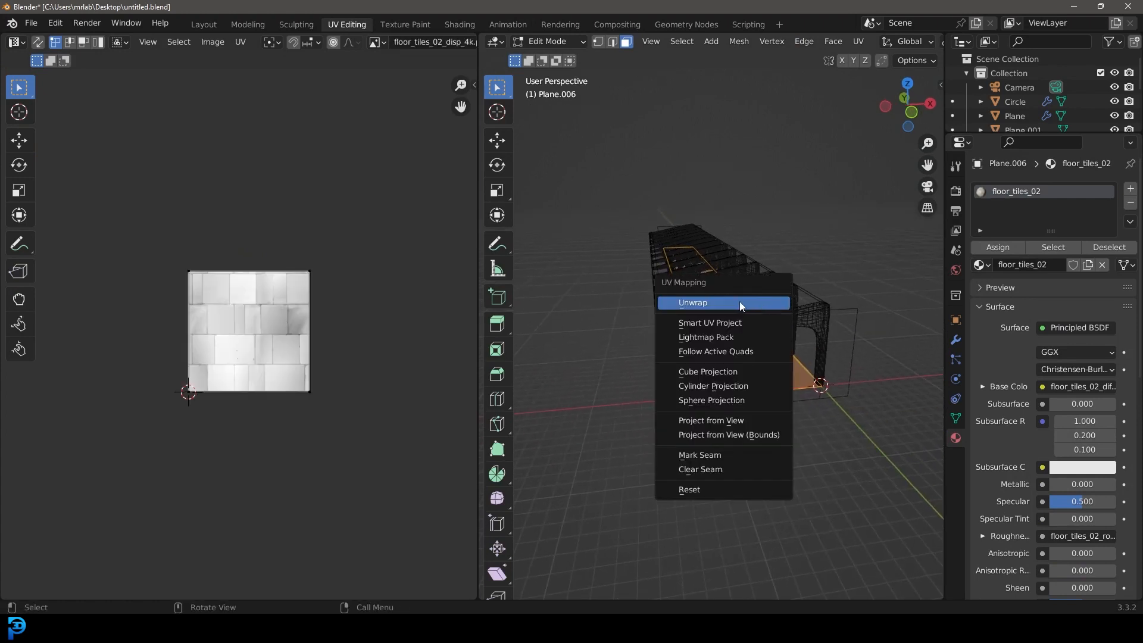
pyautogui.click(739, 302)
# Step: Scale the floor's UV island up in two passes so it extends far beyond the tile image and the tiles repeat more often
pyautogui.scroll(-4, 202, 250)
pyautogui.scroll(-2, 203, 250)
pyautogui.press('s')
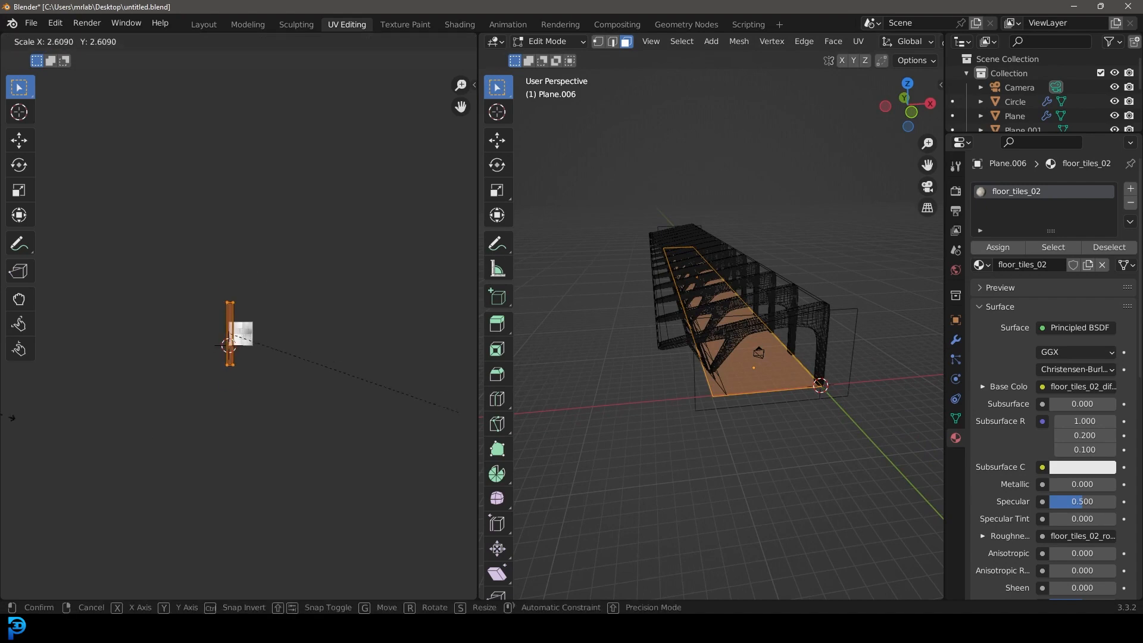
pyautogui.click(232, 453)
pyautogui.scroll(3, 250, 435)
pyautogui.press('s')
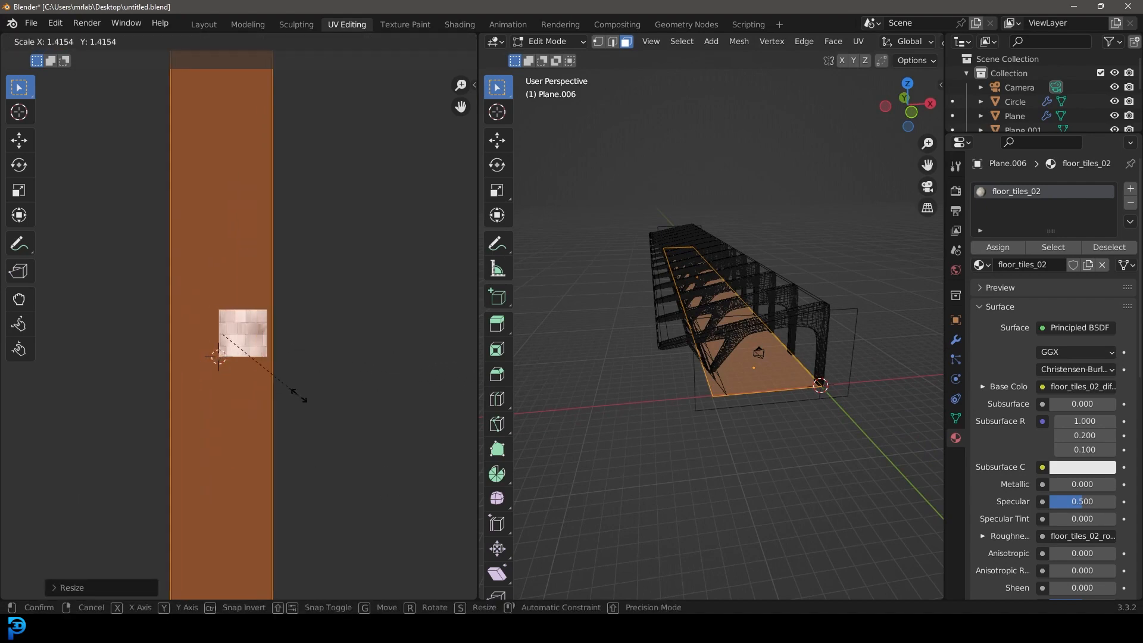
pyautogui.click(355, 434)
# Step: Show the model with its materials through the camera, deselect the floor and examine the tile size up close
pyautogui.scroll(3, 775, 378)
pyautogui.press('z')
pyautogui.click(807, 487)
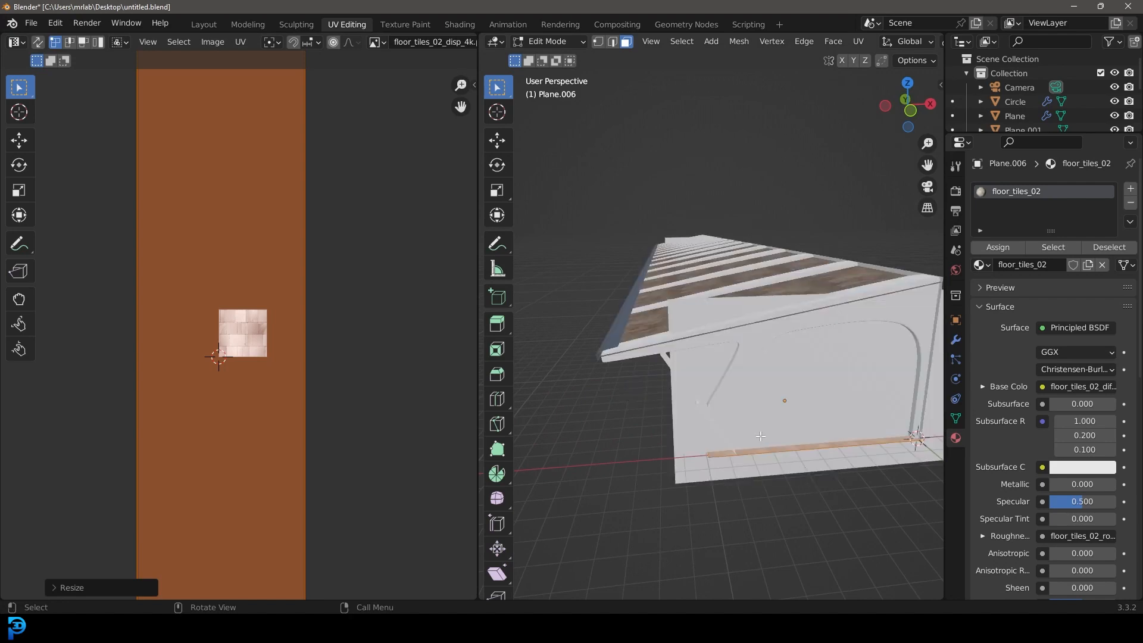
pyautogui.press('KP_0')
pyautogui.scroll(4, 760, 434)
pyautogui.hotkey('alt', 'a')
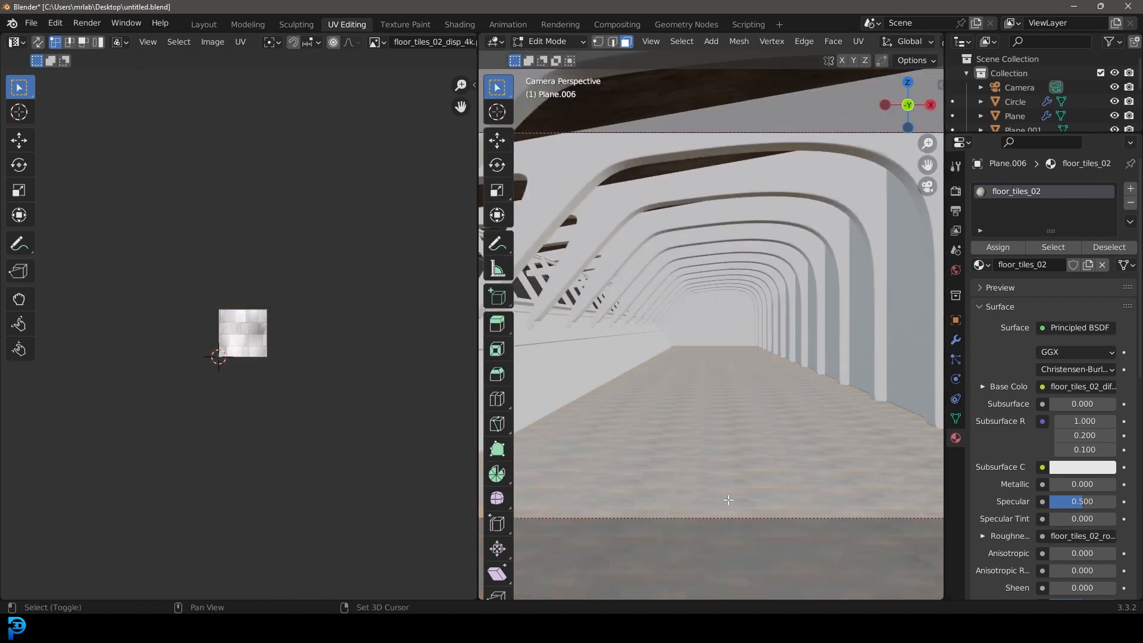
pyautogui.keyDown('shift'); pyautogui.moveTo(714, 475); pyautogui.dragTo(718, 390, button='middle'); pyautogui.keyUp('shift')
pyautogui.scroll(5, 718, 389)
pyautogui.scroll(3, 745, 400)
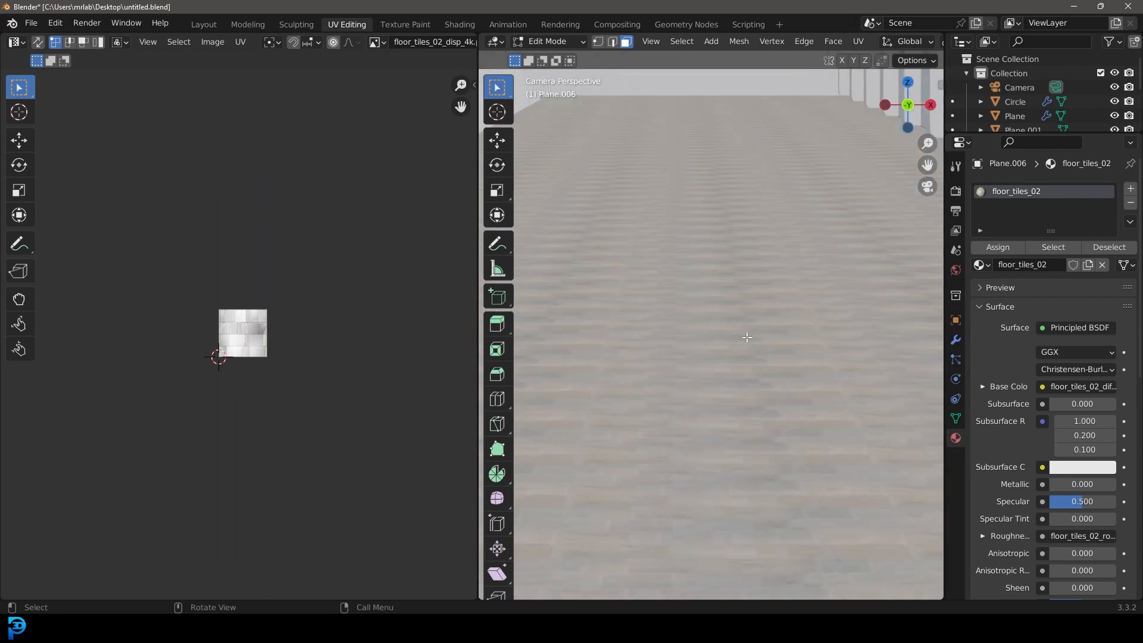
# Step: Select the whole floor and scale its UV island down to roughly half size, and check the larger tiles in camera view
pyautogui.press('a')
pyautogui.scroll(3, 357, 413)
pyautogui.press('s')
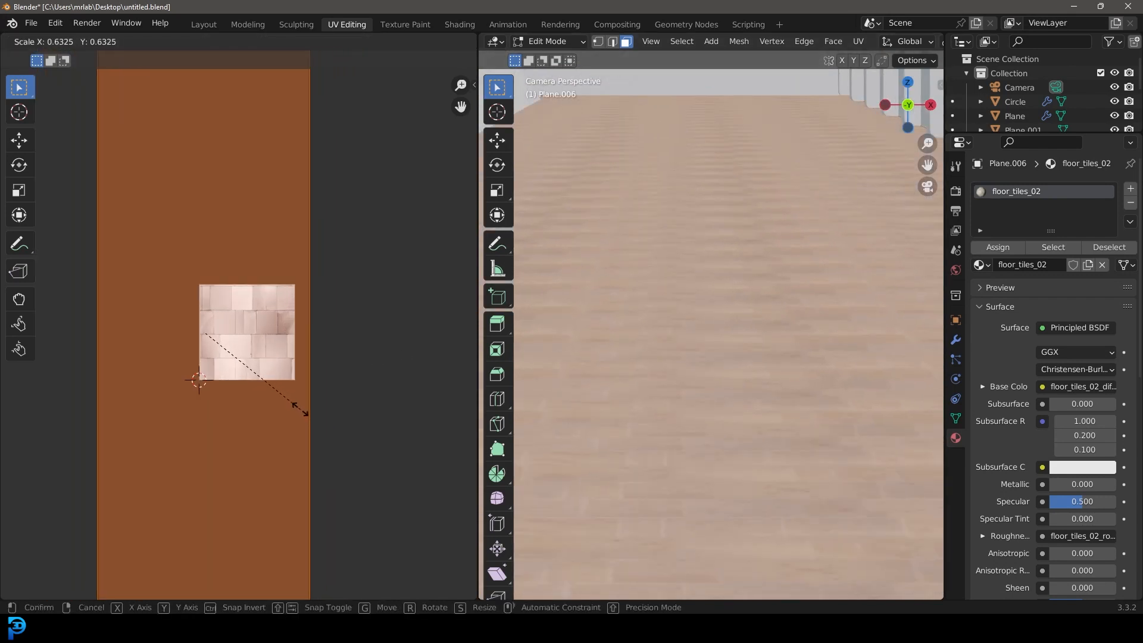
pyautogui.click(275, 395)
pyautogui.scroll(-3, 720, 320)
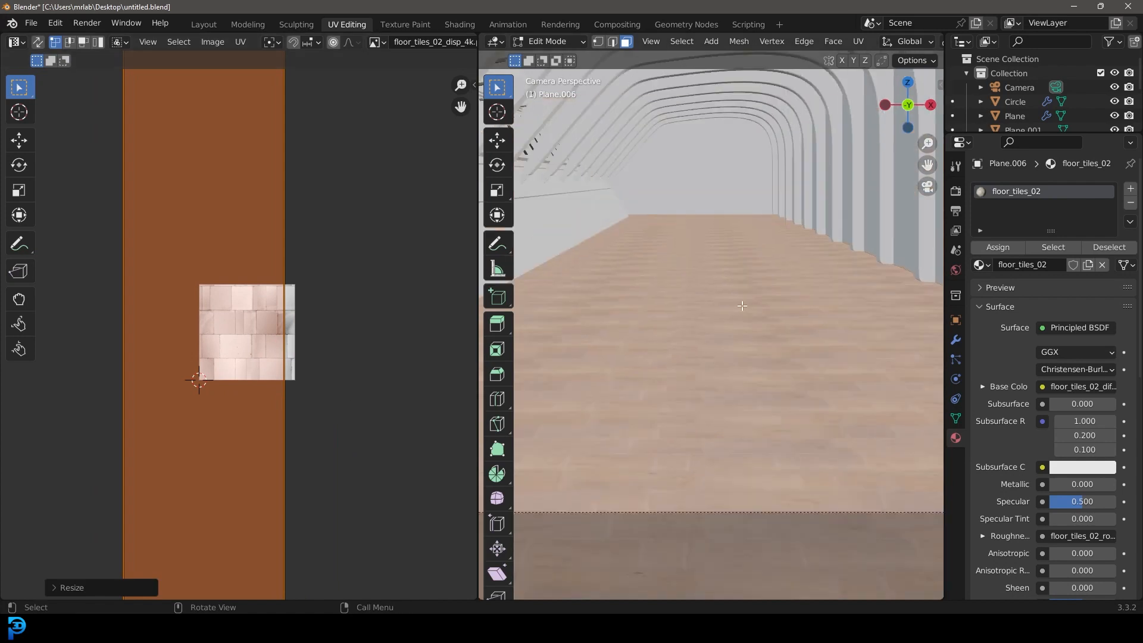
pyautogui.hotkey('alt', 'a')
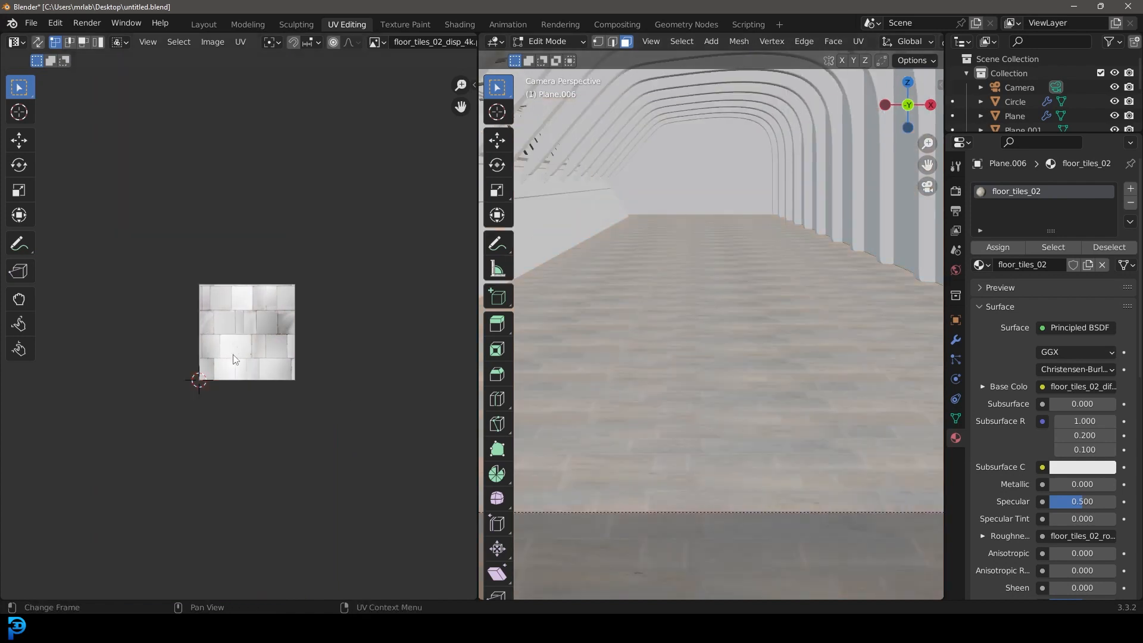
pyautogui.scroll(-3, 719, 289)
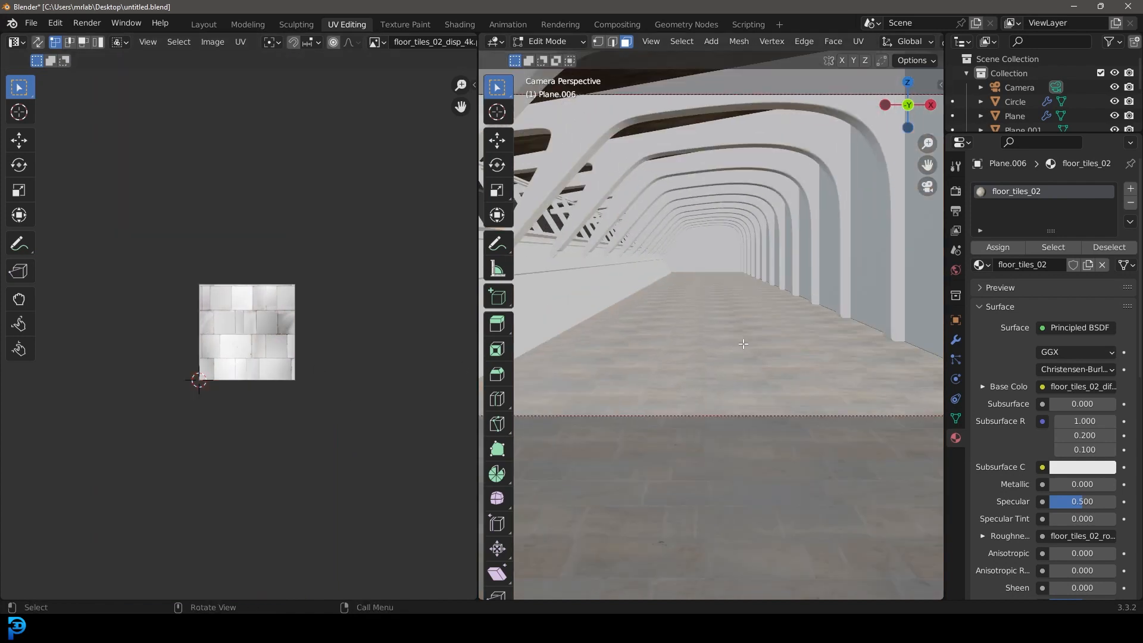
pyautogui.scroll(-3, 743, 344)
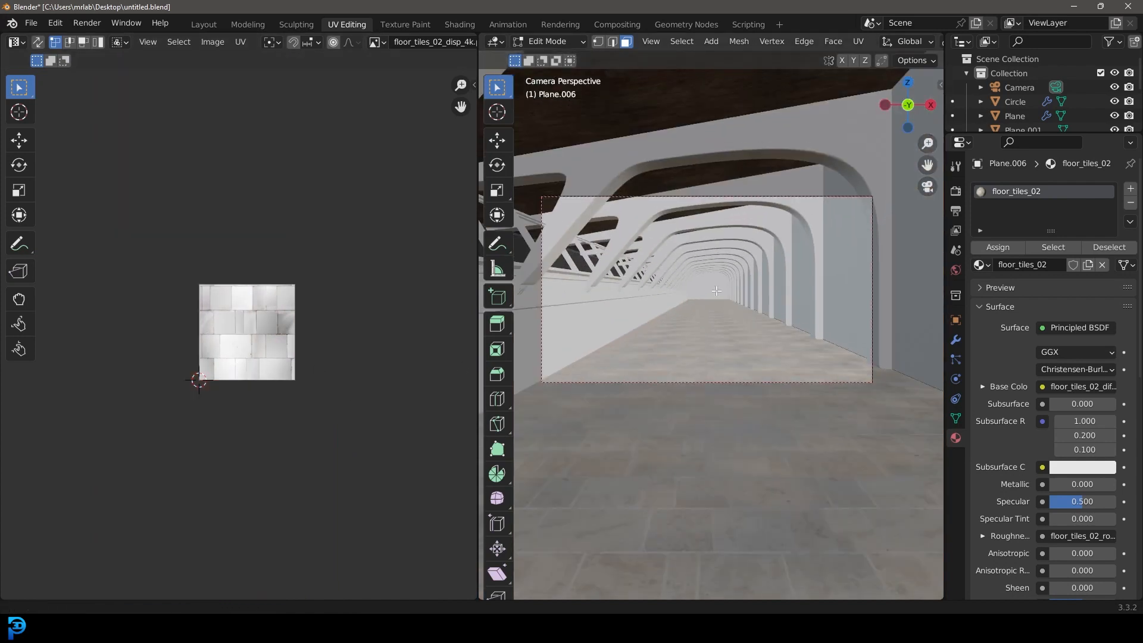
# Step: Return to the Layout workspace, save the blend file and deselect the floor
pyautogui.click(204, 24)
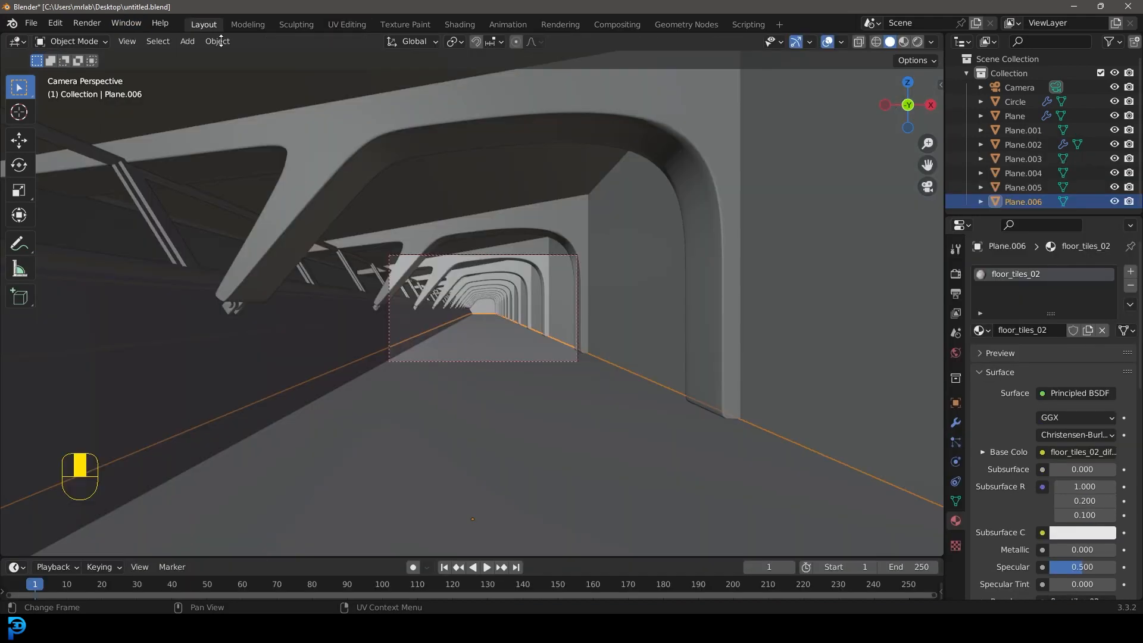
pyautogui.scroll(3, 584, 266)
pyautogui.hotkey('ctrl', 's')
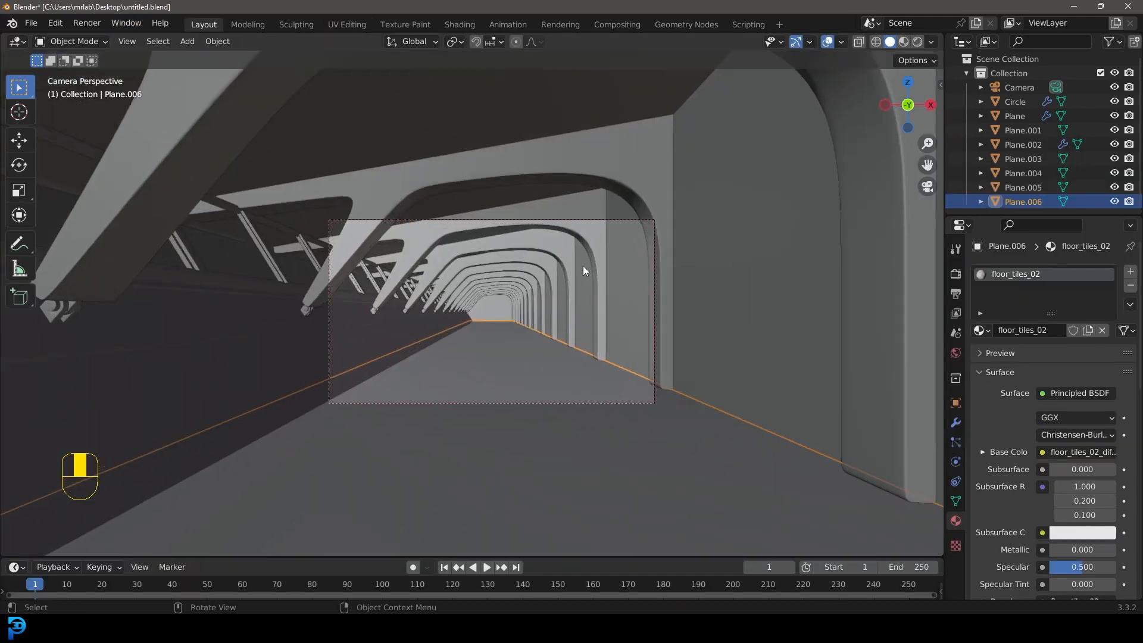
pyautogui.hotkey('ctrl', 's')
pyautogui.hotkey('alt', 'a')
pyautogui.scroll(2, 533, 281)
pyautogui.scroll(2, 534, 280)
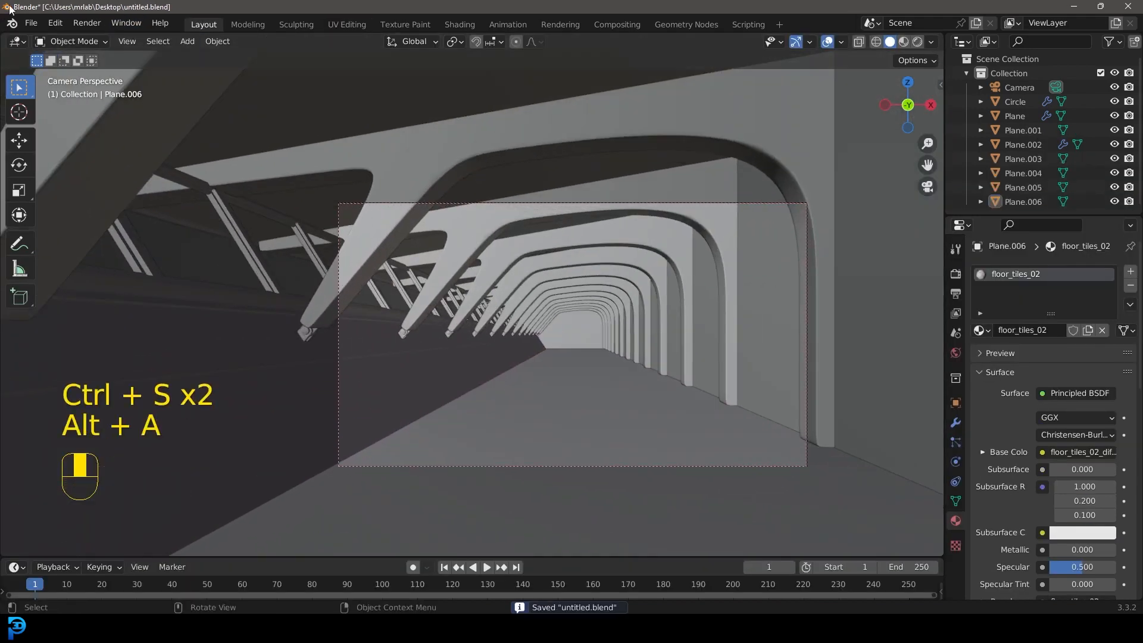
# Step: Render the still image of the hallway and inspect the floor and walls in the result
pyautogui.click(87, 22)
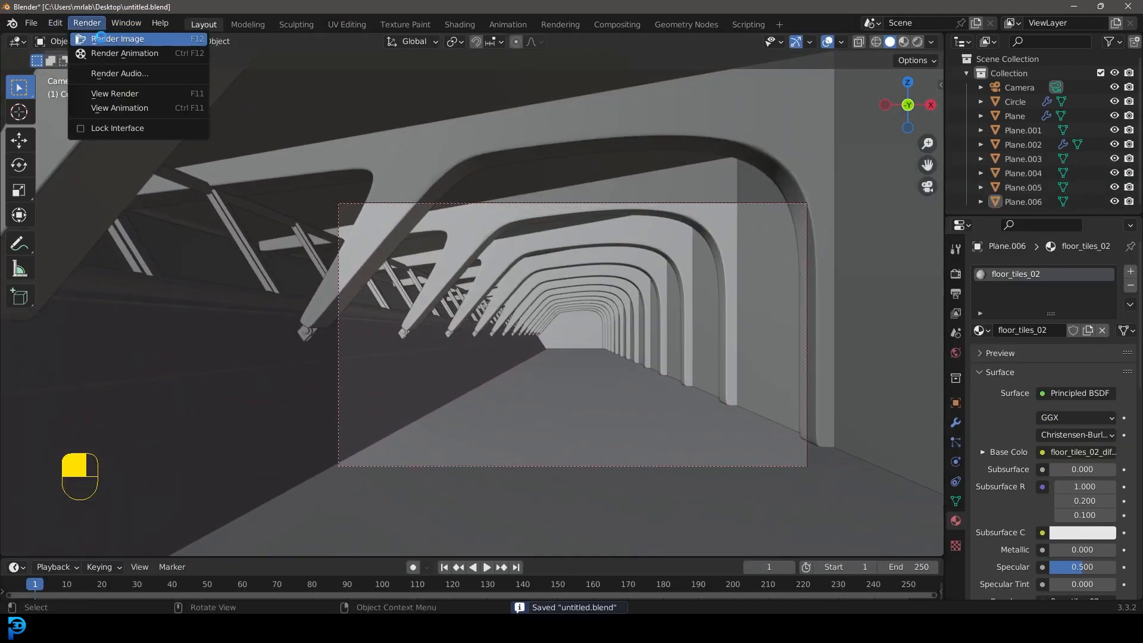
pyautogui.click(99, 39)
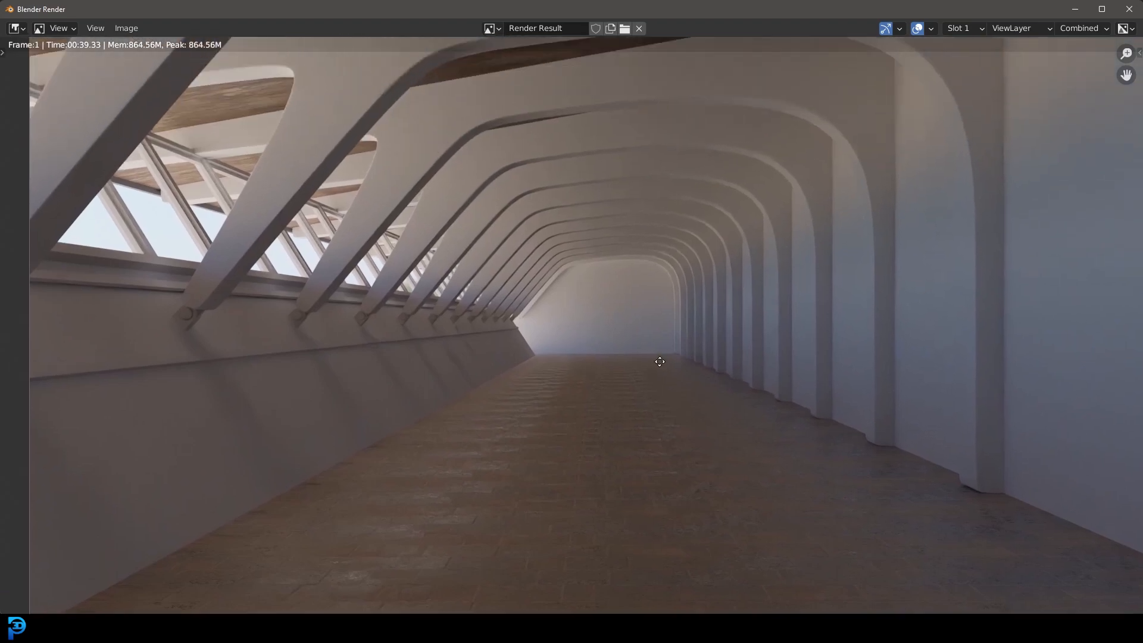
pyautogui.moveTo(656, 366); pyautogui.dragTo(664, 410, button='middle')
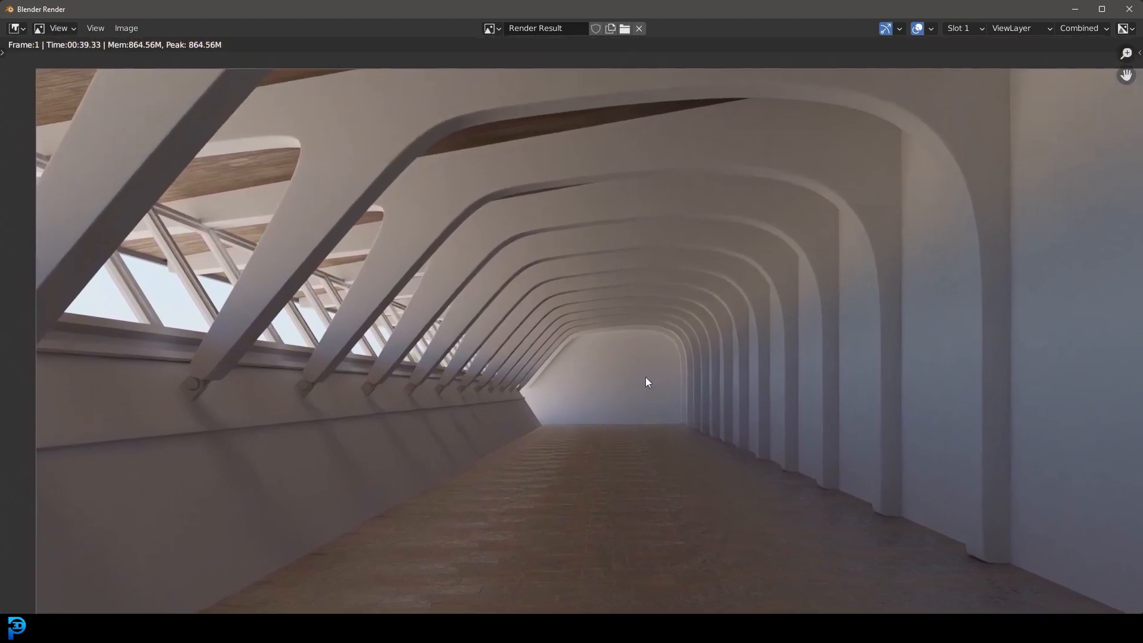
pyautogui.scroll(-2, 645, 378)
# Step: Switch to the browser and download the Brick Wall 005 texture from Poly Haven's textures as a 2K Blender file
pyautogui.click(393, 628)
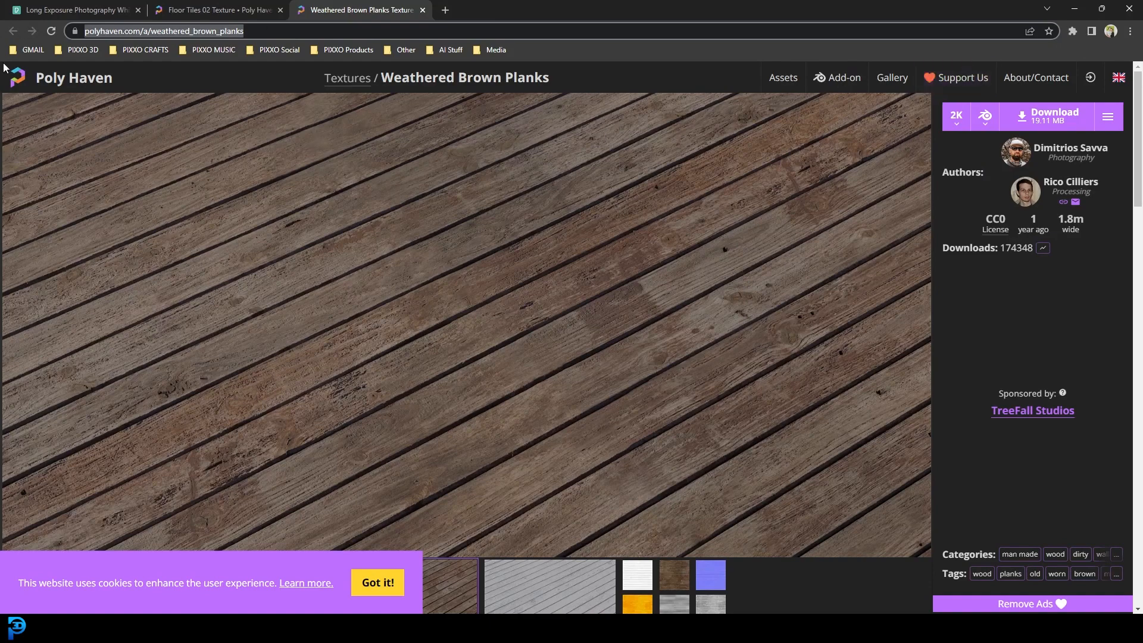
pyautogui.click(52, 78)
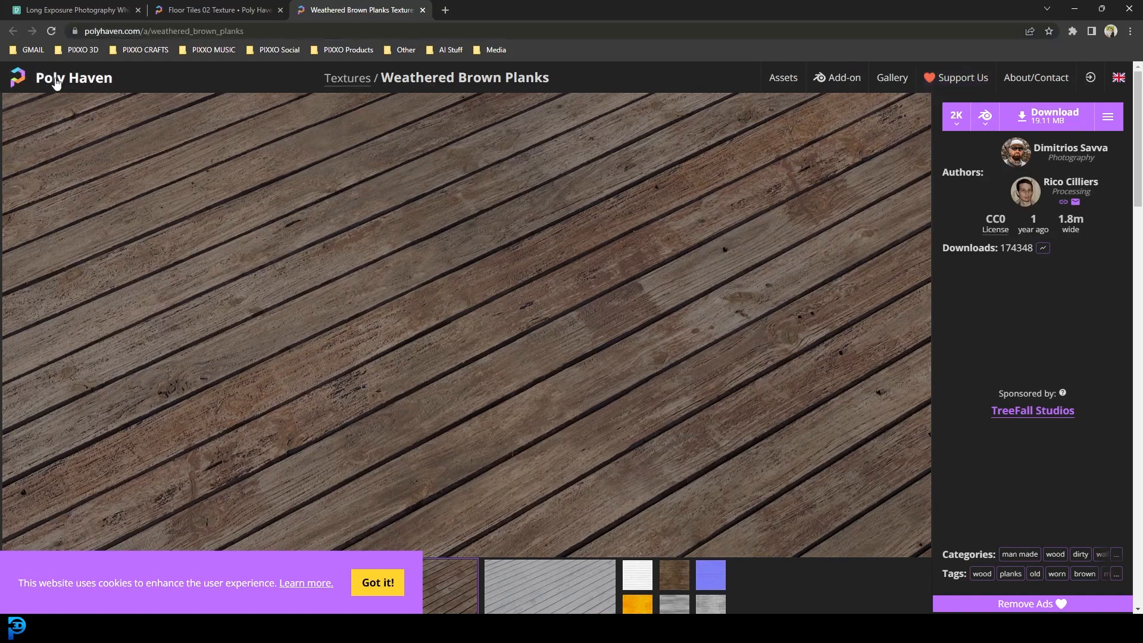
pyautogui.scroll(-3, 635, 357)
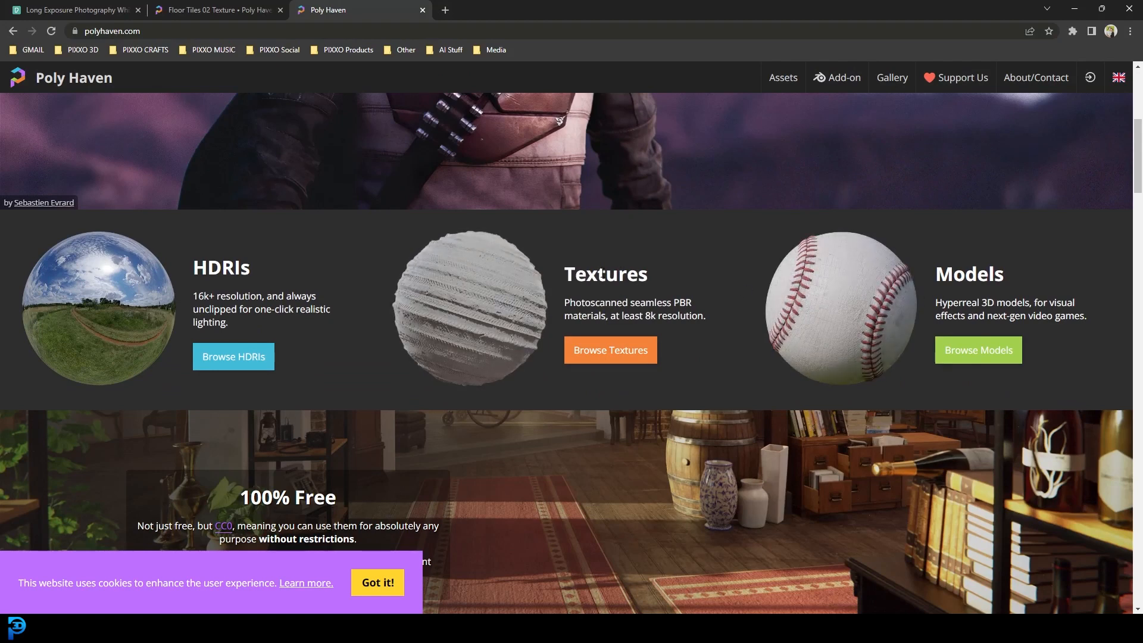
pyautogui.click(519, 283)
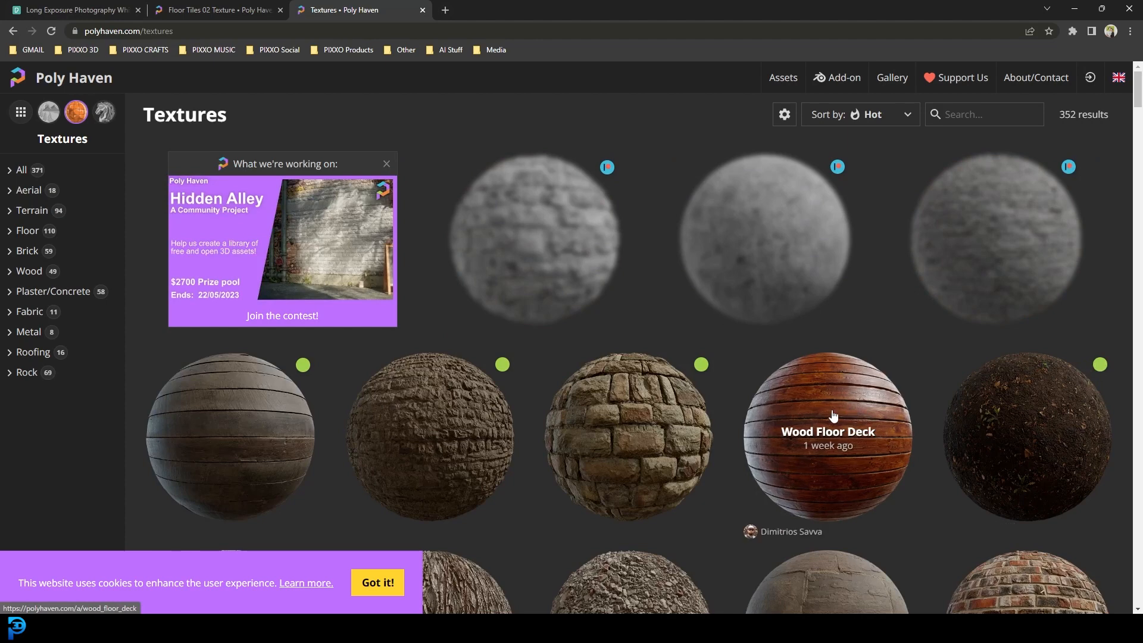
pyautogui.scroll(-5, 834, 410)
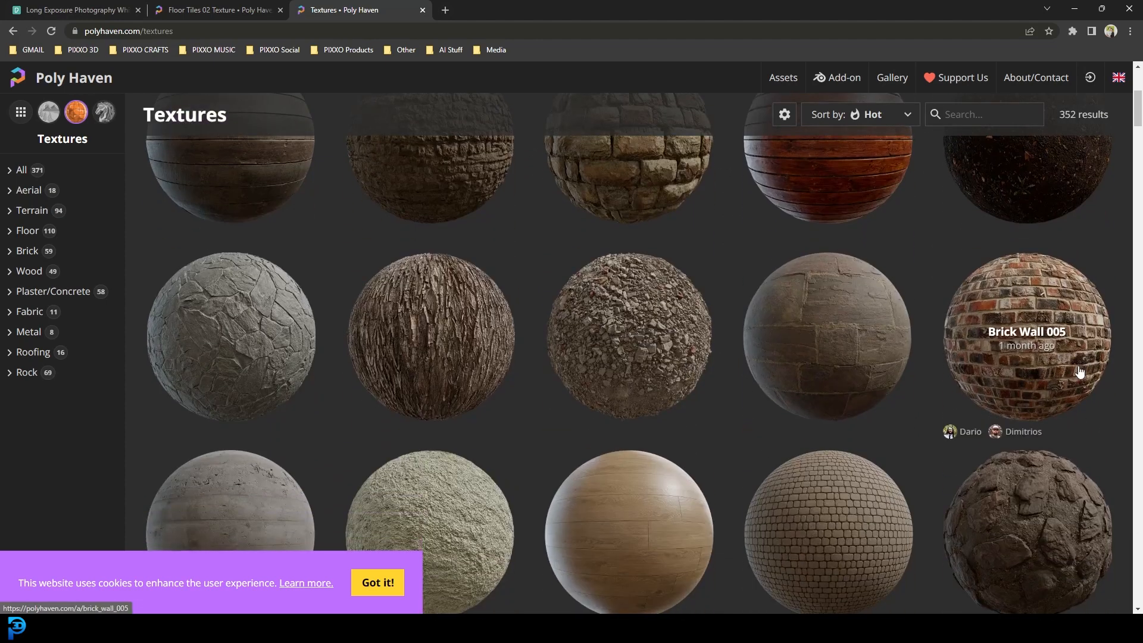
pyautogui.click(1022, 353)
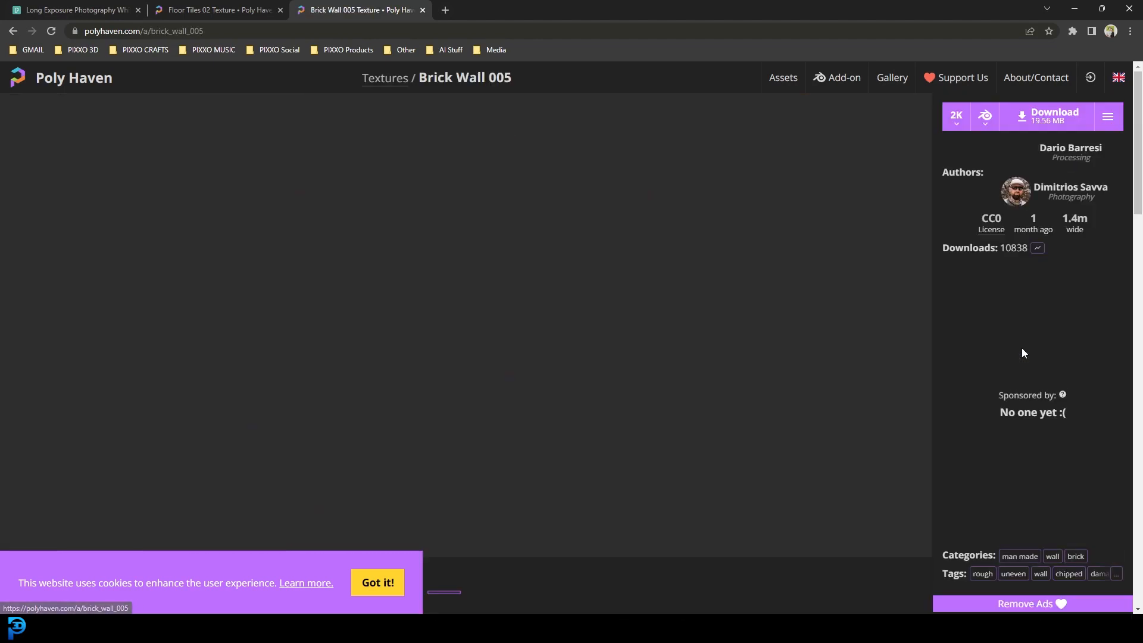
pyautogui.click(1052, 119)
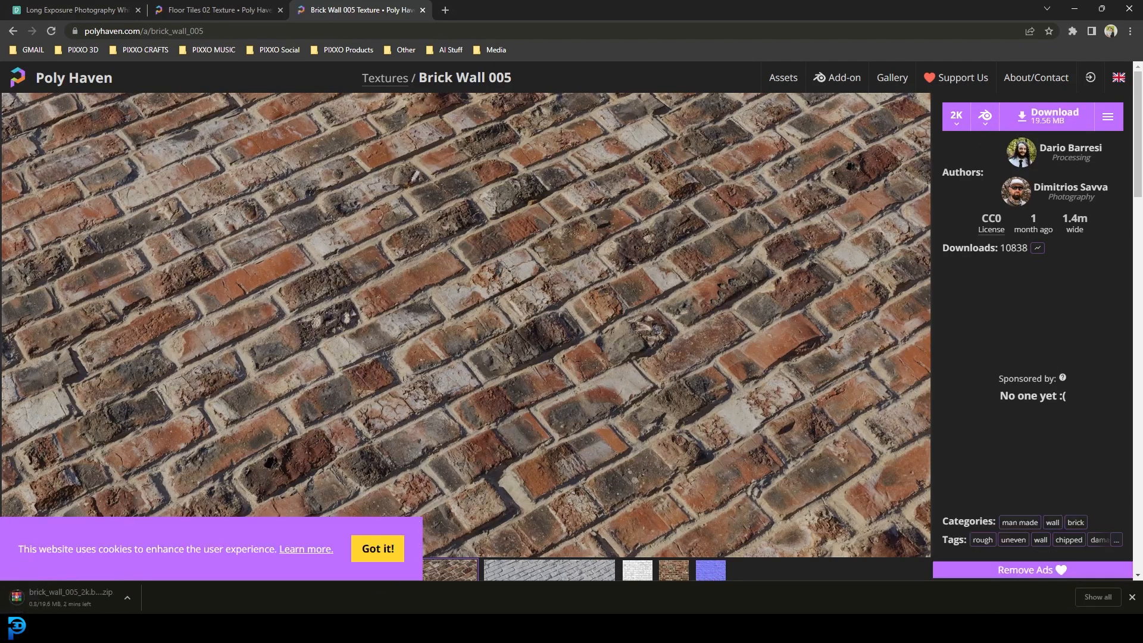
pyautogui.moveTo(1006, 625)
pyautogui.click(1034, 555)
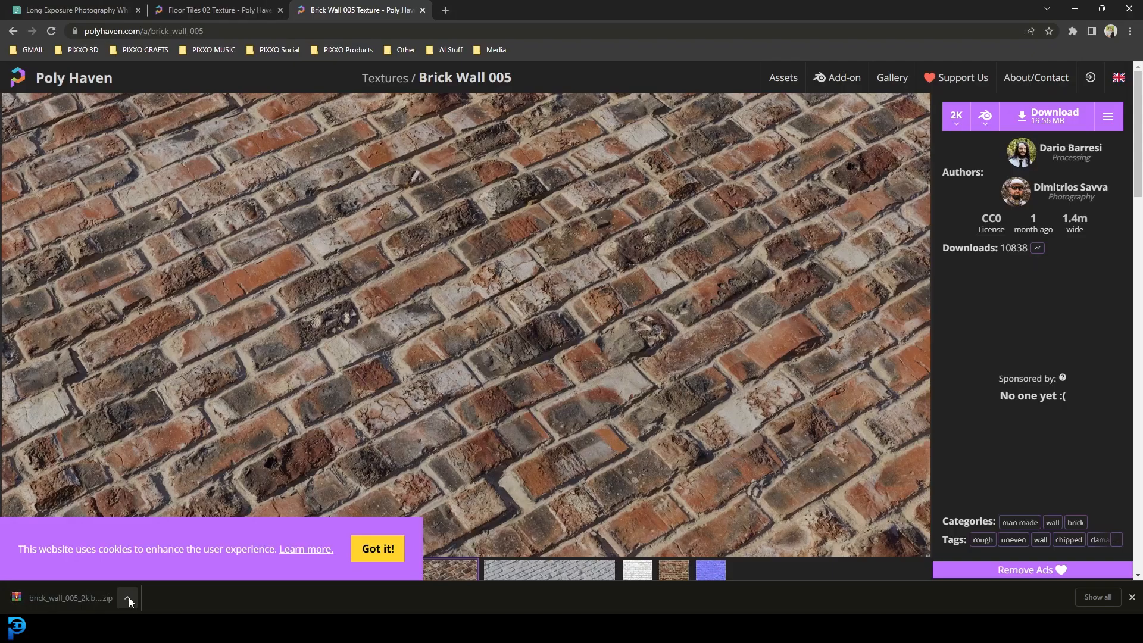
# Step: Show the downloaded brick_wall_005_2k.blend archive in its folder and extract it there
pyautogui.click(129, 597)
pyautogui.click(156, 560)
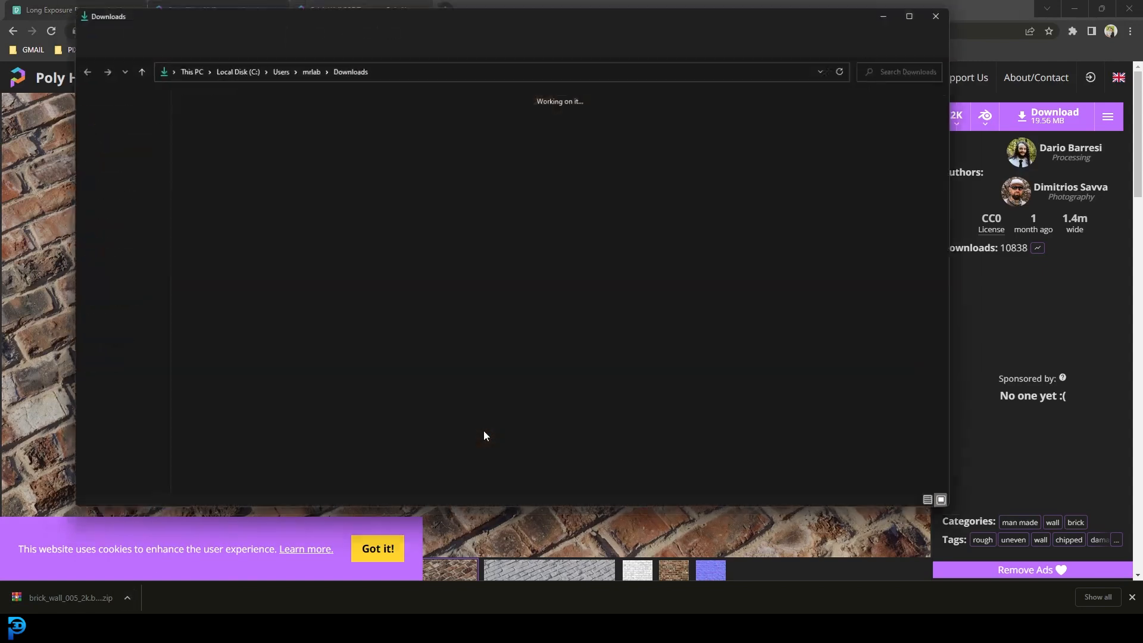
pyautogui.rightClick(202, 143)
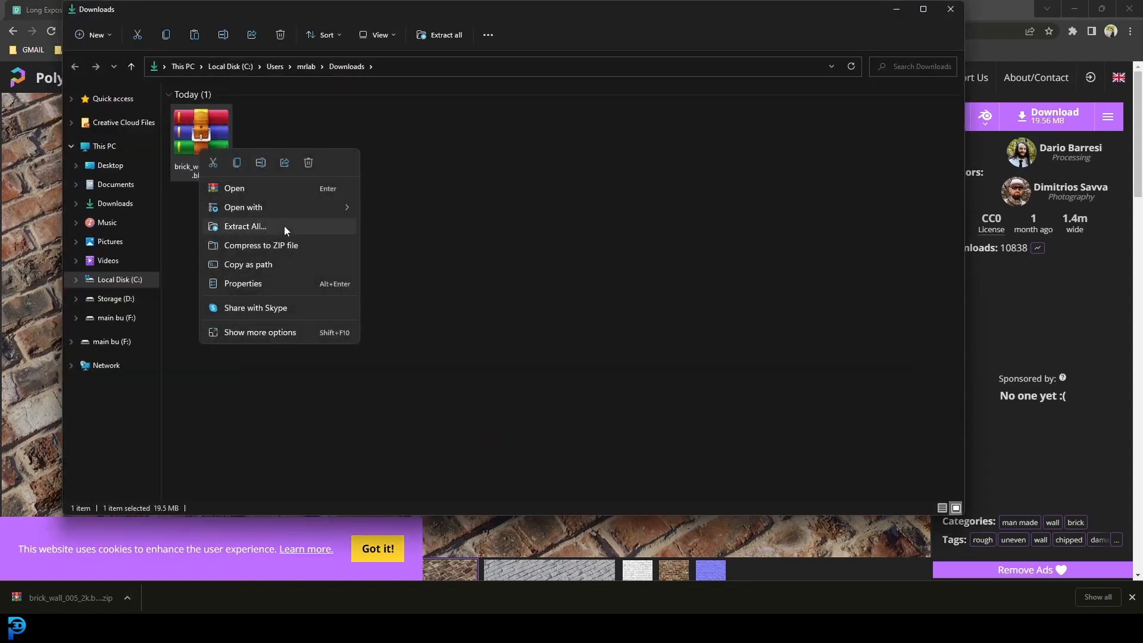
pyautogui.click(284, 226)
pyautogui.click(675, 426)
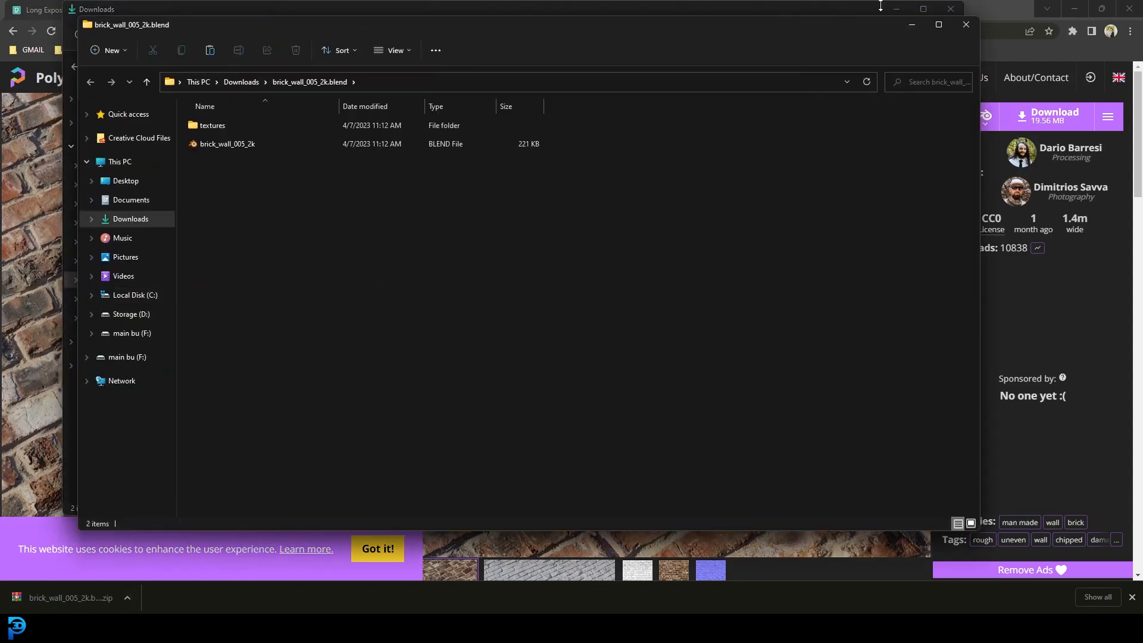
# Step: Copy the extracted brick_wall_005_2k.blend folder from Downloads into the textures folder of Modern Hallway
pyautogui.click(966, 25)
pyautogui.click(277, 137)
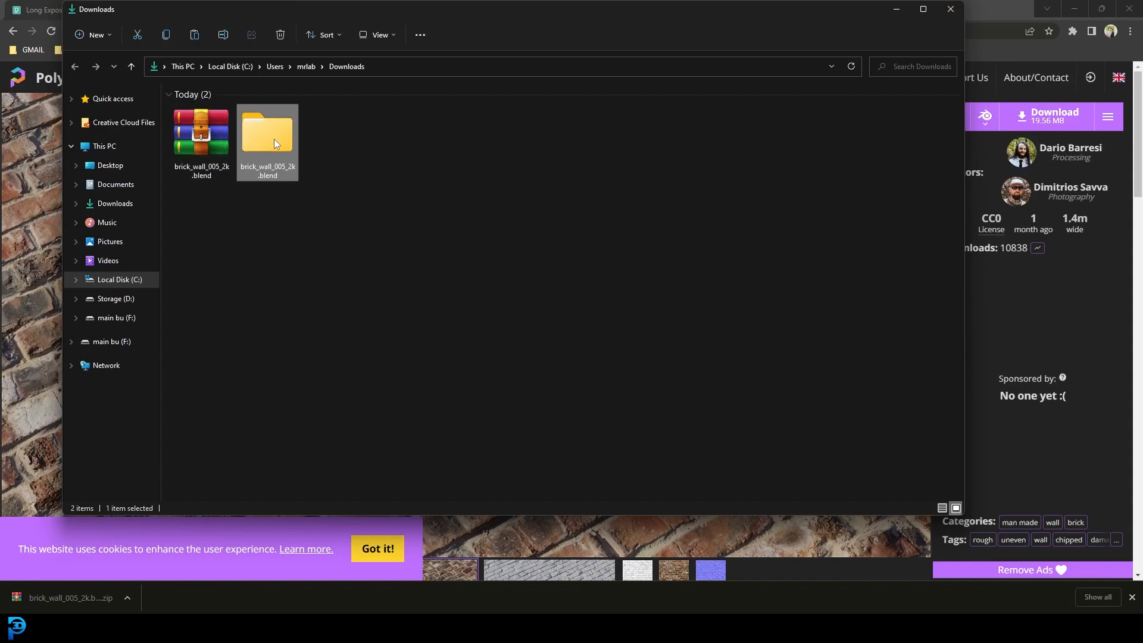
pyautogui.click(896, 9)
pyautogui.click(1075, 9)
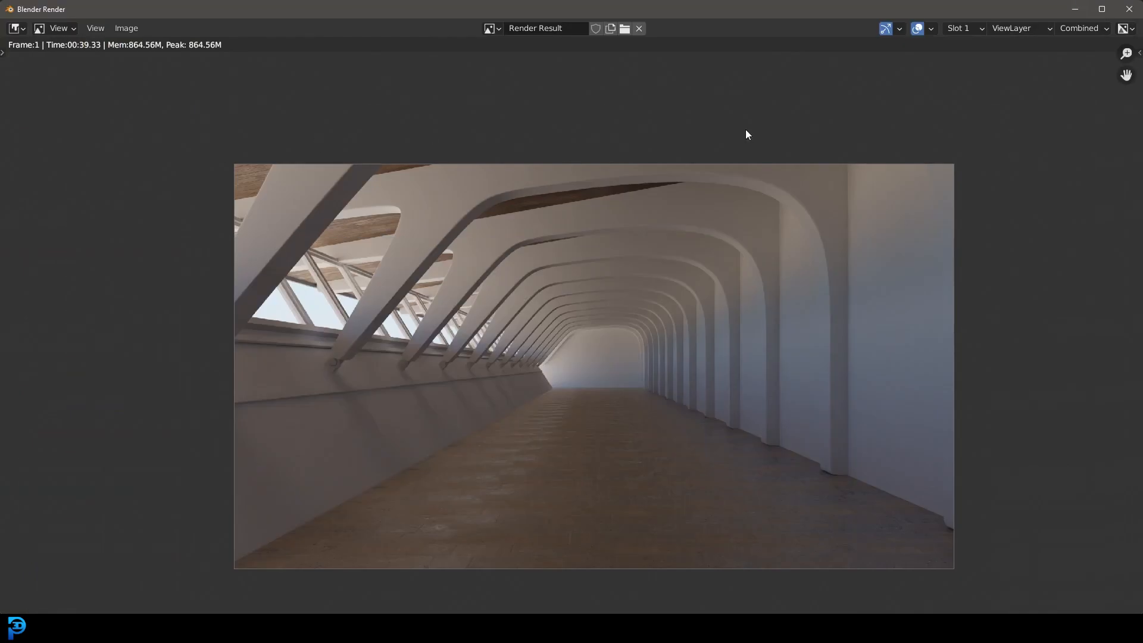
pyautogui.click(1081, 10)
pyautogui.click(1077, 6)
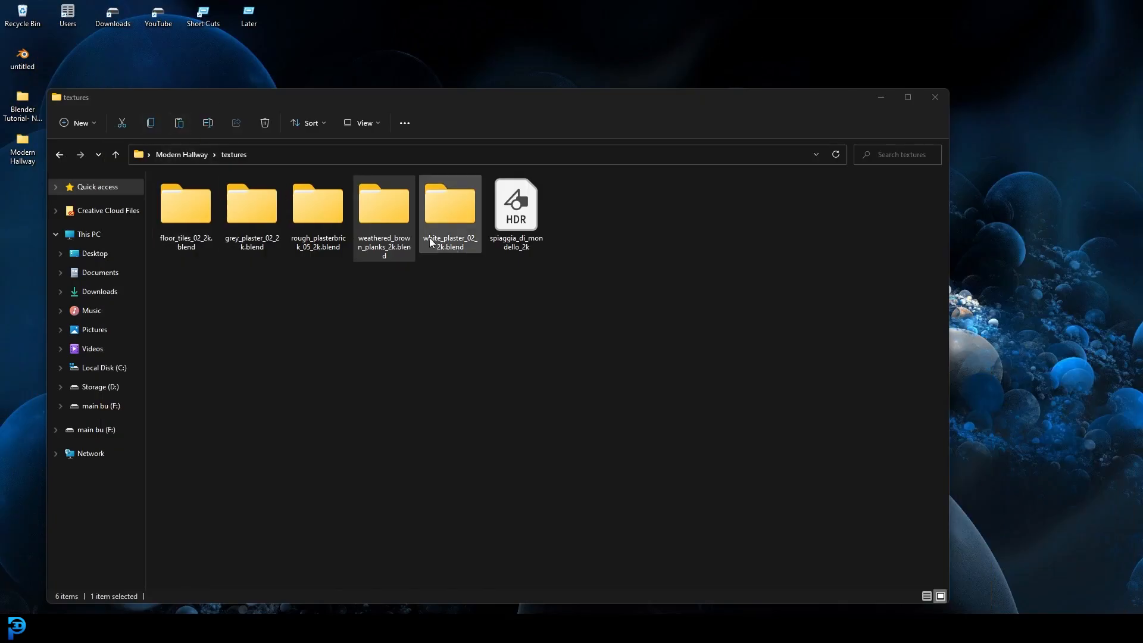
pyautogui.hotkey('ctrl', 'v')
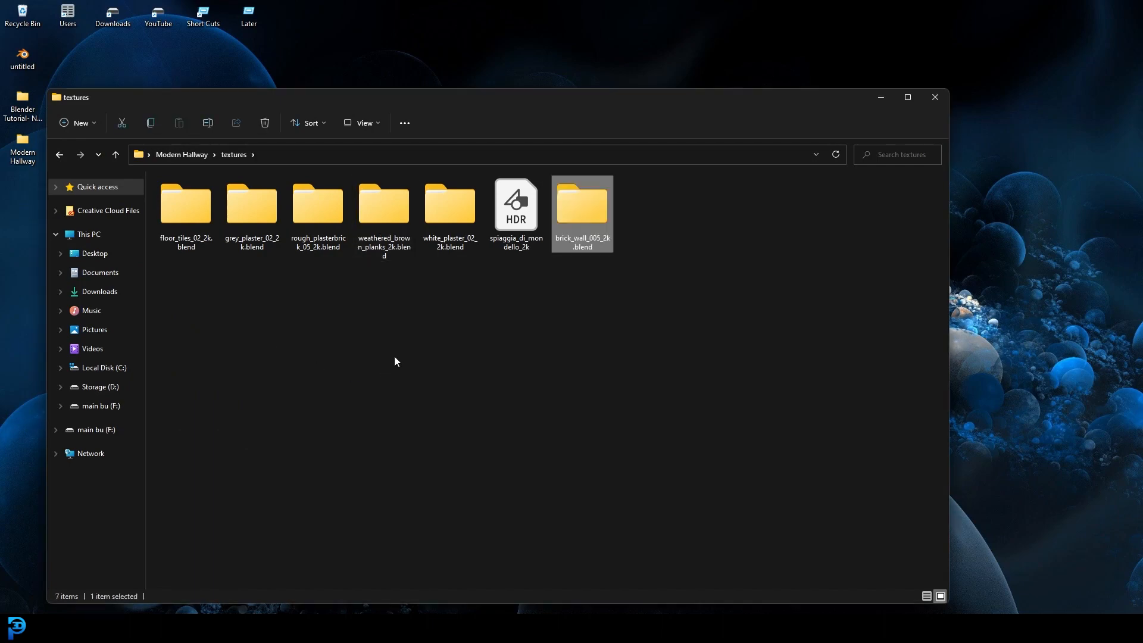
# Step: Switch back to the Blender scene and select the hallway's plain long wall opposite the slanted window side
pyautogui.click(891, 628)
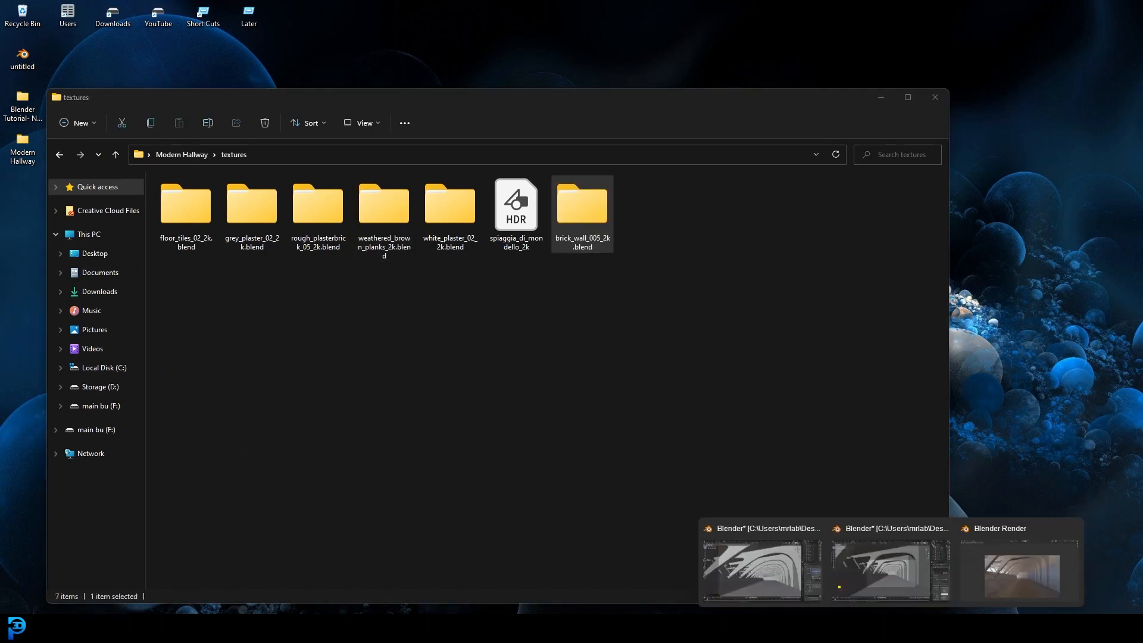
pyautogui.click(890, 628)
pyautogui.click(870, 552)
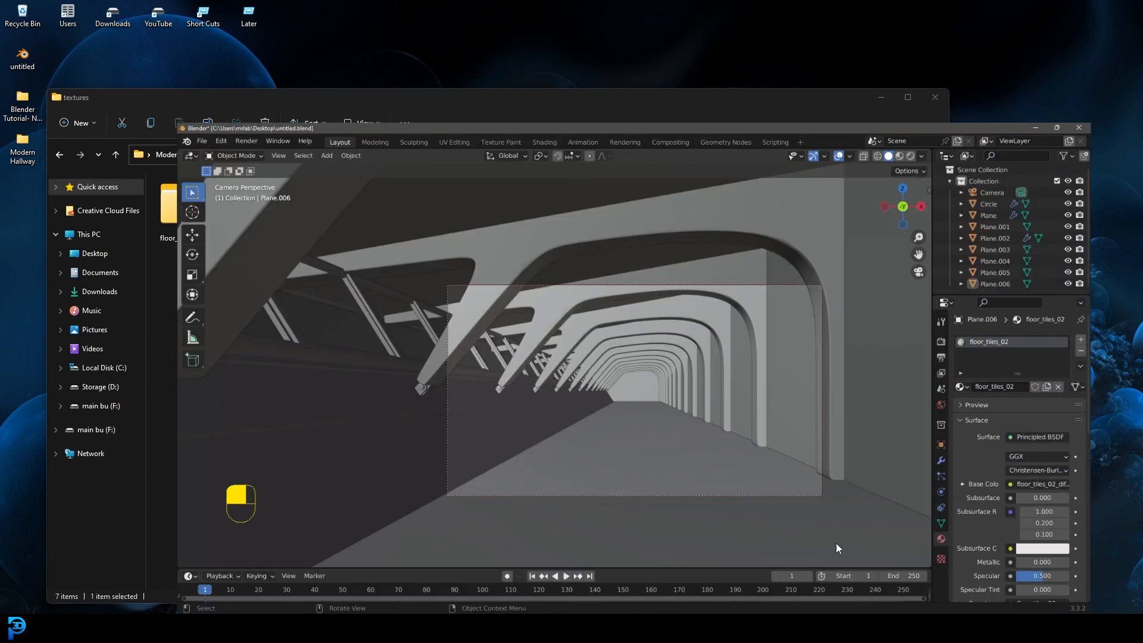
pyautogui.click(874, 262)
pyautogui.scroll(-3, 863, 271)
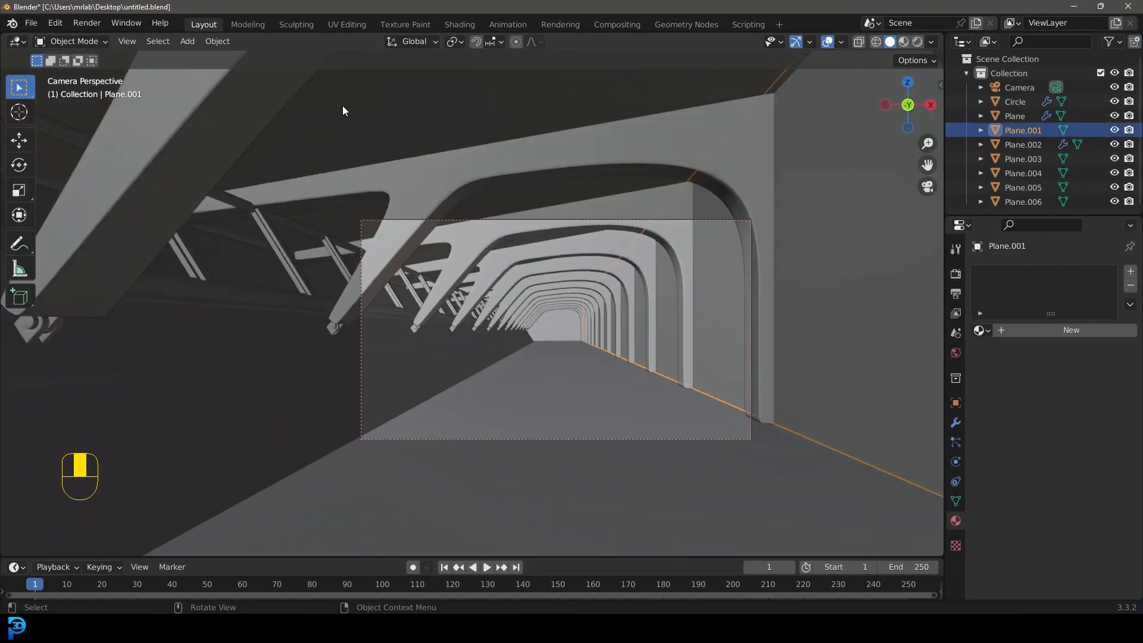
# Step: Append the brick_wall_005 material from brick_wall_005_2k.blend in the textures folder of Modern Hallway
pyautogui.click(31, 23)
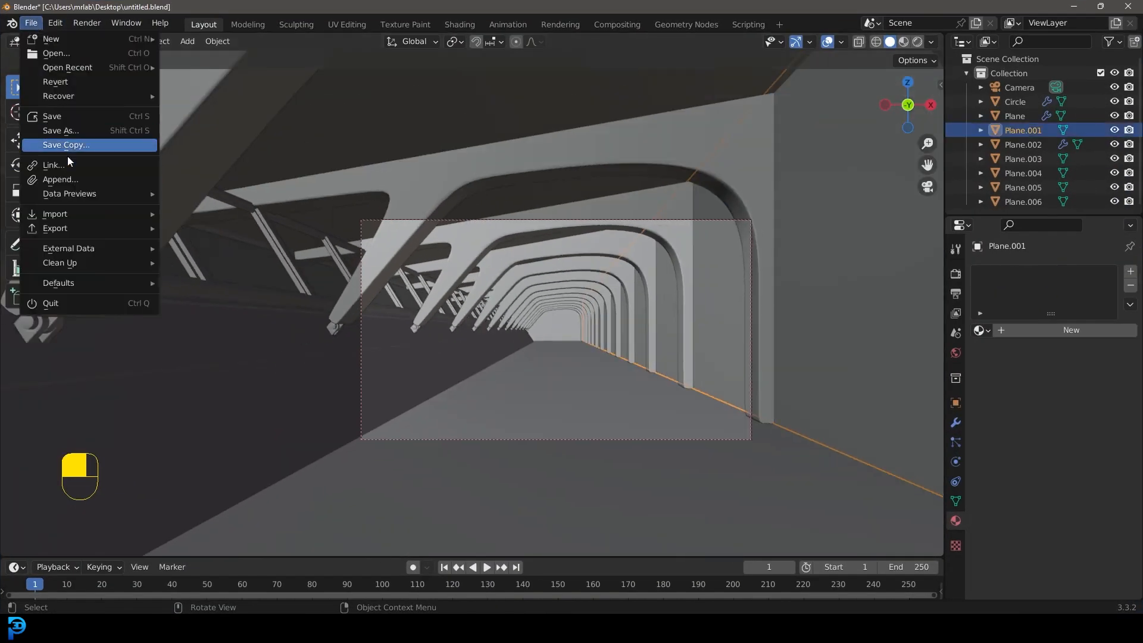
pyautogui.click(60, 179)
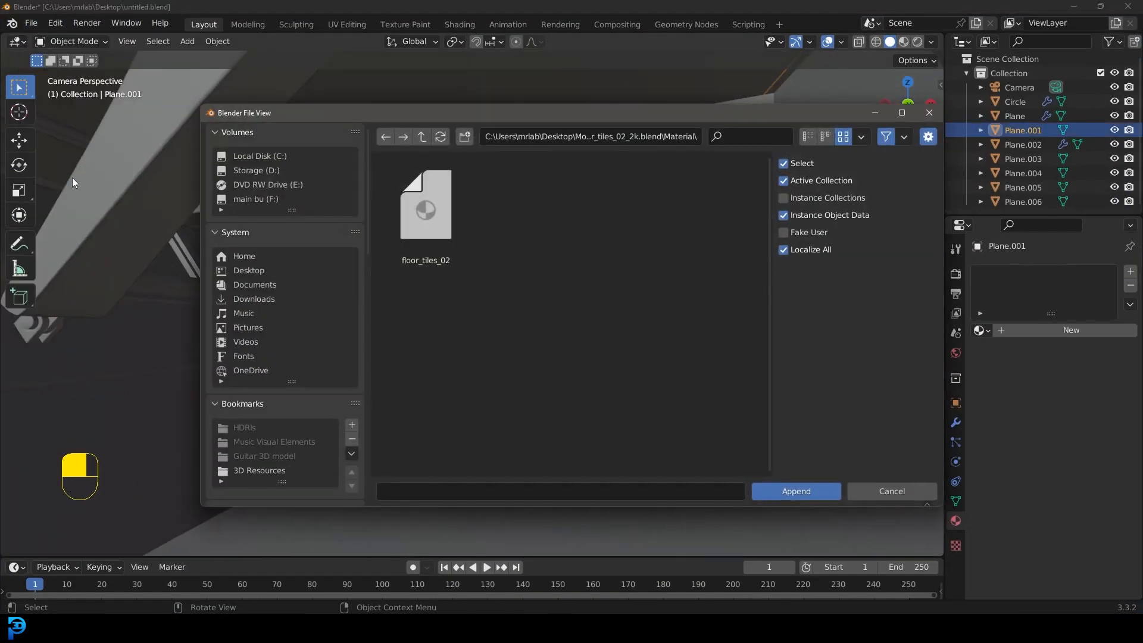
pyautogui.click(422, 137)
pyautogui.click(422, 137)
pyautogui.click(423, 137)
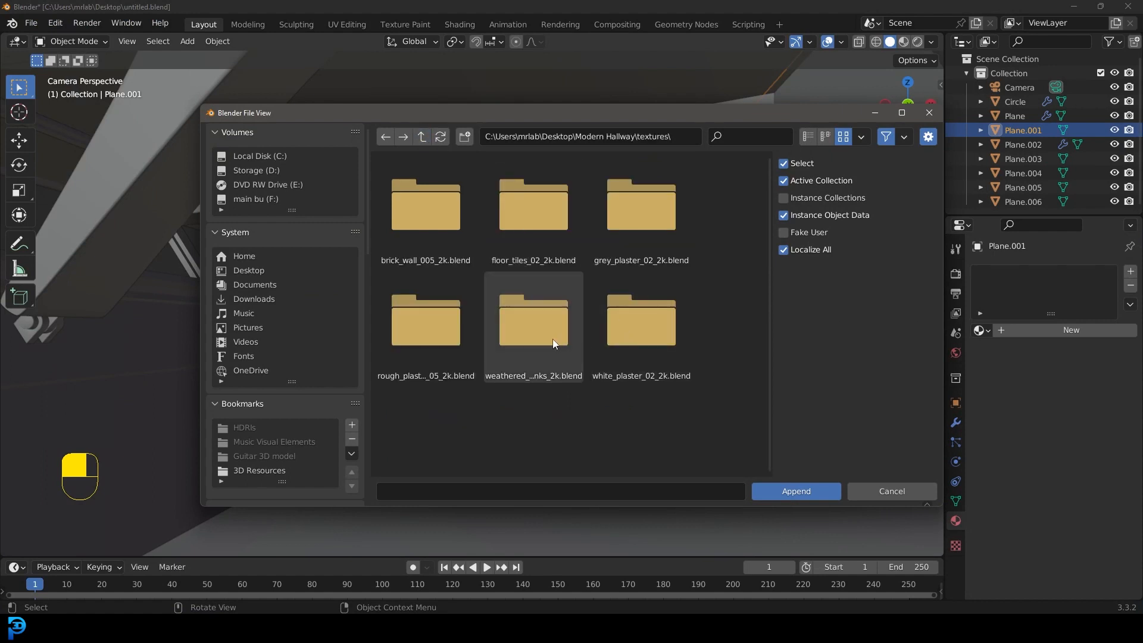
pyautogui.doubleClick(433, 198)
pyautogui.click(548, 195)
pyautogui.doubleClick(548, 195)
pyautogui.scroll(-3, 511, 359)
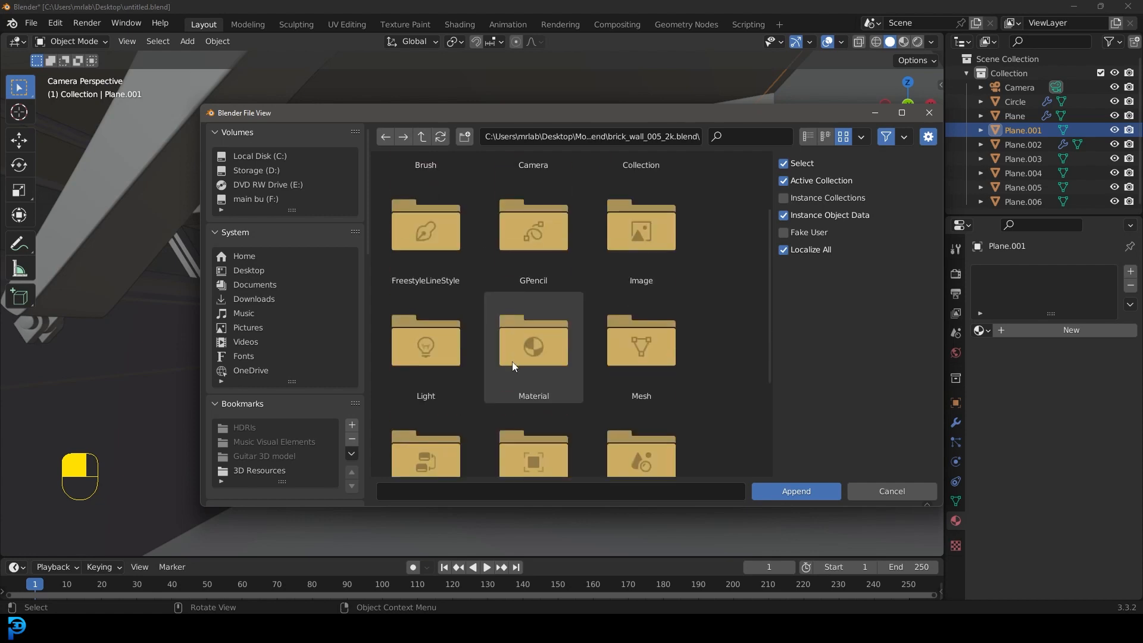
pyautogui.doubleClick(528, 363)
pyautogui.click(427, 192)
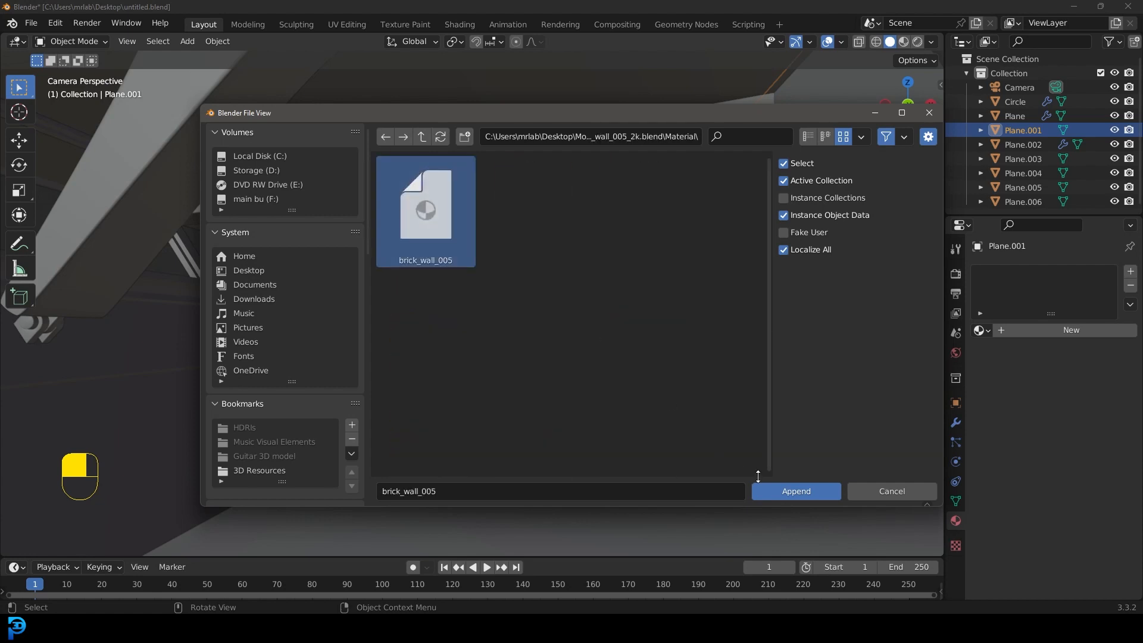
pyautogui.click(807, 492)
# Step: Assign the brick_wall_005 material to the selected long wall and display the scene in Material Preview
pyautogui.click(719, 271)
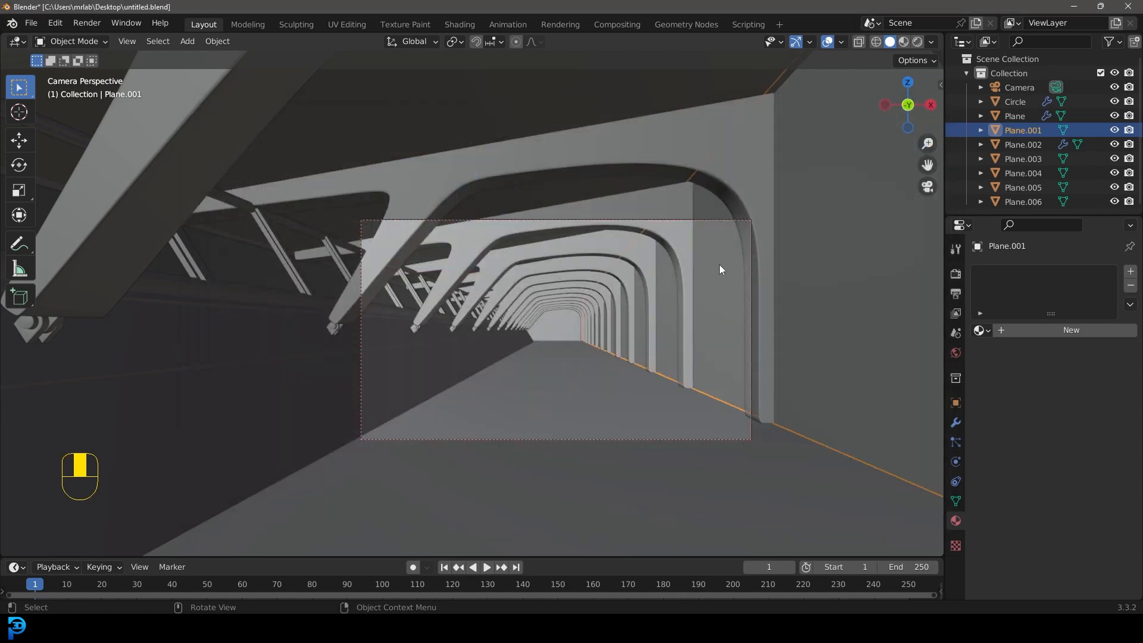
pyautogui.click(981, 329)
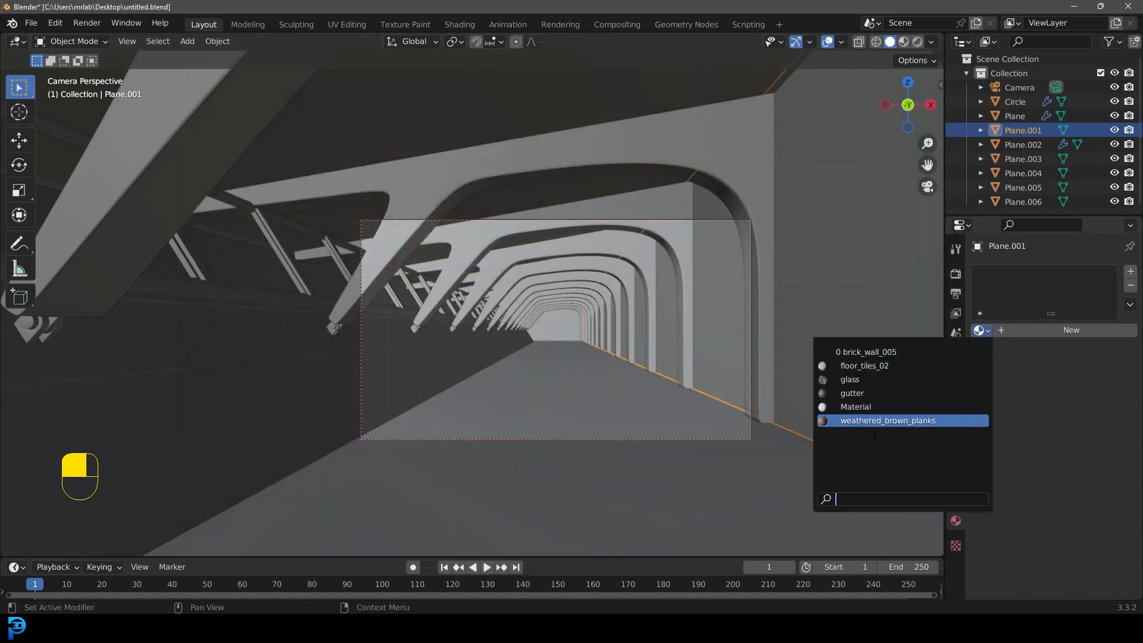
pyautogui.click(869, 352)
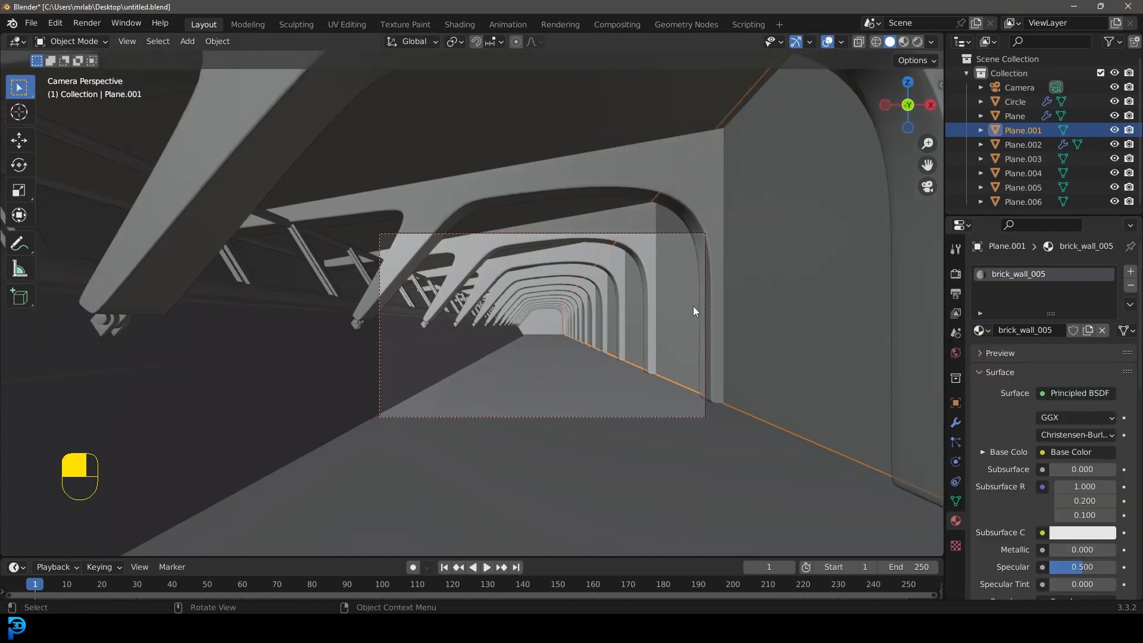
pyautogui.scroll(-3, 693, 306)
pyautogui.press('z')
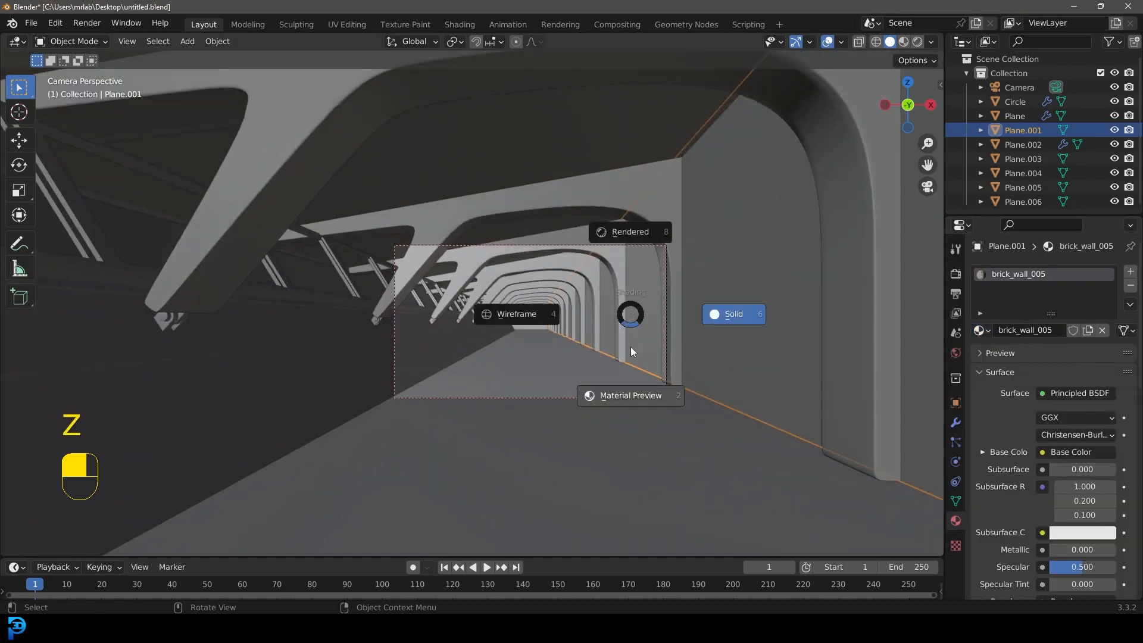
pyautogui.click(631, 392)
pyautogui.scroll(3, 776, 326)
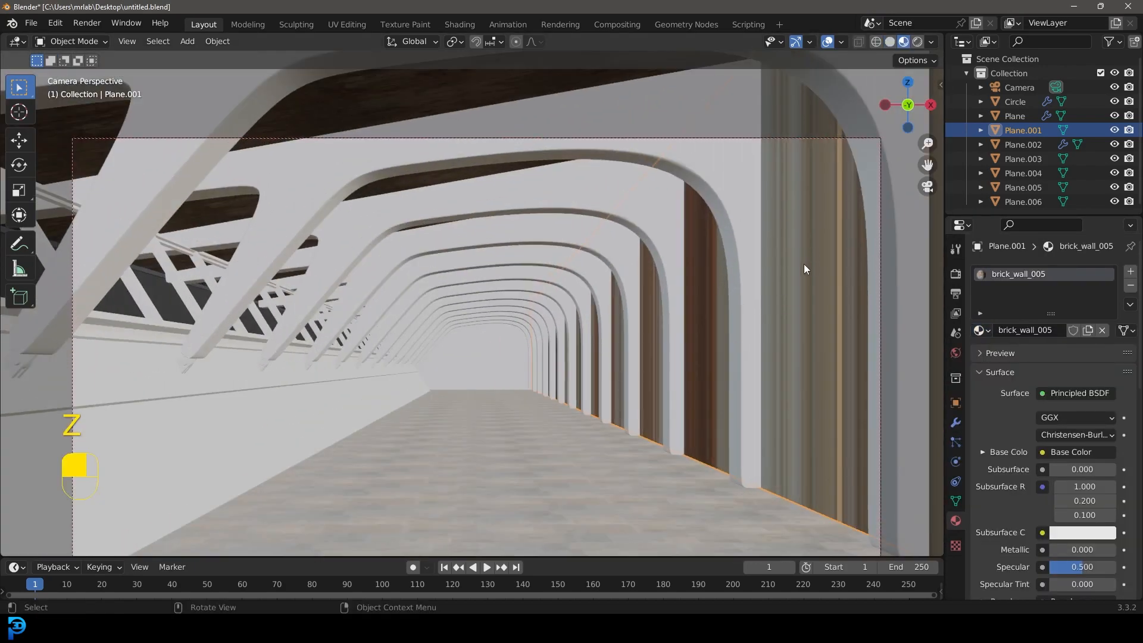
# Step: Switch to UV editing for the brick wall, select all of its faces and unwrap them with the standard Unwrap
pyautogui.click(347, 24)
pyautogui.scroll(-4, 821, 306)
pyautogui.moveTo(694, 289); pyautogui.dragTo(741, 307, button='middle')
pyautogui.scroll(-3, 737, 316)
pyautogui.scroll(-4, 741, 307)
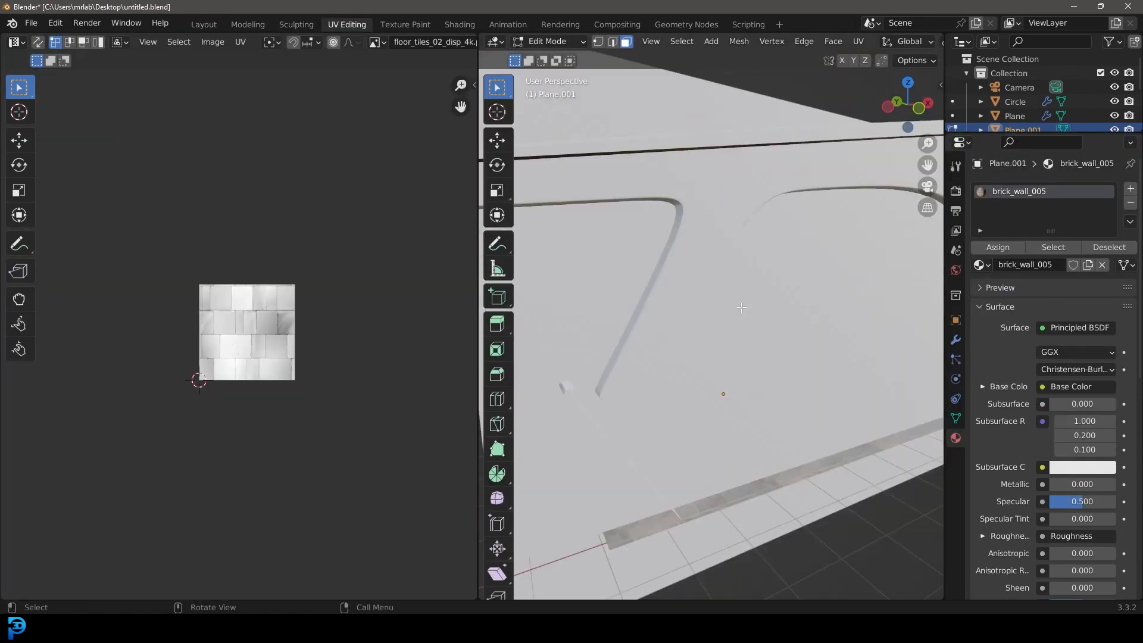
pyautogui.scroll(4, 741, 308)
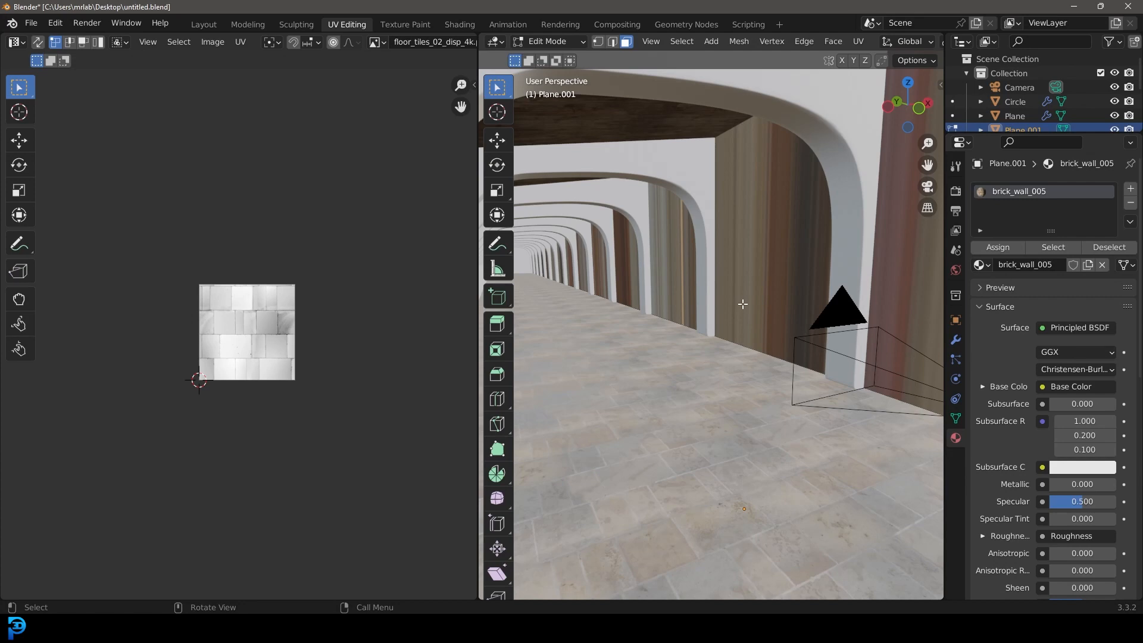
pyautogui.press('a')
pyautogui.press('u')
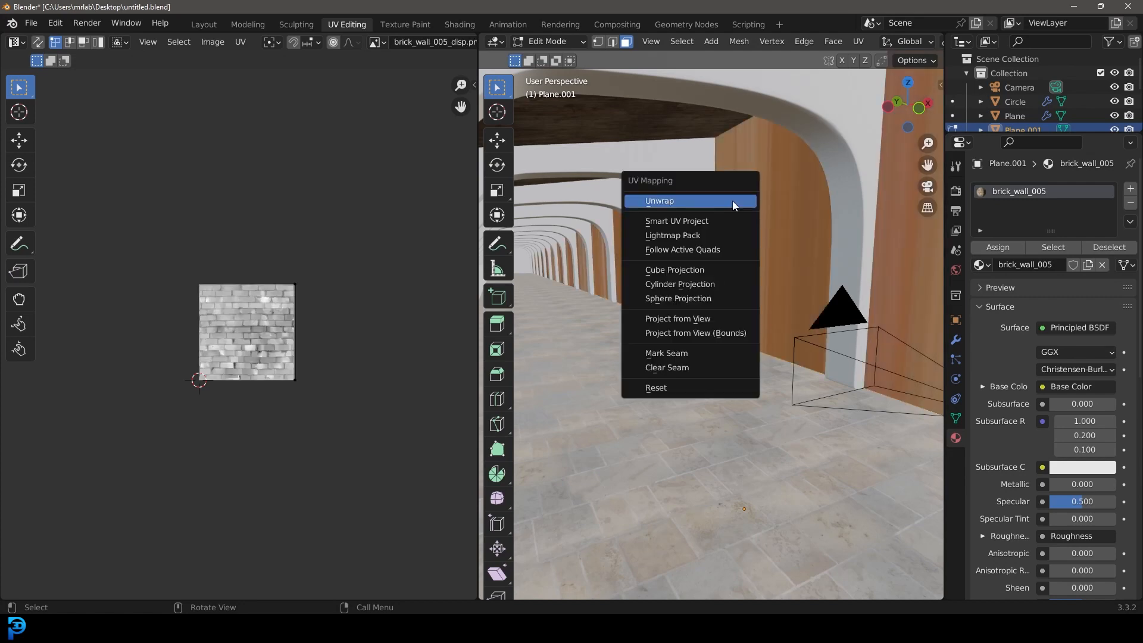
pyautogui.click(666, 205)
# Step: Rotate the wall's UVs by 90 degrees and scale them up so the bricks run horizontally at a smaller size
pyautogui.press('s')
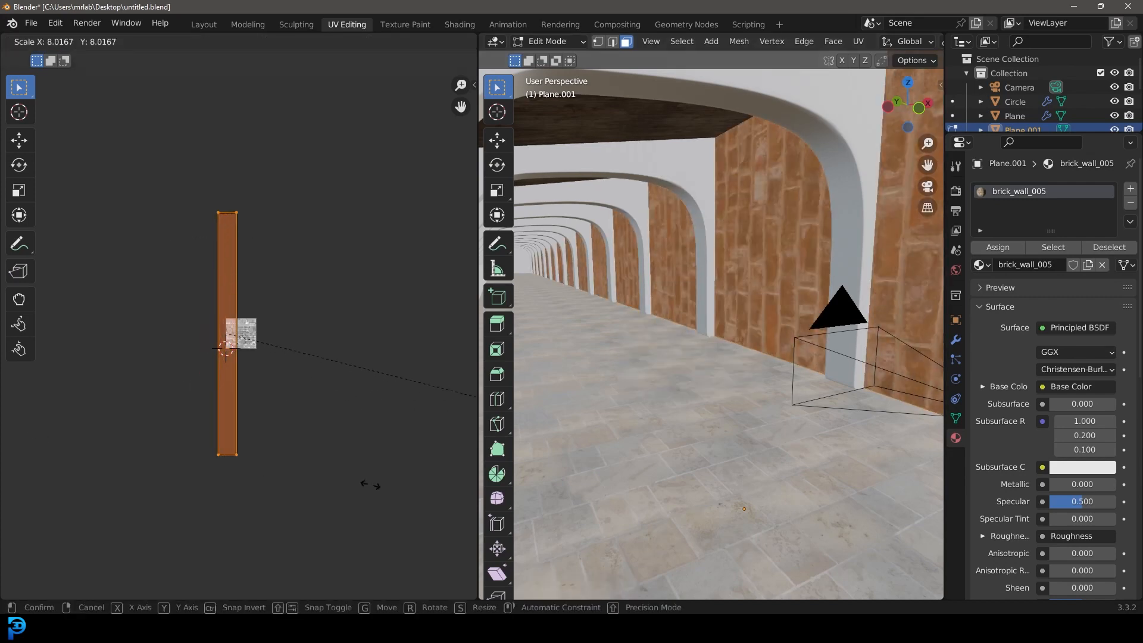
pyautogui.click(167, 464)
pyautogui.write('r90')
pyautogui.press('Return')
pyautogui.press('s')
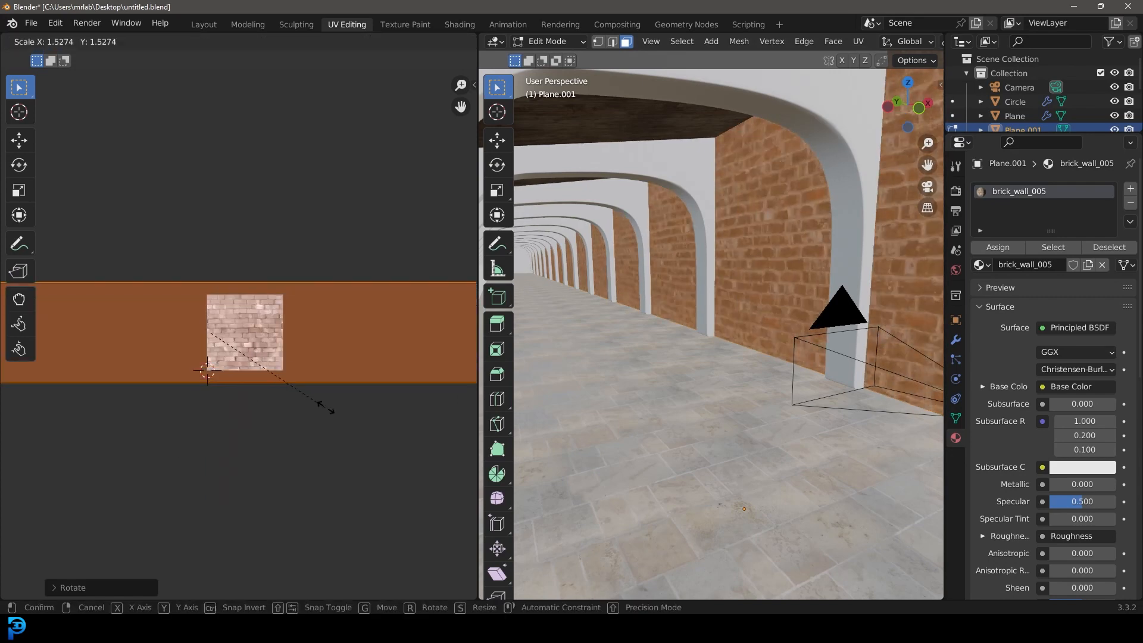
pyautogui.click(344, 429)
pyautogui.scroll(3, 792, 231)
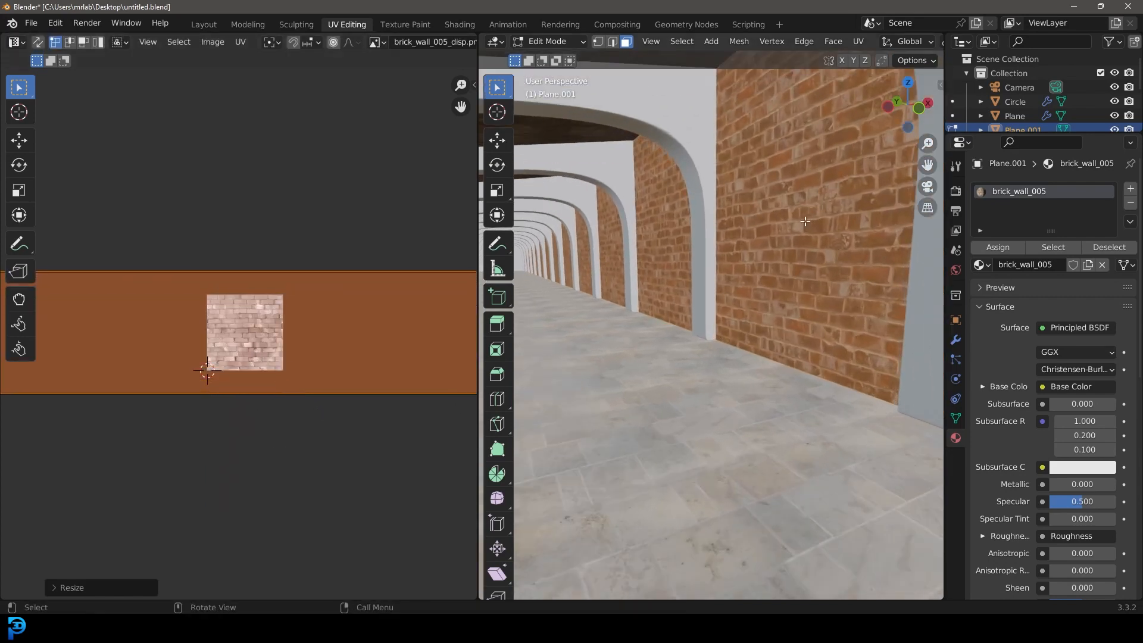
pyautogui.press('s')
pyautogui.click(291, 490)
# Step: Check the brick size along the wall through the camera and return to Object Mode
pyautogui.scroll(-4, 730, 280)
pyautogui.moveTo(709, 368); pyautogui.dragTo(739, 364, button='middle')
pyautogui.press('KP_0')
pyautogui.scroll(5, 833, 345)
pyautogui.hotkey('alt', 'a')
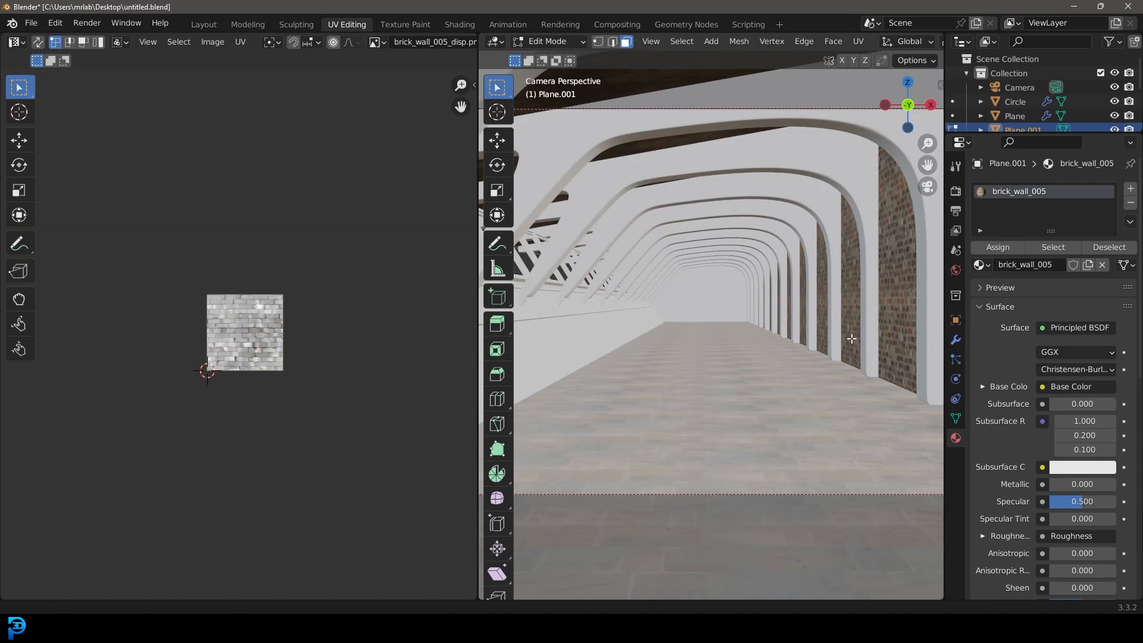
pyautogui.moveTo(852, 339); pyautogui.dragTo(830, 338, button='middle')
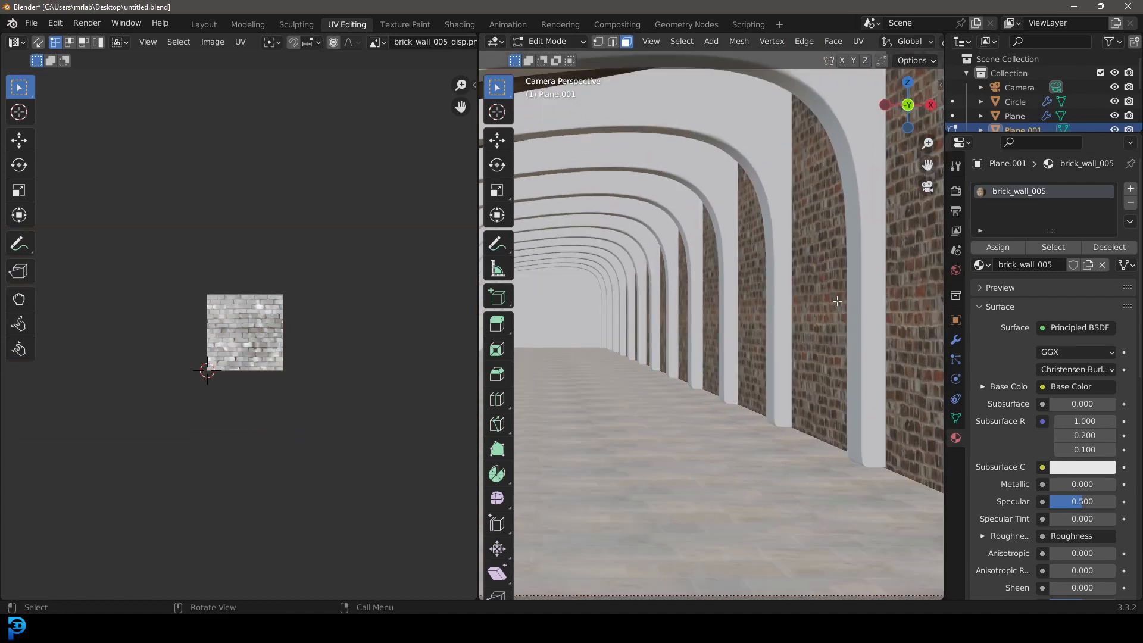
pyautogui.scroll(-4, 790, 326)
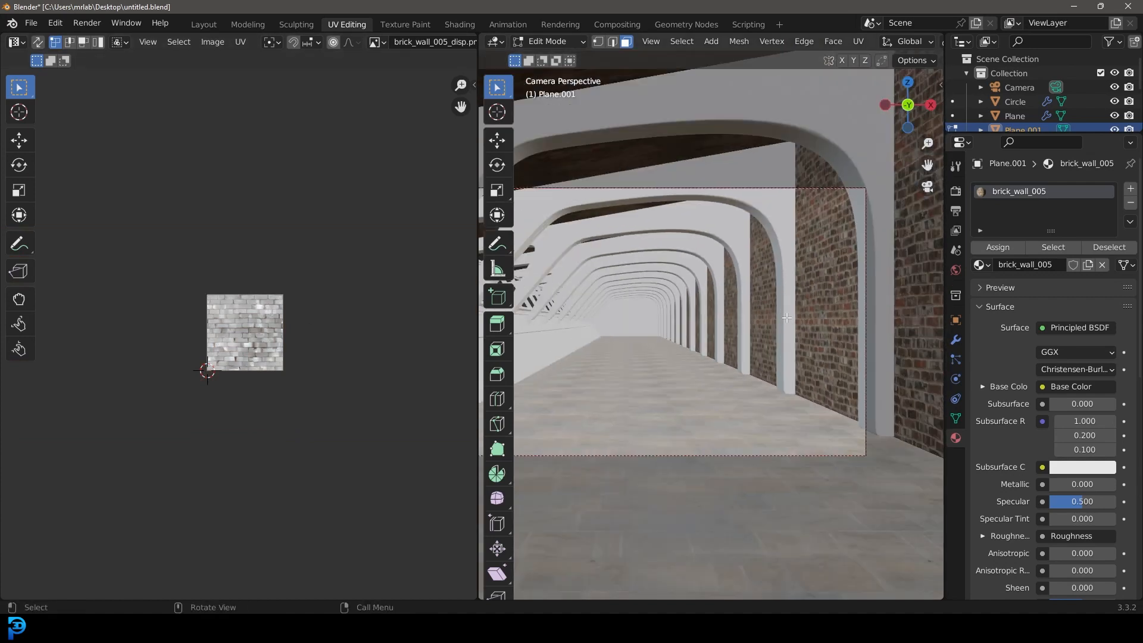
pyautogui.press('Tab')
pyautogui.moveTo(780, 303); pyautogui.dragTo(720, 282, button='middle')
pyautogui.moveTo(663, 305); pyautogui.dragTo(730, 296, button='middle')
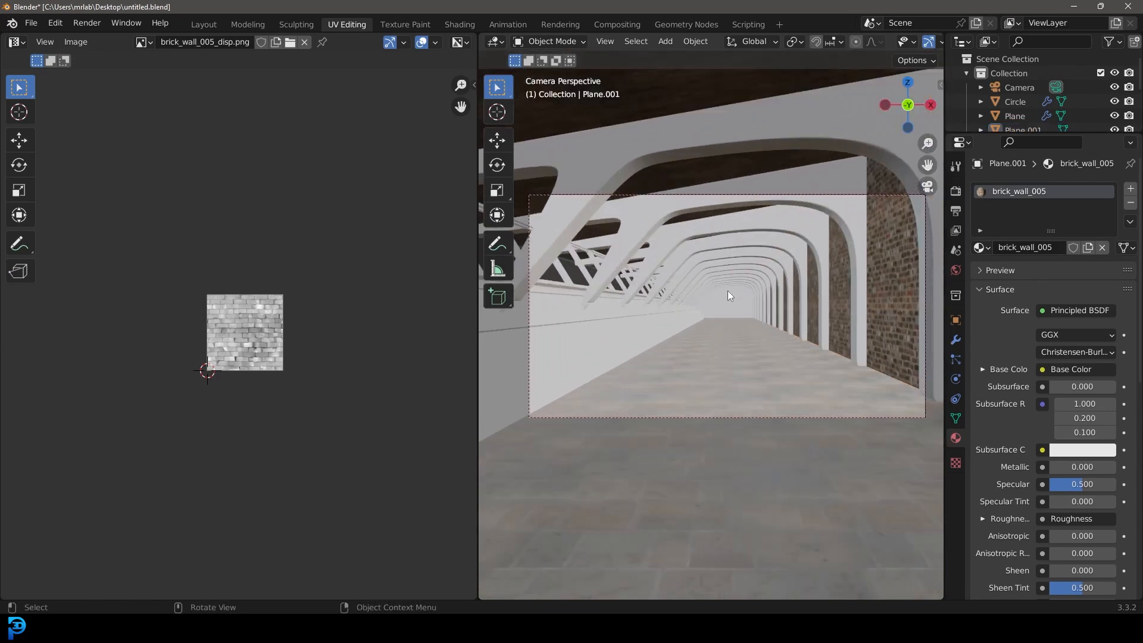
# Step: Save the file and render a still image of the hallway
pyautogui.hotkey('ctrl', 's')
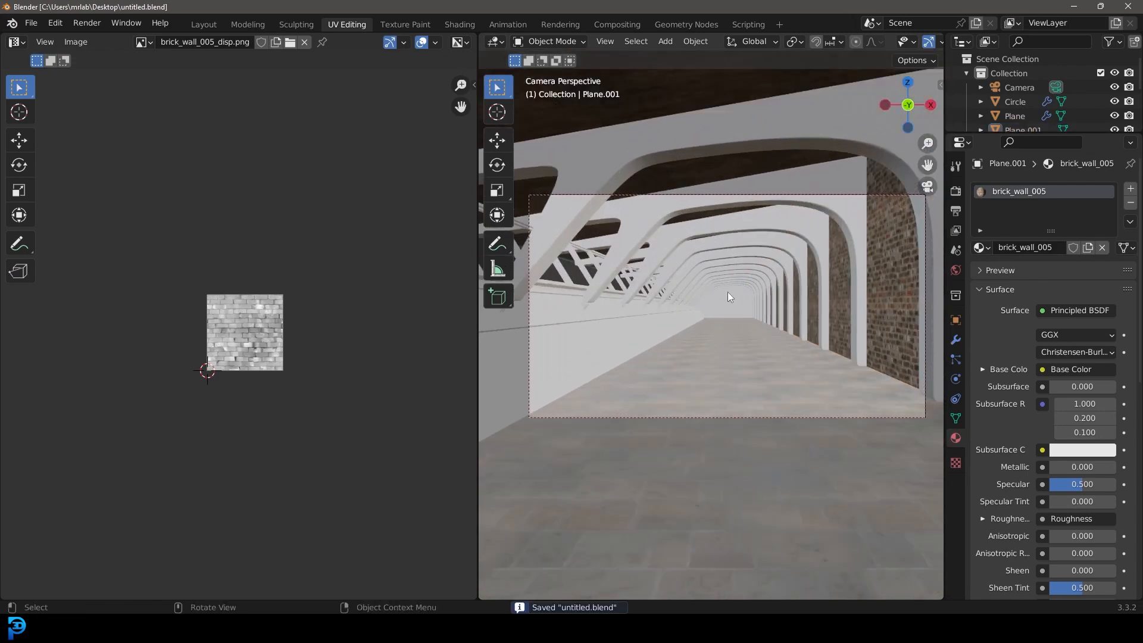
pyautogui.click(87, 23)
pyautogui.click(107, 38)
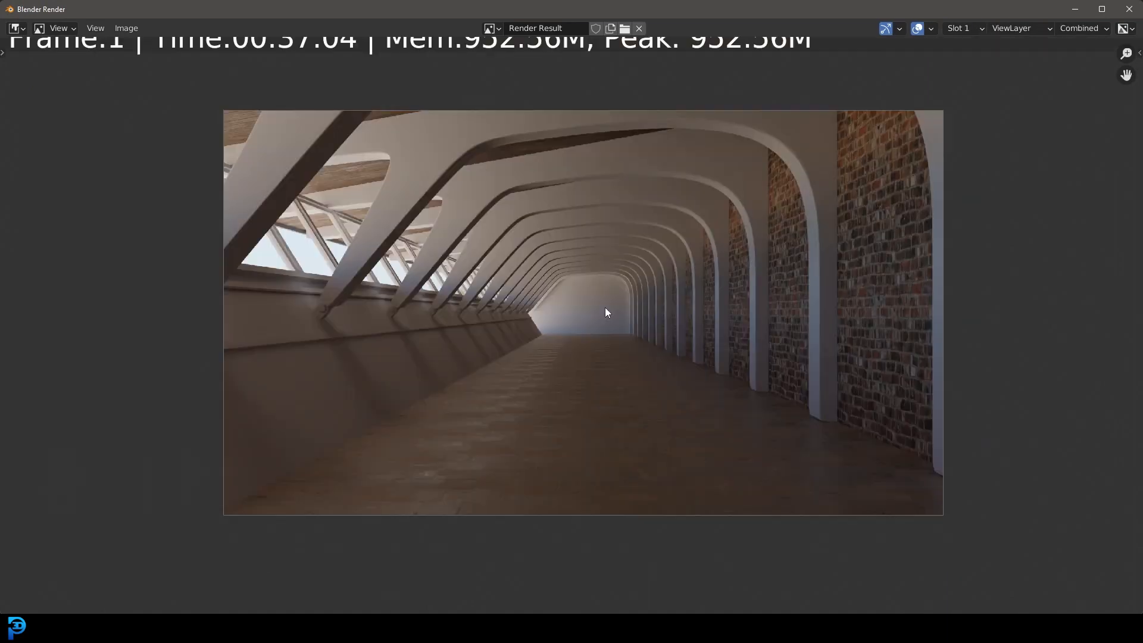
# Step: Examine the rendered hallway's brick wall, floor, arches and lighting at different magnifications
pyautogui.moveTo(612, 303); pyautogui.dragTo(613, 332, button='middle')
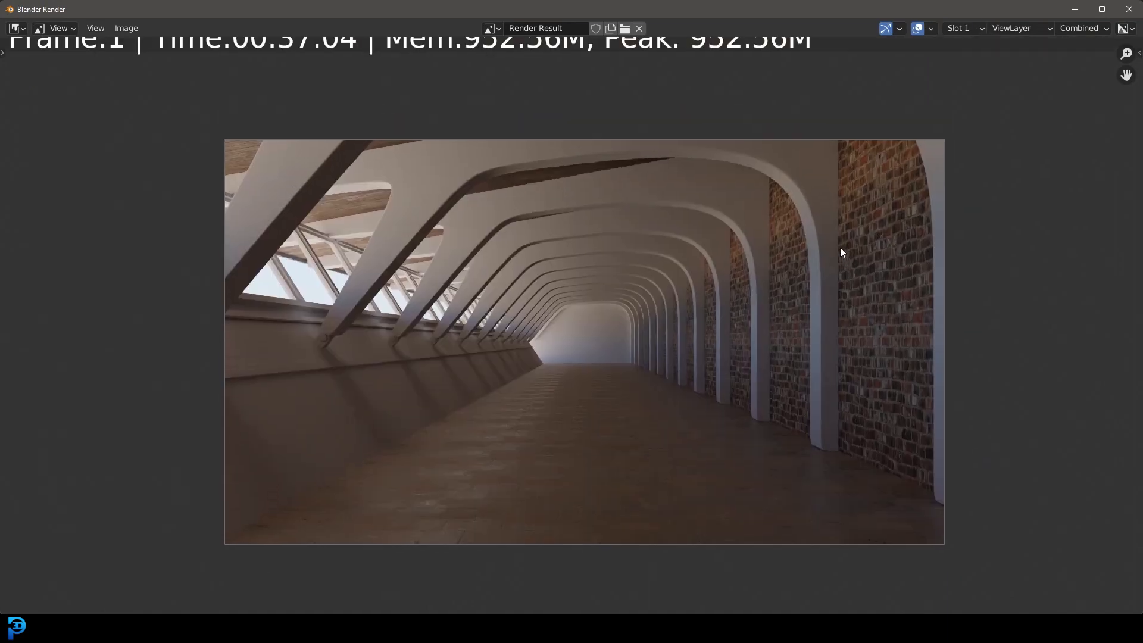
pyautogui.moveTo(675, 356); pyautogui.dragTo(679, 370, button='middle')
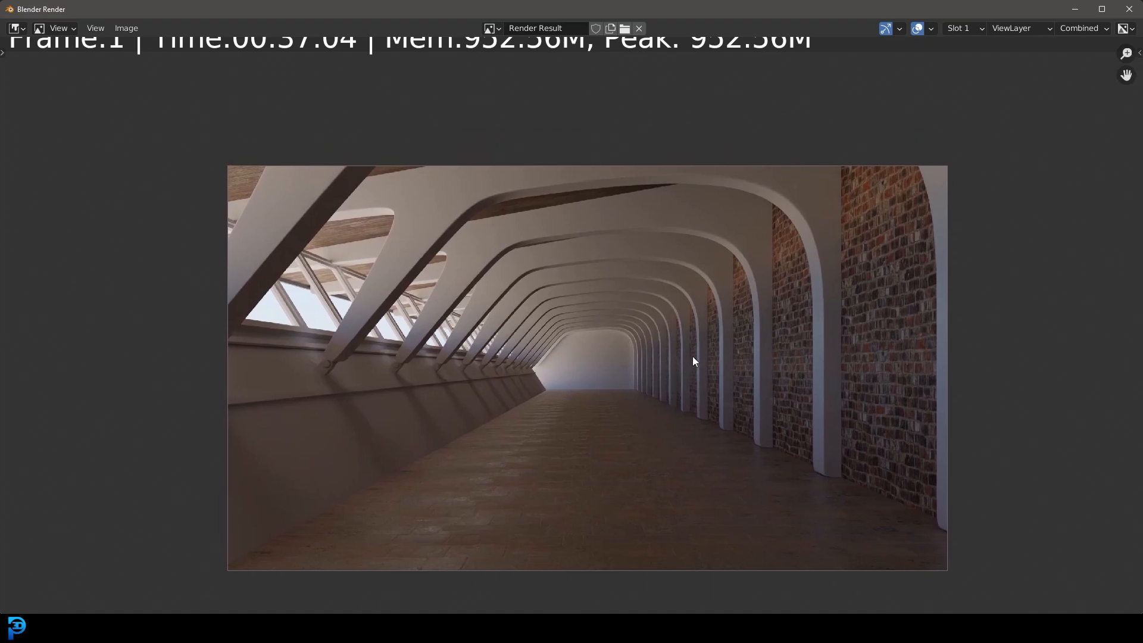
pyautogui.moveTo(673, 356); pyautogui.dragTo(676, 319, button='middle')
pyautogui.scroll(1, 646, 340)
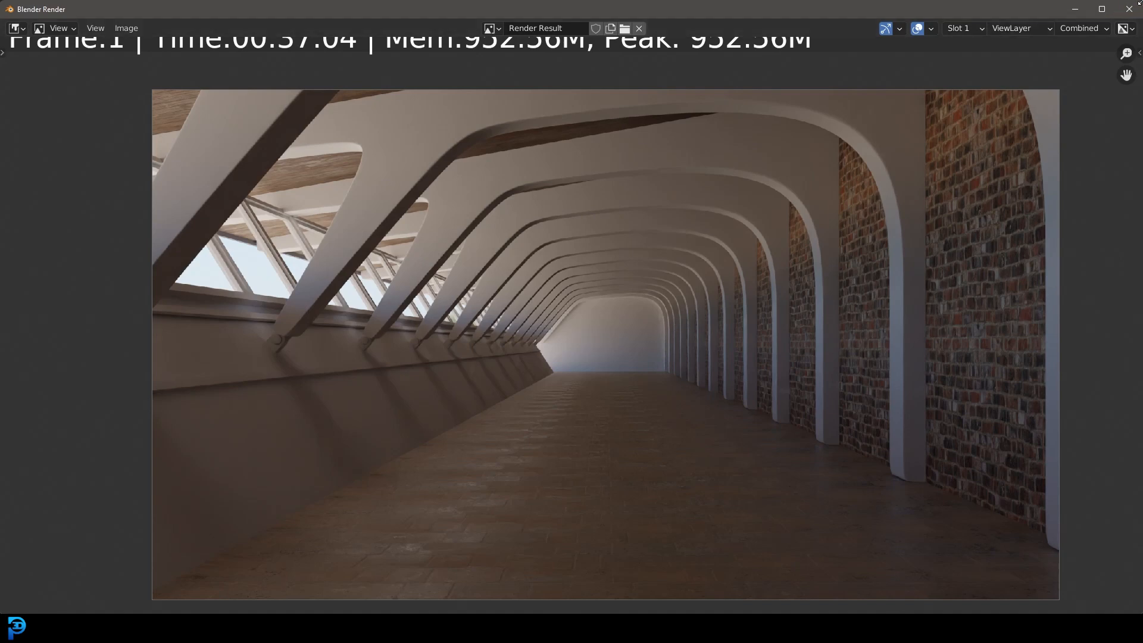
pyautogui.scroll(-1, 483, 334)
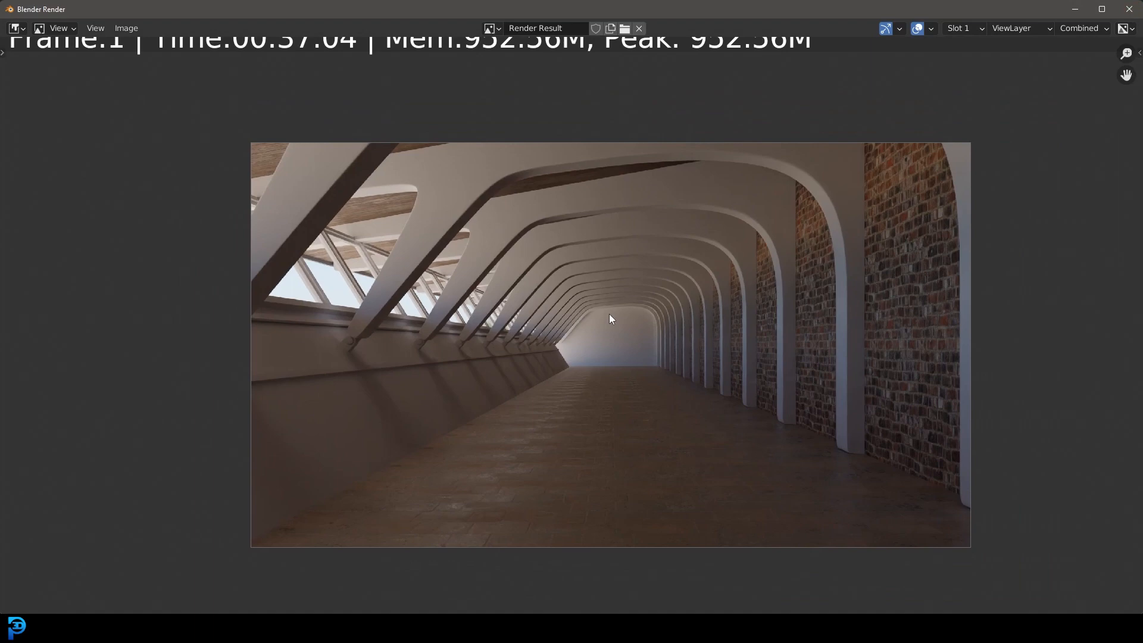
pyautogui.scroll(-2, 607, 313)
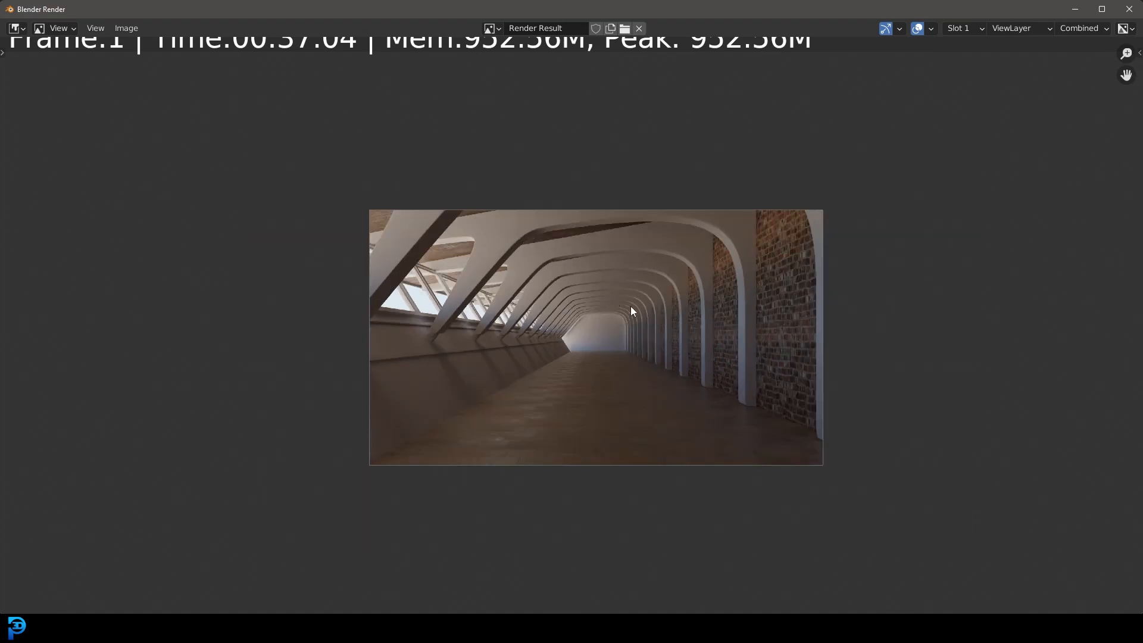
pyautogui.scroll(1, 631, 307)
pyautogui.scroll(1, 678, 325)
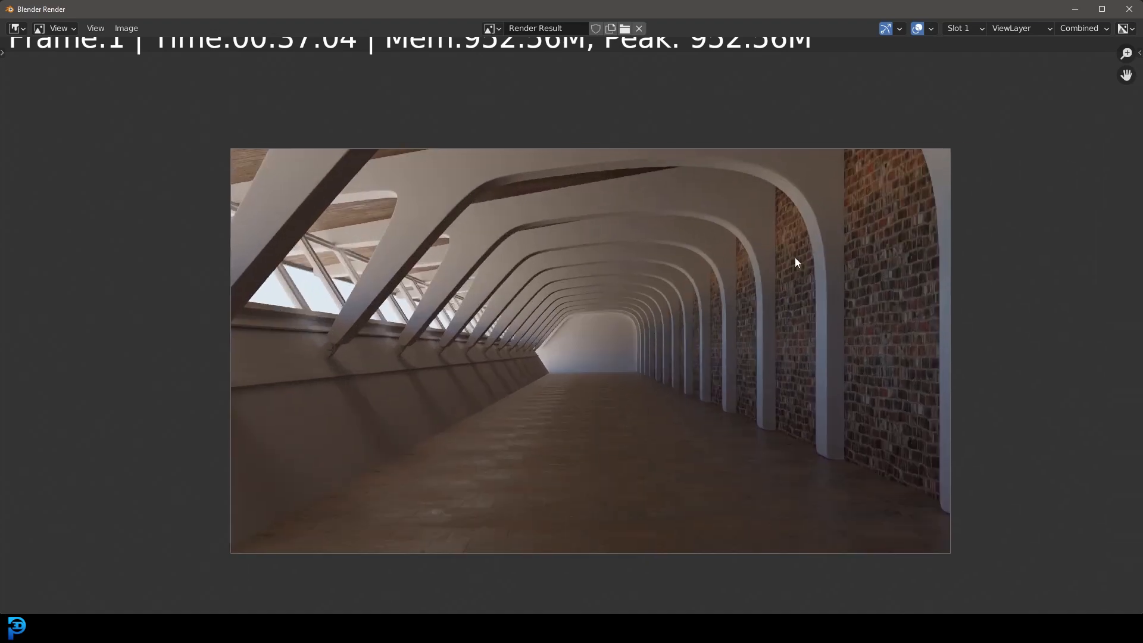
# Step: Close the render result and save the scene again
pyautogui.click(1129, 9)
pyautogui.scroll(1, 719, 224)
pyautogui.hotkey('ctrl', 's')
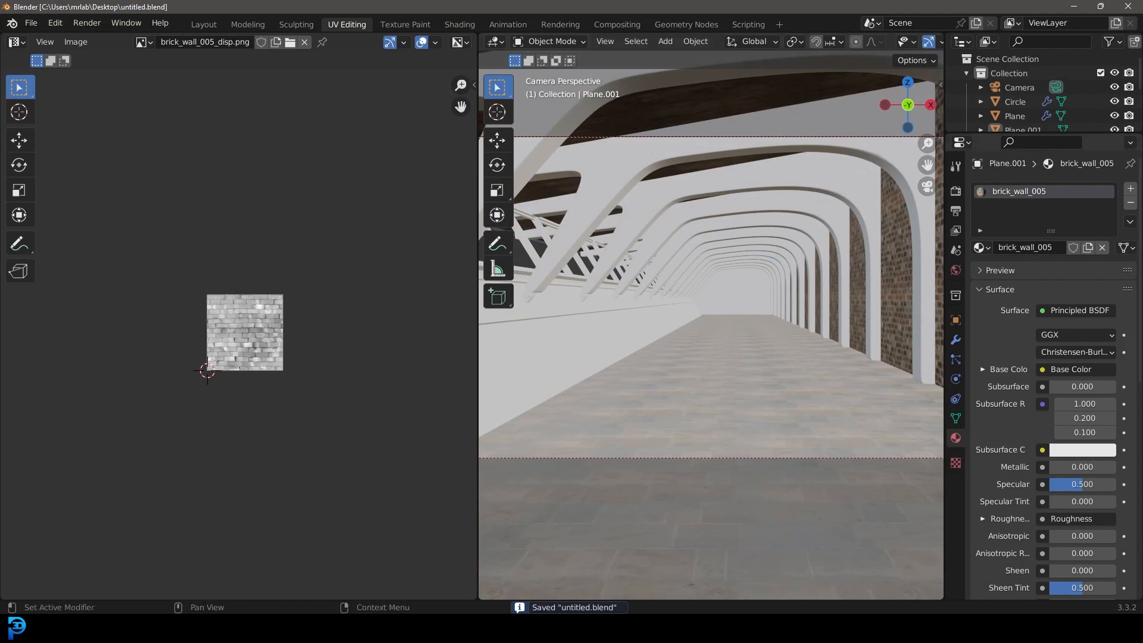
# Step: Bring up the Modern Hallway.blend1 reference scene full-size and inspect its hallway and area lights from outside and through the camera
pyautogui.moveTo(1142, 256); pyautogui.dragTo(439, 117)
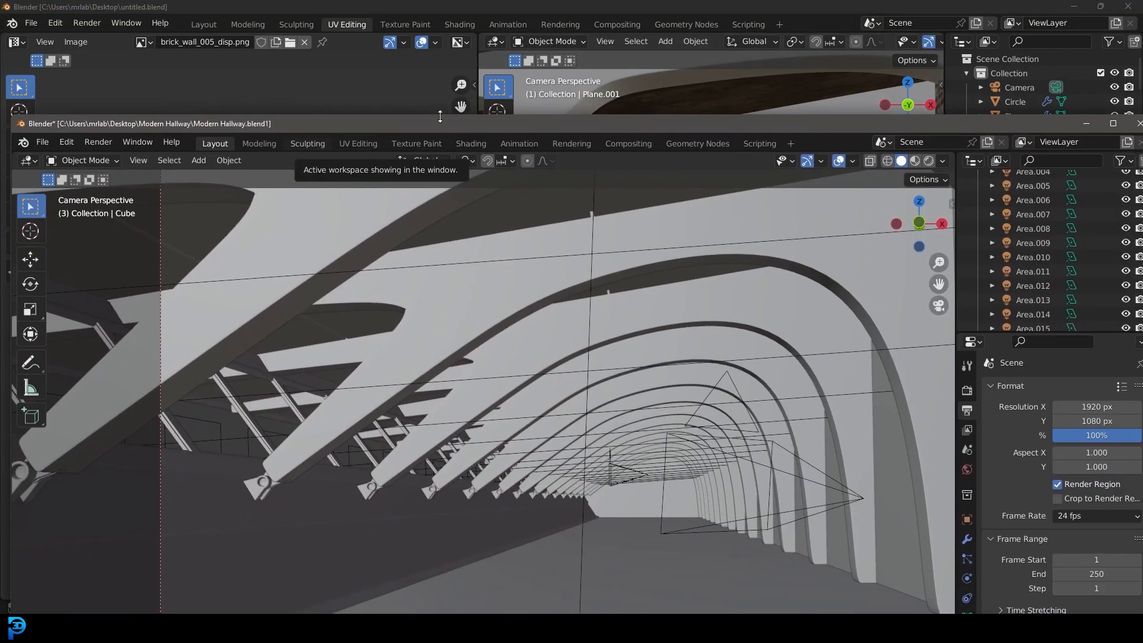
pyautogui.click(1114, 124)
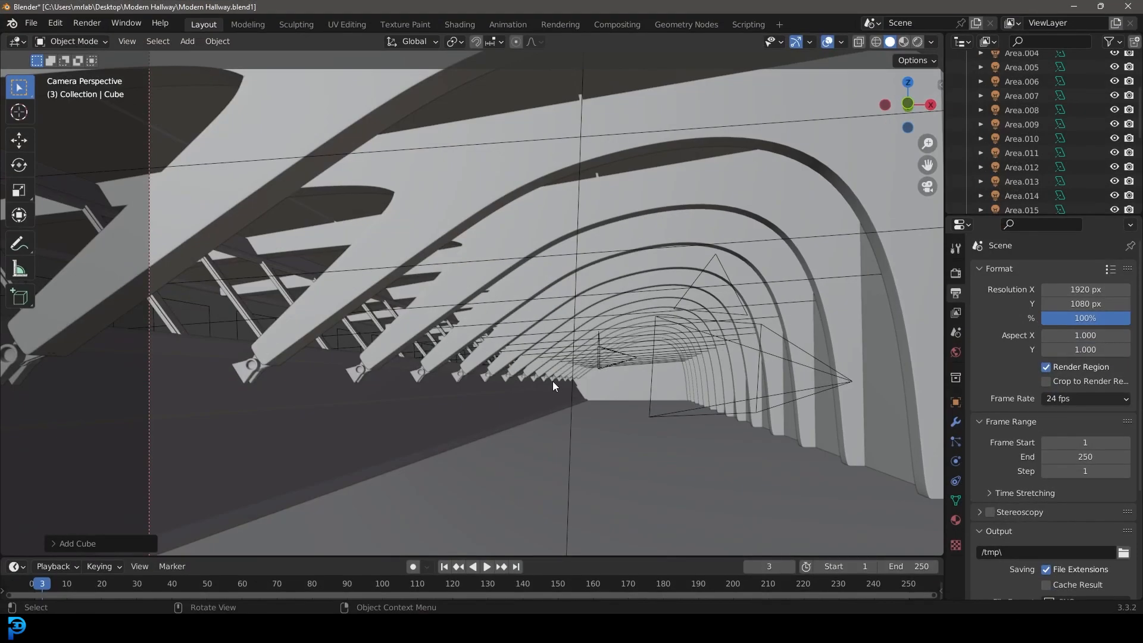
pyautogui.scroll(-2, 577, 384)
pyautogui.moveTo(613, 315); pyautogui.dragTo(245, 286, button='middle')
pyautogui.press('KP_0')
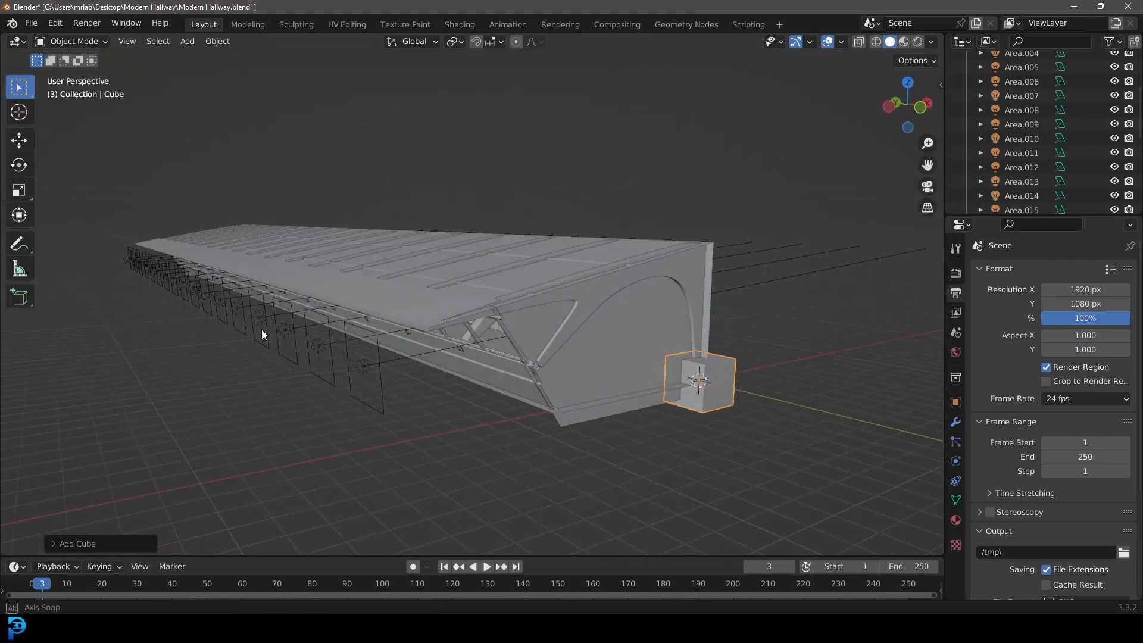
pyautogui.scroll(3, 459, 319)
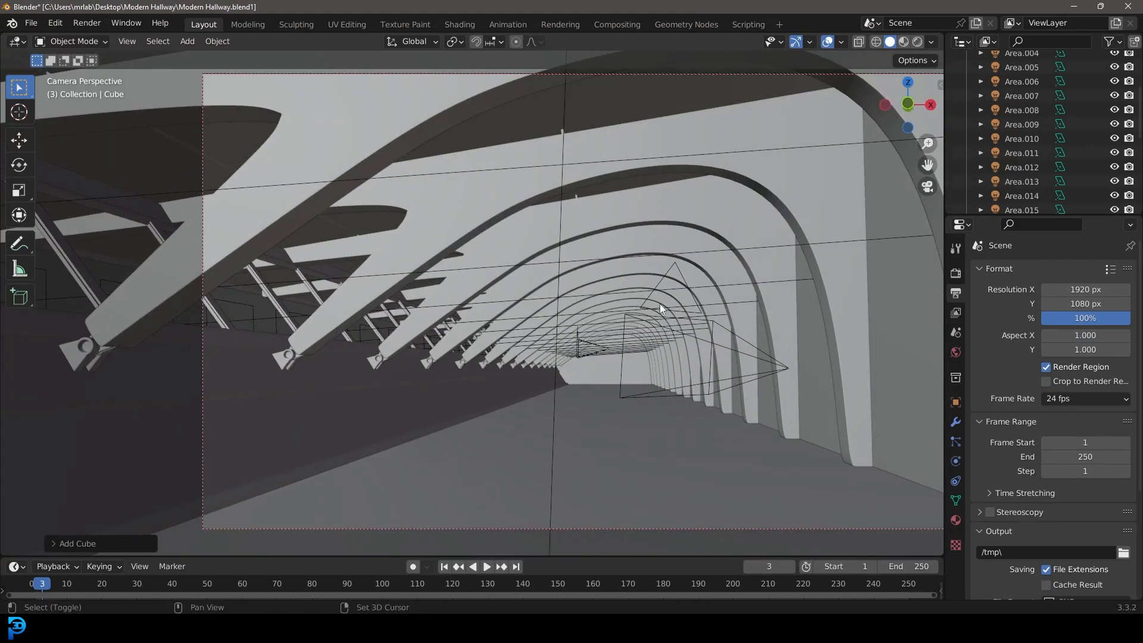
# Step: Preview the reference hallway's lighting and materials in Rendered shading, then return to Solid shading
pyautogui.press('z')
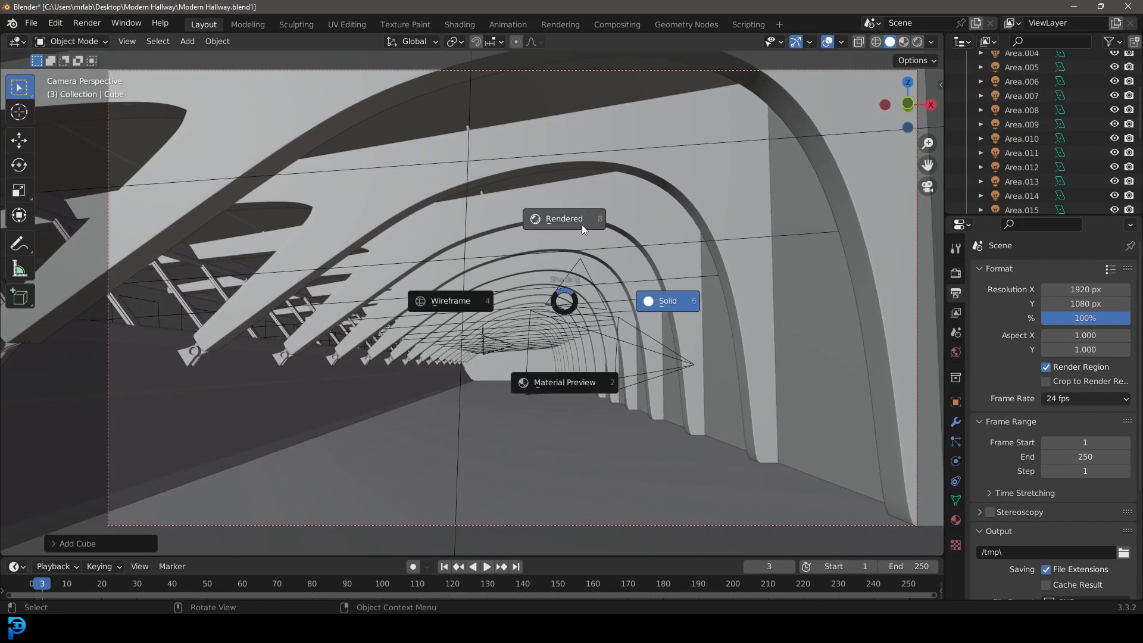
pyautogui.click(581, 226)
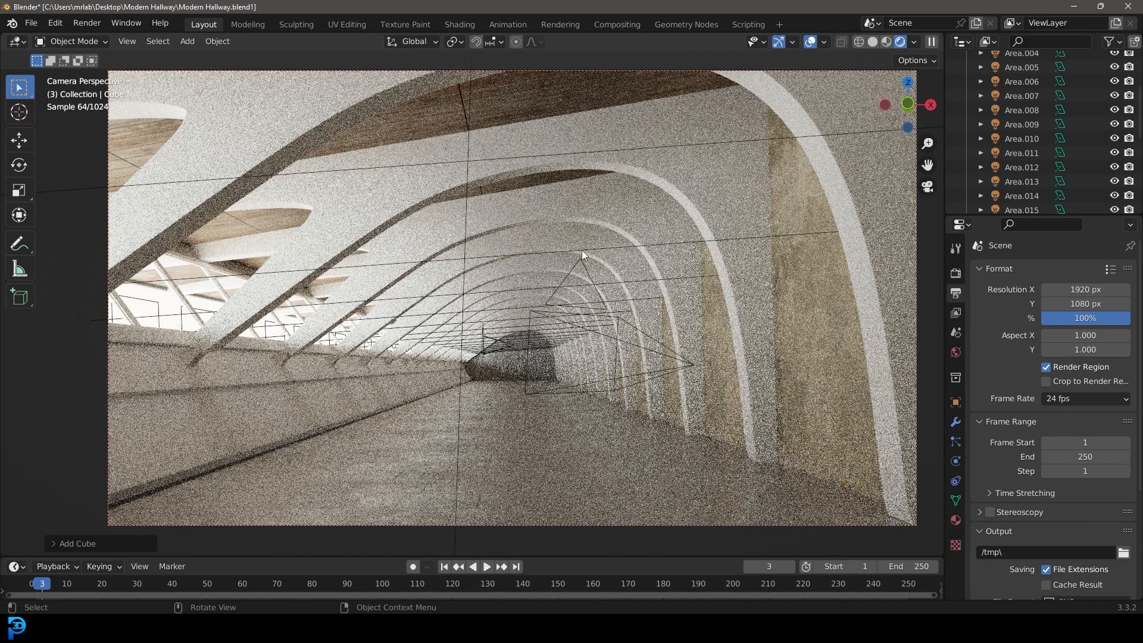
pyautogui.press('z')
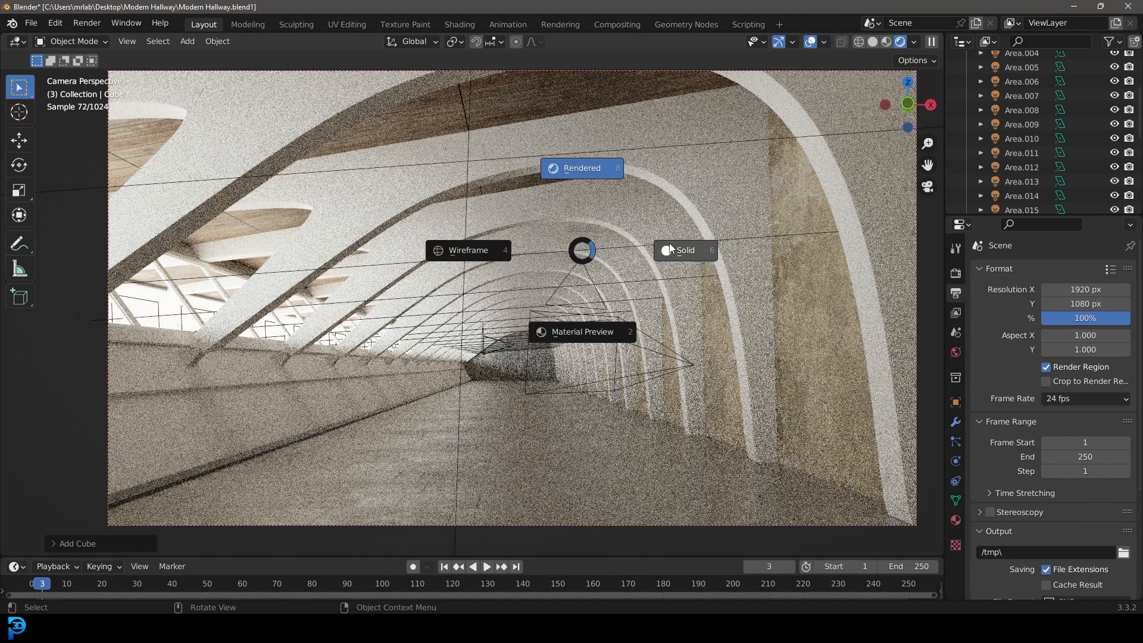
pyautogui.click(691, 247)
pyautogui.moveTo(686, 241)
pyautogui.keyDown('shift'); pyautogui.mouseDown(button='middle')
pyautogui.moveTo(566, 271)
pyautogui.moveTo(635, 249)
pyautogui.moveTo(595, 271)
pyautogui.mouseUp(button='middle'); pyautogui.keyUp('shift')
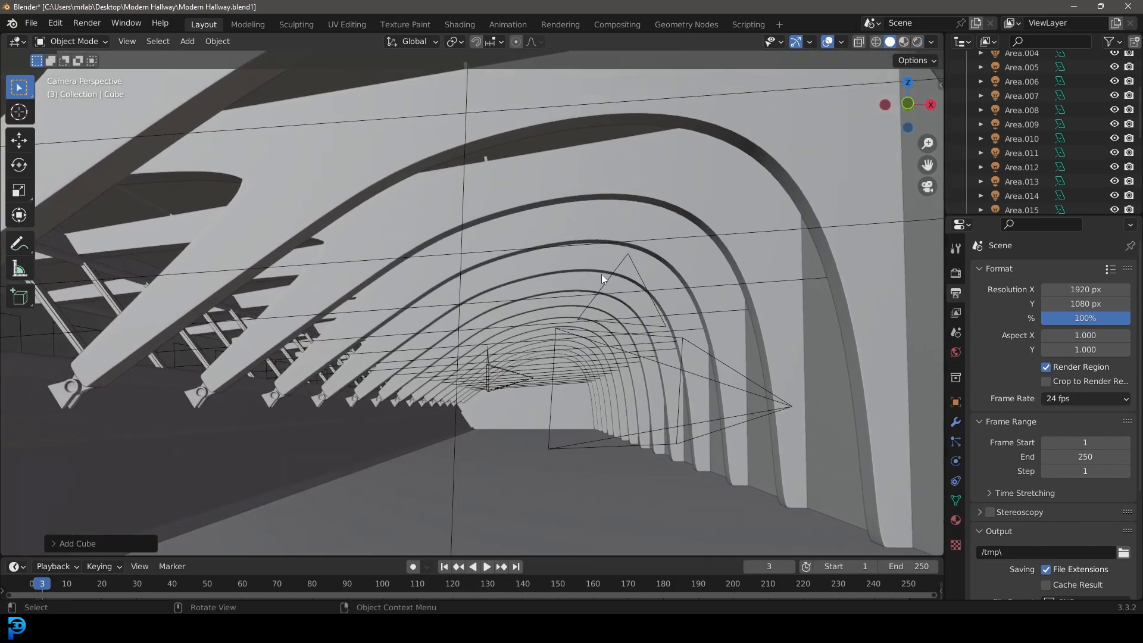